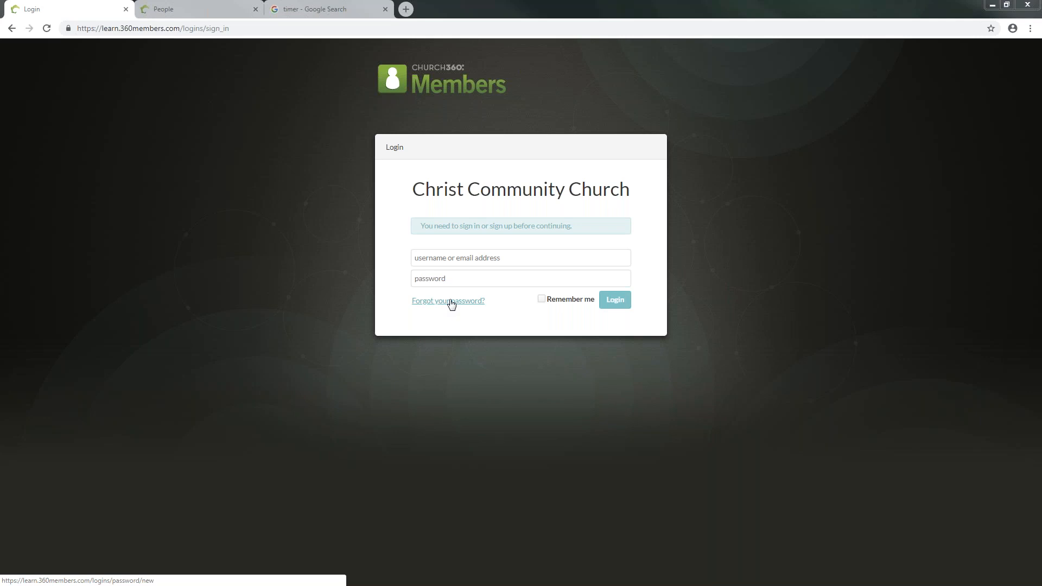
- Sign in to the church's member site with the username and account password, leaving Remember me off
left_click(542, 299)
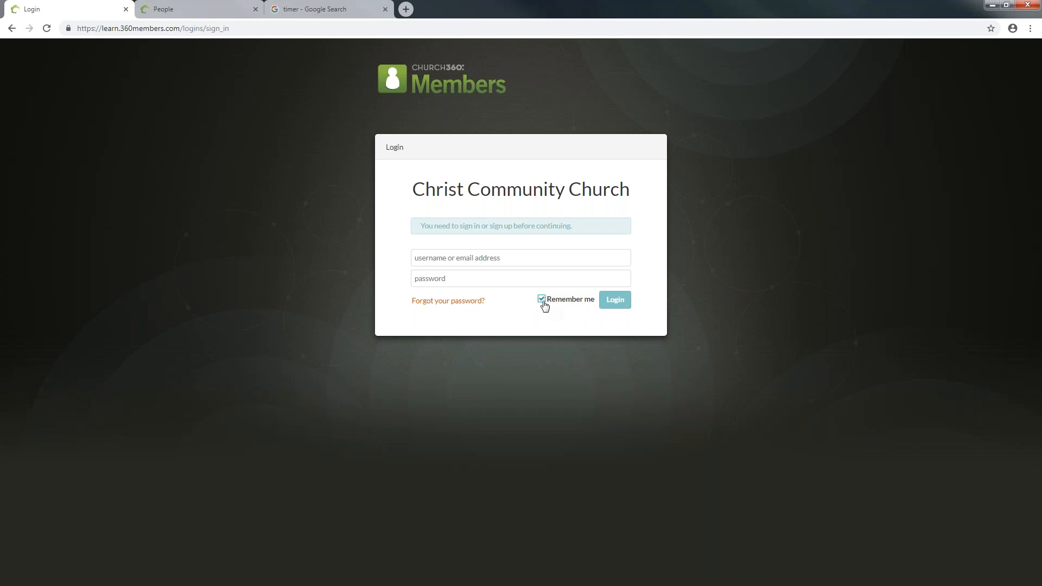
left_click(542, 299)
left_click(468, 260)
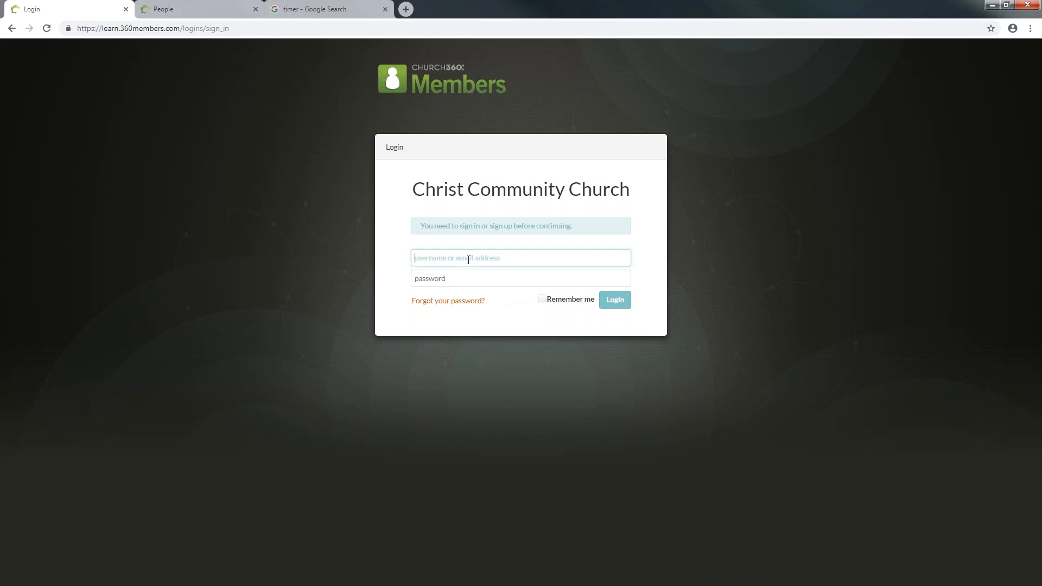
type("Tim B")
key("Tab")
type("•••")
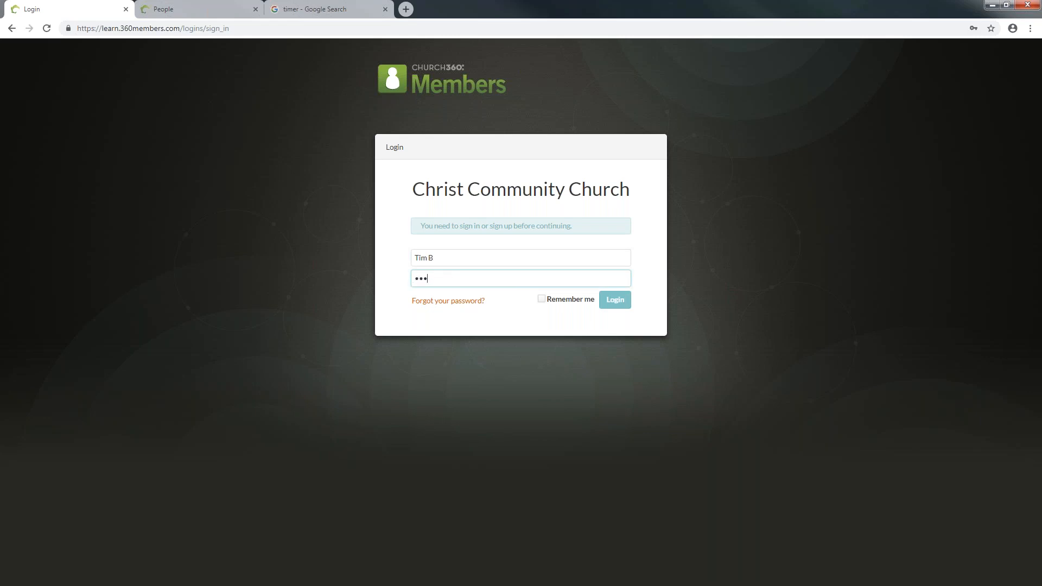
key("BackSpace")
key("BackSpace")
key("BackSpace")
type("••••••••")
key("Return")
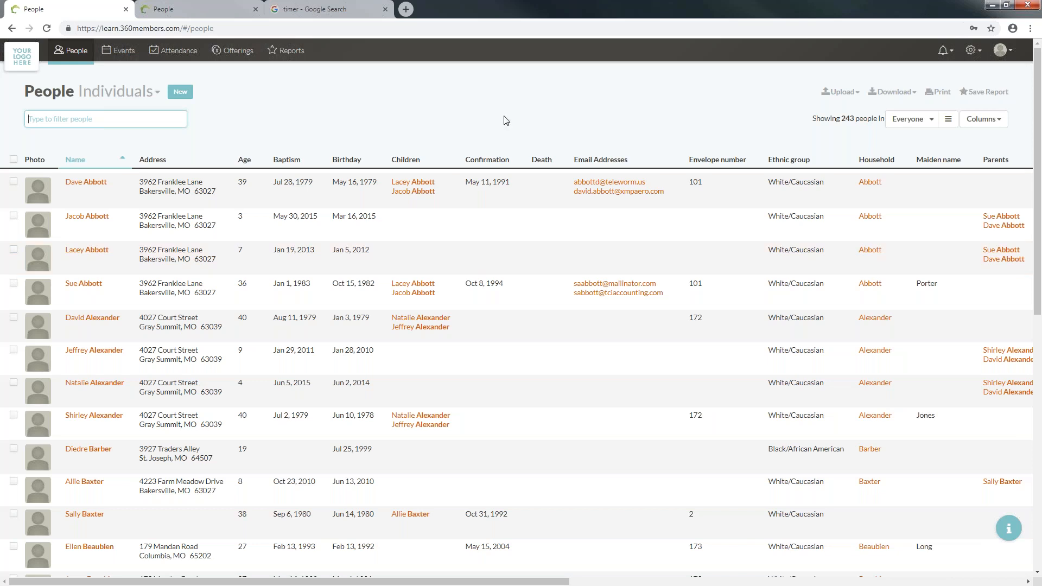
- Open the Funds collection and bring up the General Fund entry for editing
left_click(973, 51)
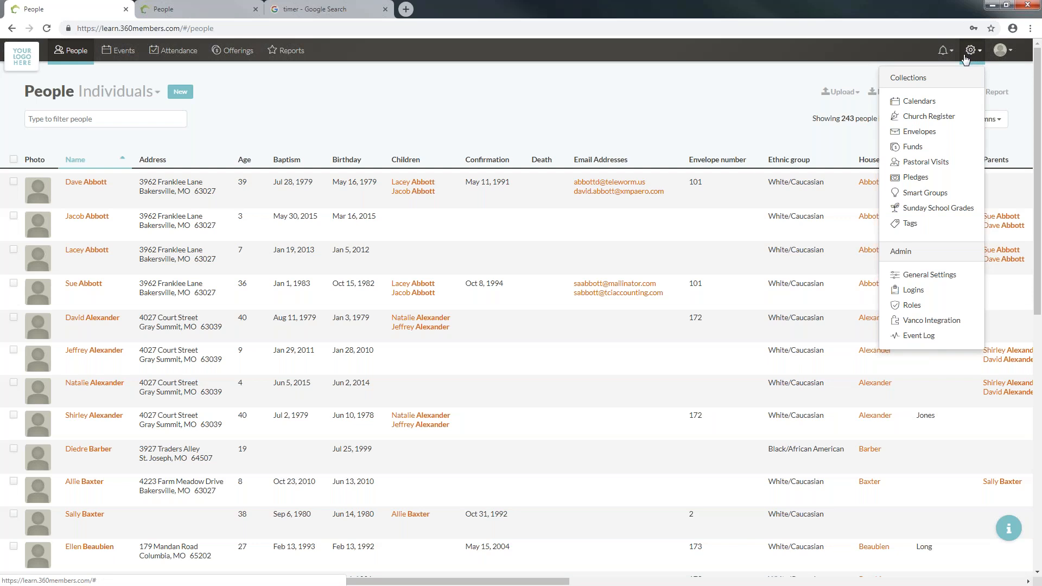
left_click(912, 147)
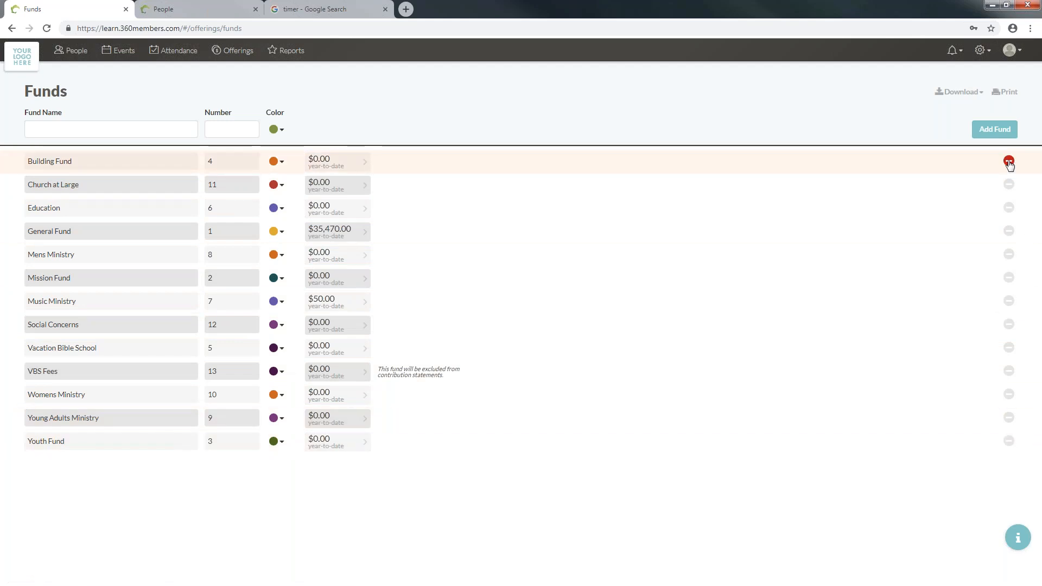
left_click(1009, 208)
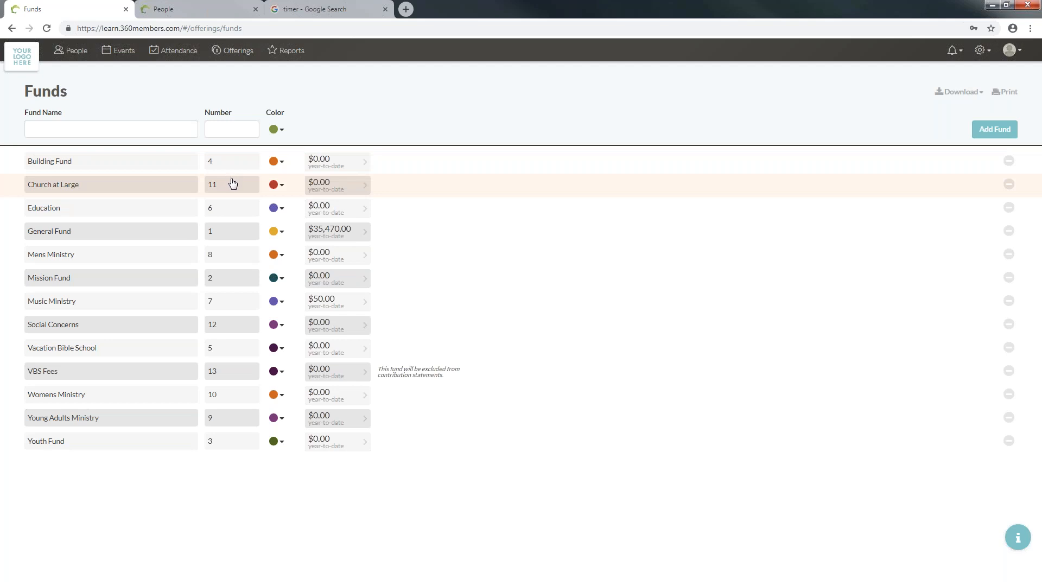
left_click(76, 234)
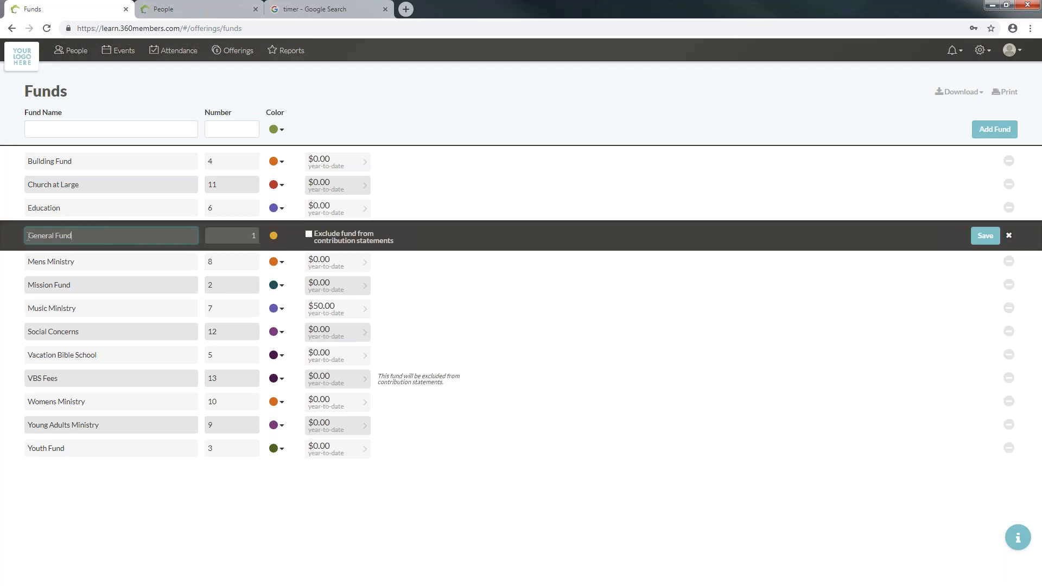
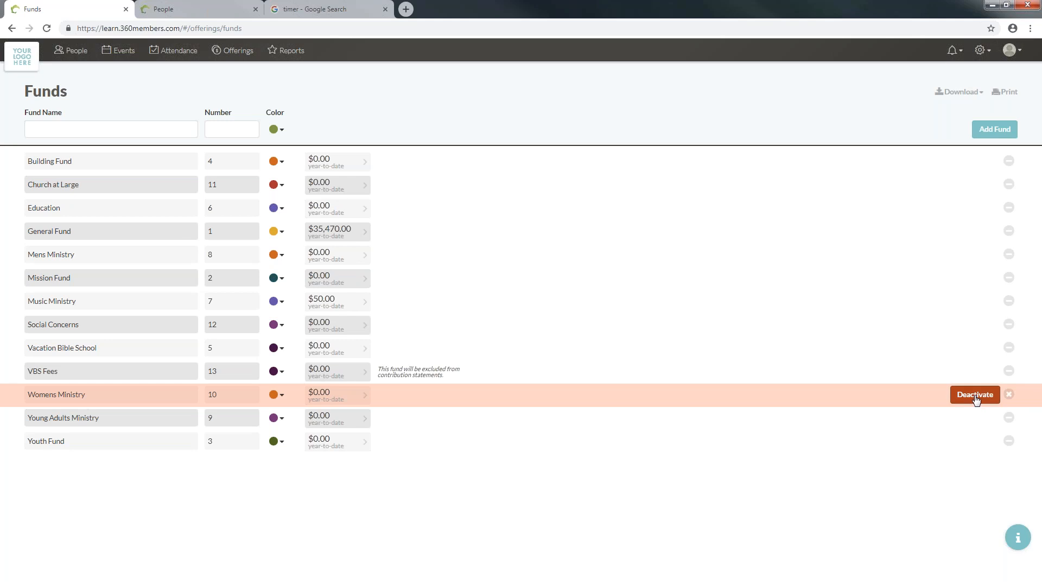
- Deactivate the Womens Ministry fund and restore it
left_click(976, 396)
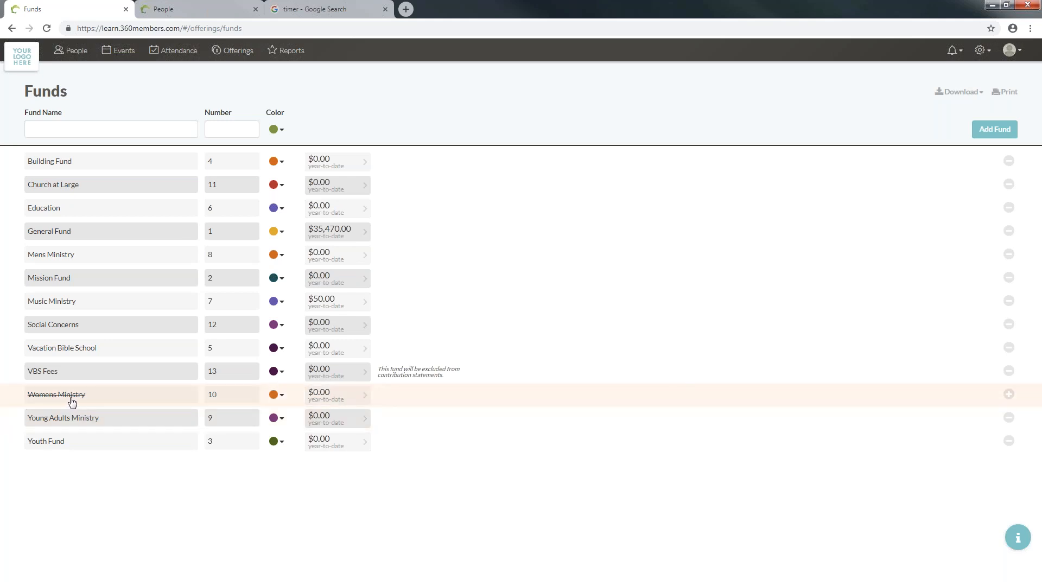
left_click(1010, 396)
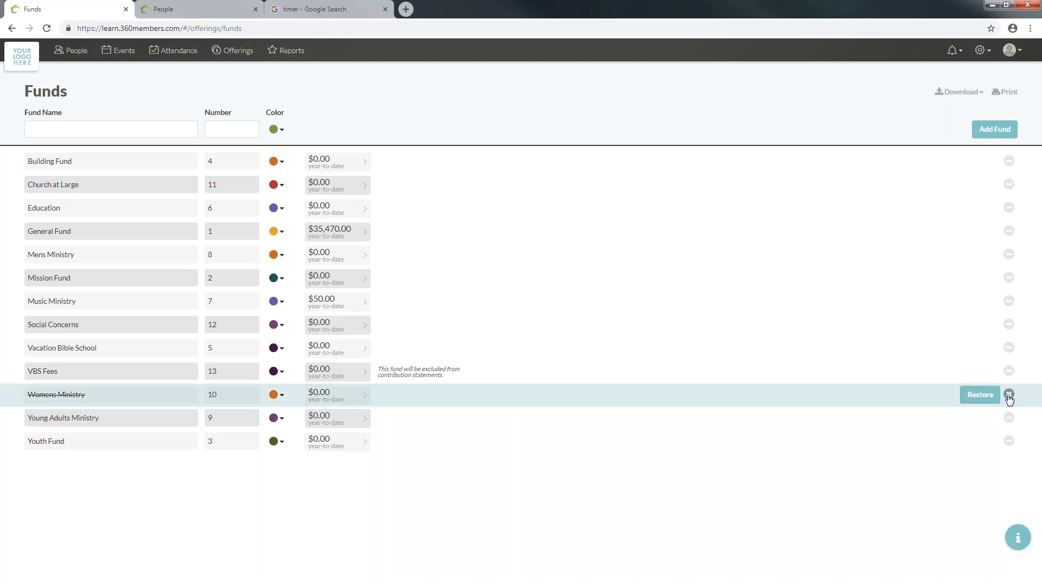
left_click(977, 398)
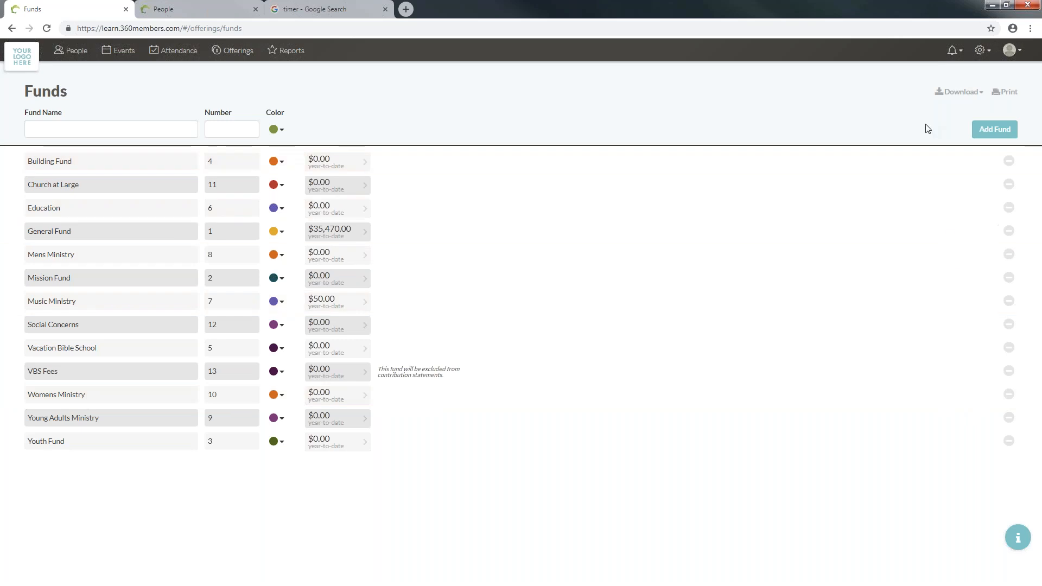
- Export the funds list in Excel format and open the downloaded Funds.xlsx file
left_click(957, 95)
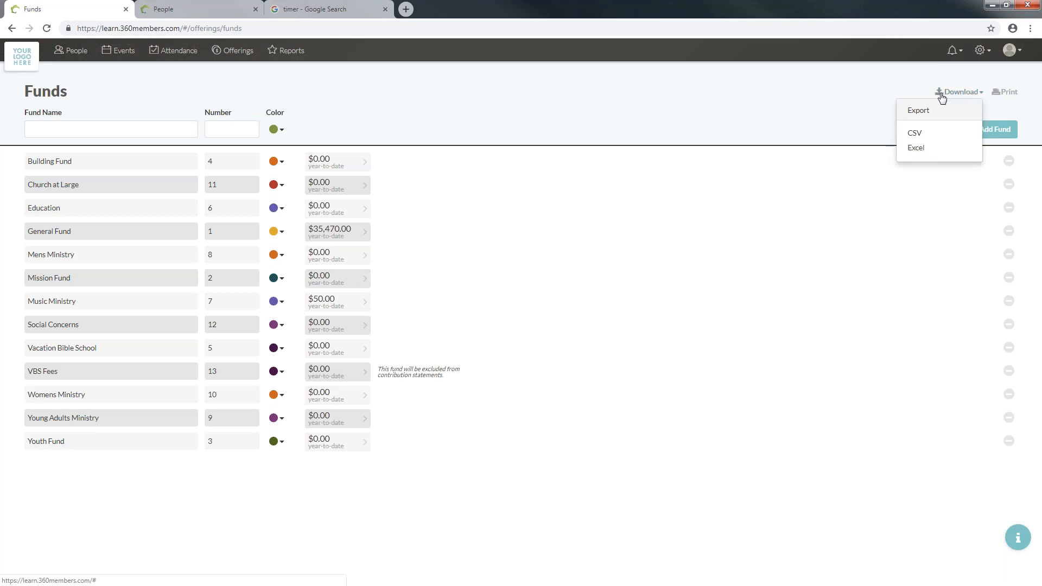
left_click(915, 150)
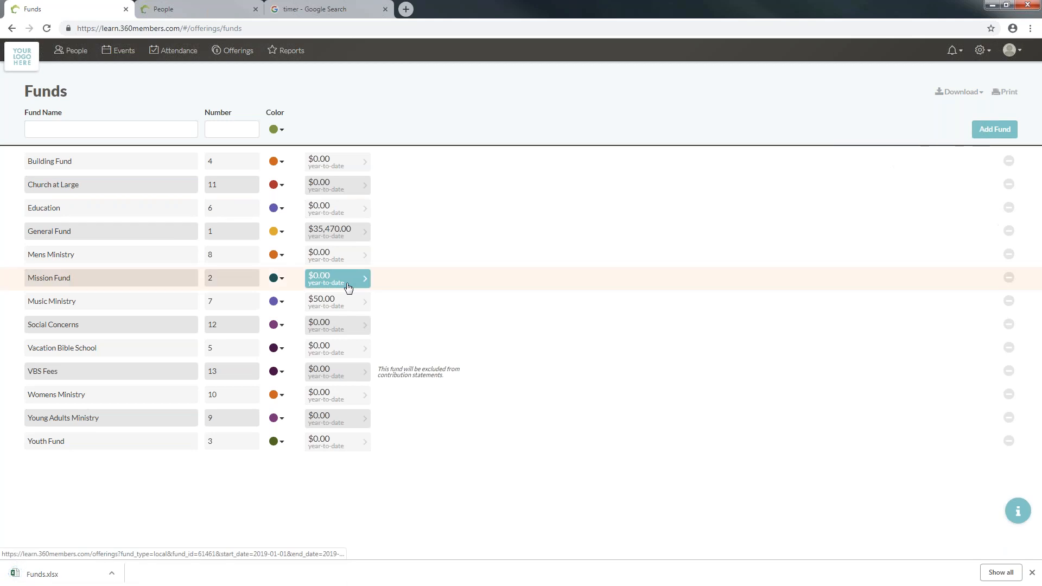
left_click(48, 574)
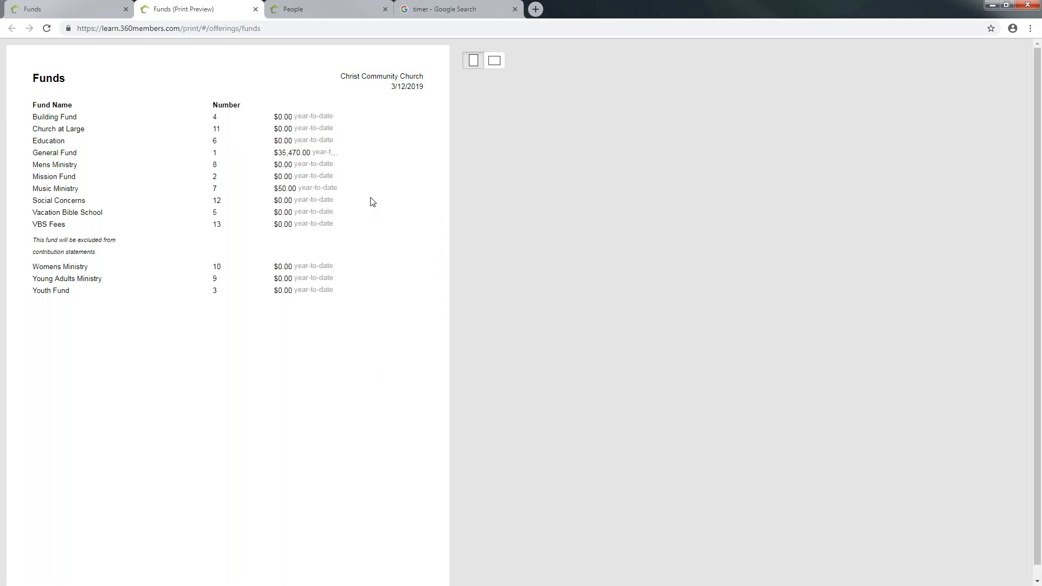
- Preview the Funds printout in landscape and portrait orientation, and close the print preview
left_click(494, 61)
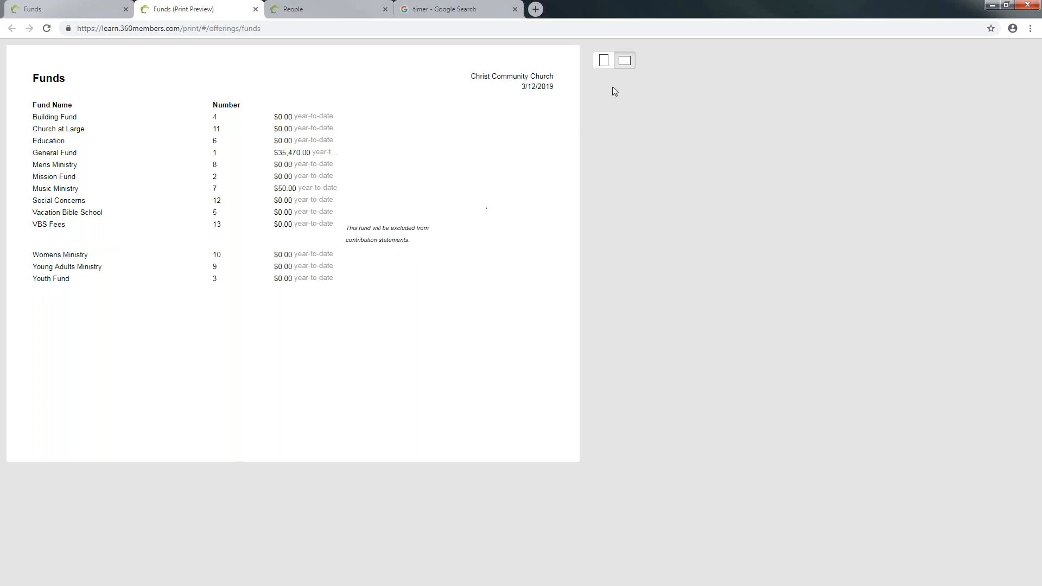
left_click(603, 60)
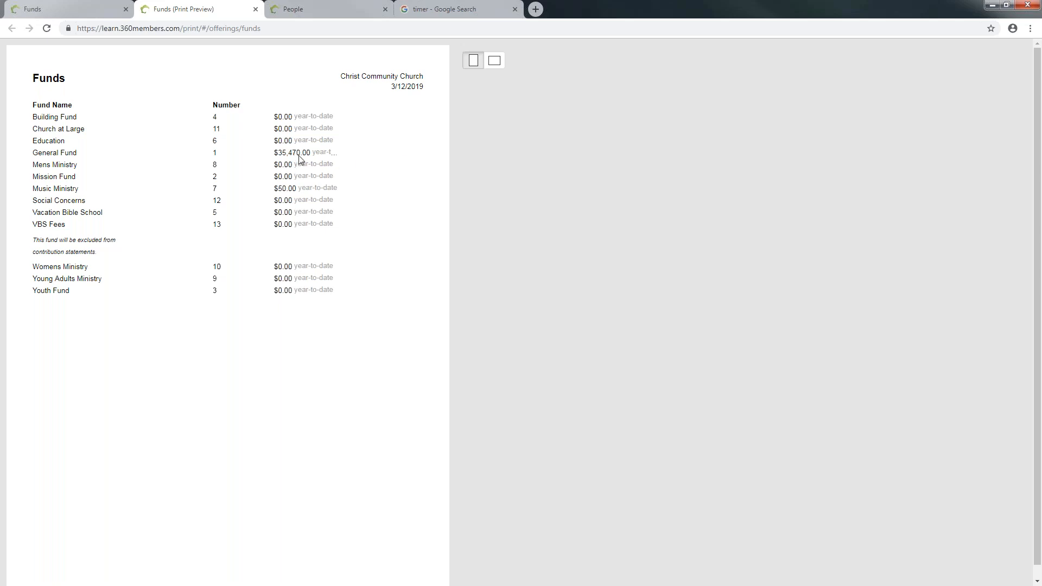
left_click(255, 9)
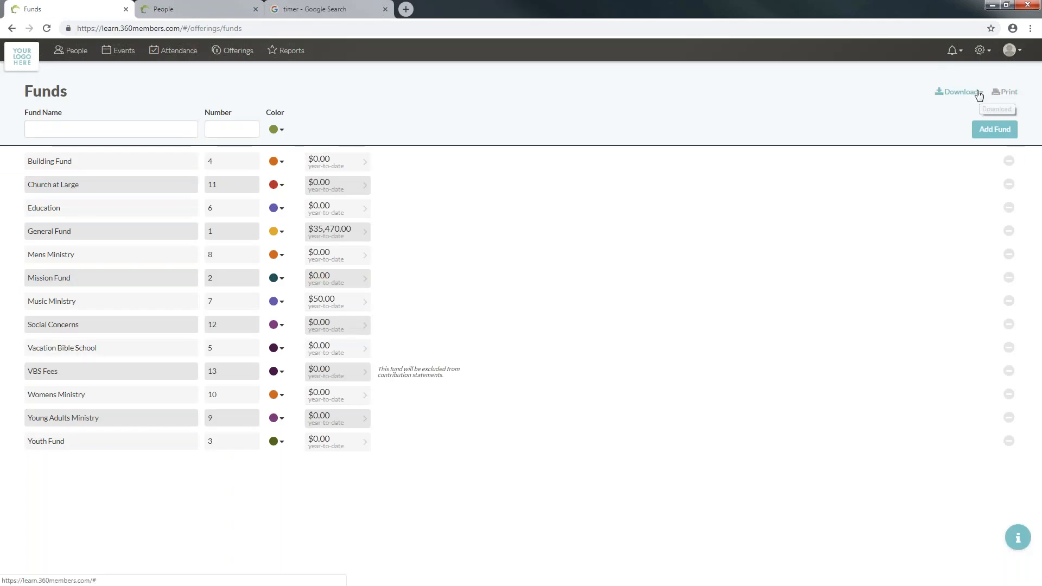
- Add a new fund named Easter Lilly with number 14
left_click(113, 128)
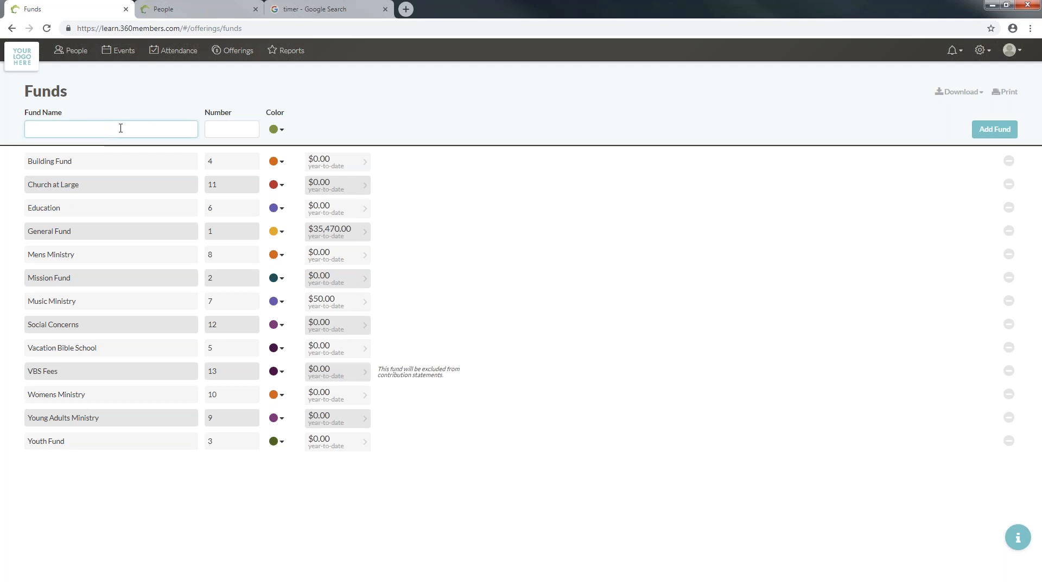
type("Easter Lilly")
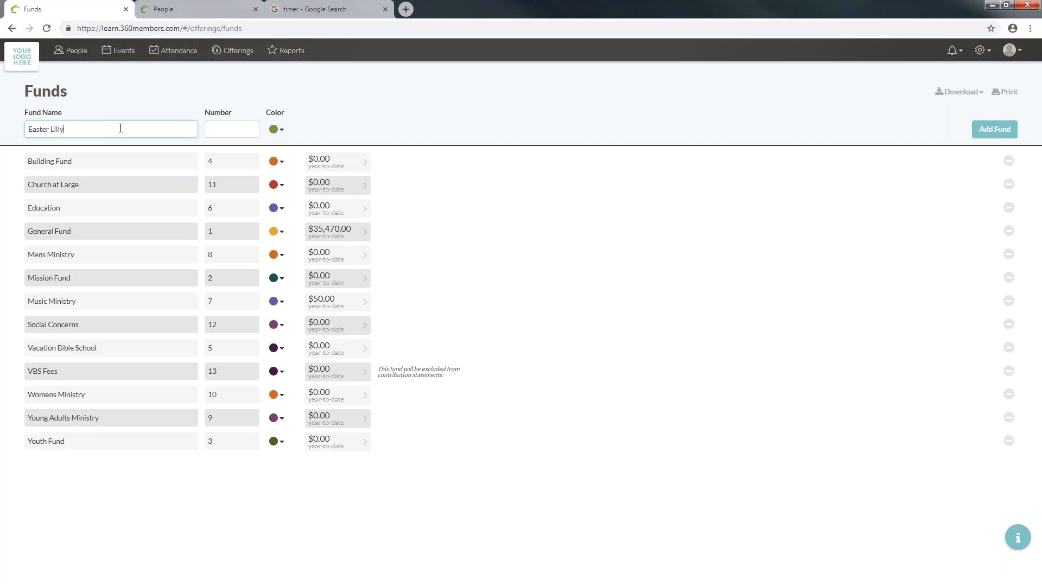
left_click(217, 128)
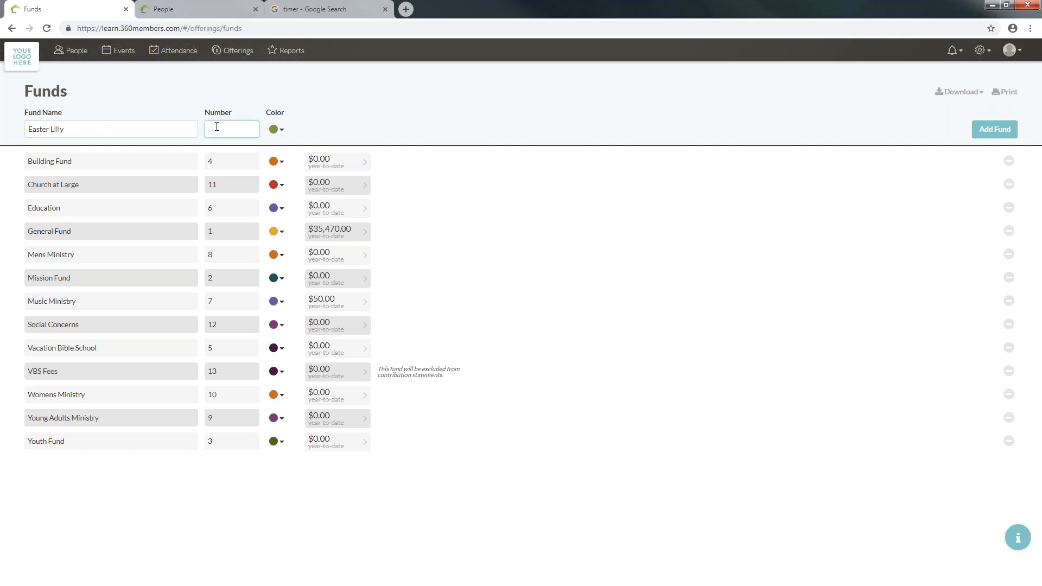
type("14")
left_click(990, 132)
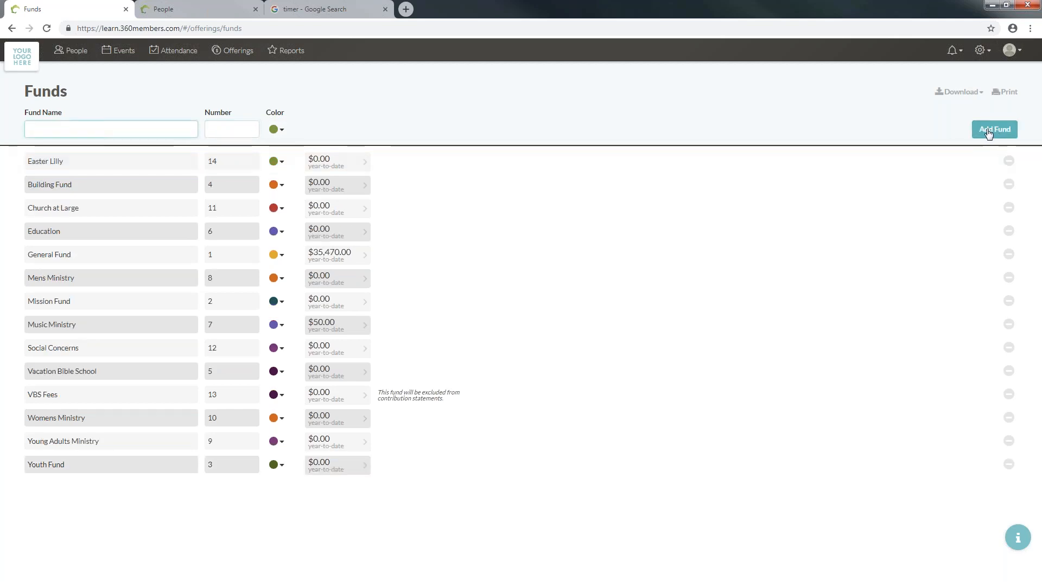
- Rename the Easter Lilly fund to Easter Flowers with number 15, and delete that fund
left_click(77, 211)
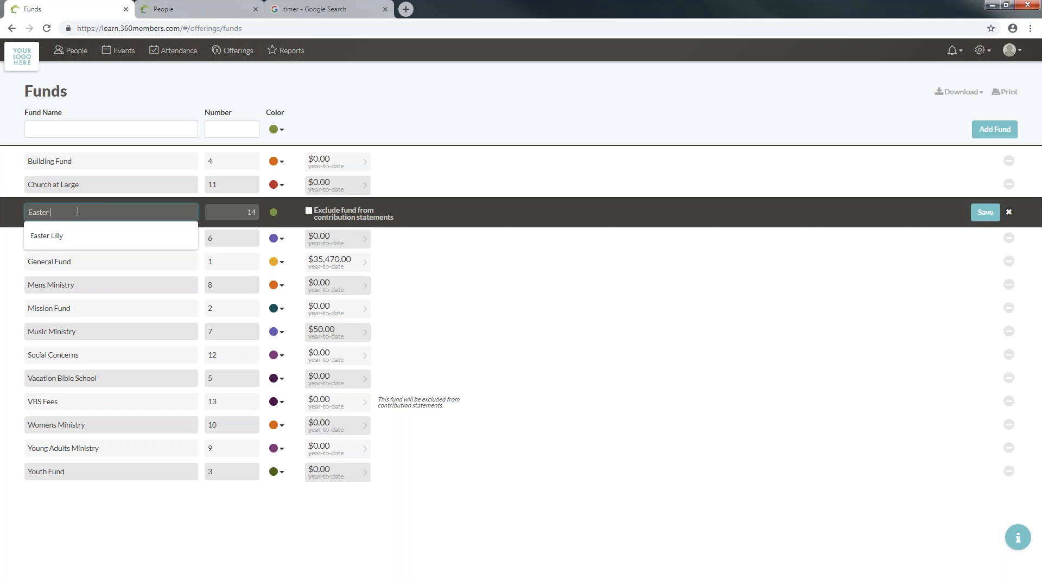
type("Flowers")
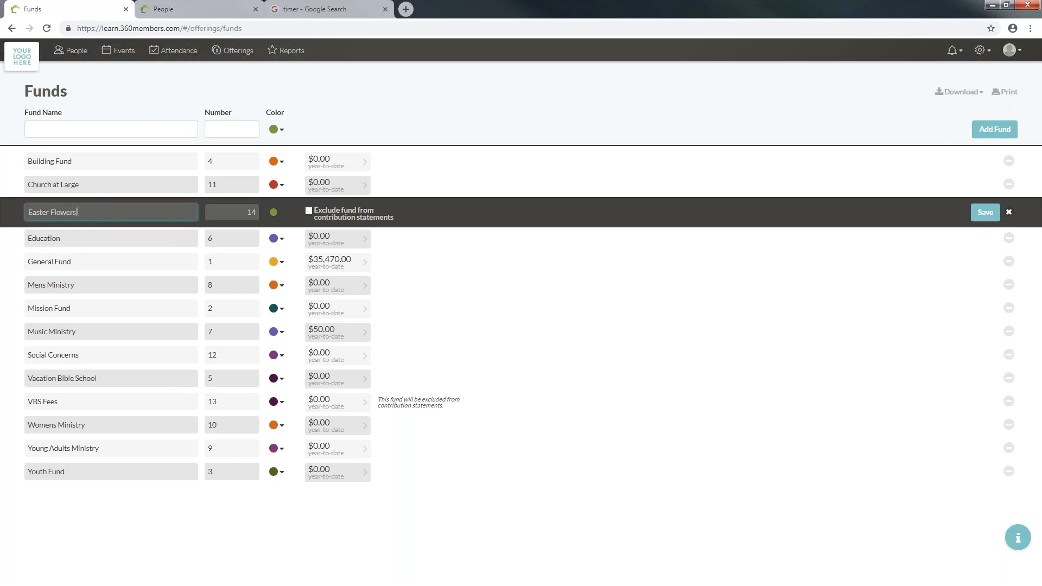
key("Return")
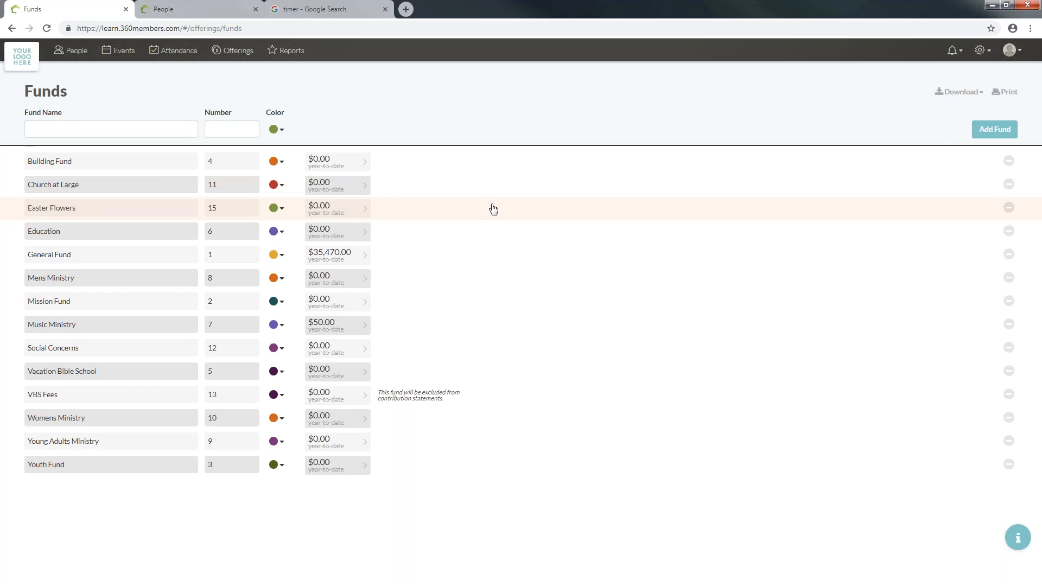
left_click(1009, 208)
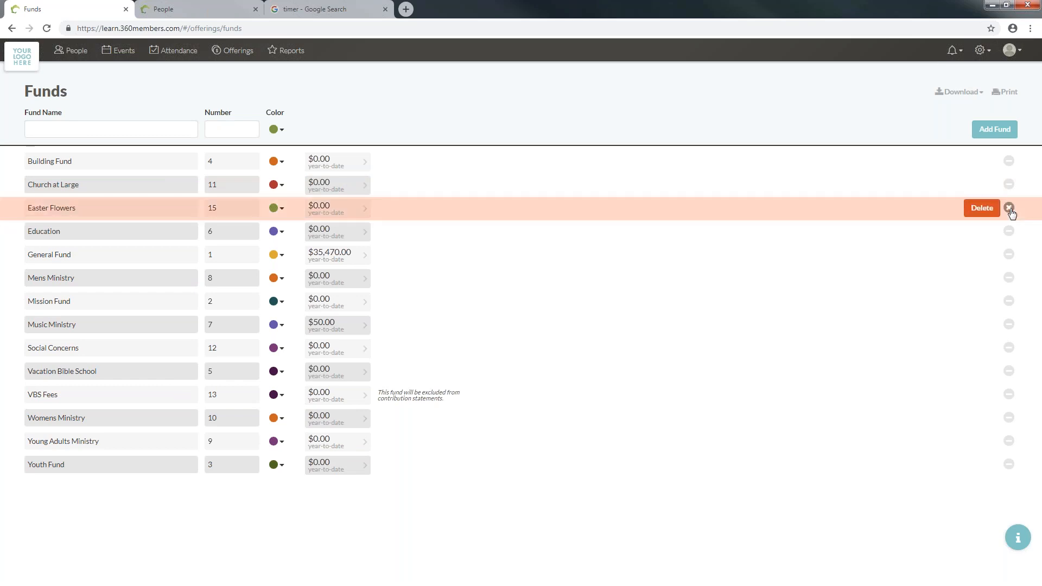
left_click(982, 208)
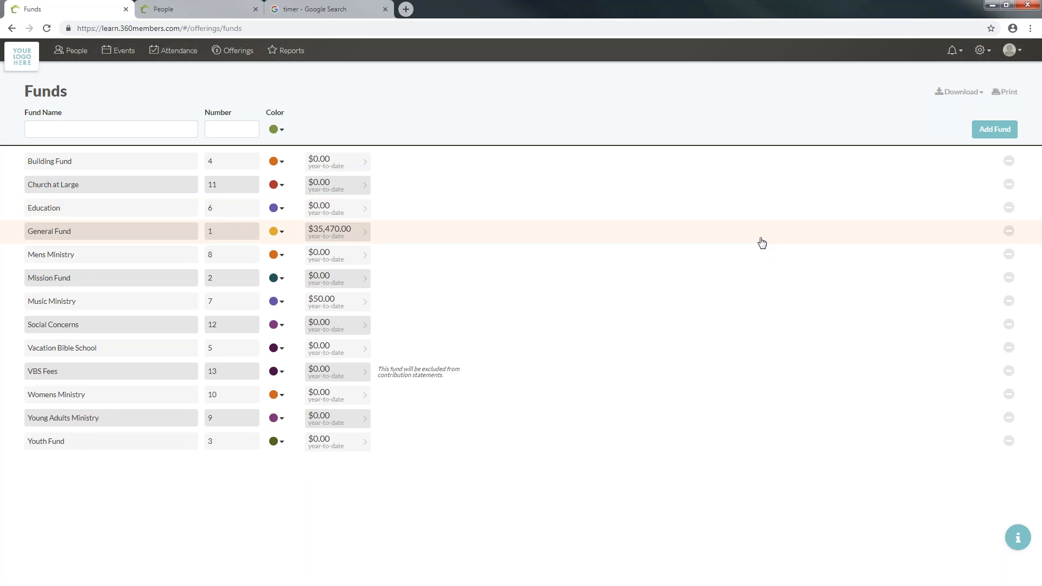
- Open the Envelopes collection to manage the members' envelope numbers
left_click(985, 57)
left_click(958, 108)
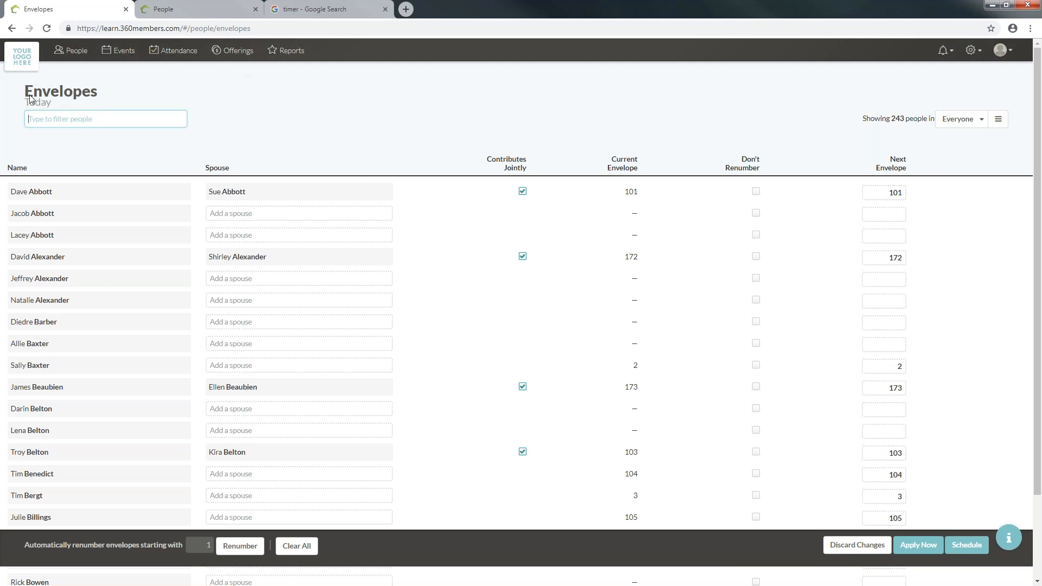
left_click(347, 113)
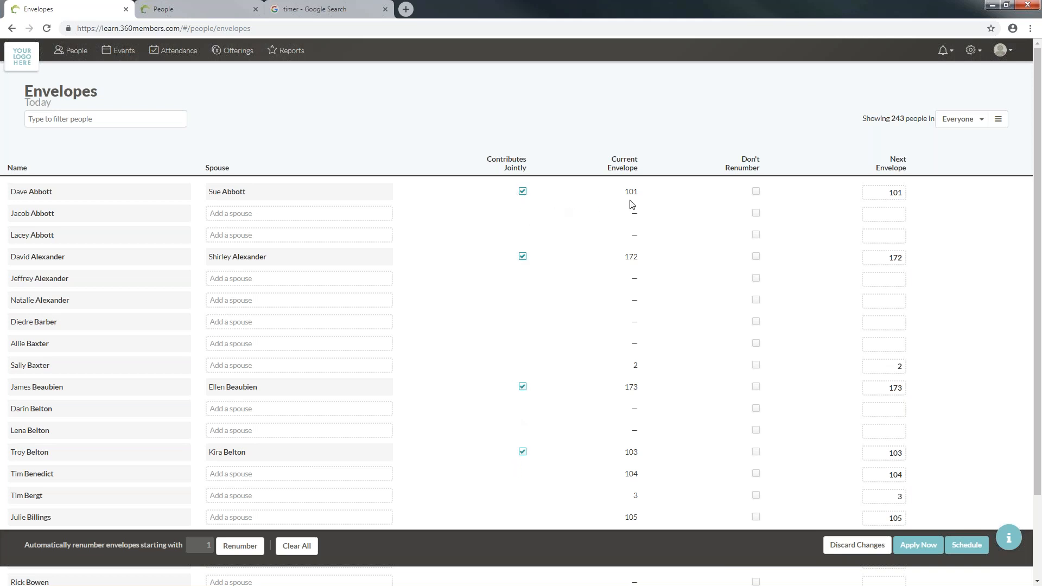
- Turn Contributes Jointly off and back on for the first listed couple
left_click(522, 192)
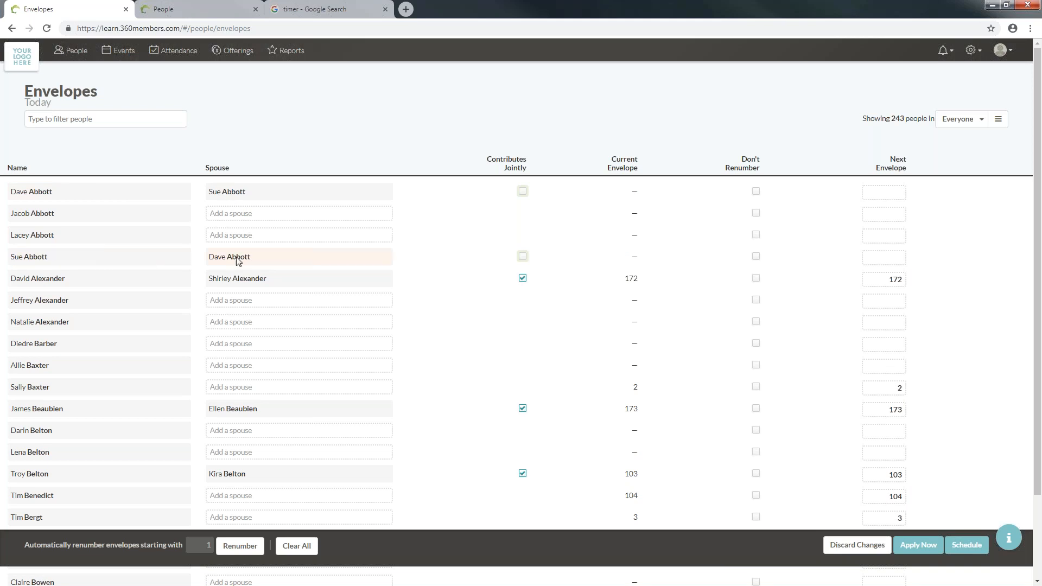
left_click(524, 192)
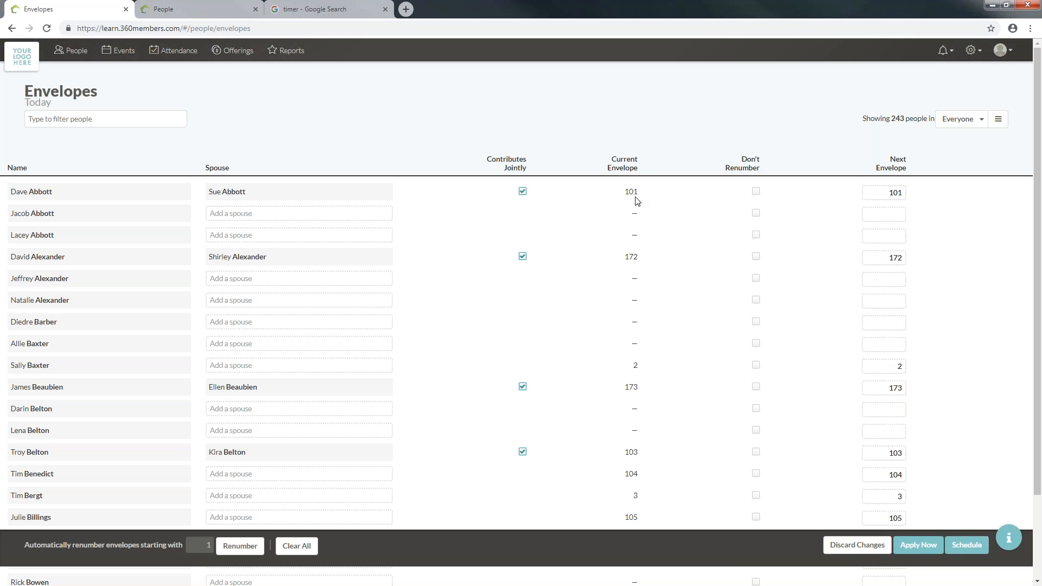
- Mark the first three rows of the envelope list as Don't Renumber
left_click(756, 213)
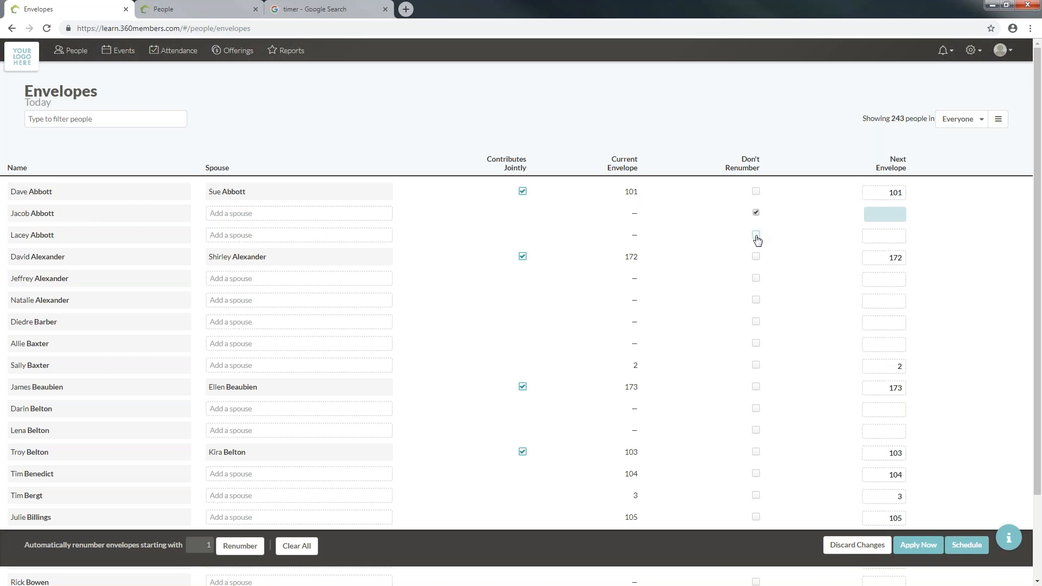
left_click(756, 235)
left_click(756, 191)
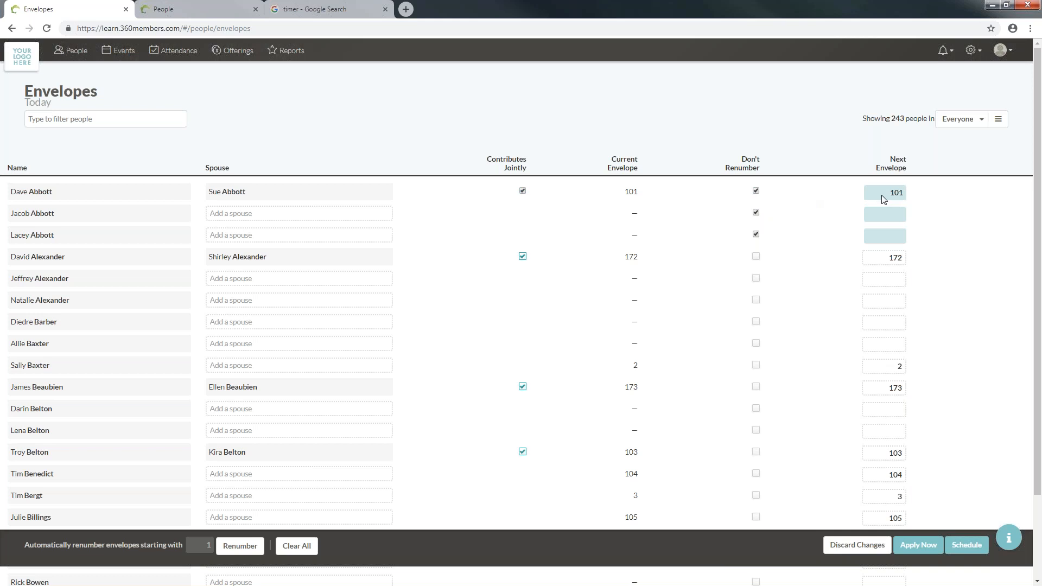
left_click(756, 191)
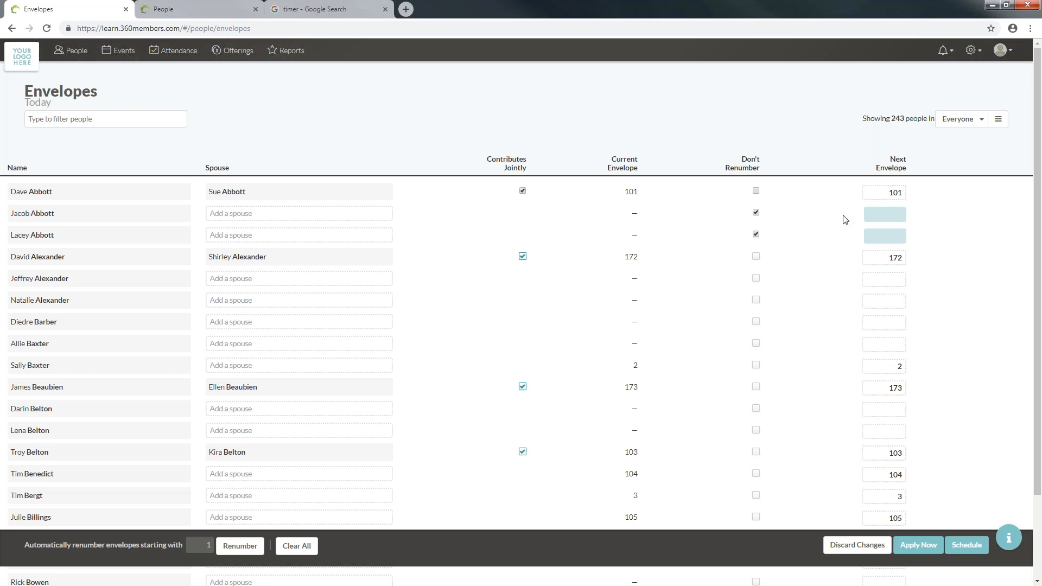
left_click(896, 193)
key("BackSpace")
left_click(756, 192)
scroll(993, 226, "down", 20)
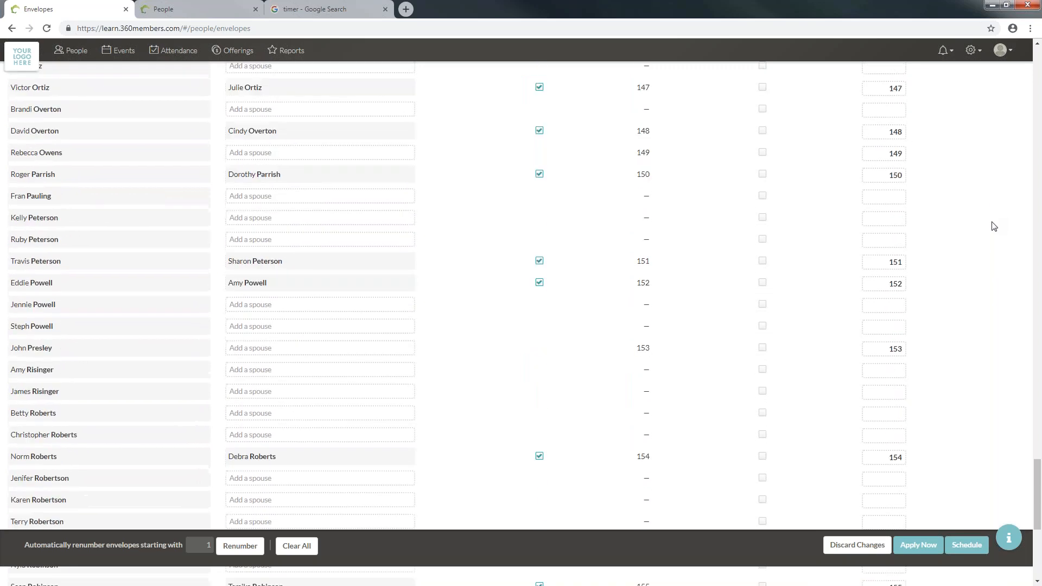
- Clear all next envelope numbers for everyone in the envelope list
scroll(994, 227, "down", 3)
scroll(994, 220, "up", 20)
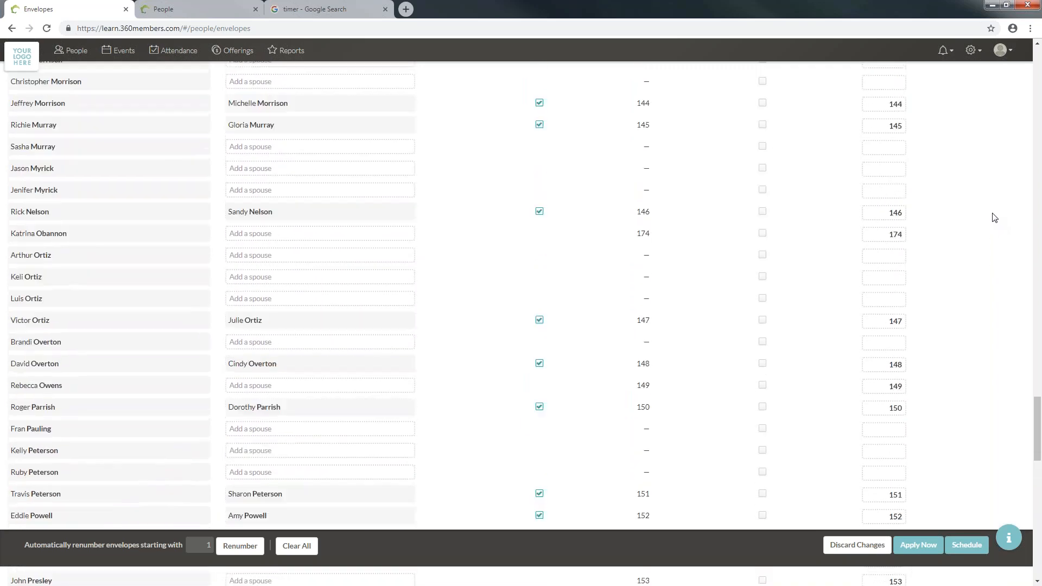
scroll(993, 217, "up", 20)
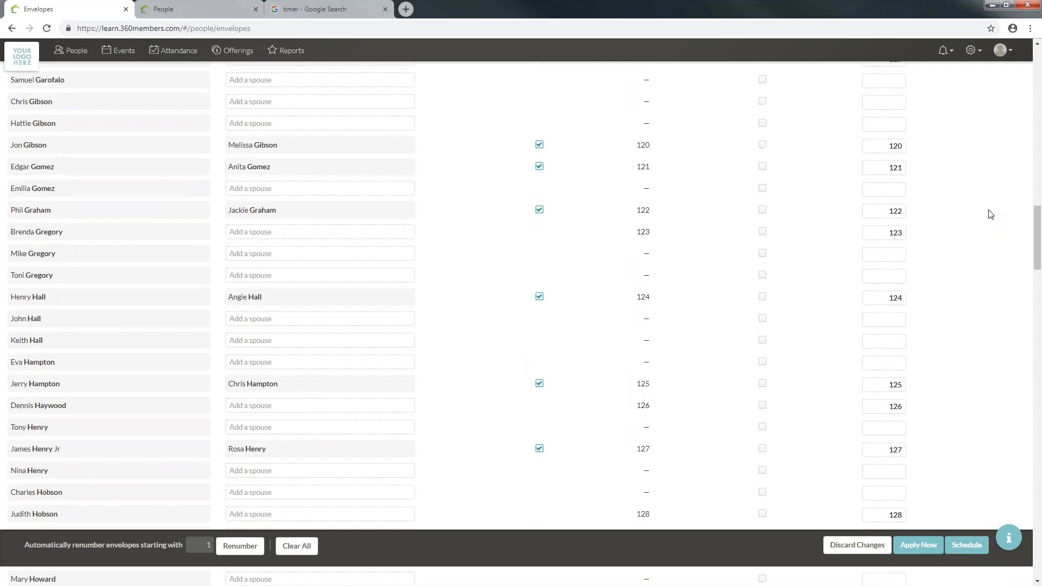
scroll(990, 215, "up", 20)
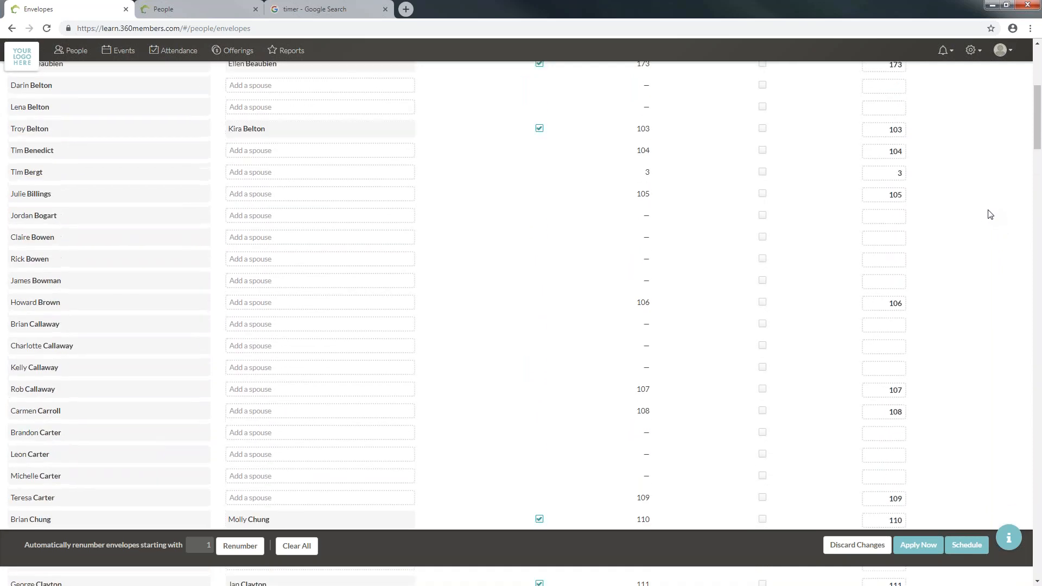
scroll(990, 214, "up", 5)
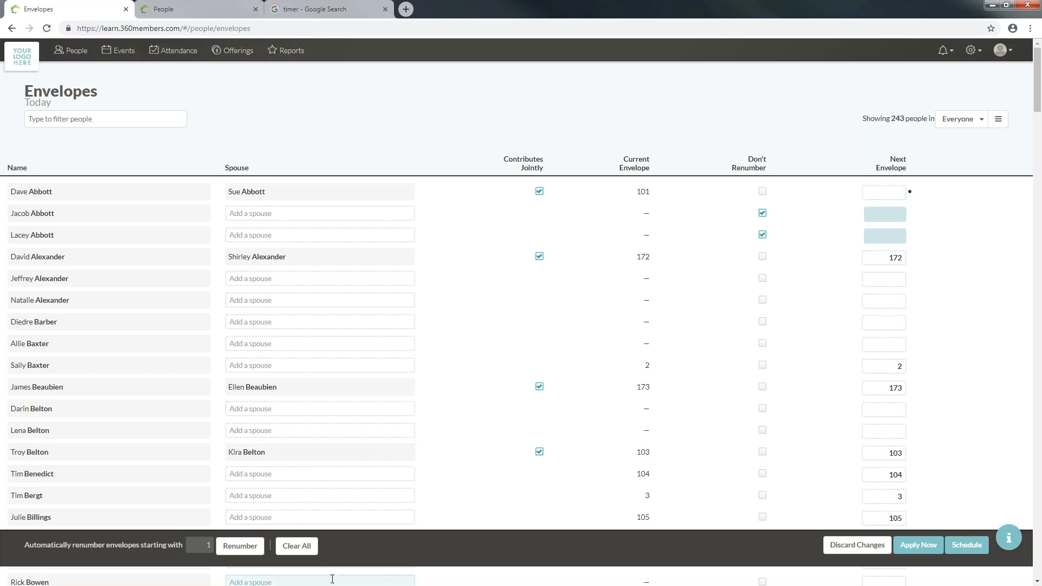
left_click(310, 552)
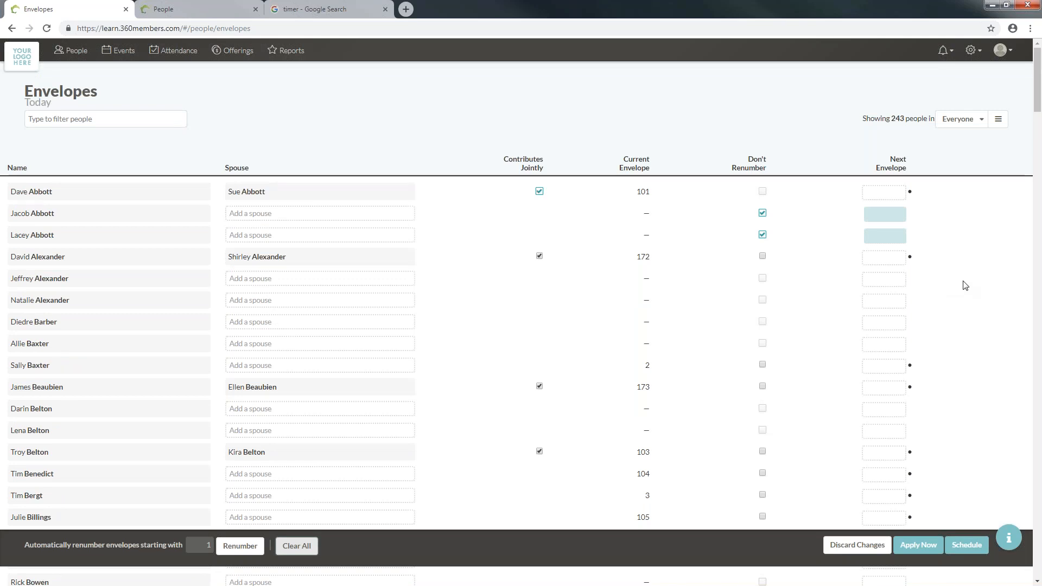
- Filter the envelope list to Members, switching back to Everyone once to compare the two groups
left_click(982, 125)
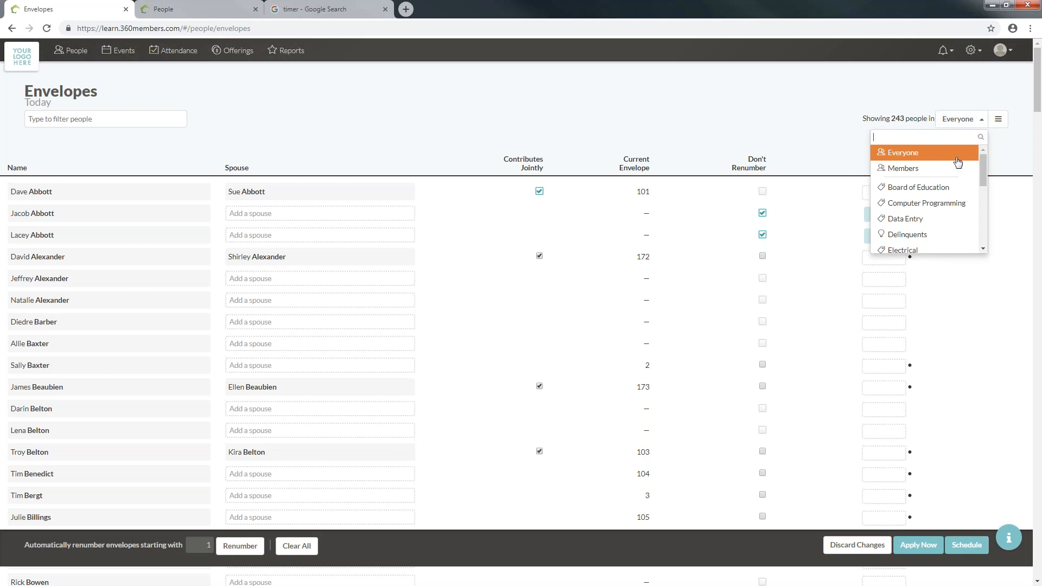
left_click(948, 173)
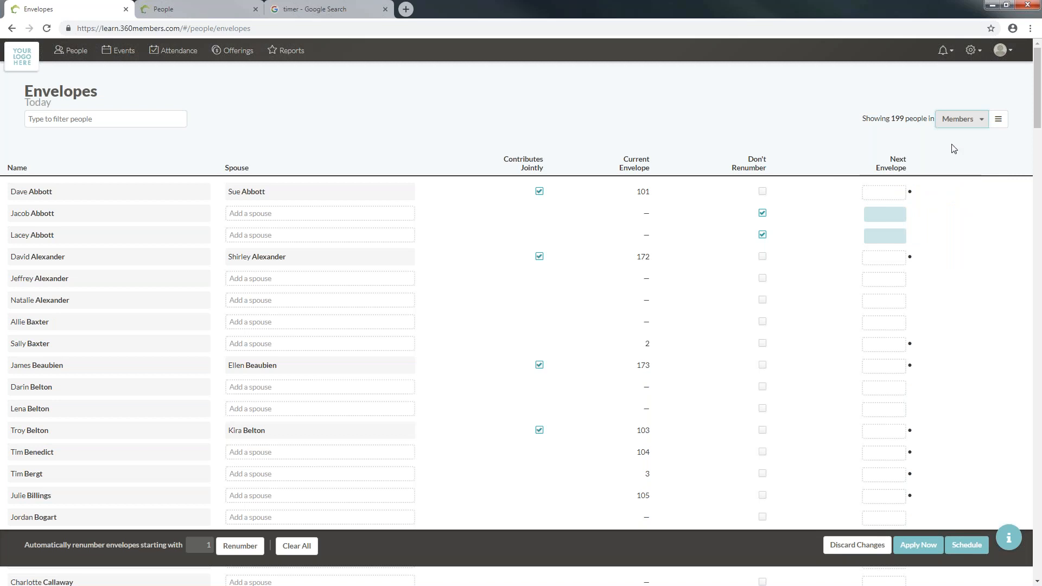
left_click(983, 120)
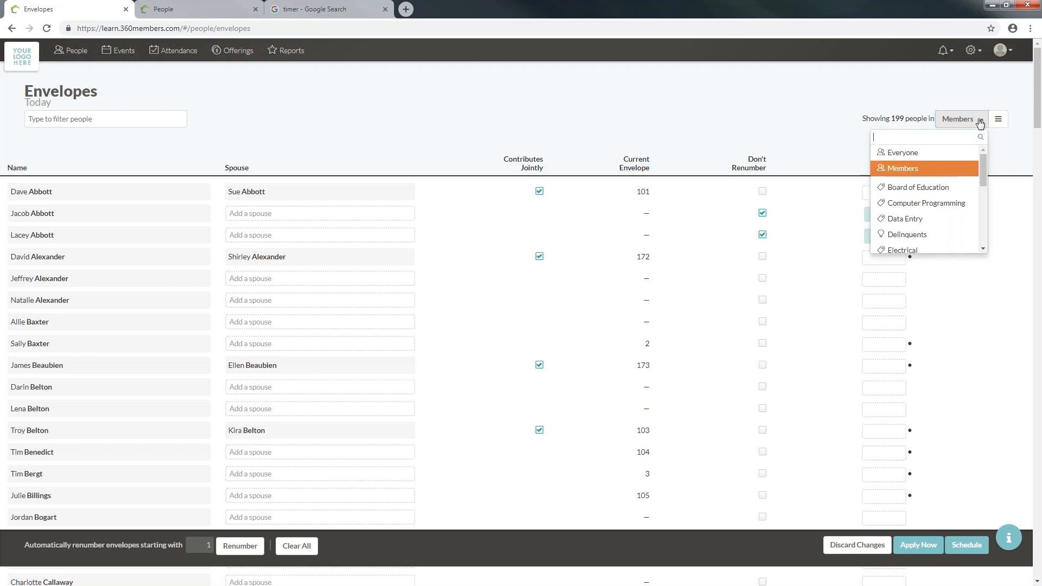
left_click(946, 158)
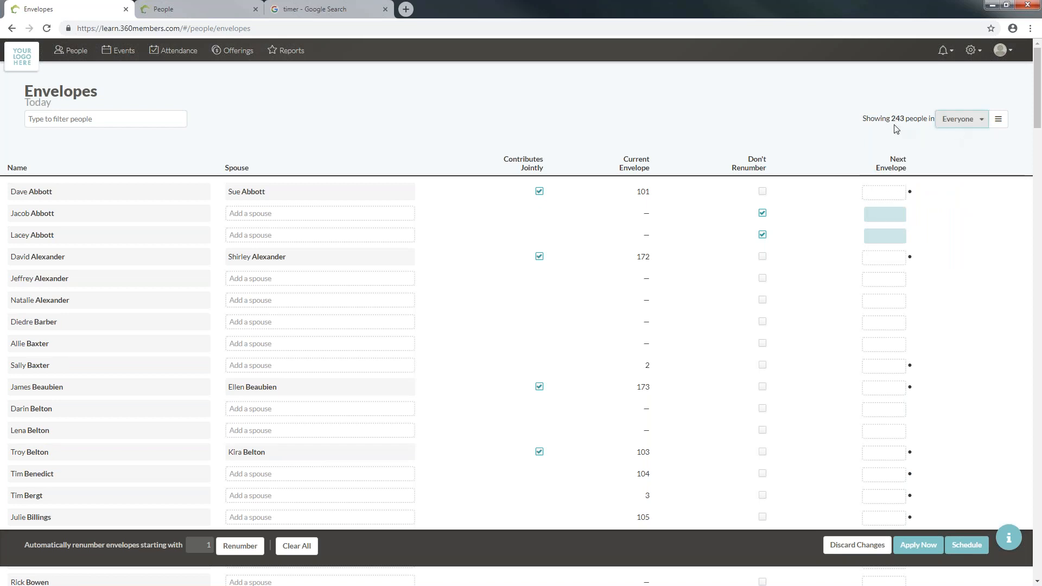
left_click(982, 124)
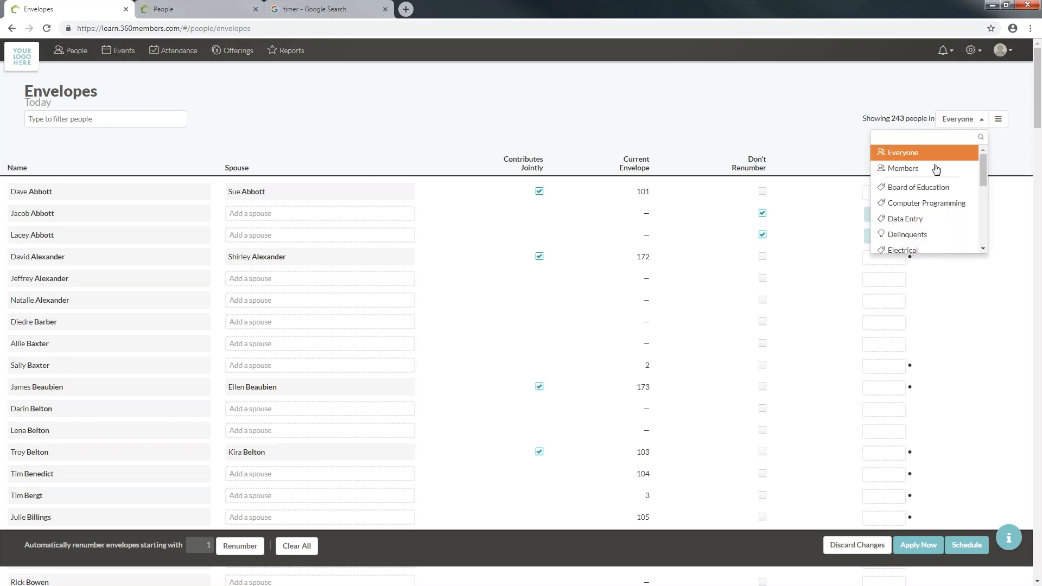
left_click(925, 168)
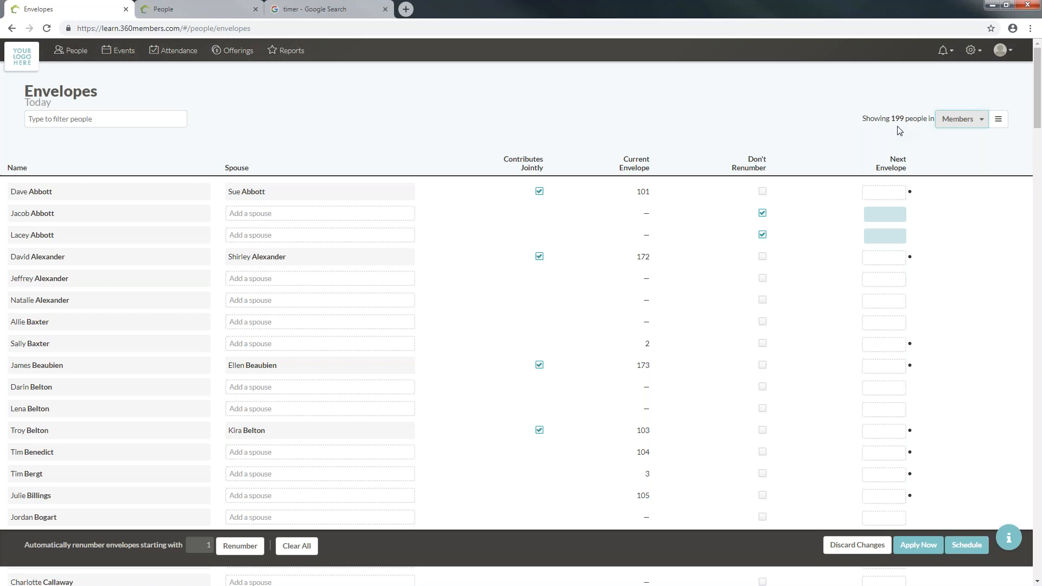
- Add a group trait for people who have contributed to any fund during 2018 in any amount
left_click(999, 122)
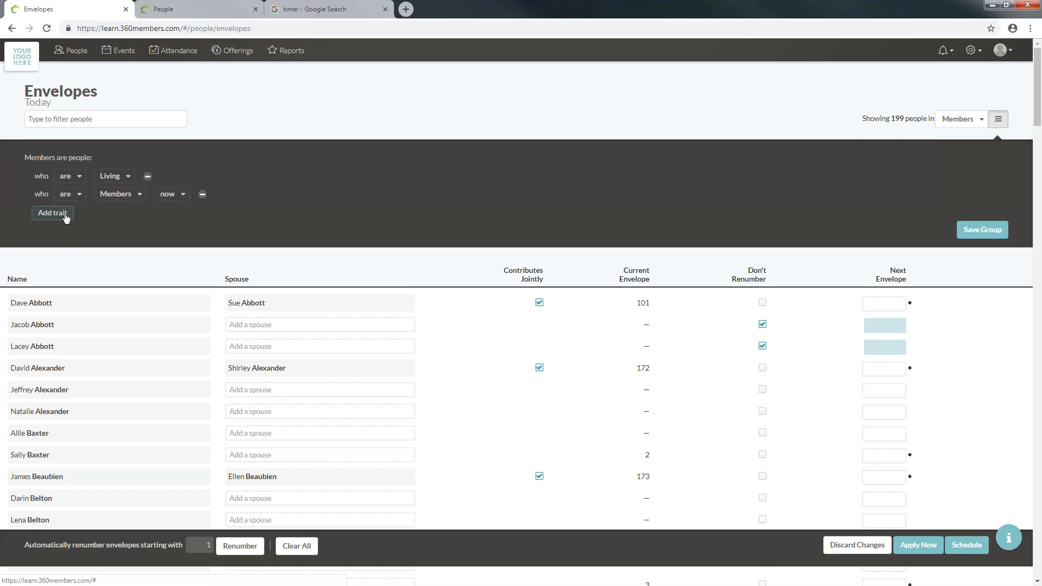
left_click(65, 215)
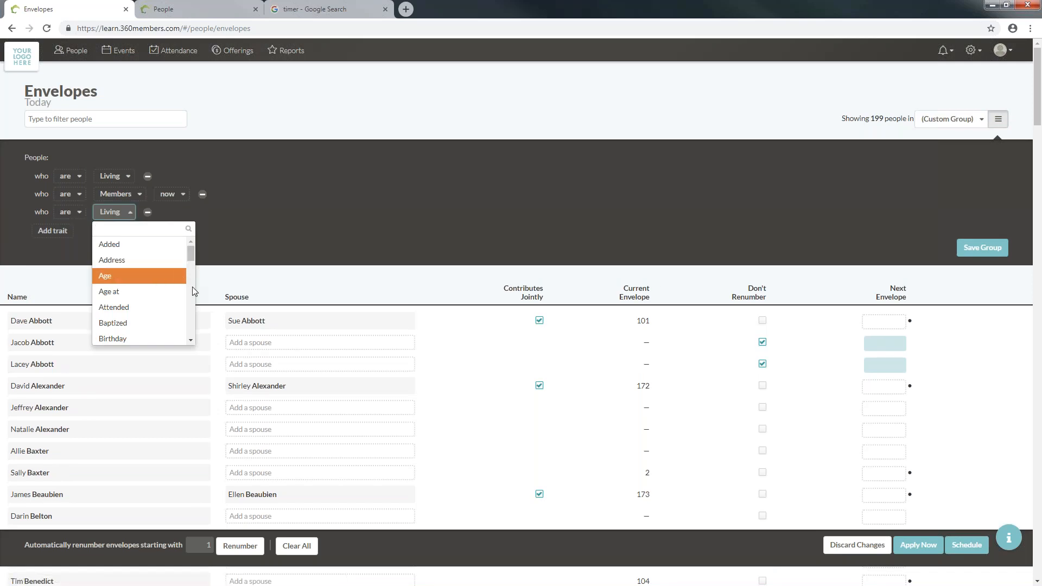
scroll(191, 289, "down", 2)
scroll(191, 289, "down", 1)
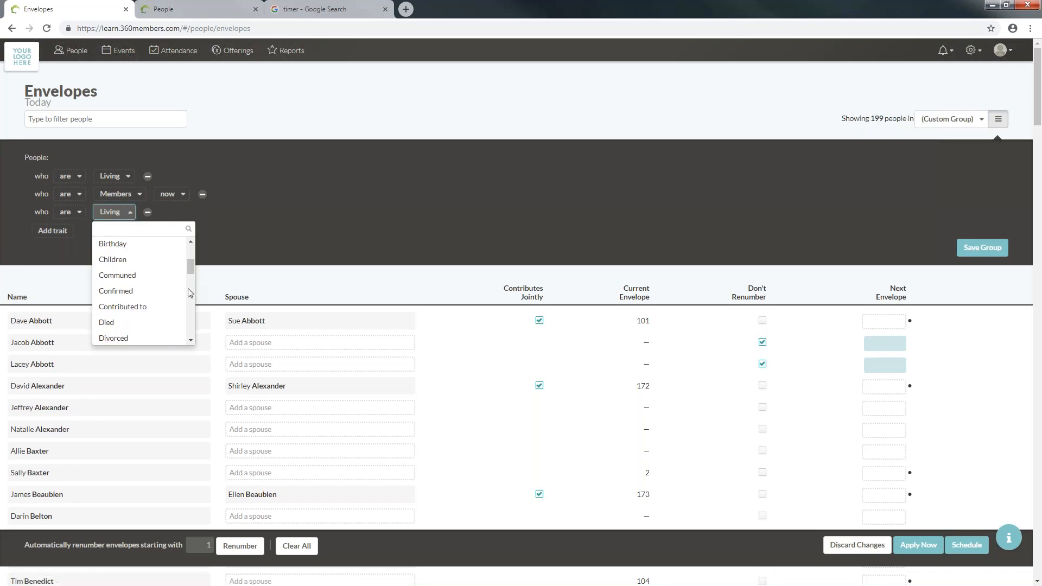
left_click(146, 308)
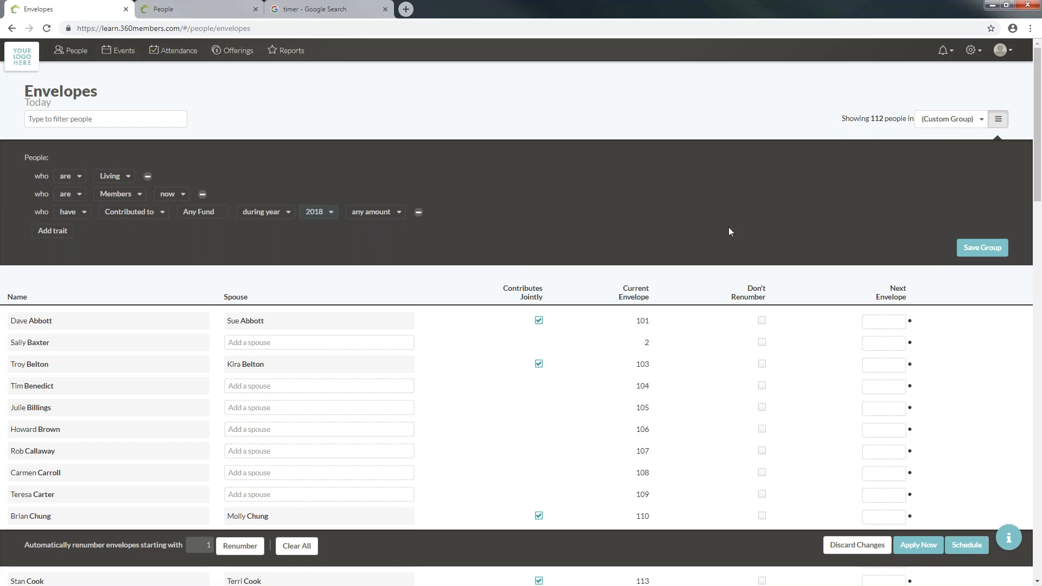
left_click(997, 121)
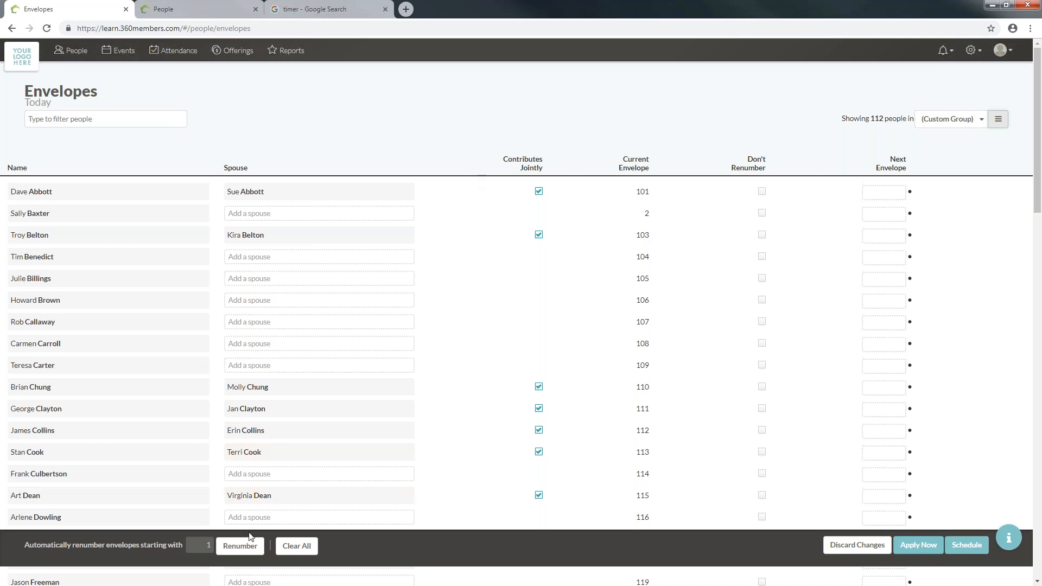
- Renumber the filtered contributors' envelopes starting with 1 and look through the assigned numbers
left_click(209, 545)
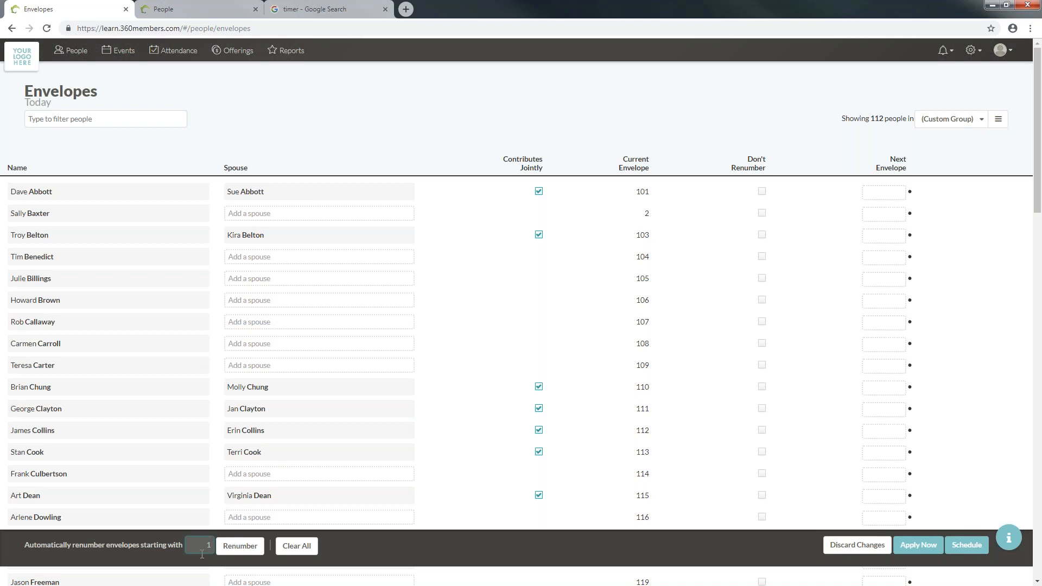
left_click(241, 548)
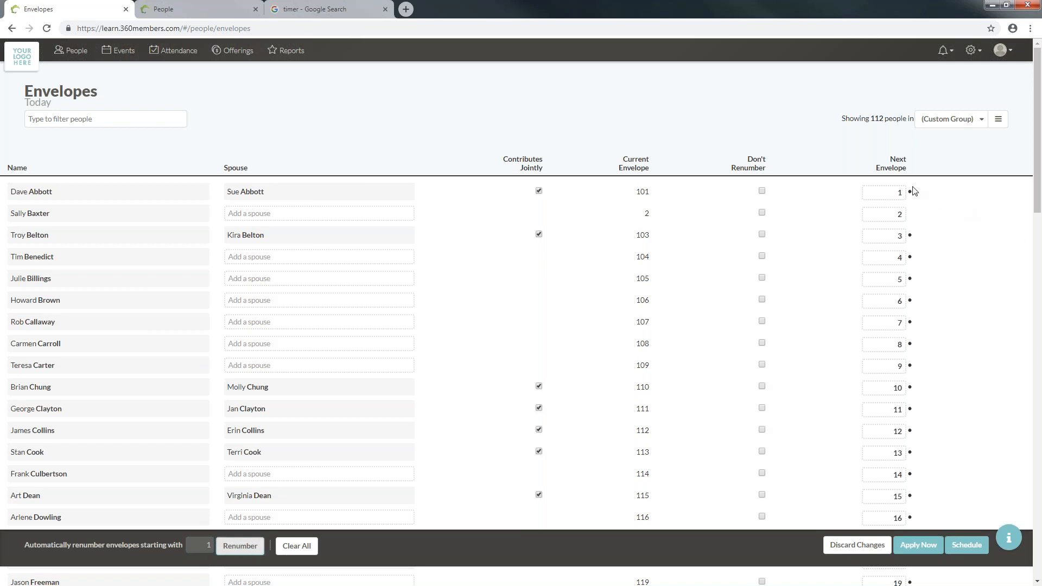
scroll(922, 196, "down", 15)
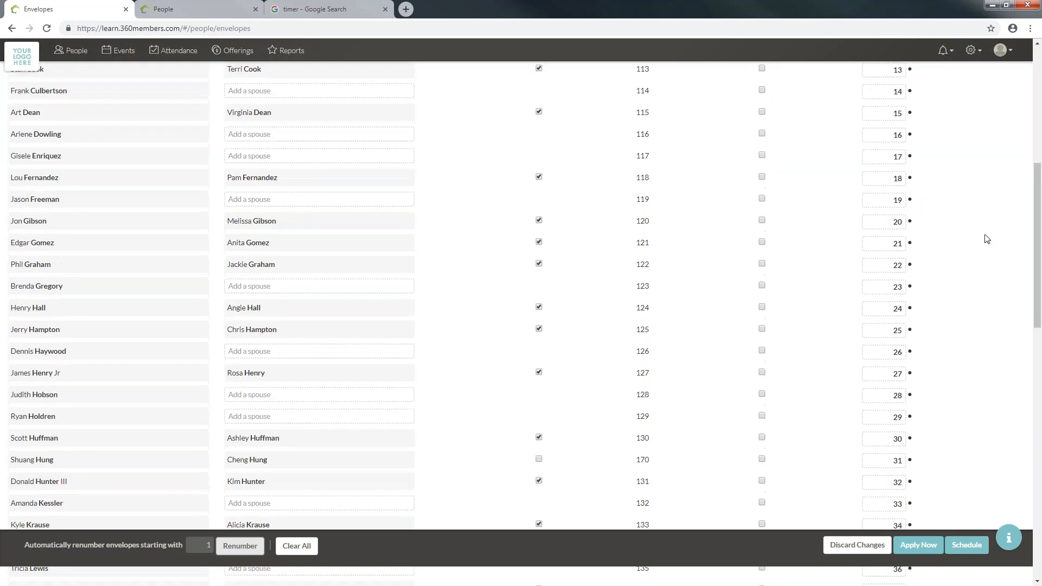
scroll(986, 239, "down", 7)
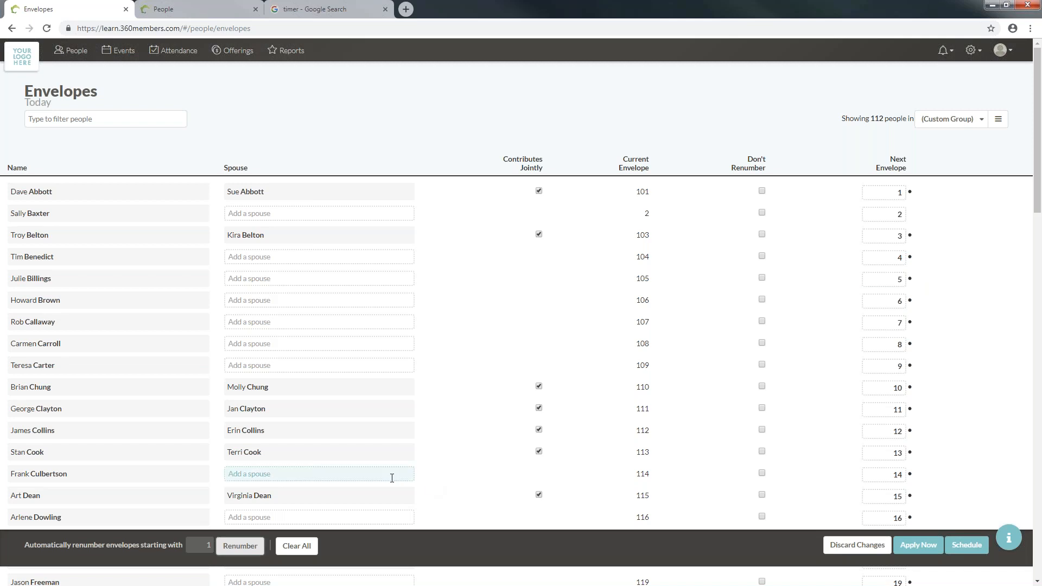
- Renumber the filtered contributors' envelopes starting with 101
left_click(193, 546)
left_click_drag(193, 546, 222, 544)
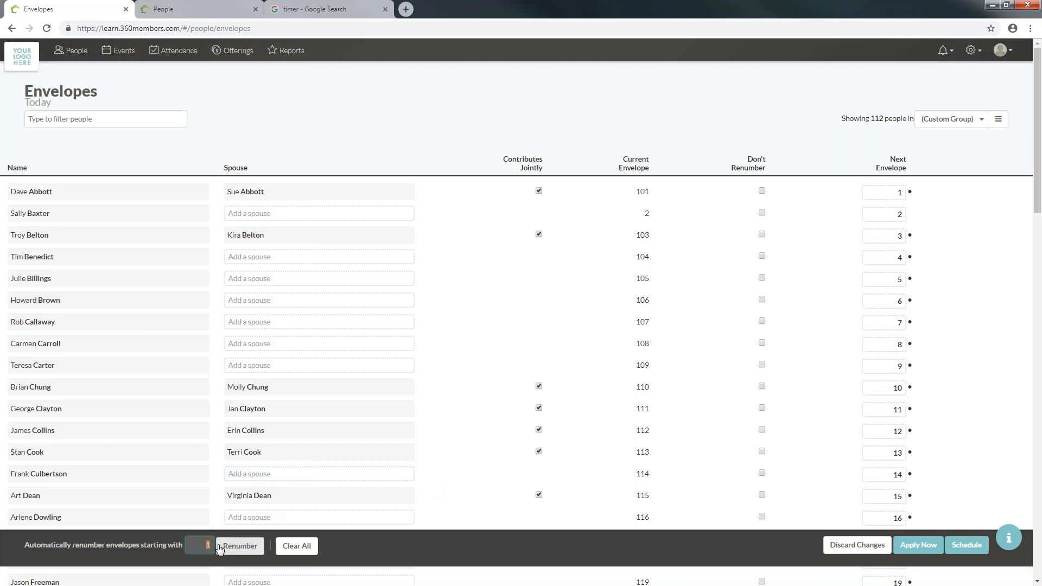
type("101")
left_click(253, 550)
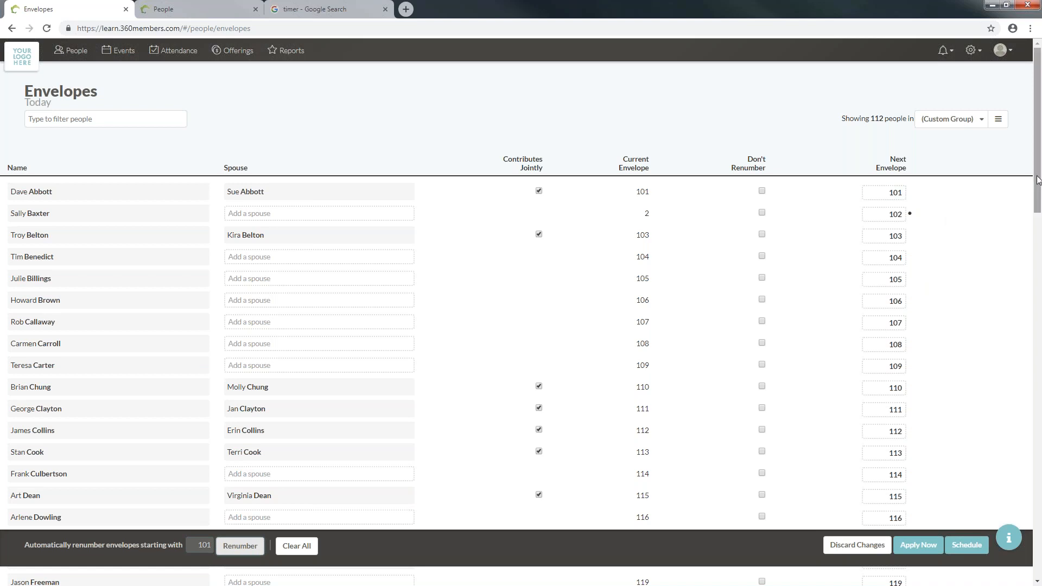
mouse_move(1038, 178)
left_mouse_down()
mouse_move(1036, 573)
mouse_move(1036, 173)
left_mouse_up()
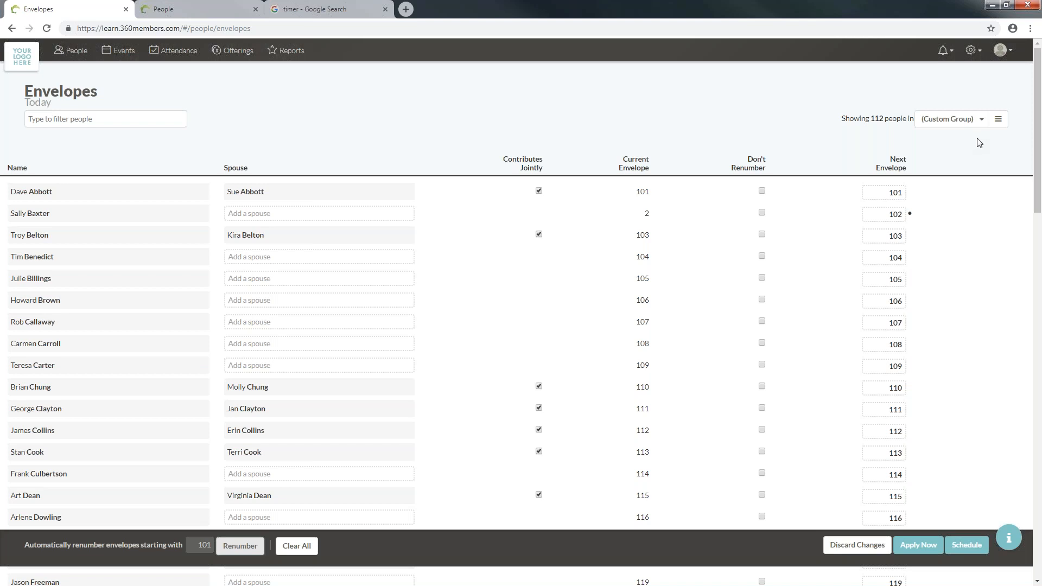
- Filter the envelope list to the Ushers group
left_click(982, 120)
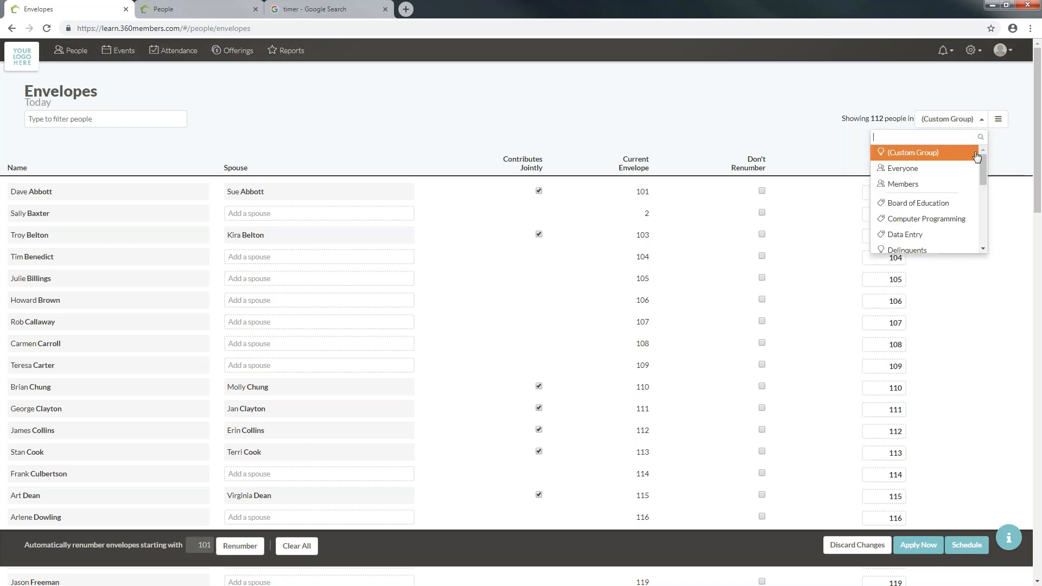
left_click_drag(984, 167, 983, 173)
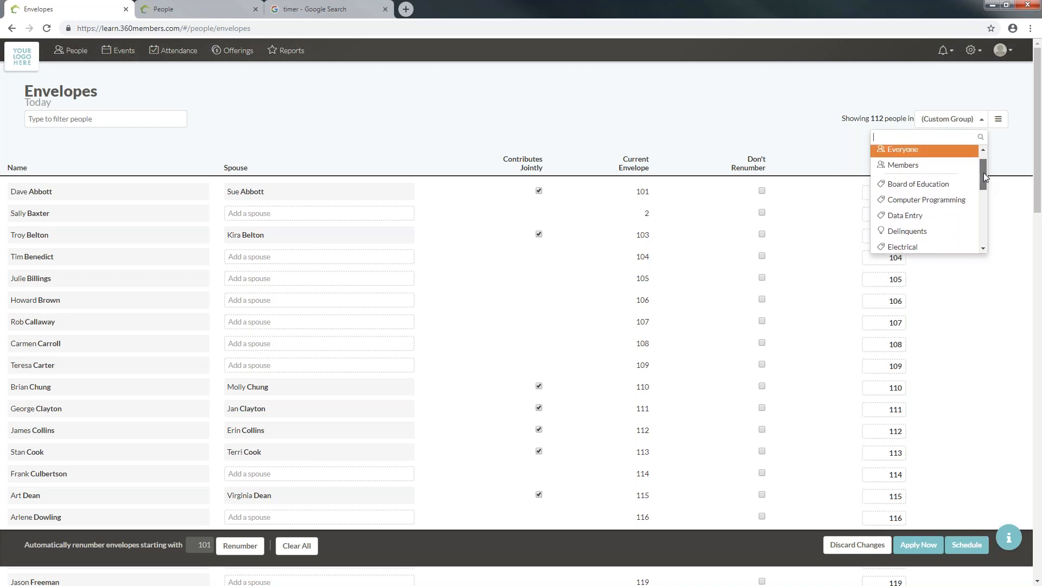
left_click(908, 202)
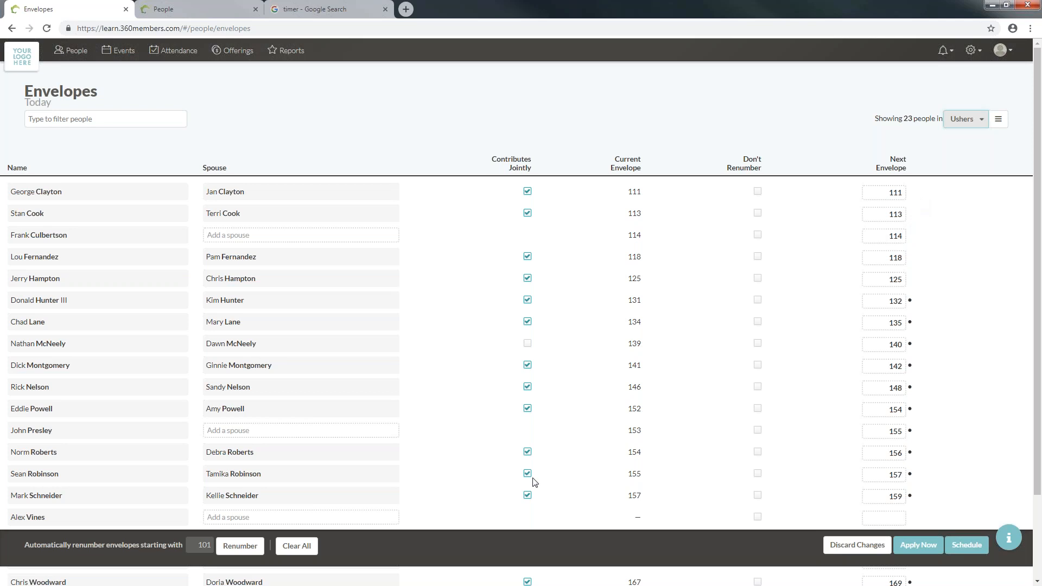
- Renumber the ushers' envelopes starting with 301 and check the numbers down the list
double_click(195, 546)
type("3")
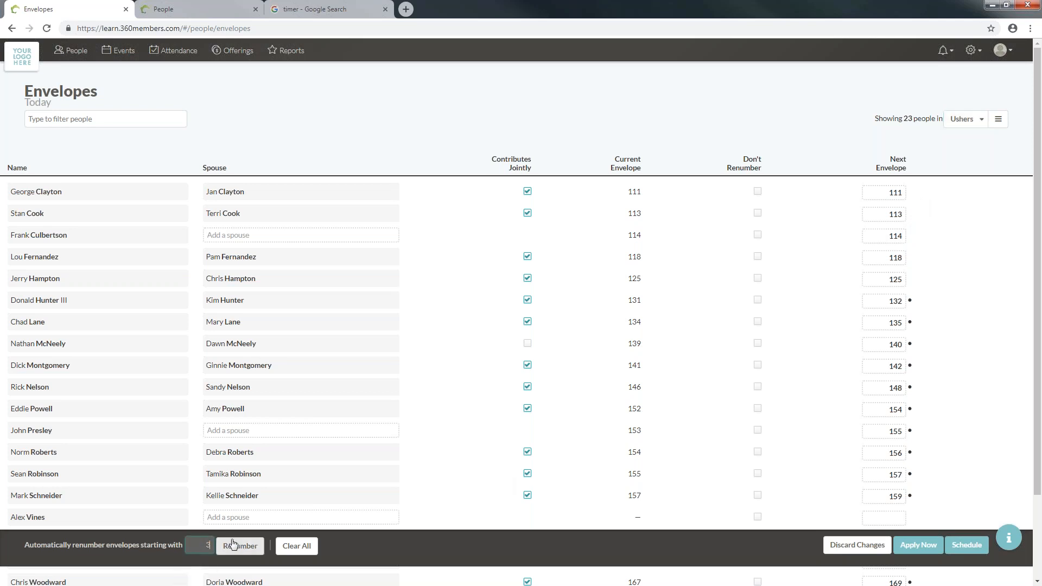
type("01")
left_click(233, 546)
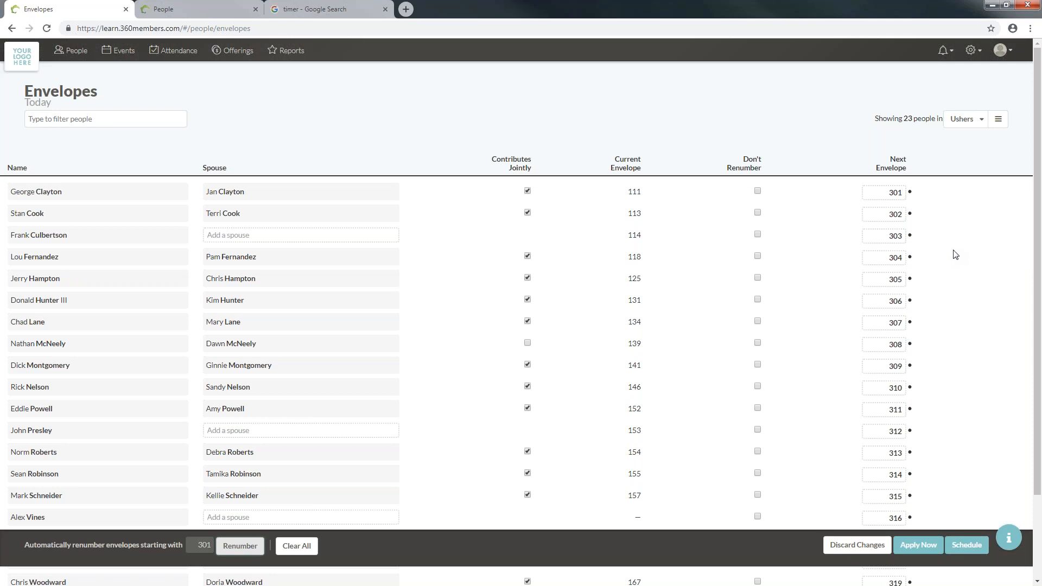
scroll(956, 257, "down", 2)
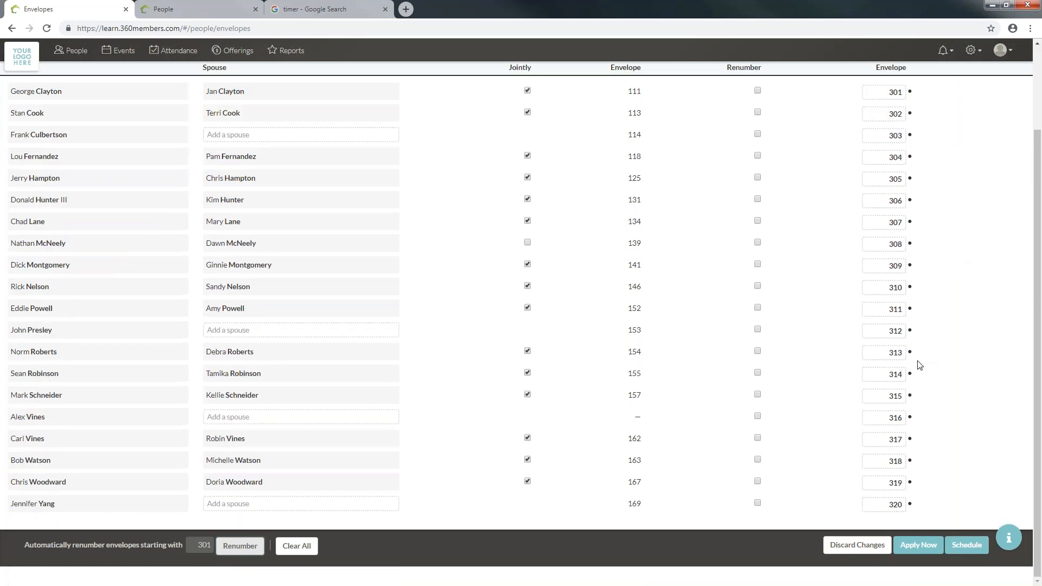
left_click(904, 376)
scroll(902, 374, "up", 2)
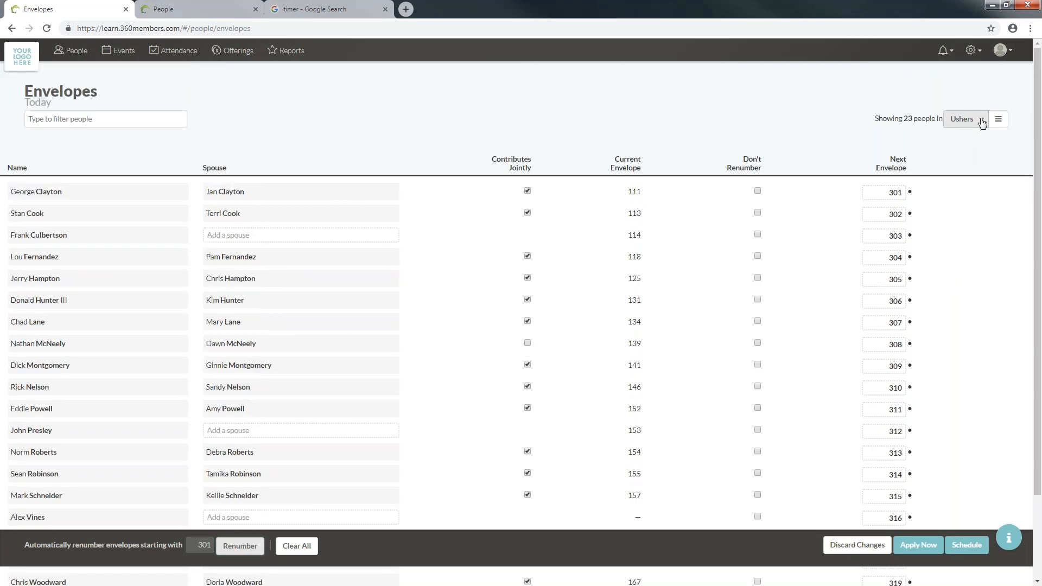
- Show Everyone in the envelope list again and examine the next envelope numbers of ushers and other contributors
left_click(974, 123)
left_click_drag(981, 221, 995, 145)
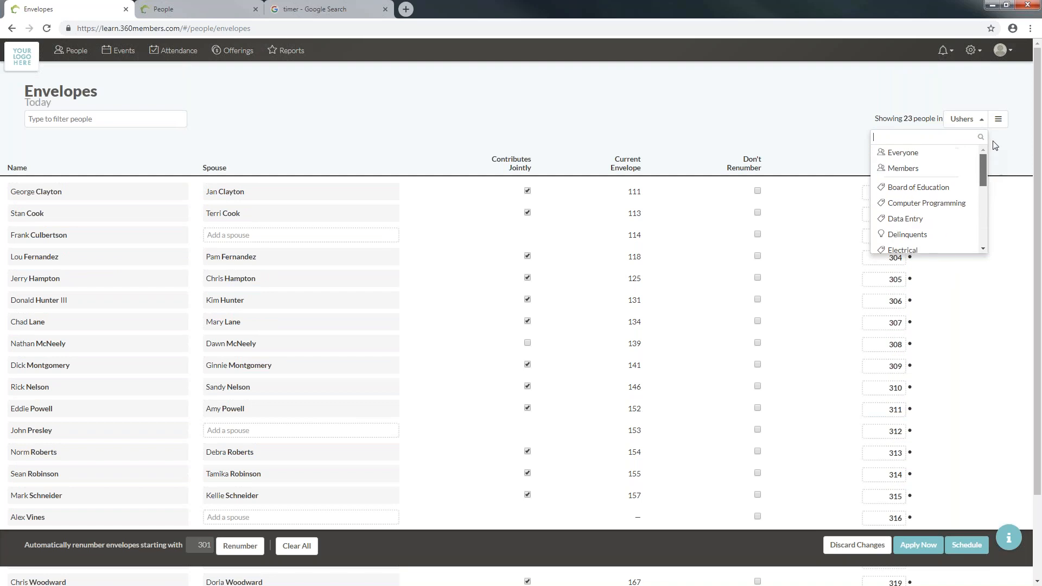
left_click(923, 154)
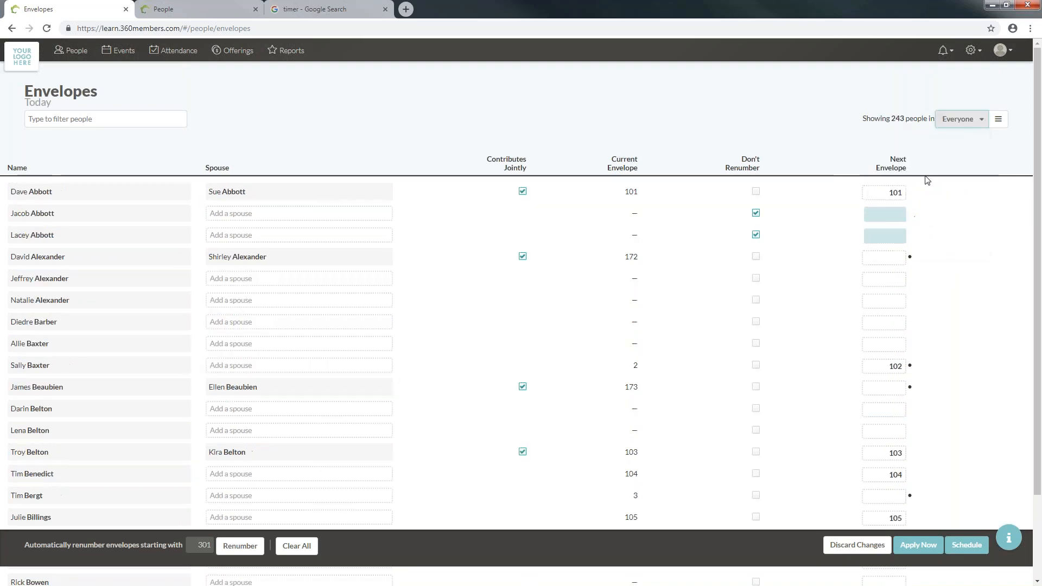
scroll(898, 199, "down", 10)
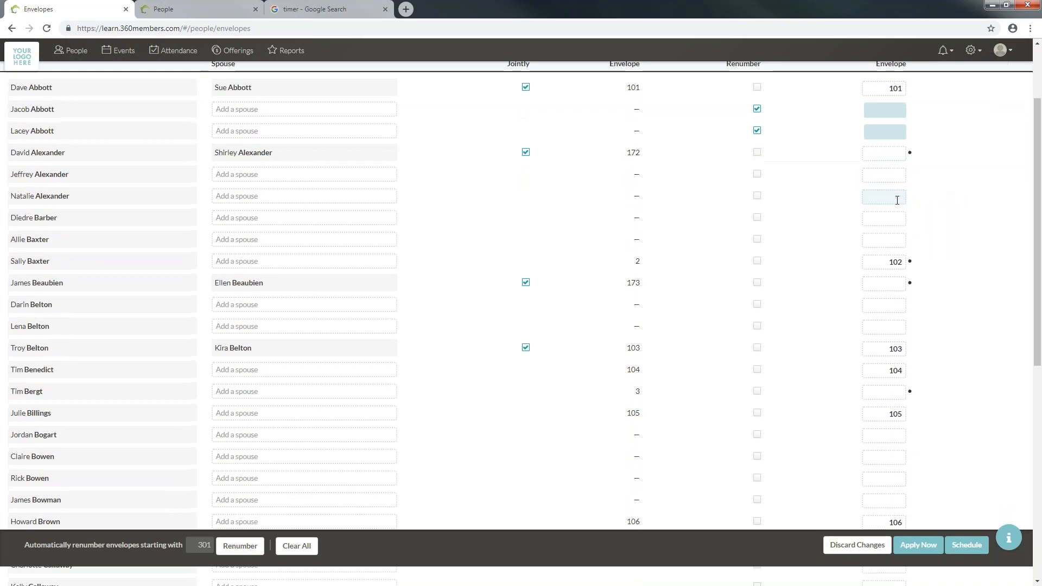
scroll(900, 200, "down", 5)
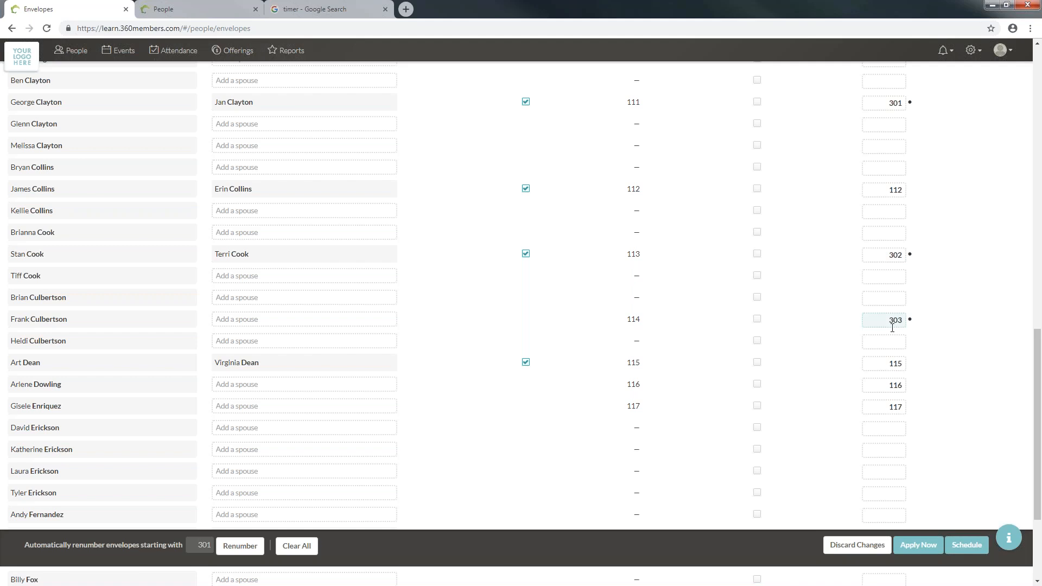
scroll(892, 328, "down", 2)
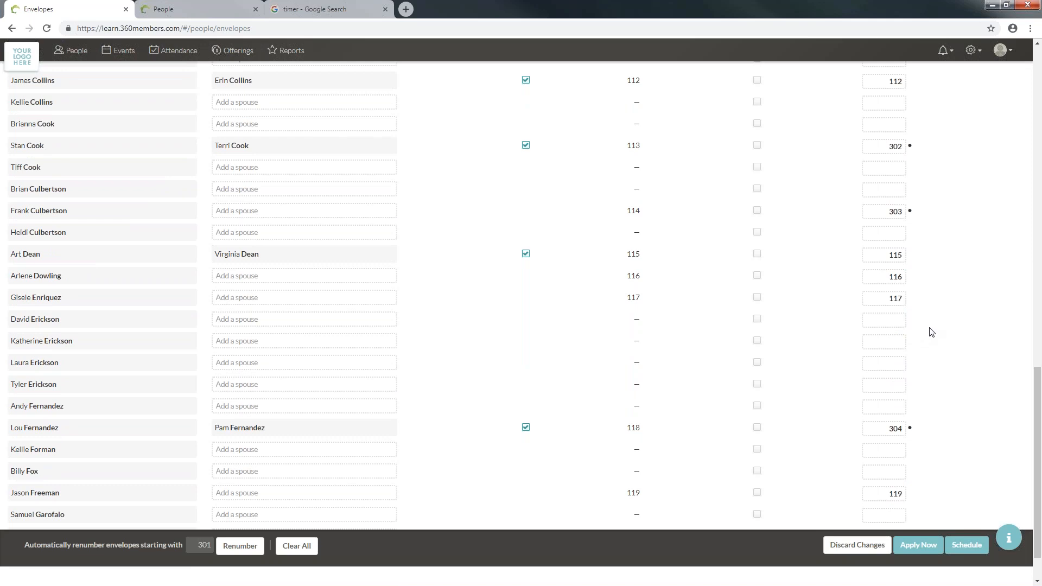
- Add a Contributed to Any Fund trait to the envelope list's filter of living, current members
scroll(923, 311, "up", 7)
scroll(1040, 217, "up", 7)
left_click_drag(1041, 213, 1040, 155)
left_click(998, 119)
left_click(54, 215)
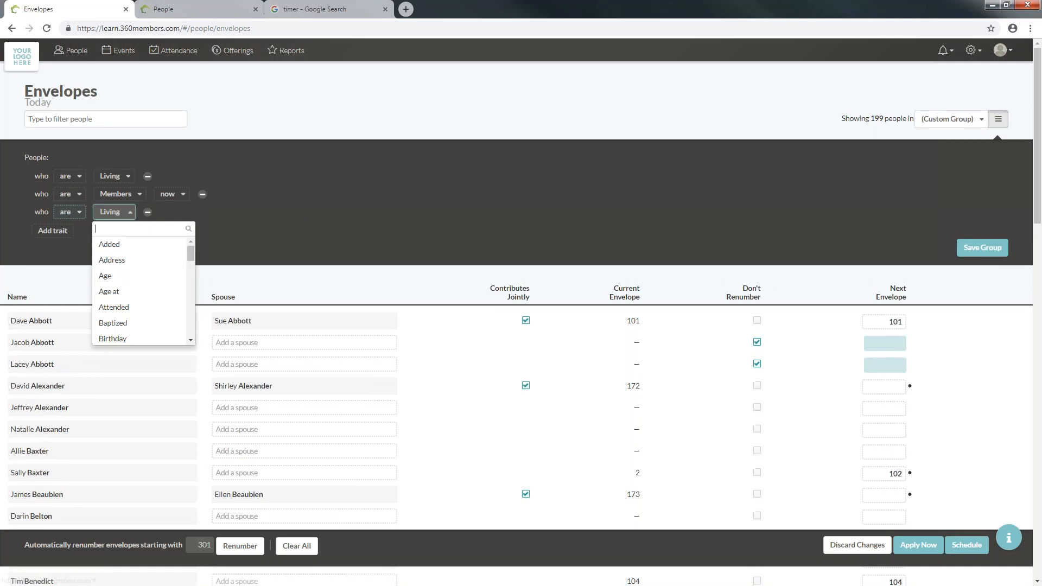
scroll(132, 308, "down", 4)
scroll(134, 300, "down", 2)
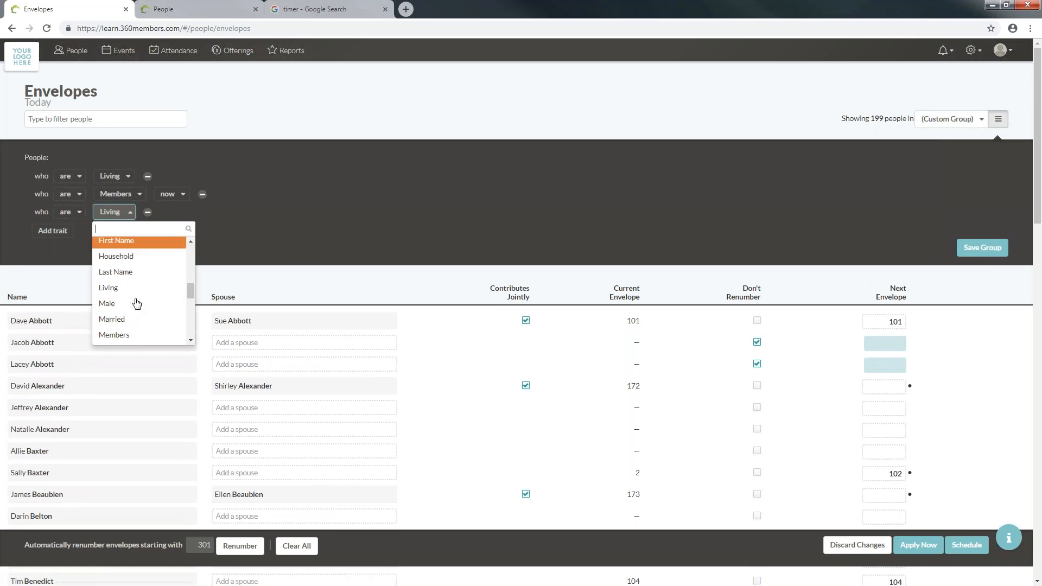
scroll(136, 304, "up", 4)
left_click(137, 295)
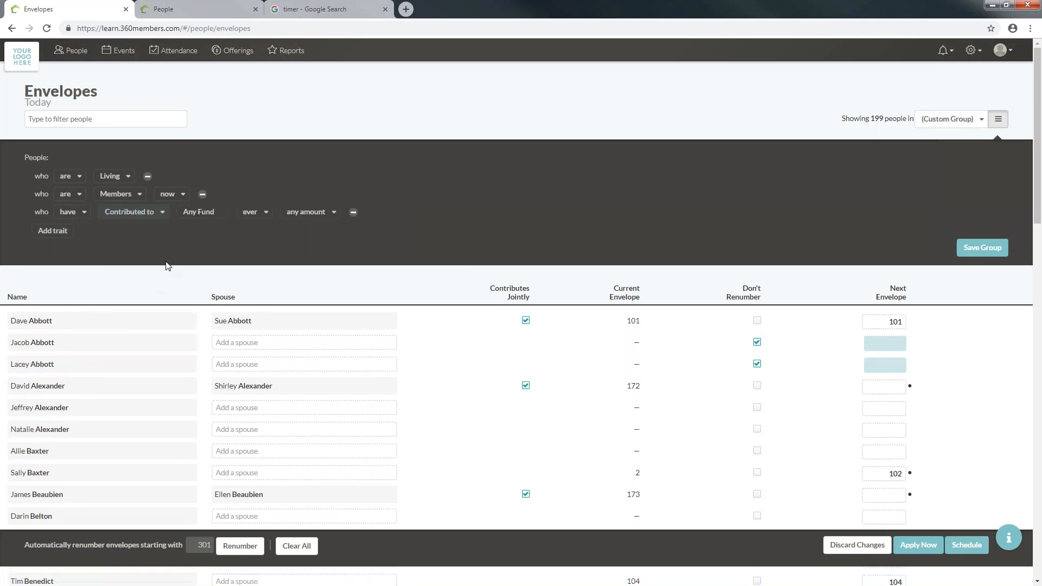
- Limit the contribution trait to during year 2018 and close the filter editor
left_click(240, 213)
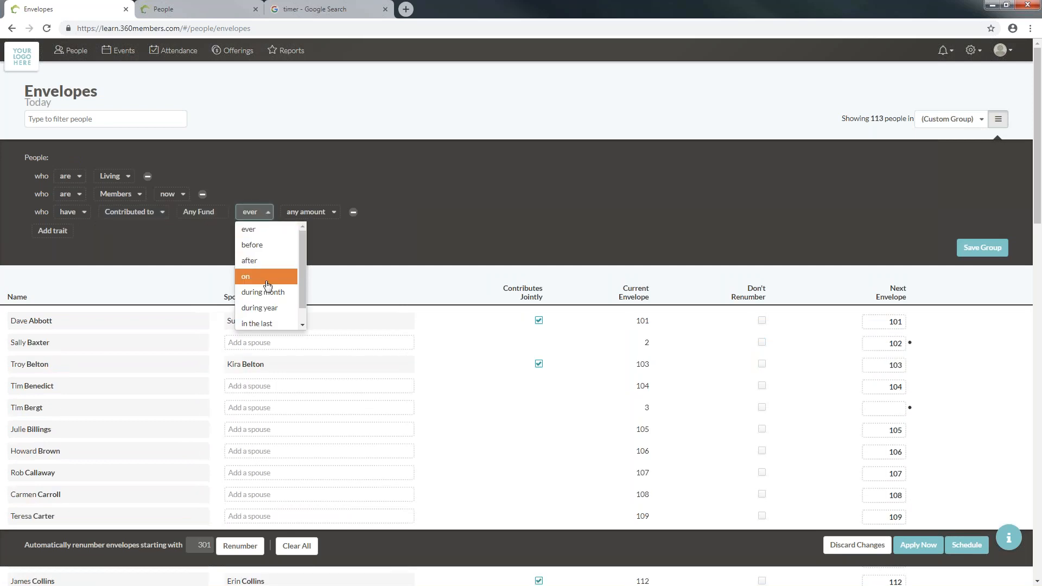
left_click(262, 301)
left_click(323, 212)
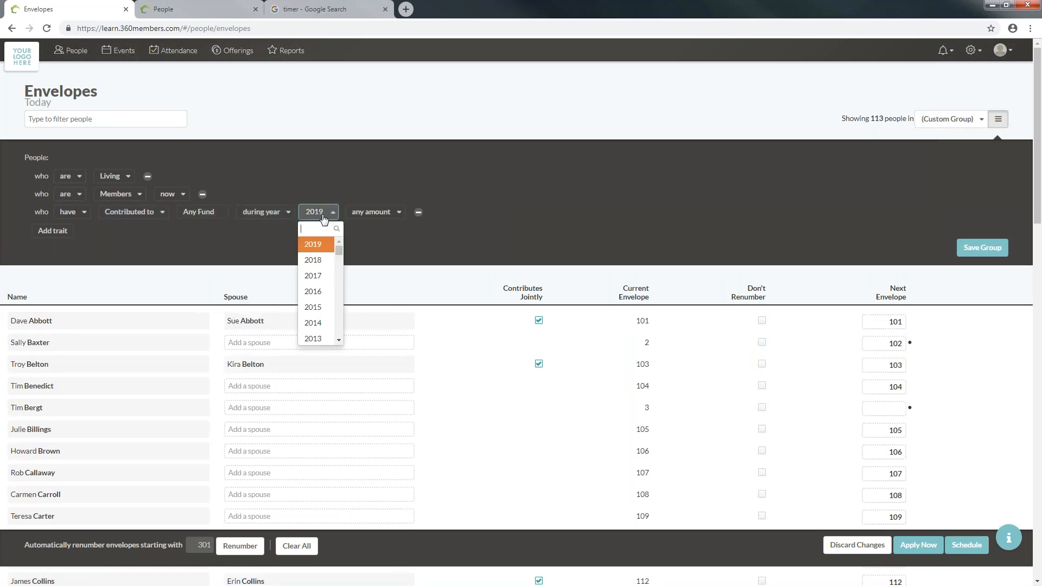
left_click(313, 257)
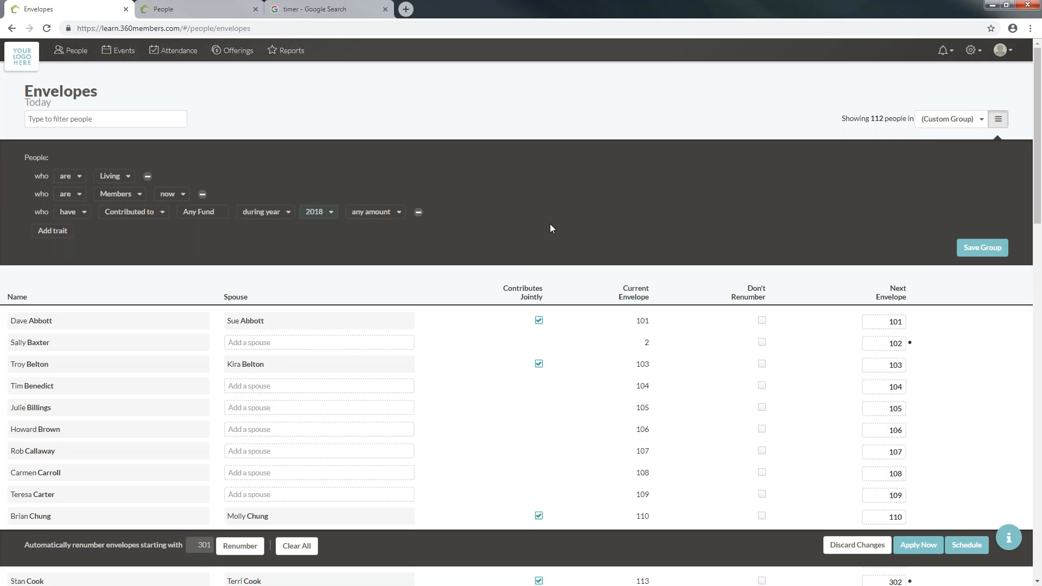
left_click(998, 121)
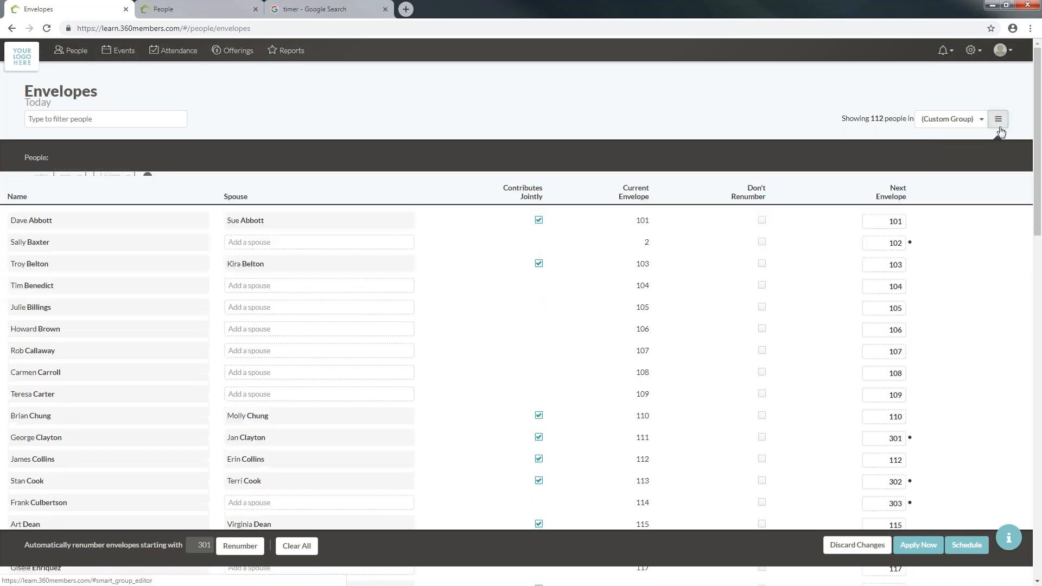
- Renumber the filtered members' envelopes starting with 1, and review the immediate-apply confirmation without applying it
left_click(203, 544)
type("1")
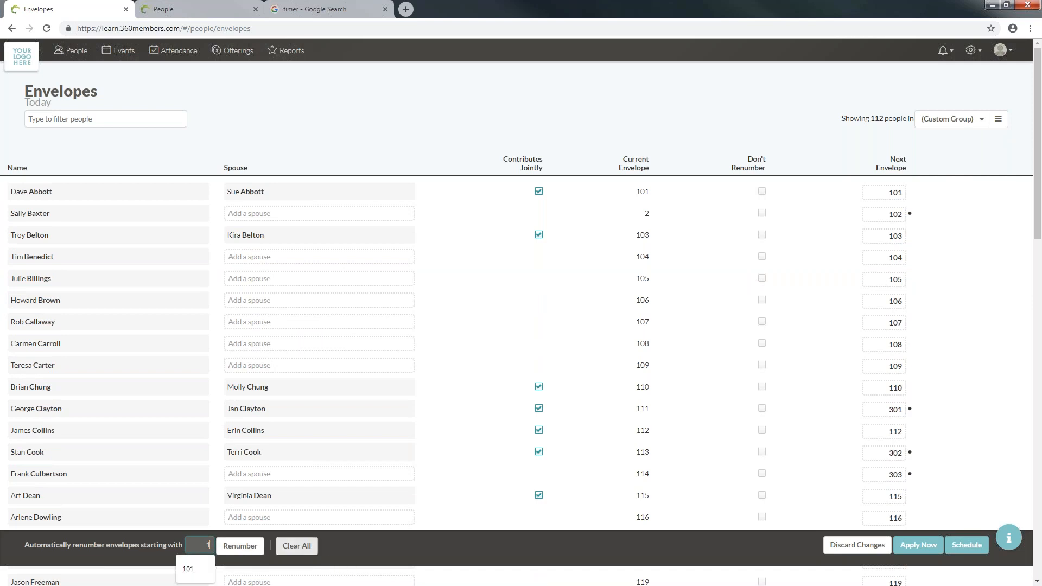
left_click(243, 547)
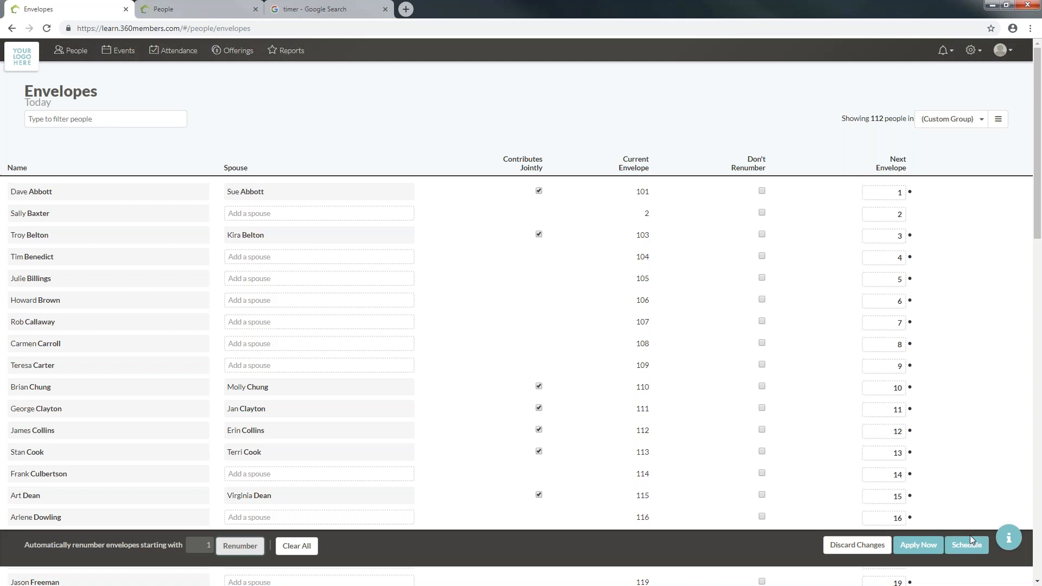
left_click(920, 546)
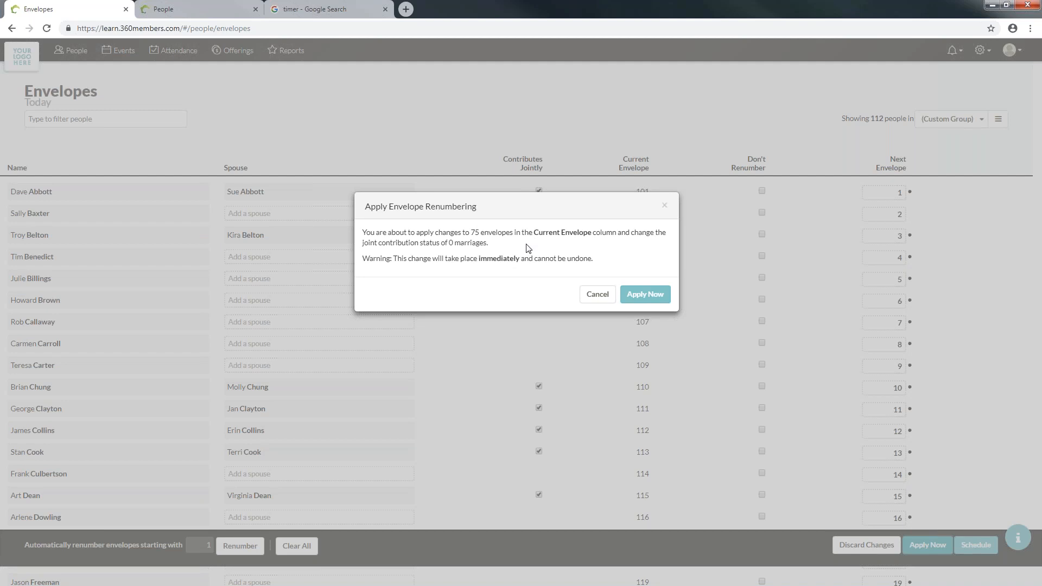
left_click(585, 294)
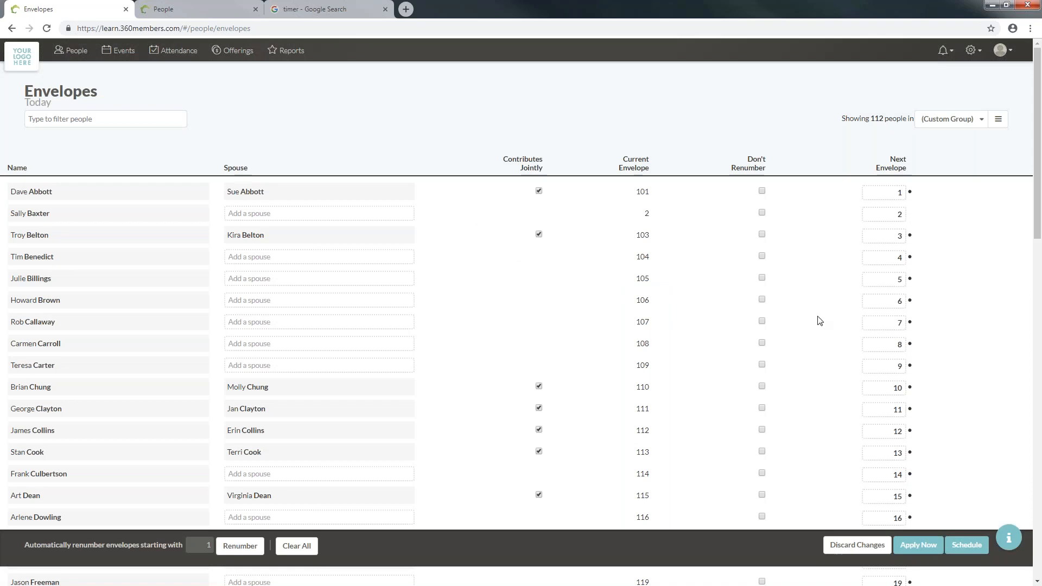
- Schedule the envelope renumbering for Jan 4, 2020 and return to today's envelope list
left_click(973, 550)
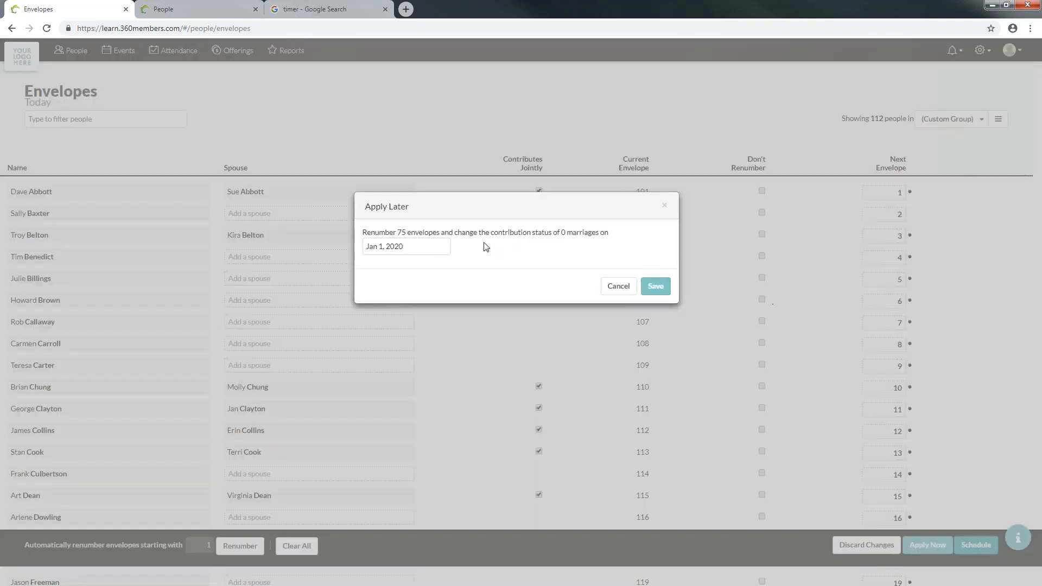
left_click(423, 245)
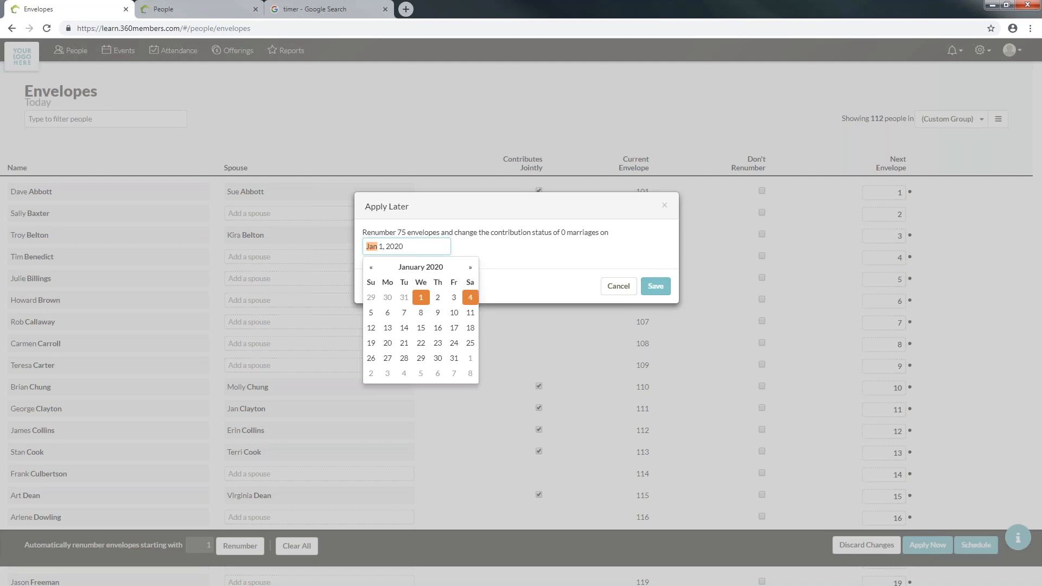
left_click(472, 299)
left_click(560, 259)
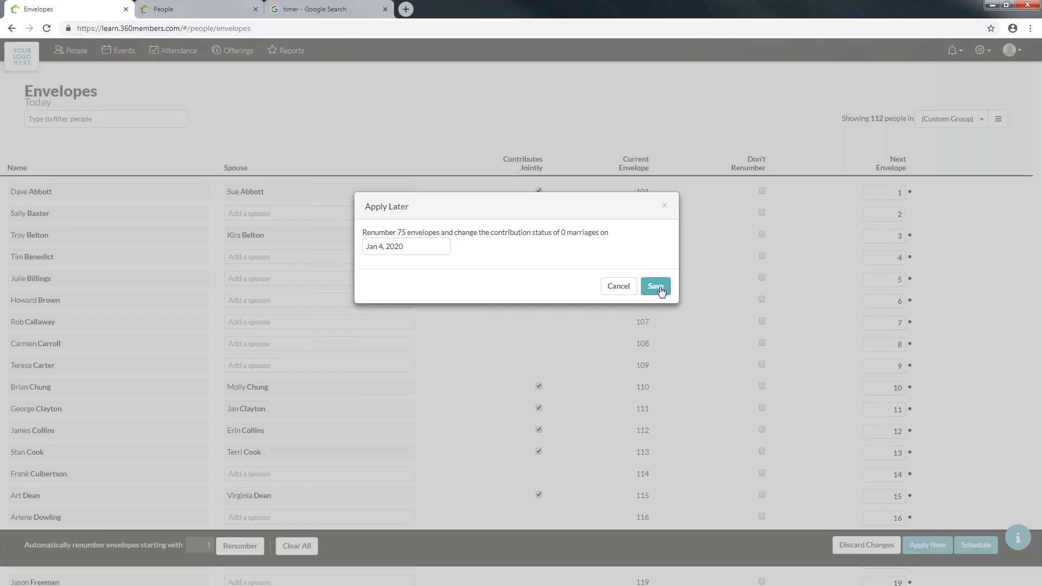
left_click(659, 290)
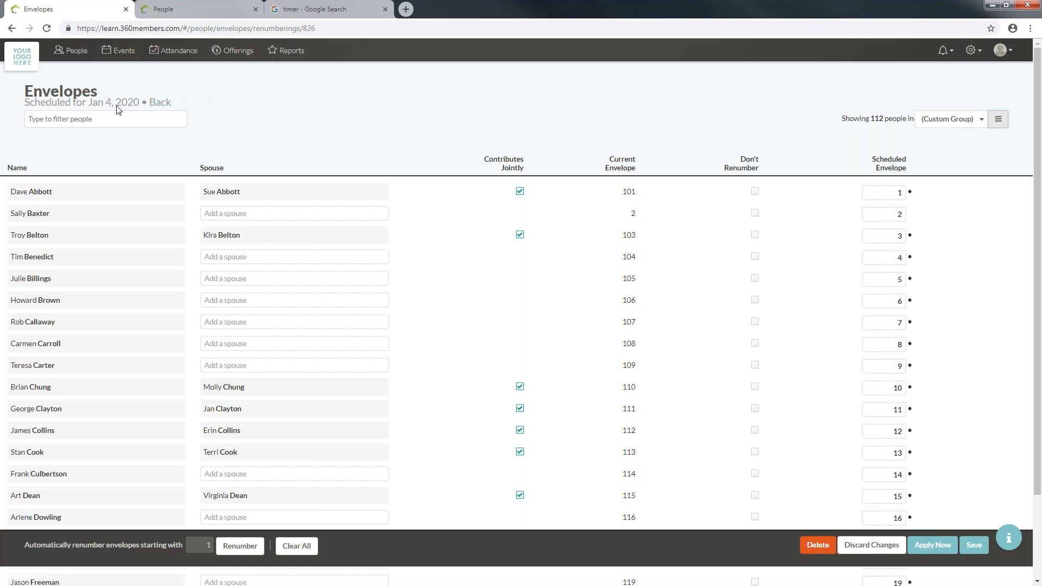
left_click(157, 107)
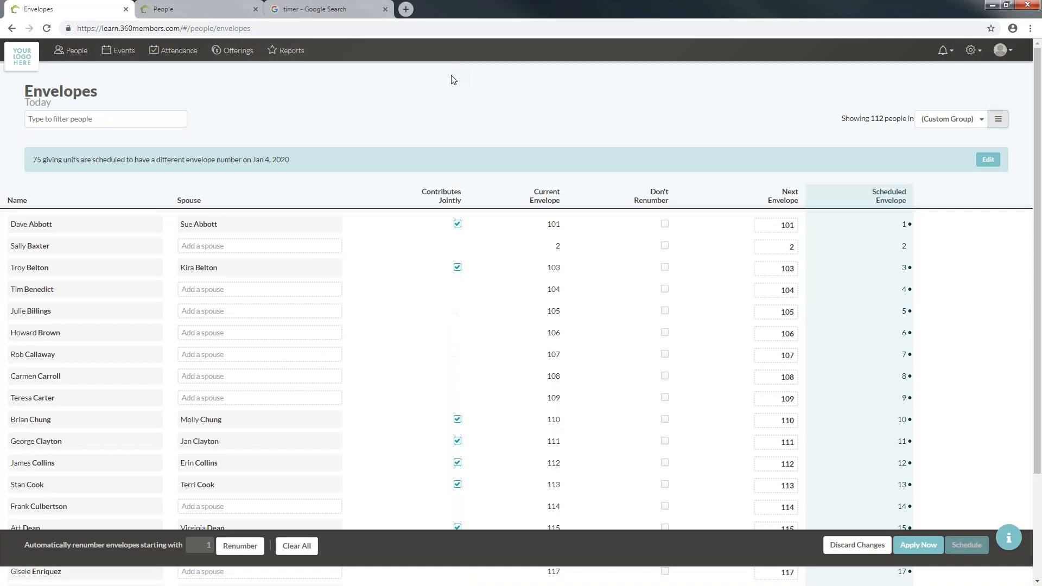
left_click(971, 51)
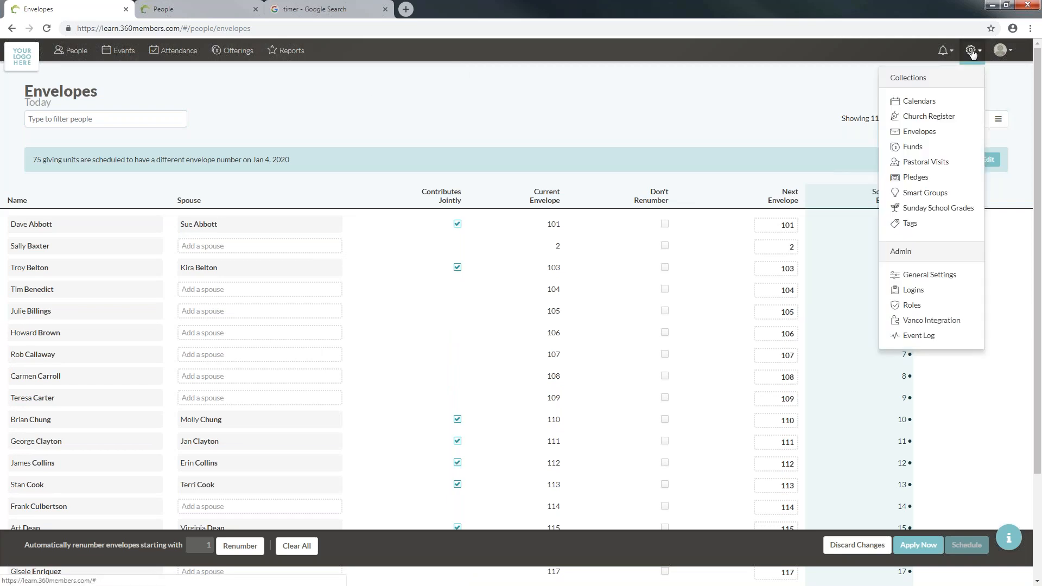
left_click(998, 119)
left_click(998, 119)
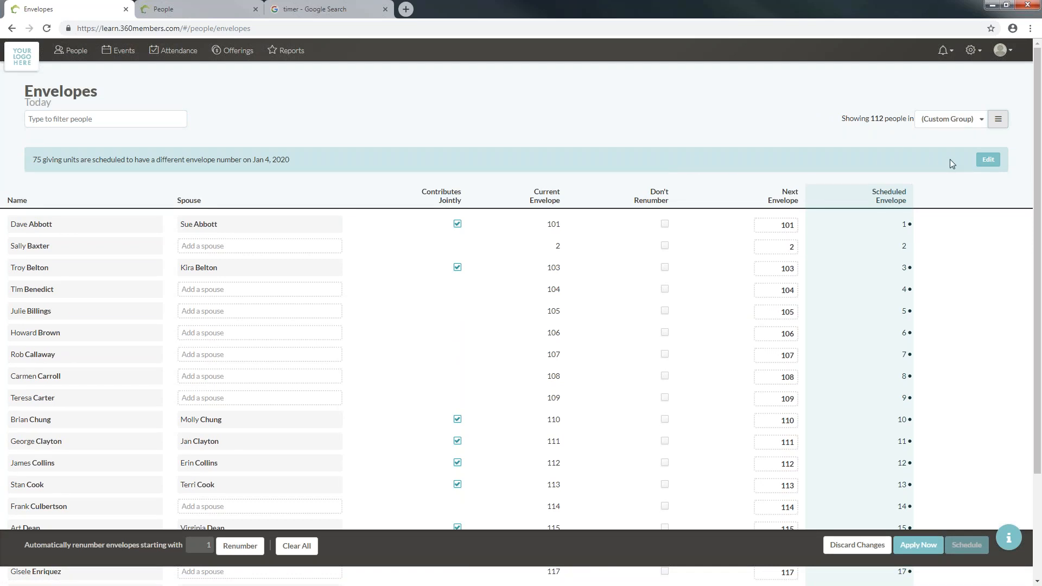
- In the scheduled renumbering, clear the scheduled number of the person with current envelope 2, mark them Don't Renumber, and renumber from 1
left_click(443, 164)
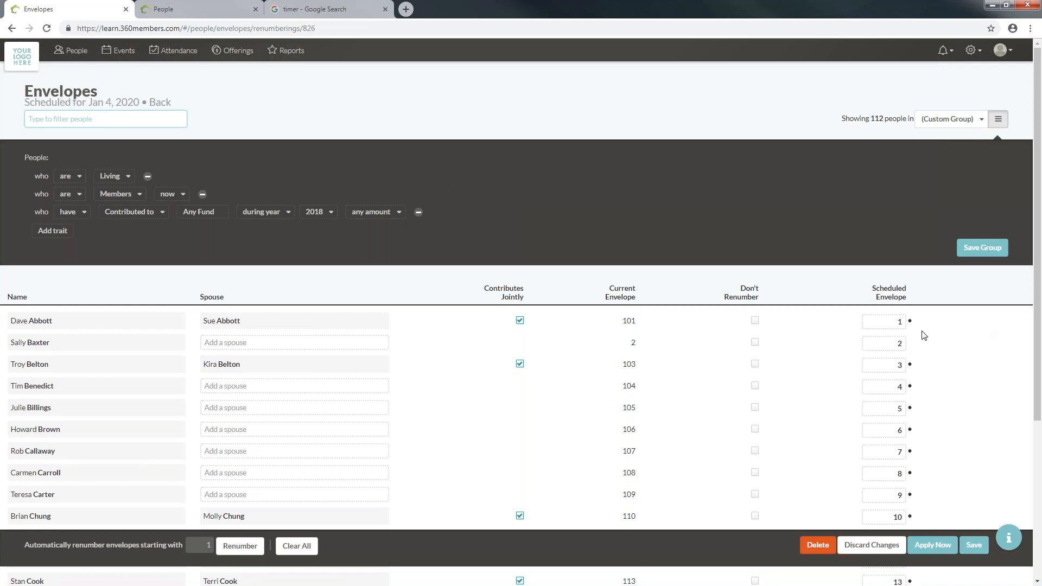
left_click(895, 345)
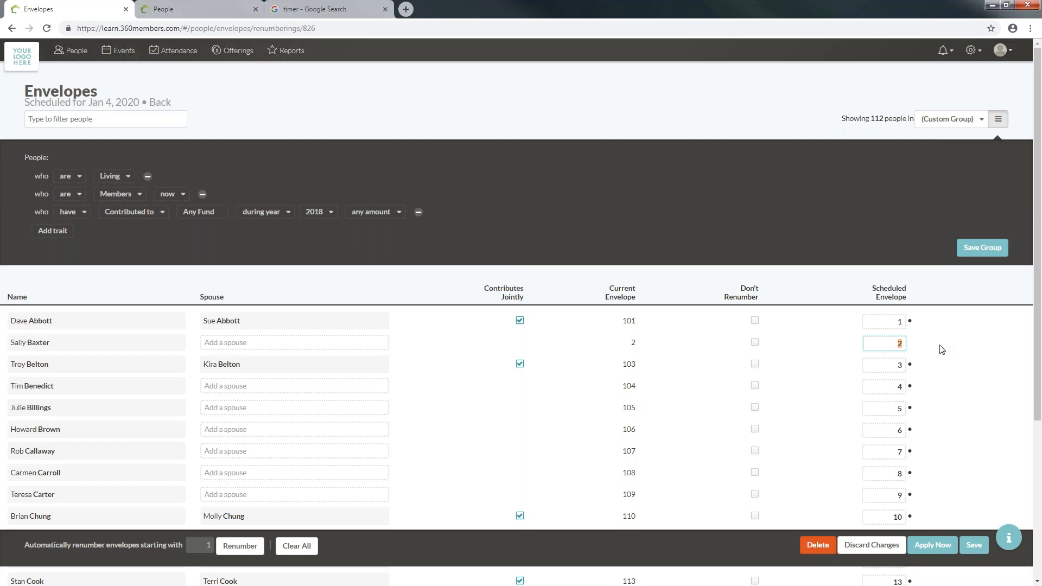
key("BackSpace")
left_click(755, 343)
left_click(756, 343)
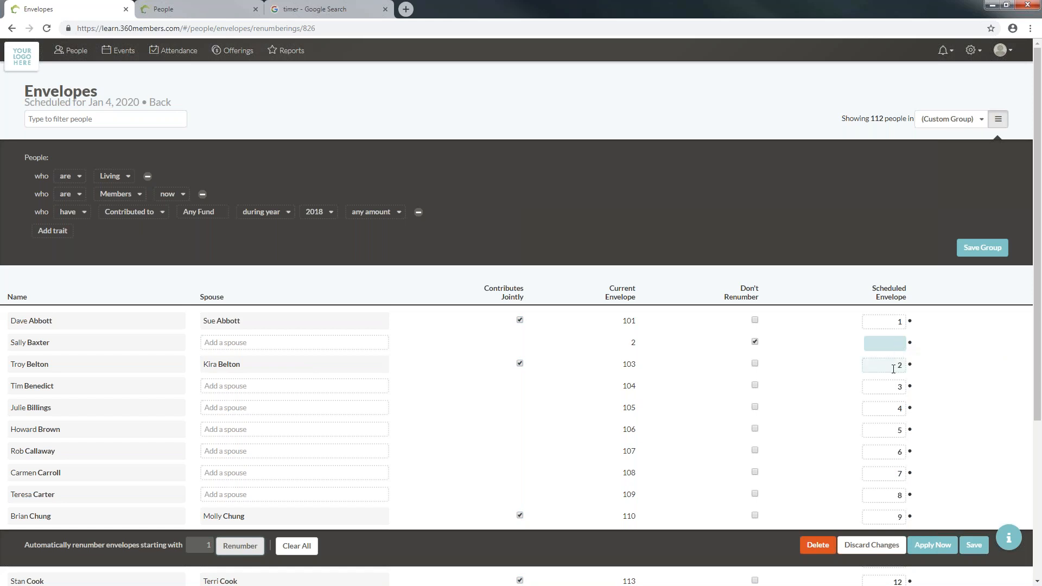
- Save the edited renumbering for Jan 4, 2020 and return to today's envelope list
left_click(974, 545)
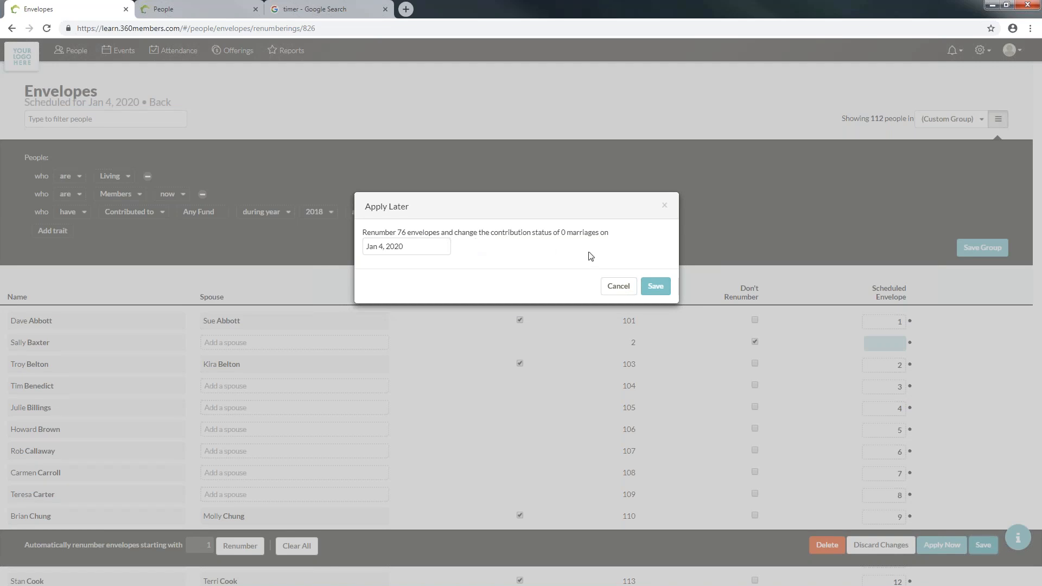
left_click(656, 288)
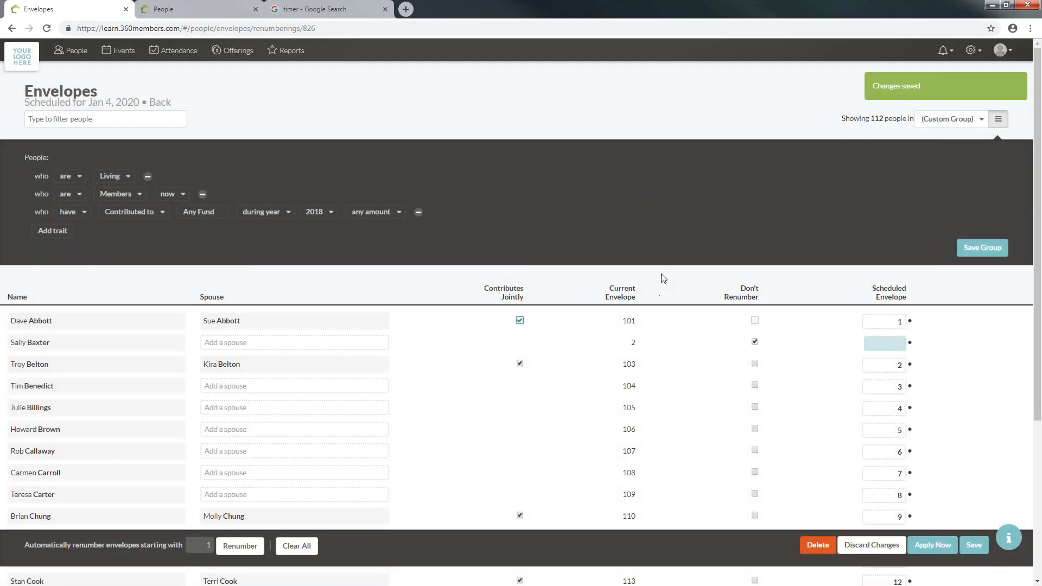
left_click(171, 102)
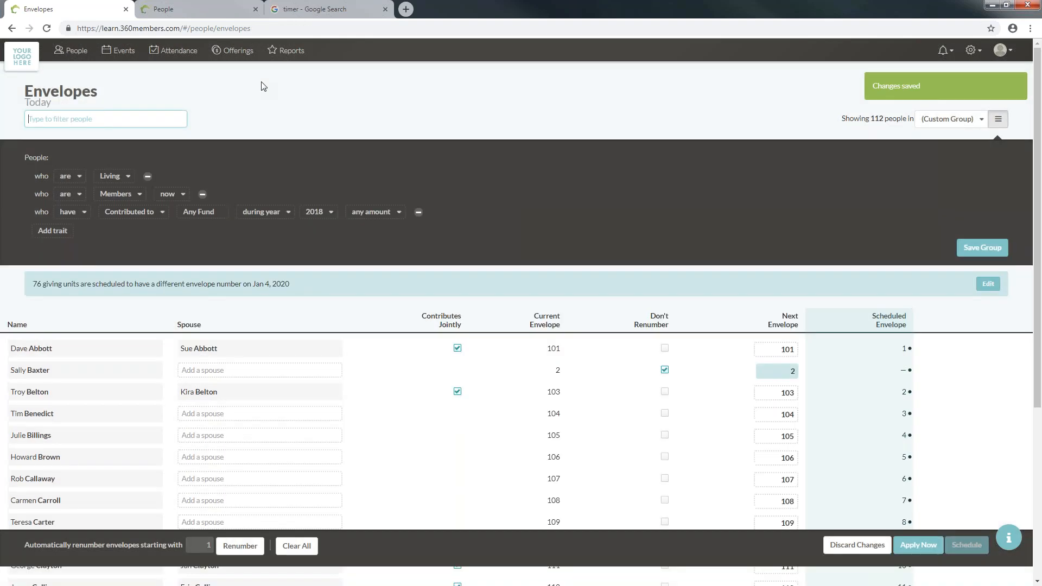
- Try manually setting the next envelope of the member numbered 107 to 412, and discard the envelope changes
left_click(999, 119)
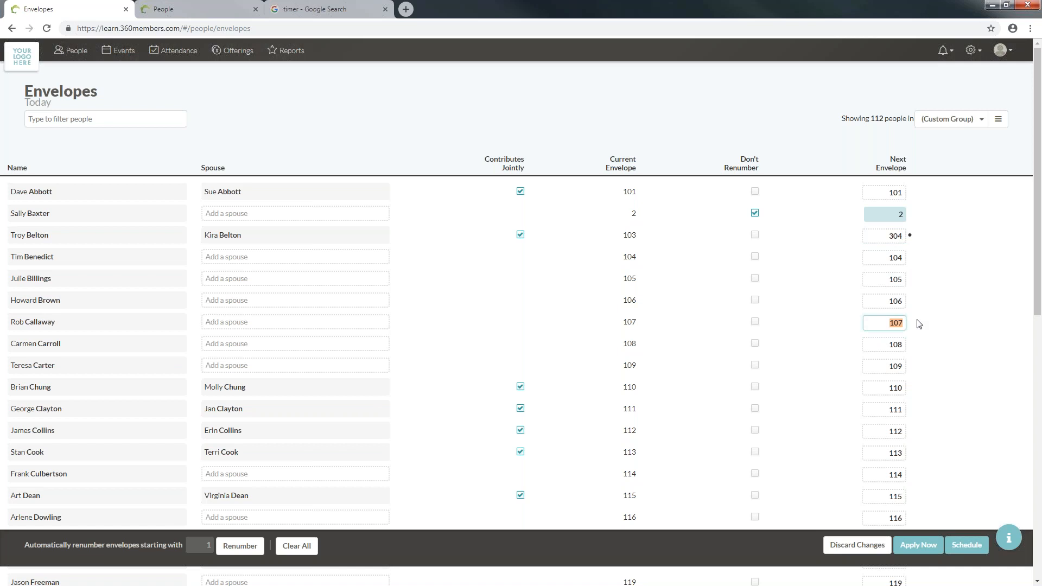
type("4012")
key("BackSpace")
key("BackSpace")
key("BackSpace")
type("12")
left_click(983, 361)
left_click(851, 545)
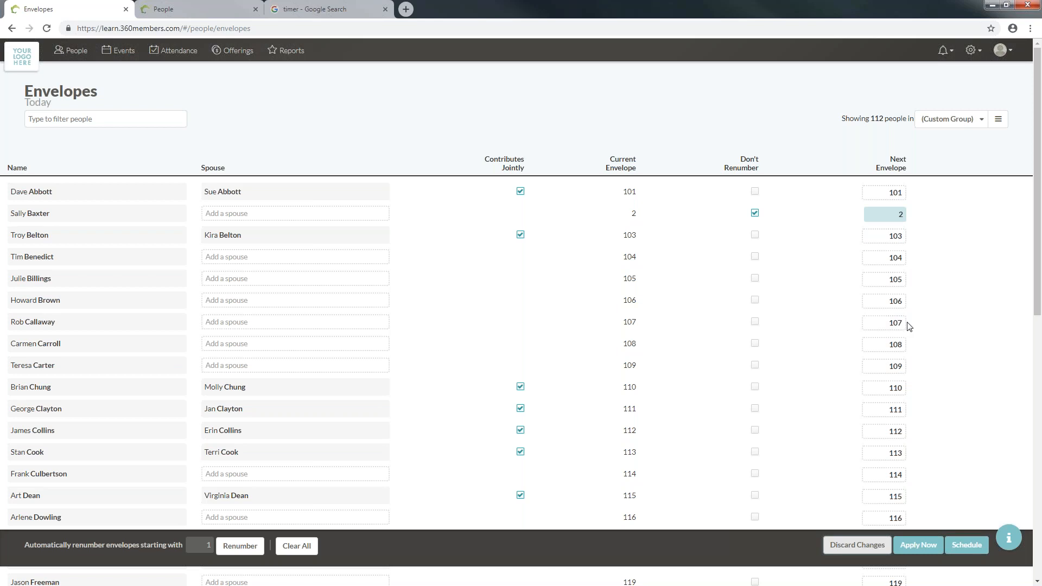
- Show Everyone in the People Givers list with only the Next envelope number column beside the giver names
left_click(952, 120)
left_click(945, 142)
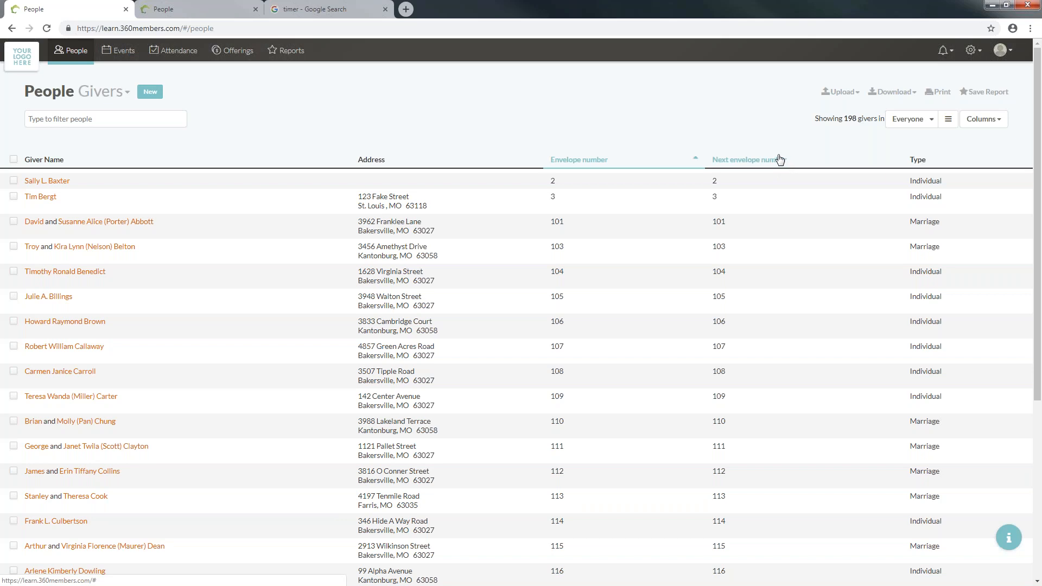
left_click(1000, 125)
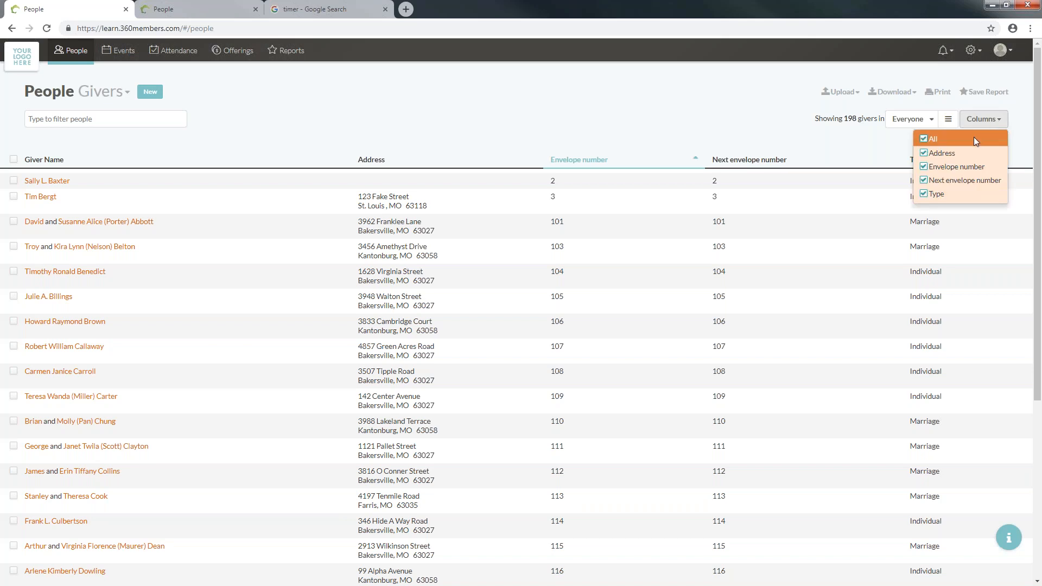
left_click(932, 155)
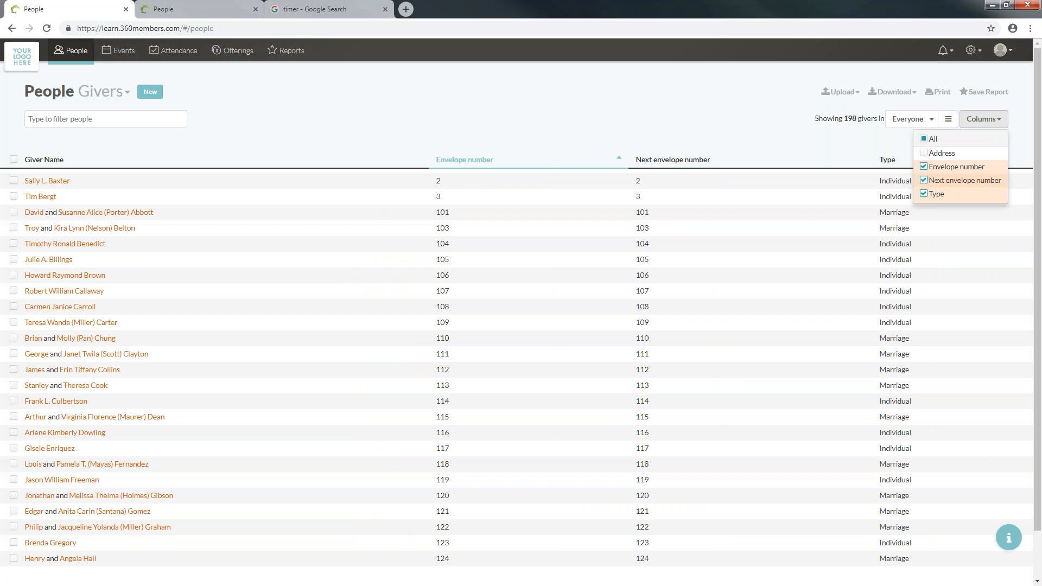
left_click(924, 168)
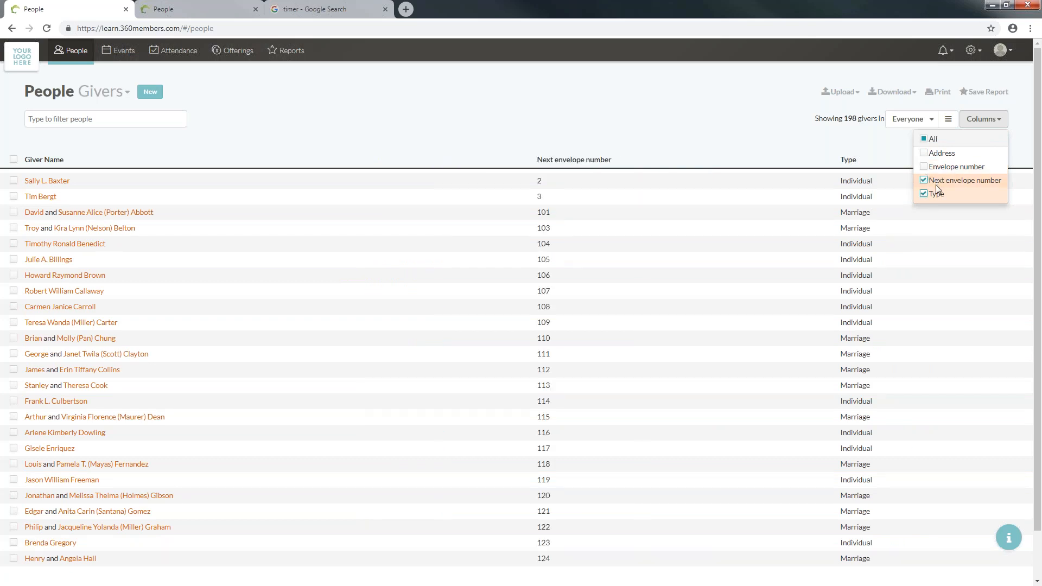
left_click(925, 195)
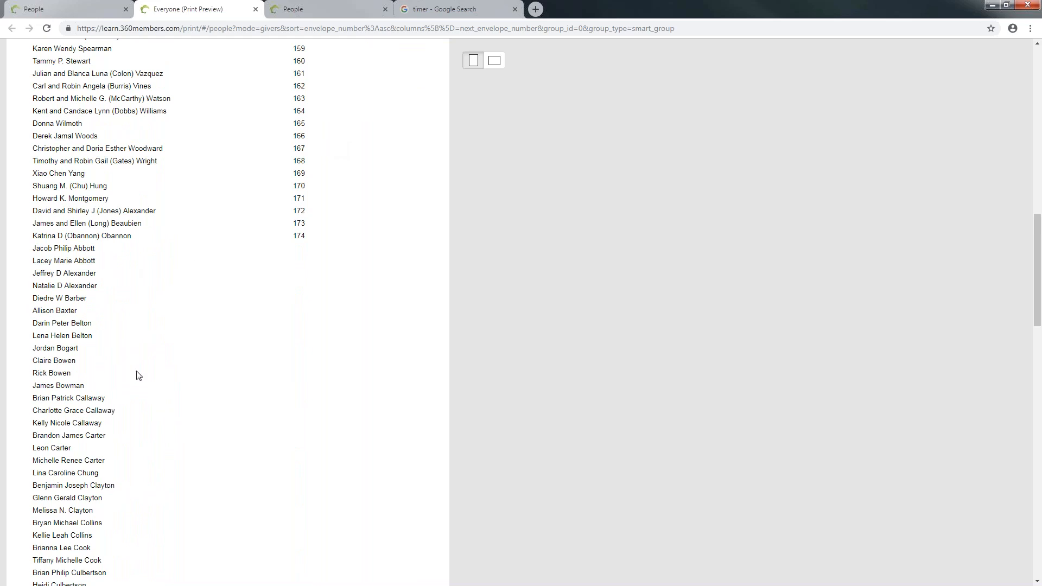
- Look through the print preview of everyone's next envelope numbers and close it
scroll(145, 379, "down", 1)
scroll(145, 378, "down", 8)
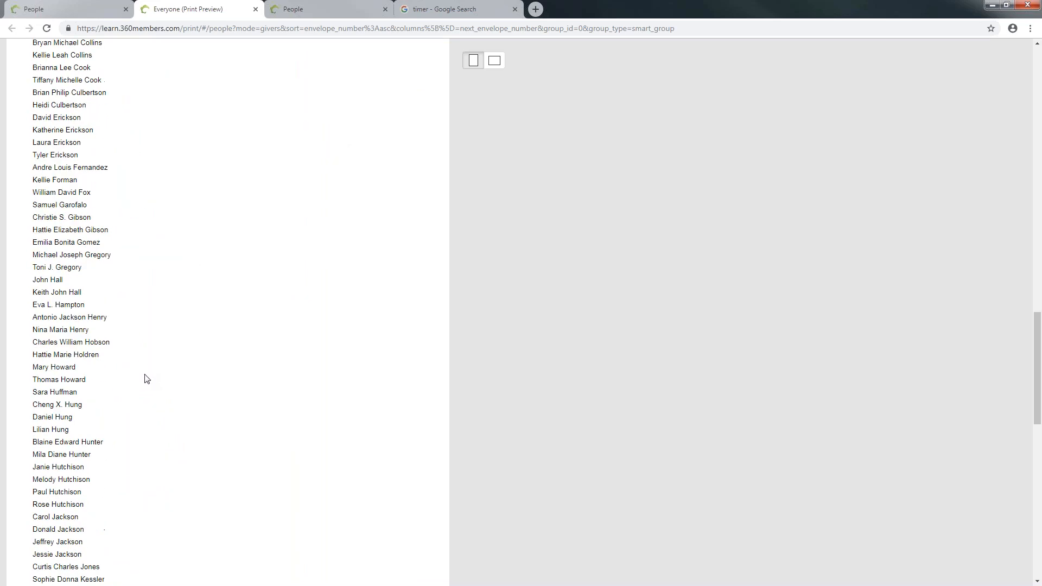
key("ctrl+w")
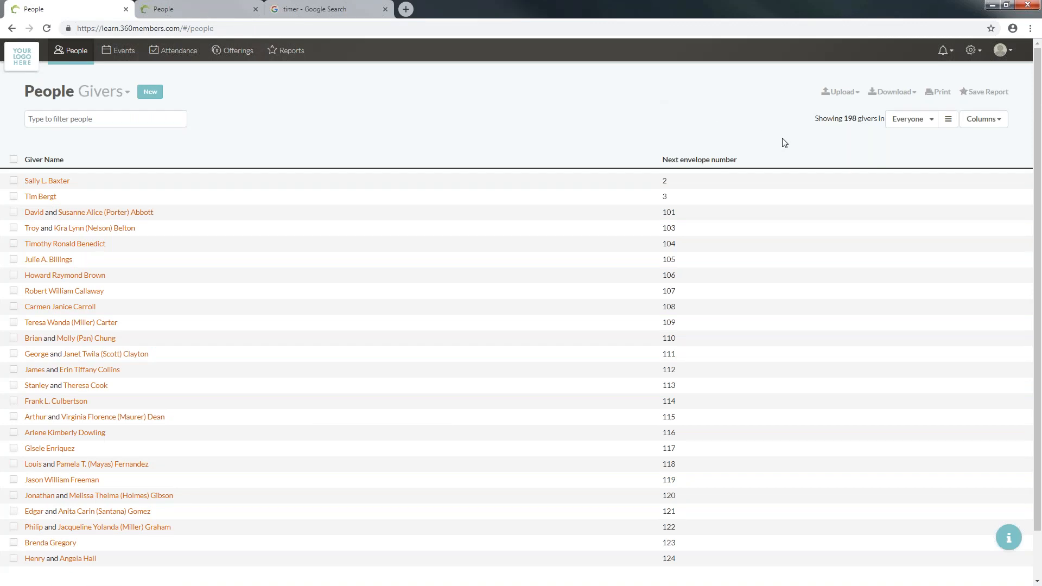
- Filter the Givers list to the Members group with its filter traits shown
left_click(949, 122)
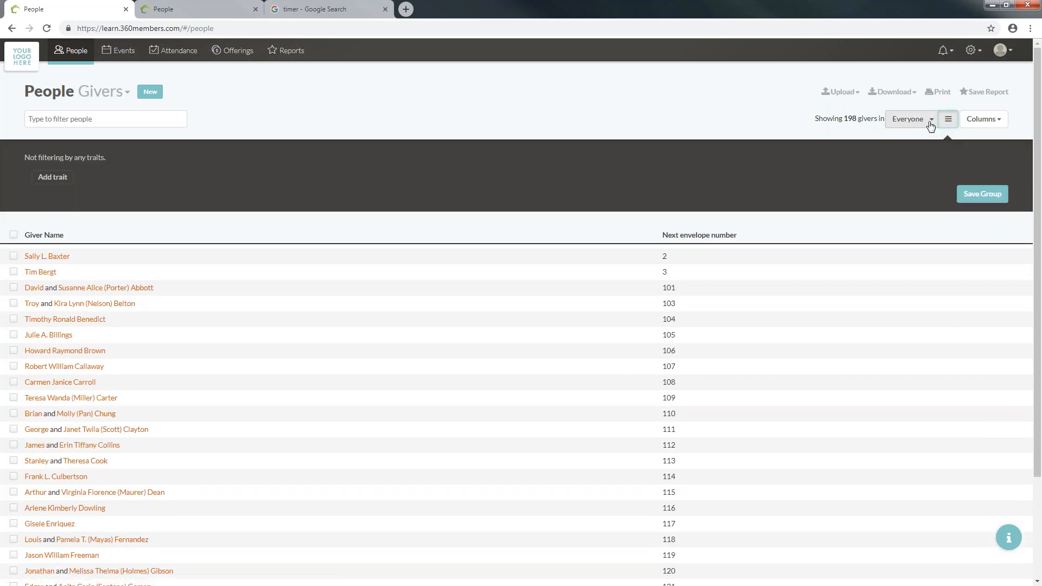
left_click(931, 120)
left_click(907, 167)
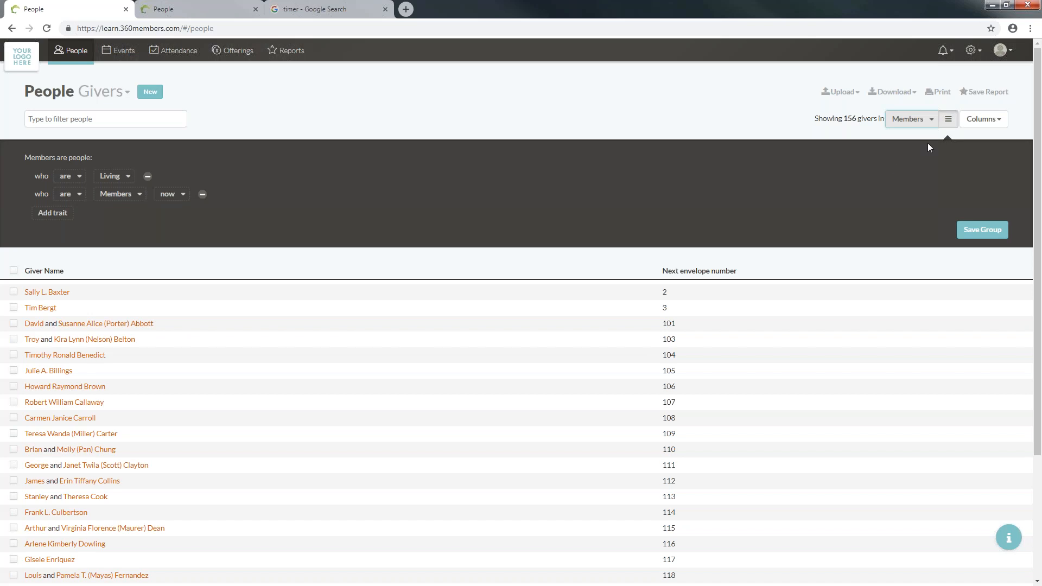
- Add a third trait to the Members filter so the givers are narrowed to a custom group
left_click(64, 218)
scroll(193, 313, "down", 2)
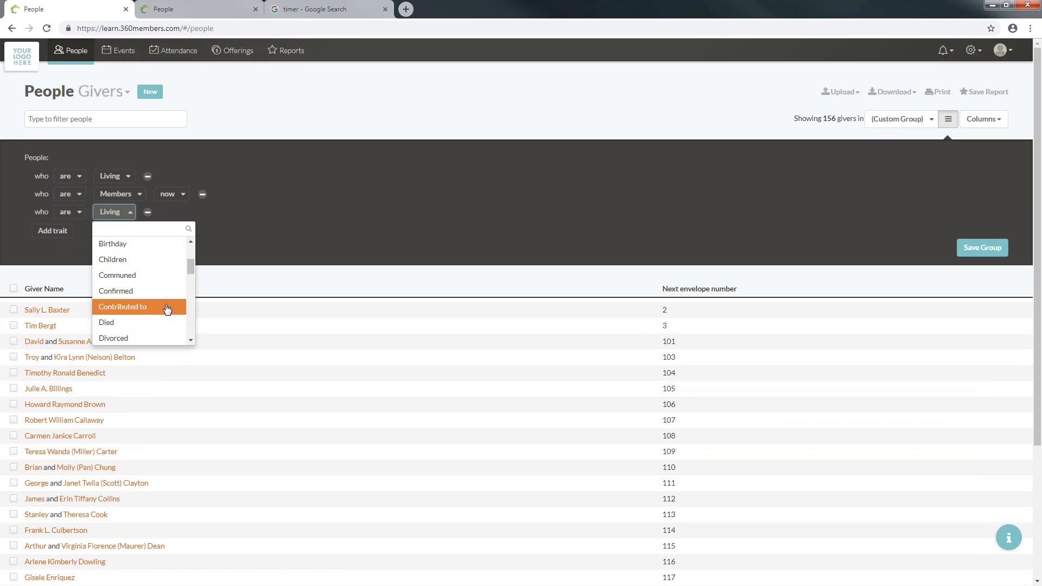
scroll(194, 316, "down", 2)
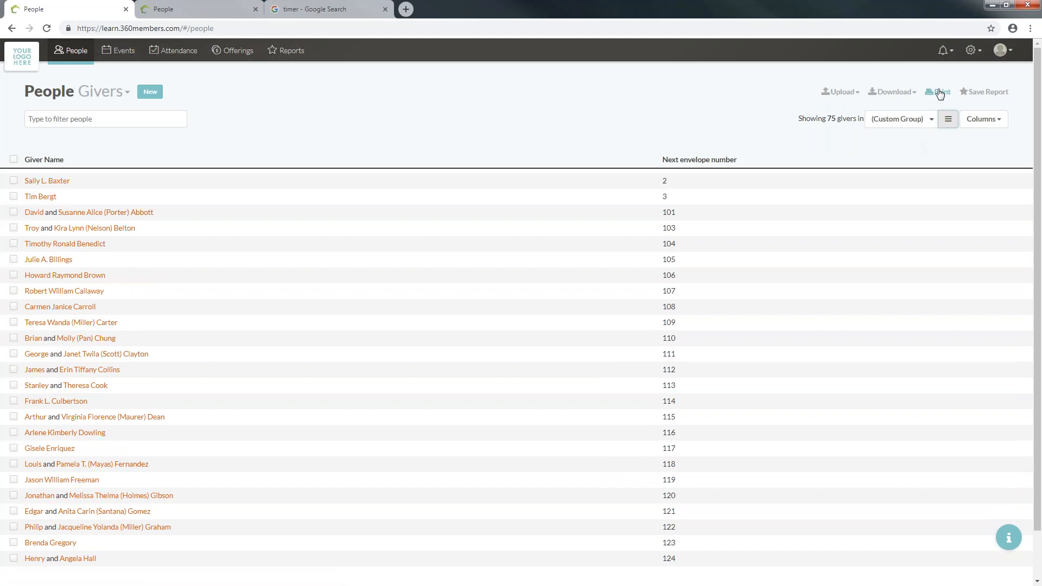
- Look through the print preview of the custom group's next envelope numbers and close it
left_click(940, 94)
scroll(309, 274, "down", 6)
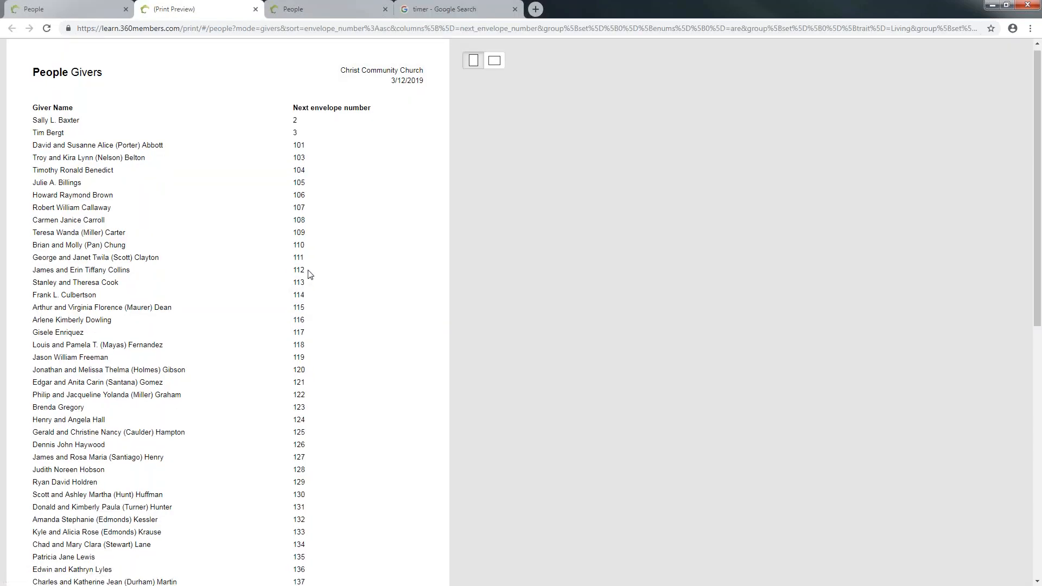
scroll(313, 274, "down", 3)
key("ctrl+w")
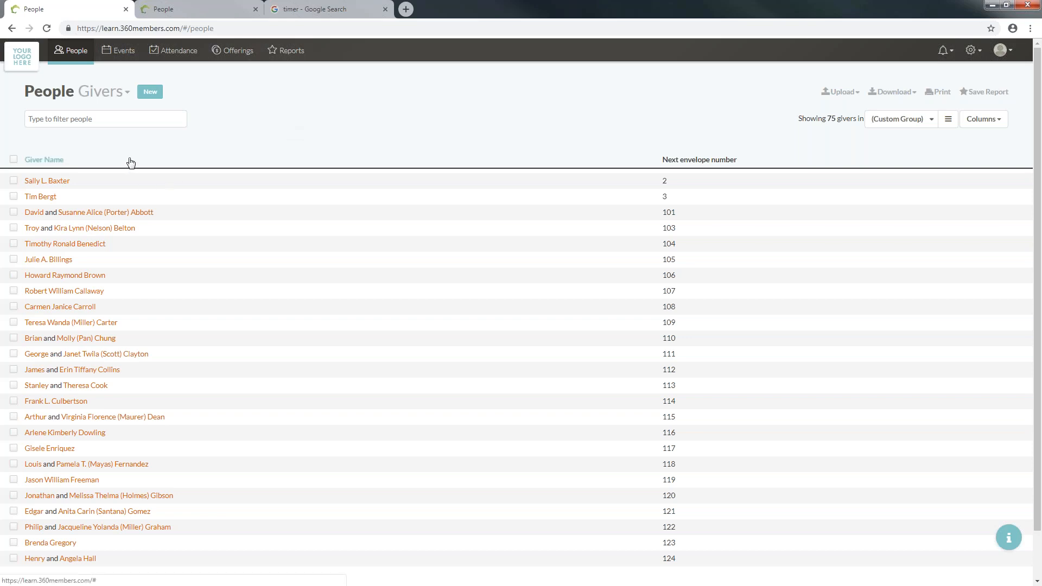
- Sort the givers by Giver Name and check the available export and download options
left_click(52, 161)
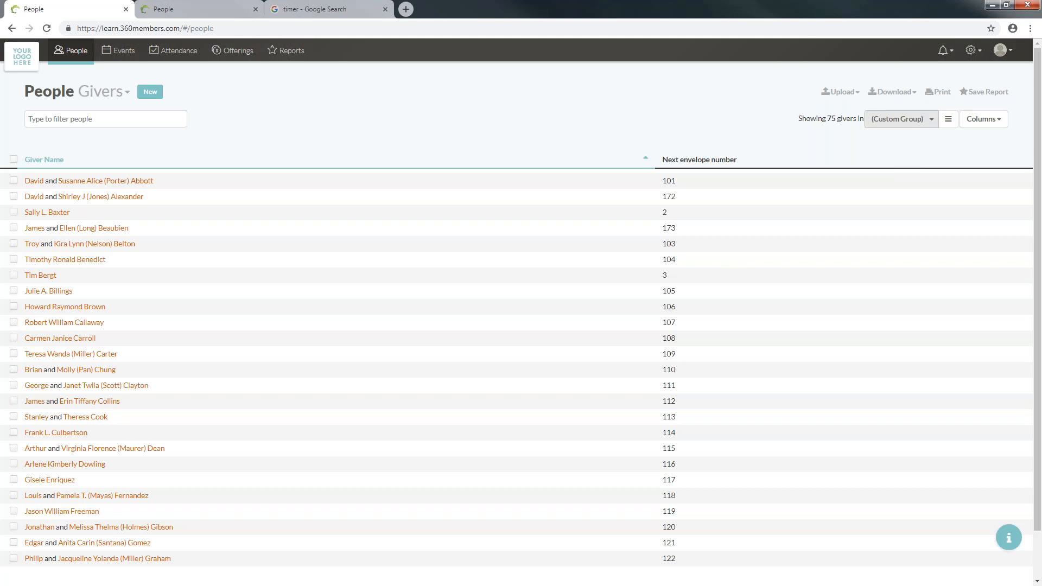
left_click(900, 93)
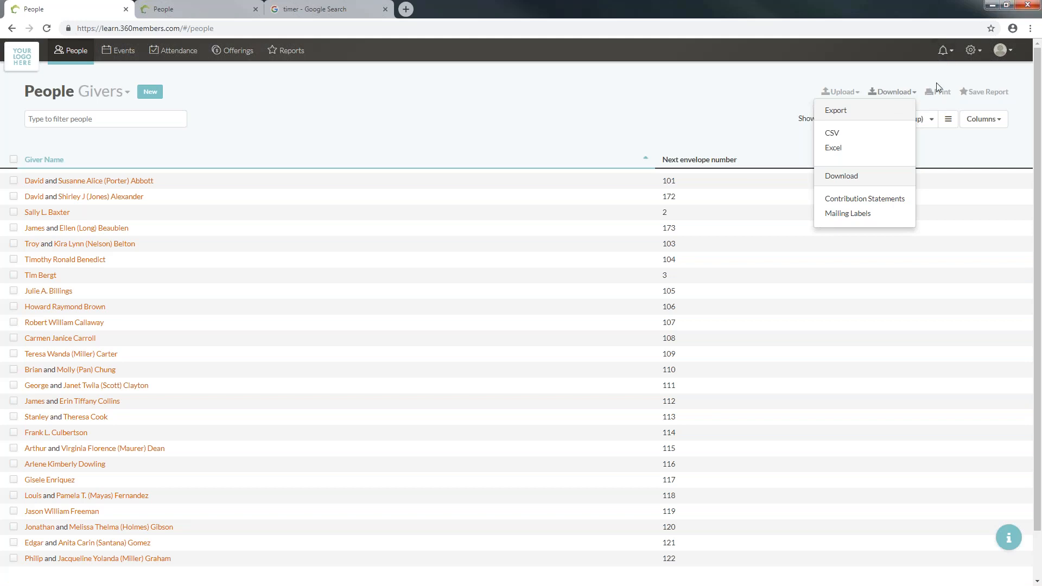
left_click(953, 79)
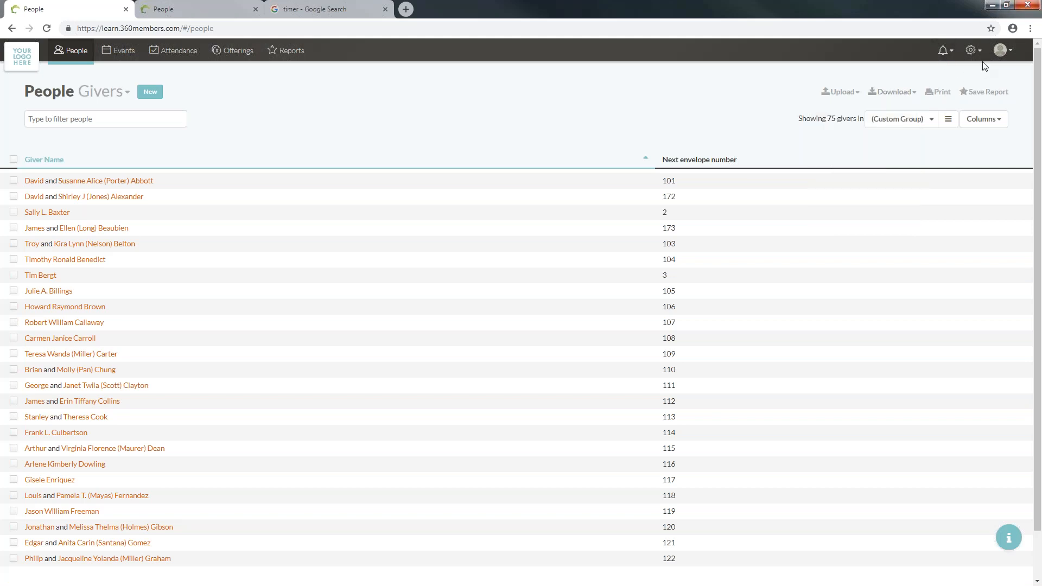
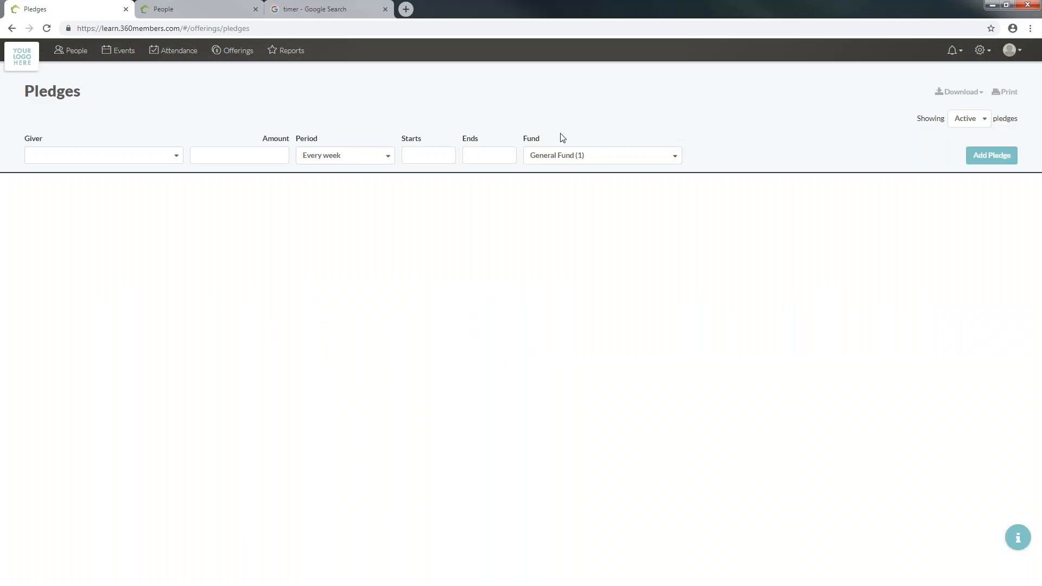
- Add a $500 pledge to General Fund (1) for the second listed giver, every other week from Jan 1, 2019 to Dec 31, 2019
left_click(178, 158)
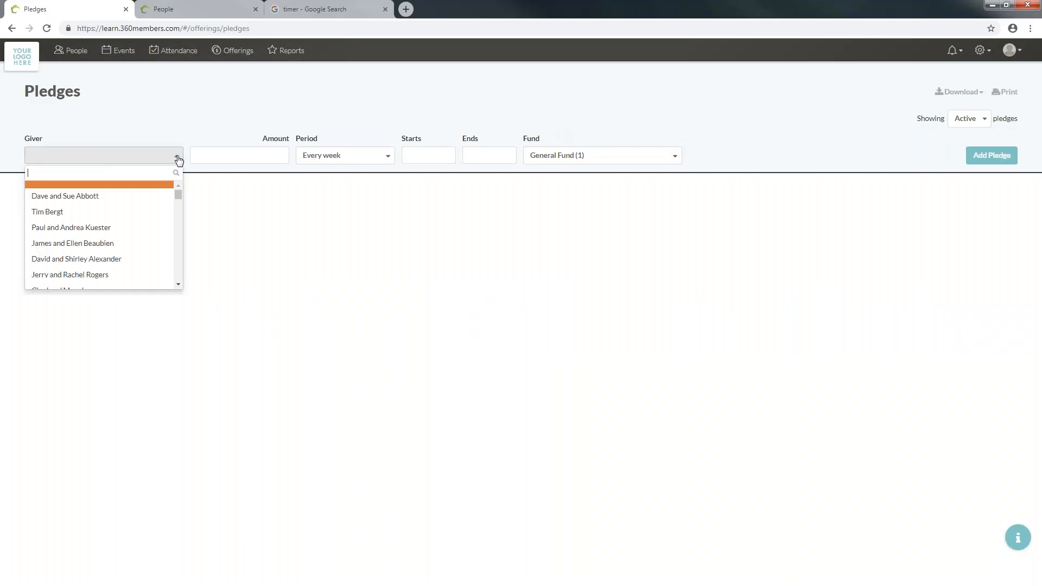
left_click(47, 211)
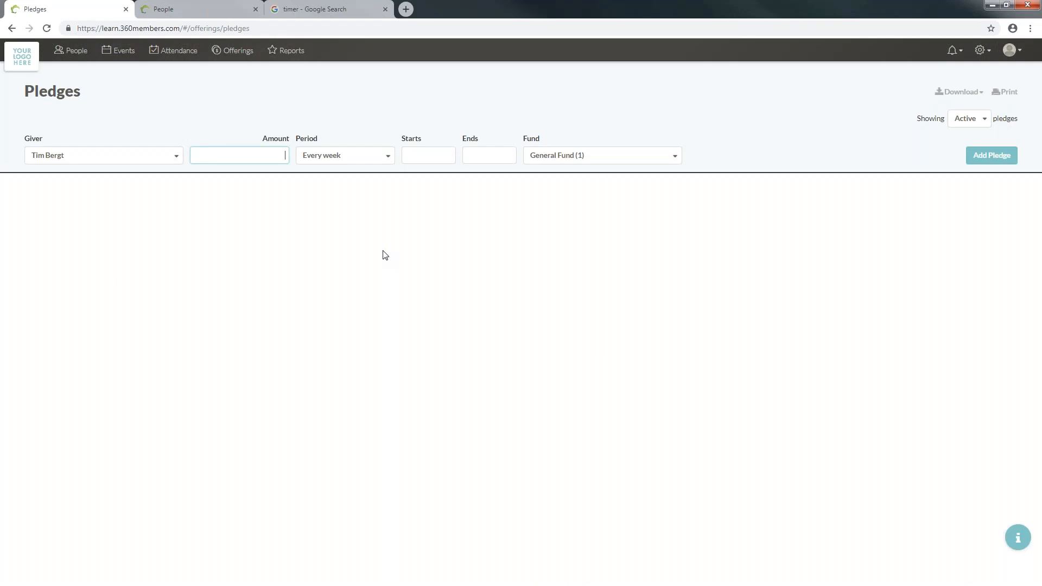
type("500")
key("Tab")
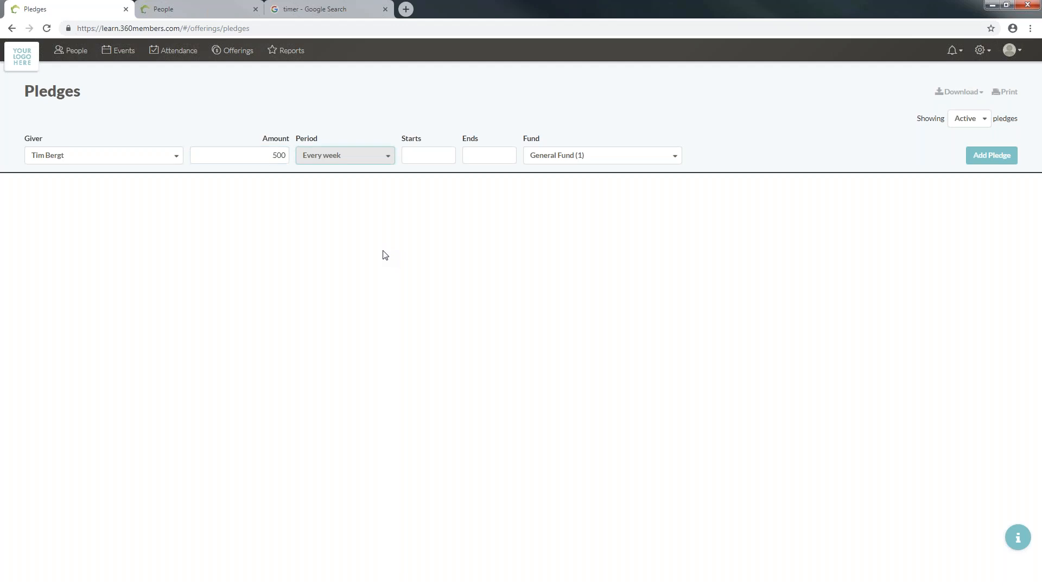
left_click(389, 159)
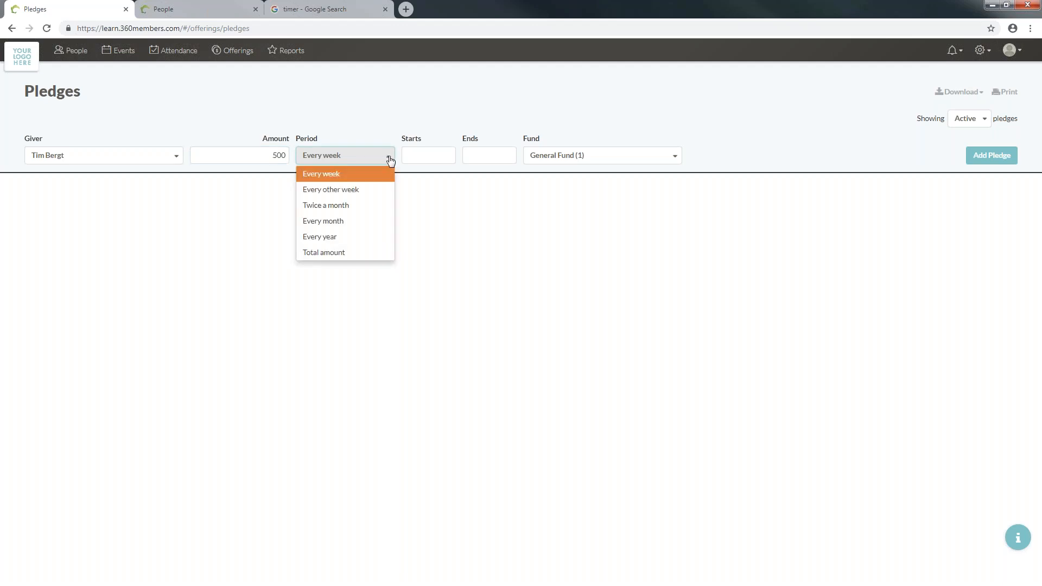
left_click(360, 190)
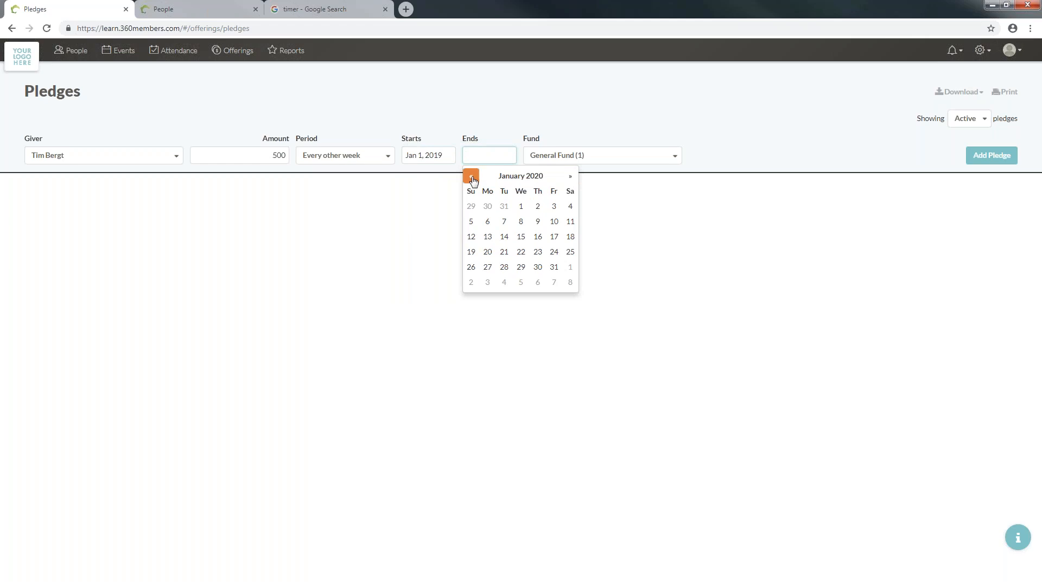
left_click(471, 177)
left_click(504, 282)
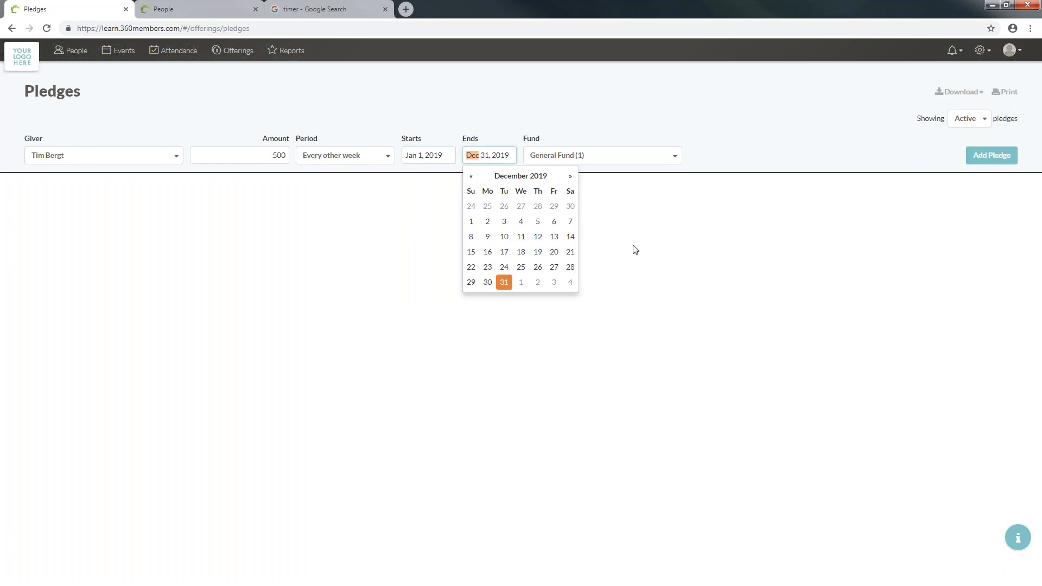
left_click(715, 167)
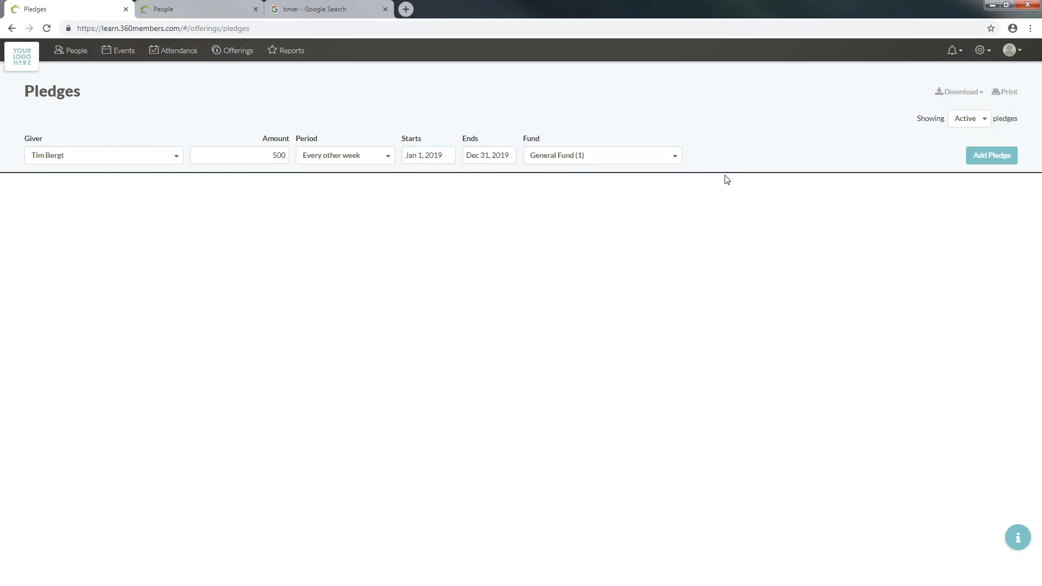
left_click(972, 159)
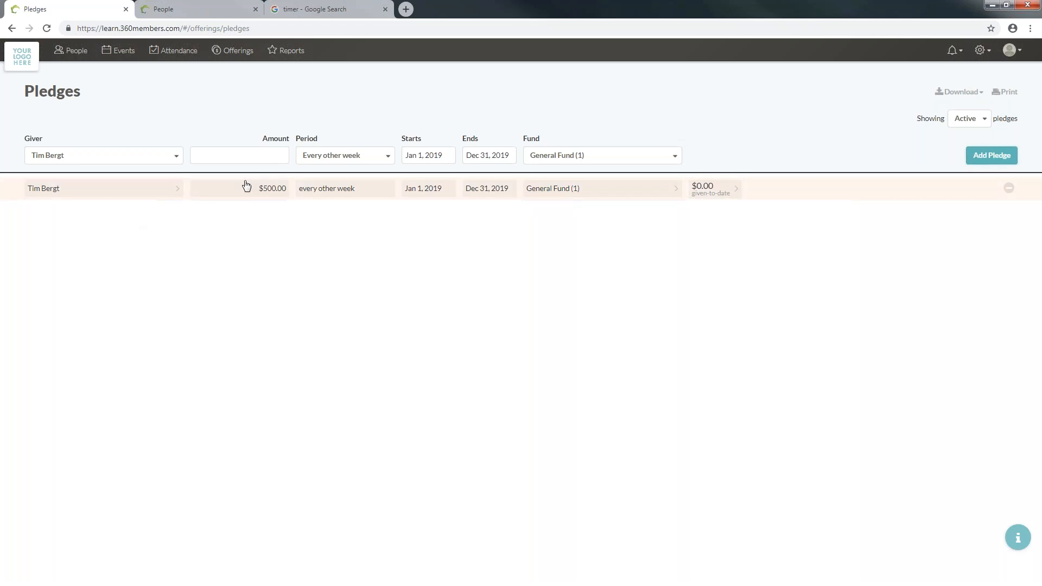
- Add a second pledge for the same giver and dates, $10 every month to Mission Fund (2)
left_click(256, 156)
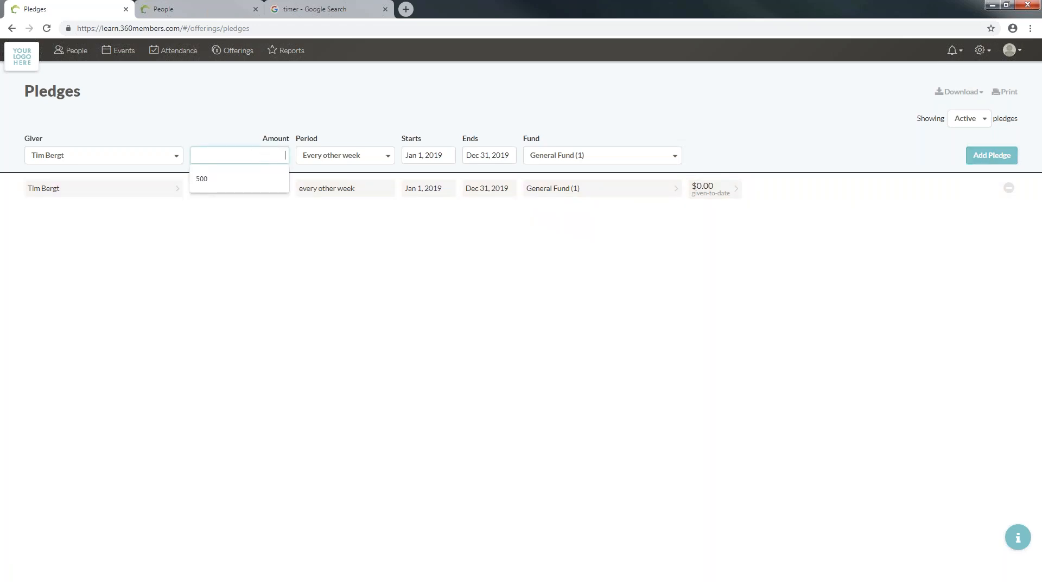
type("10")
left_click(386, 157)
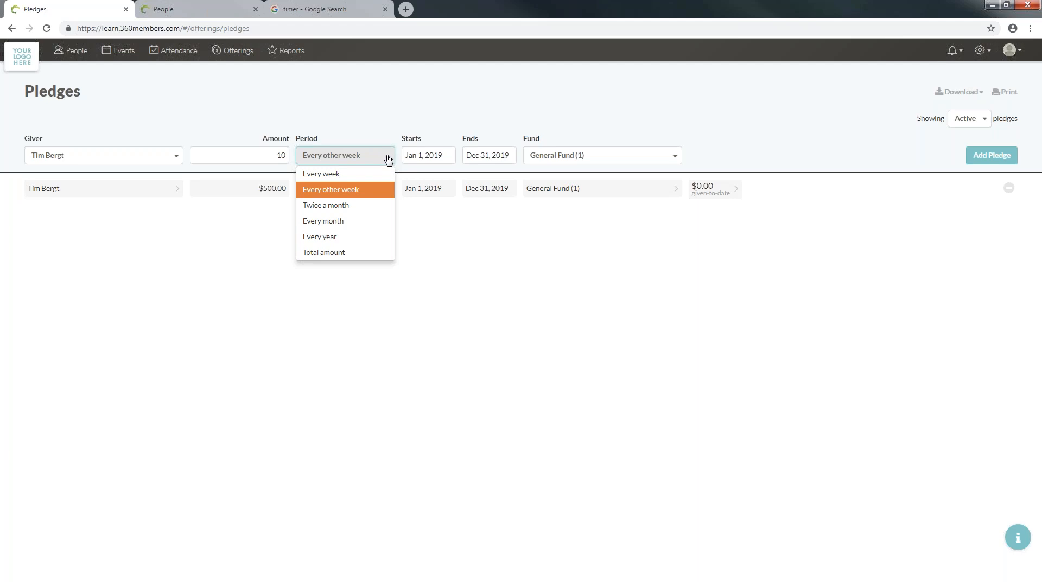
left_click(356, 220)
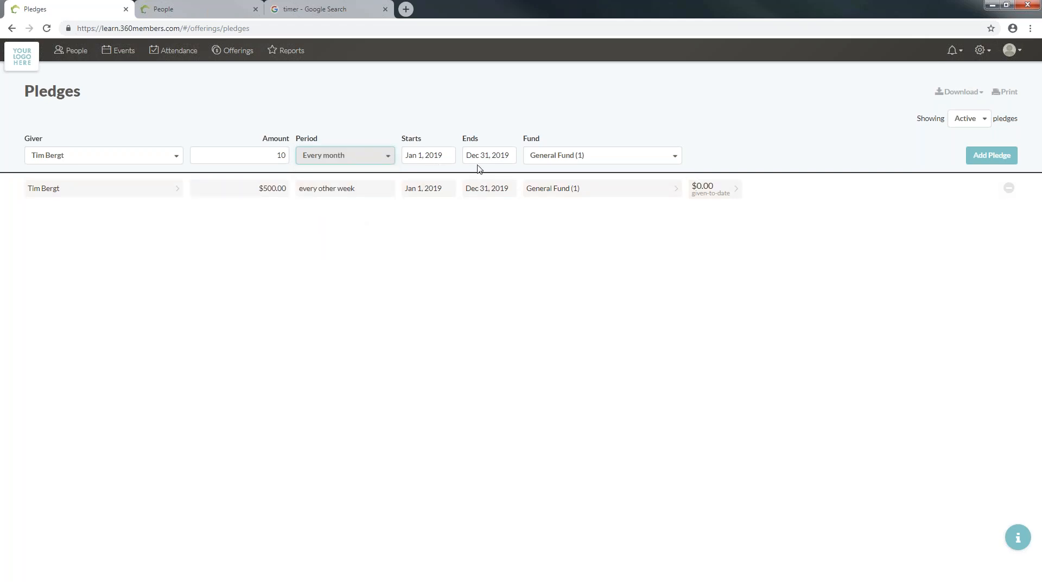
left_click(671, 157)
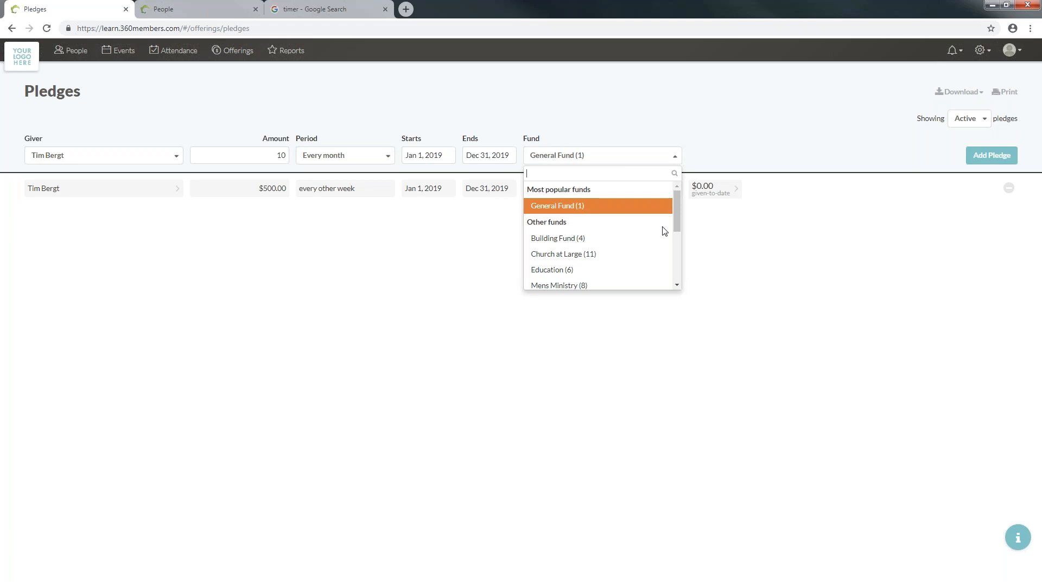
scroll(664, 230, "down", 1)
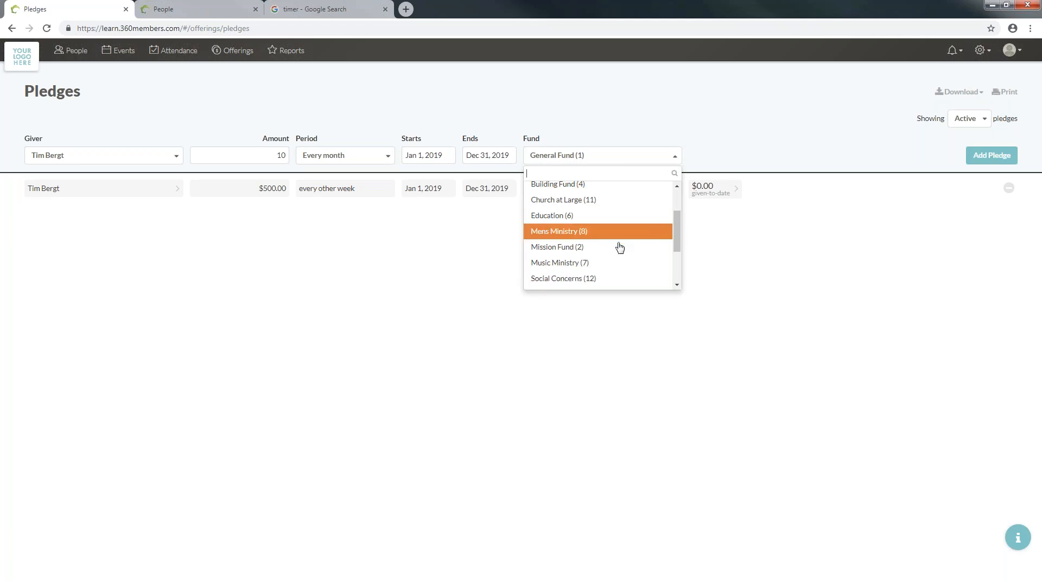
left_click(596, 249)
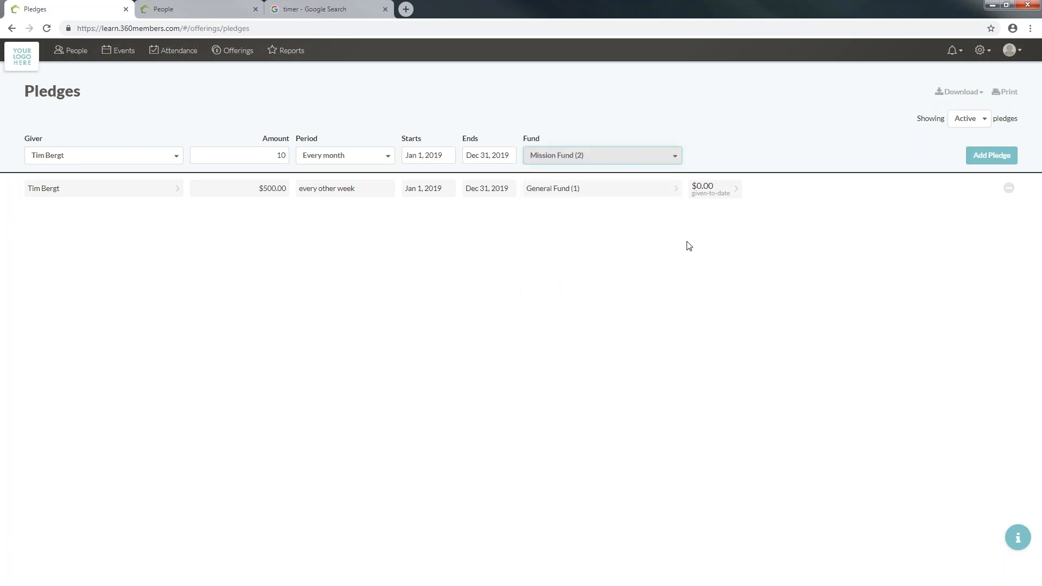
key("Return")
- Add a $150 pledge every month to General Fund (1) for the first listed couple, keeping the 2019 dates
type("150")
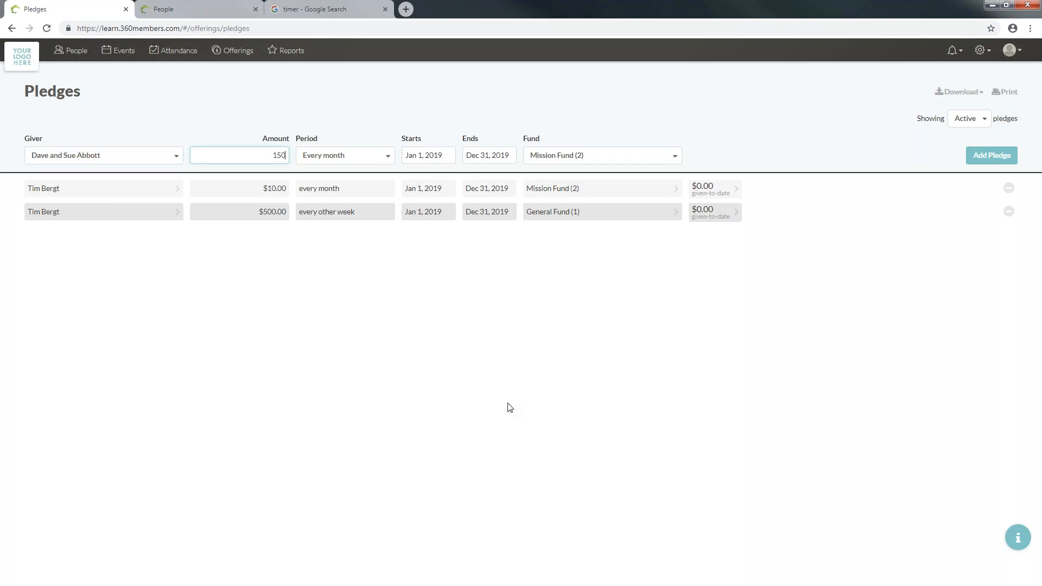
key("Tab")
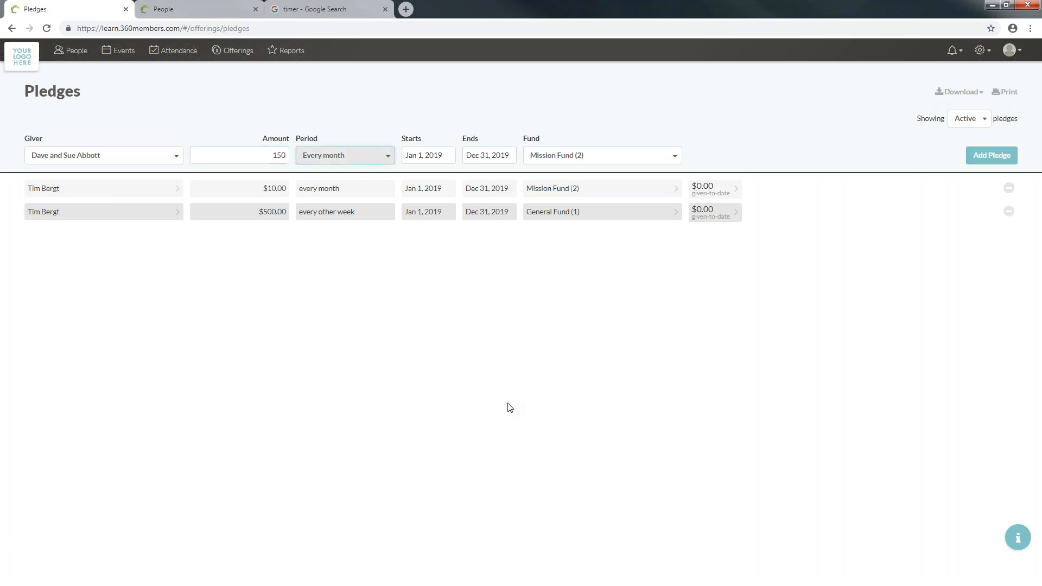
key("Tab")
key("Tab")
key("Tab")
key("Tab")
key("Tab")
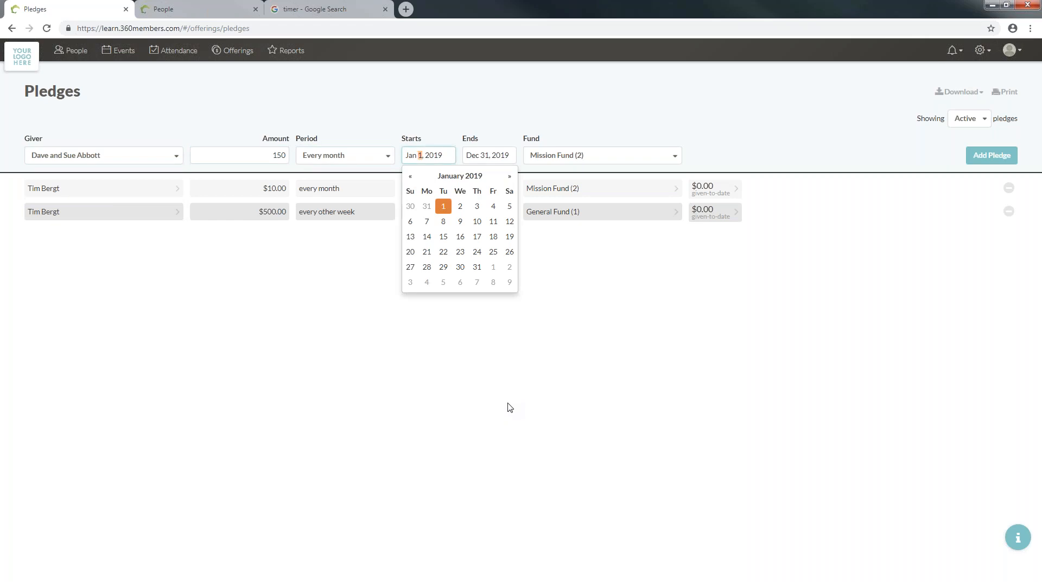
key("Tab")
key("Tab")
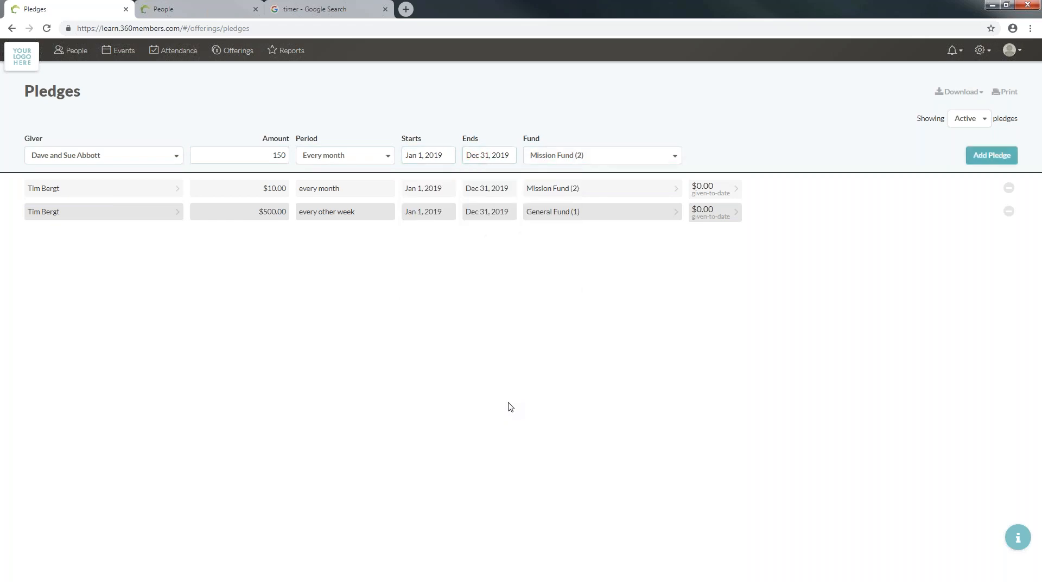
key("shift+Tab")
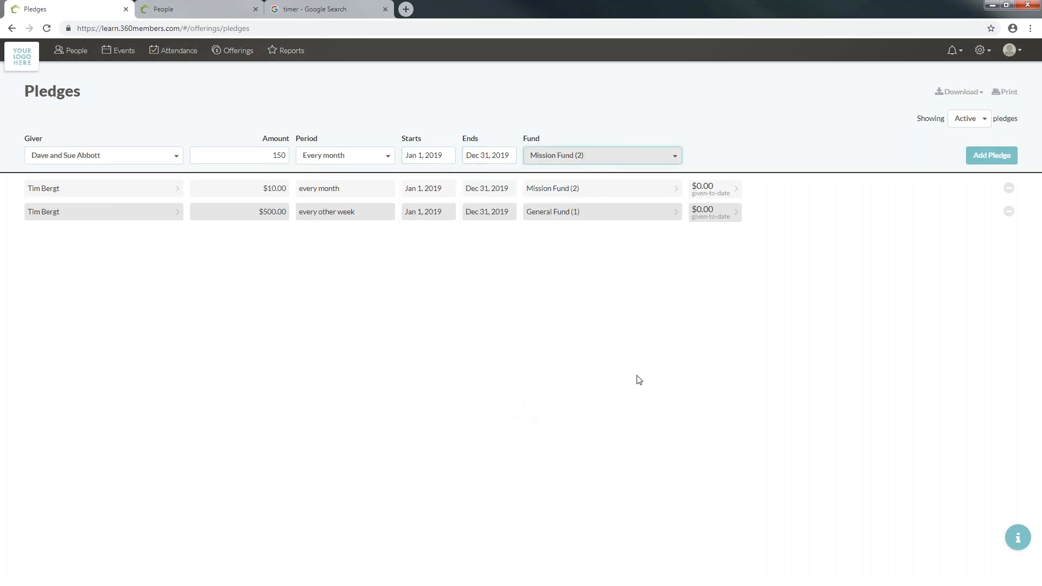
left_click(676, 162)
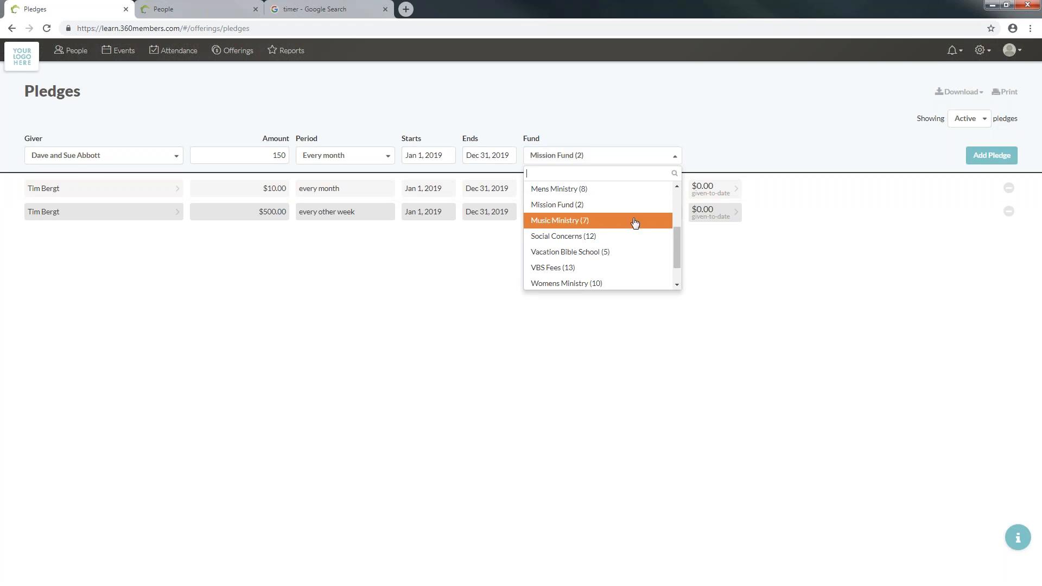
scroll(635, 220, "up", 2)
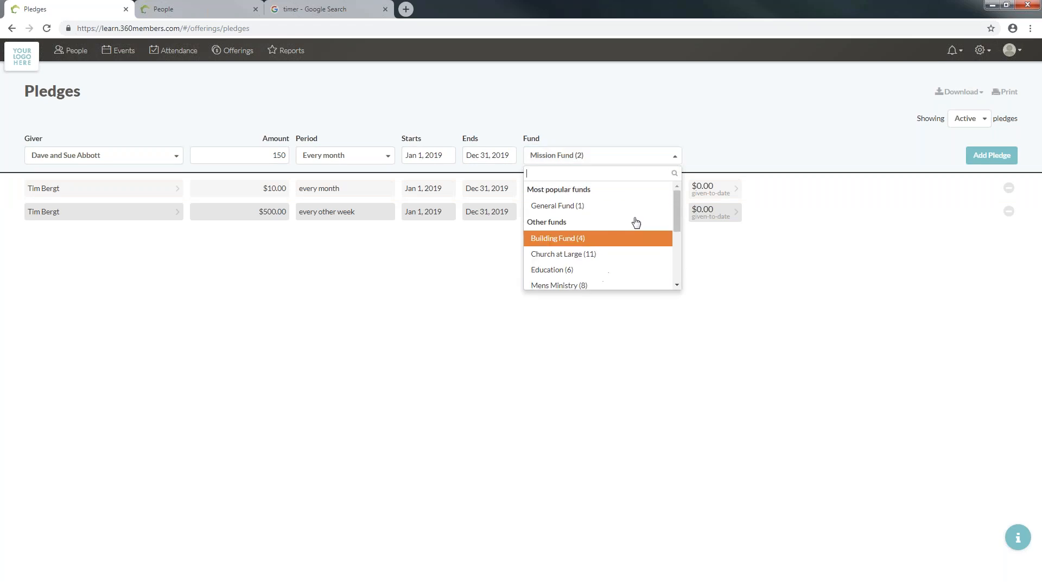
left_click(589, 209)
left_click(984, 157)
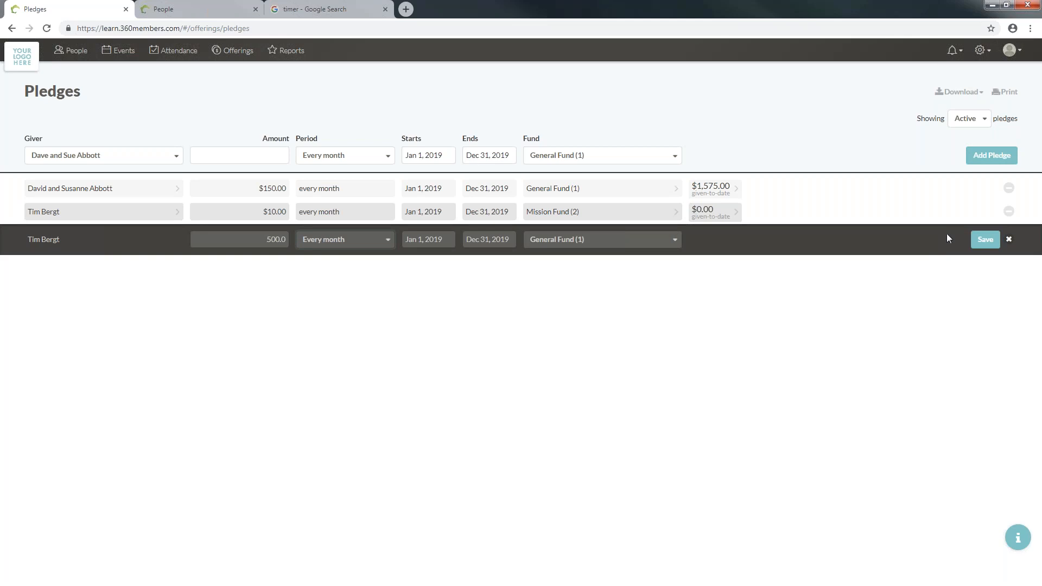
- Save the $500 General Fund pledge with the period Every month, and delete the $10 Mission Fund (2) pledge
left_click(982, 241)
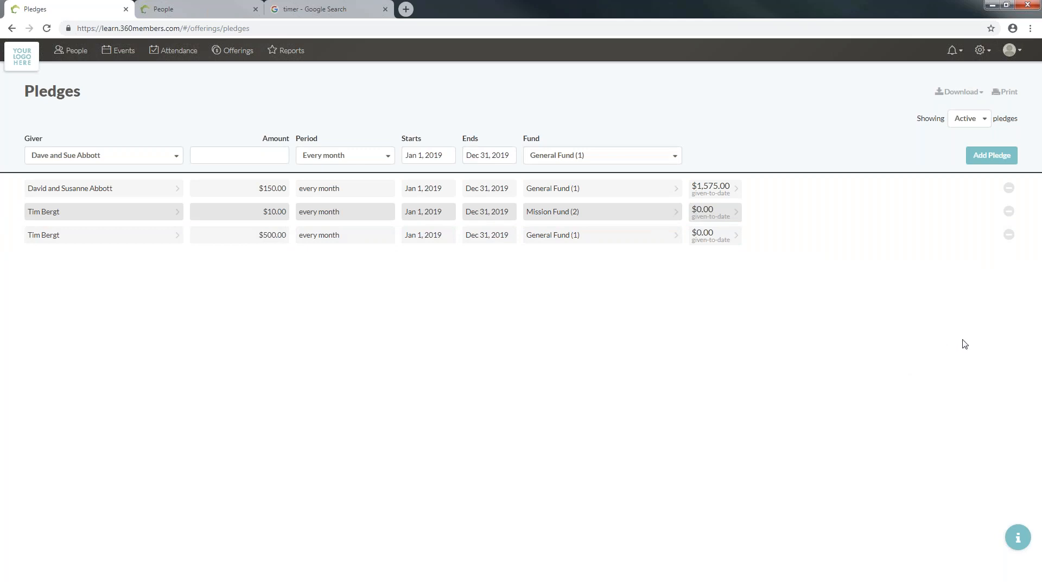
left_click(1009, 211)
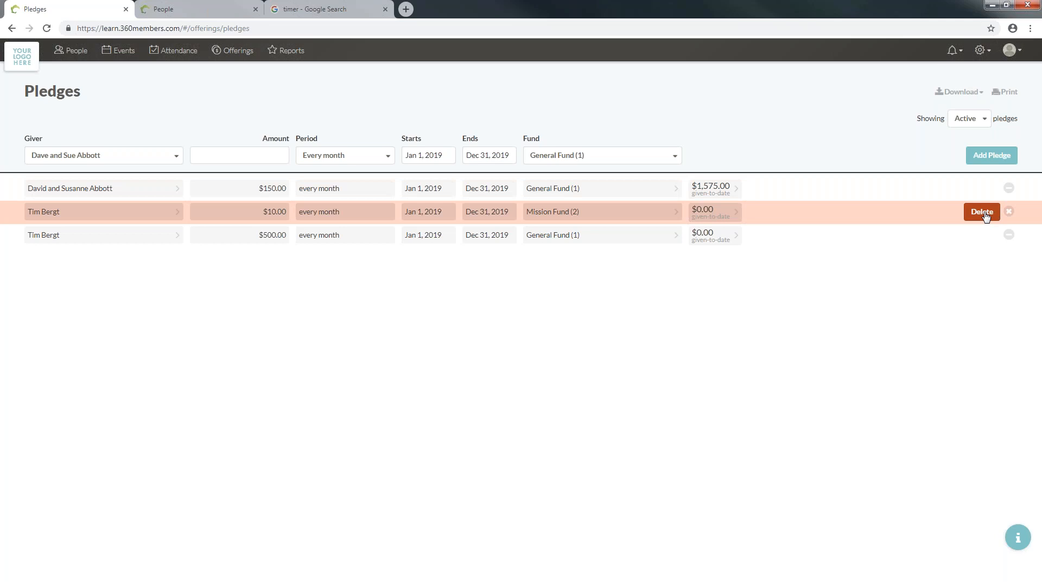
left_click(984, 213)
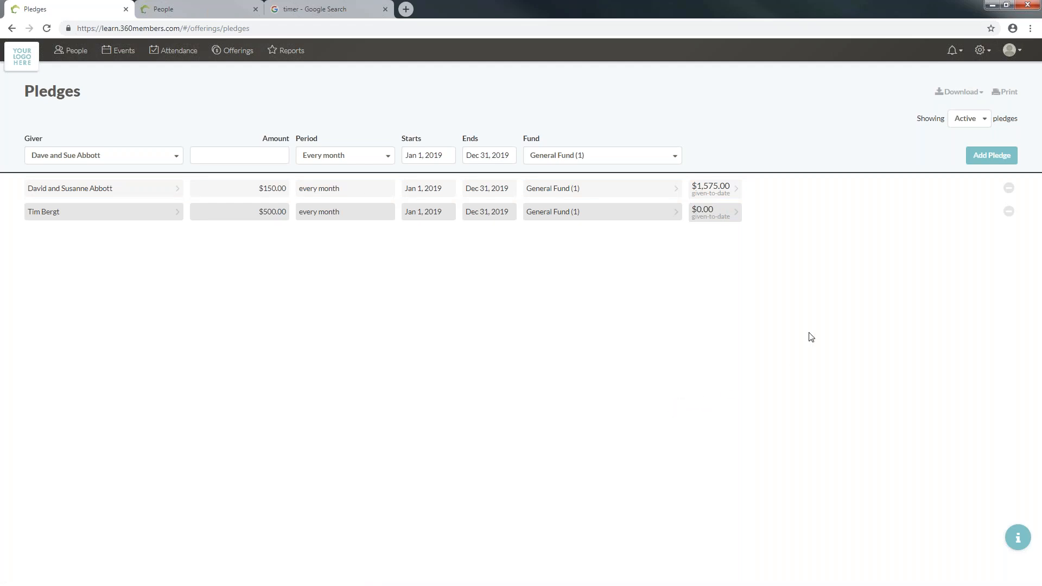
- Show all pledges instead of only the active ones and look through the list
left_click(969, 118)
left_click(966, 137)
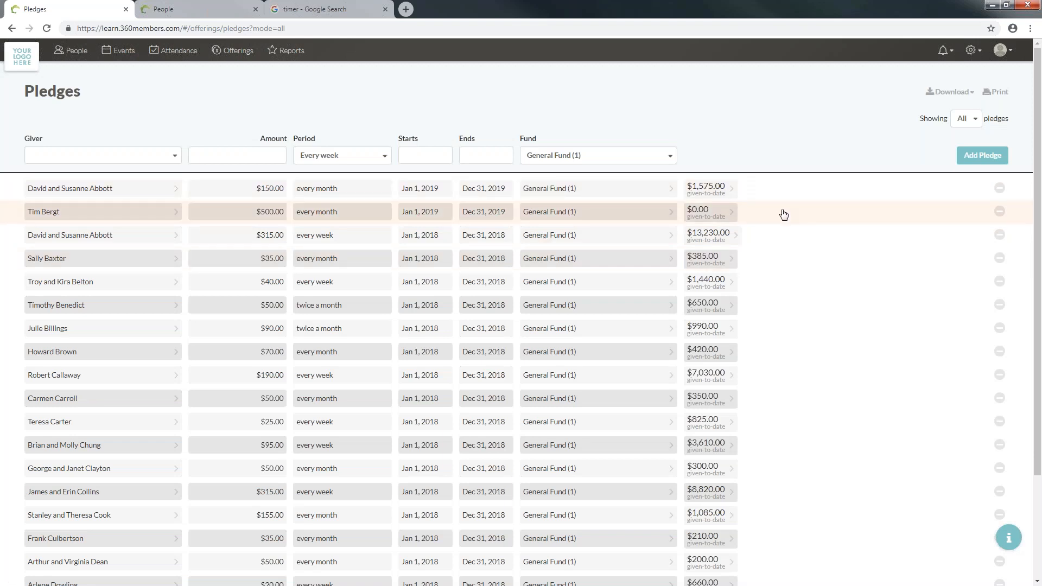
scroll(493, 281, "down", 20)
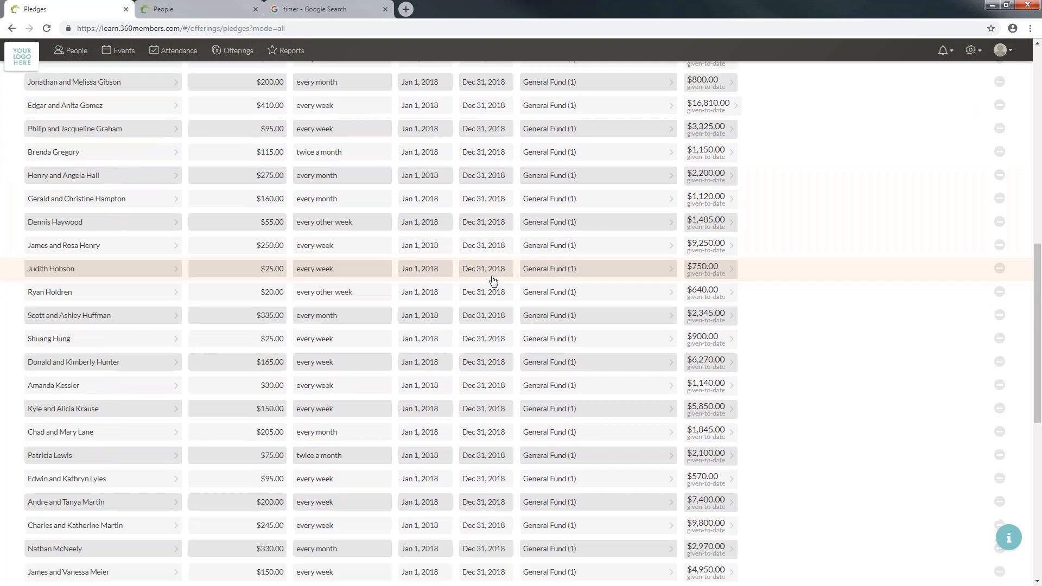
- Look through the rest of the full pledge list and limit it to active pledges again
scroll(493, 282, "down", 12)
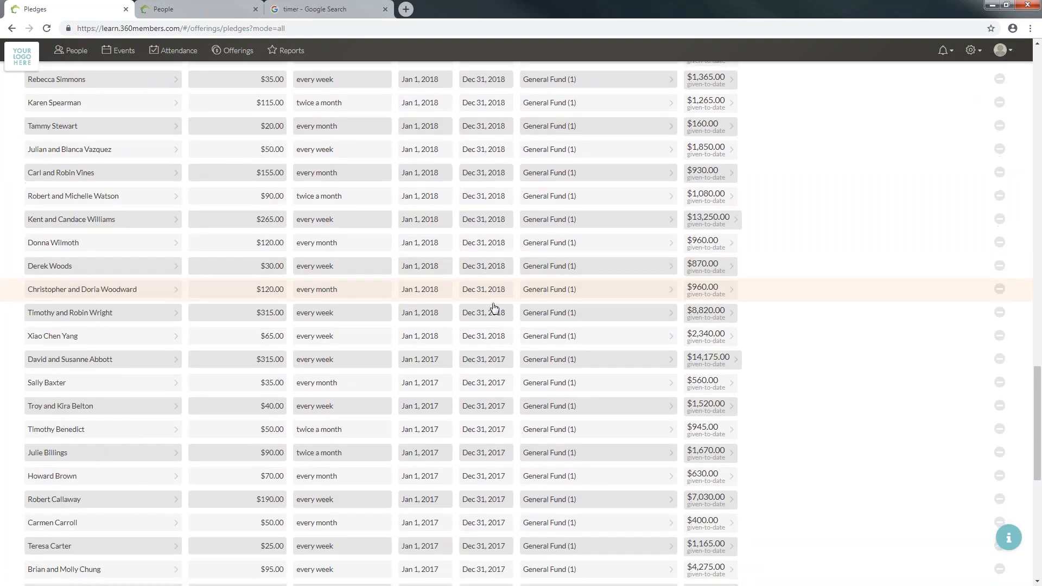
scroll(455, 271, "down", 3)
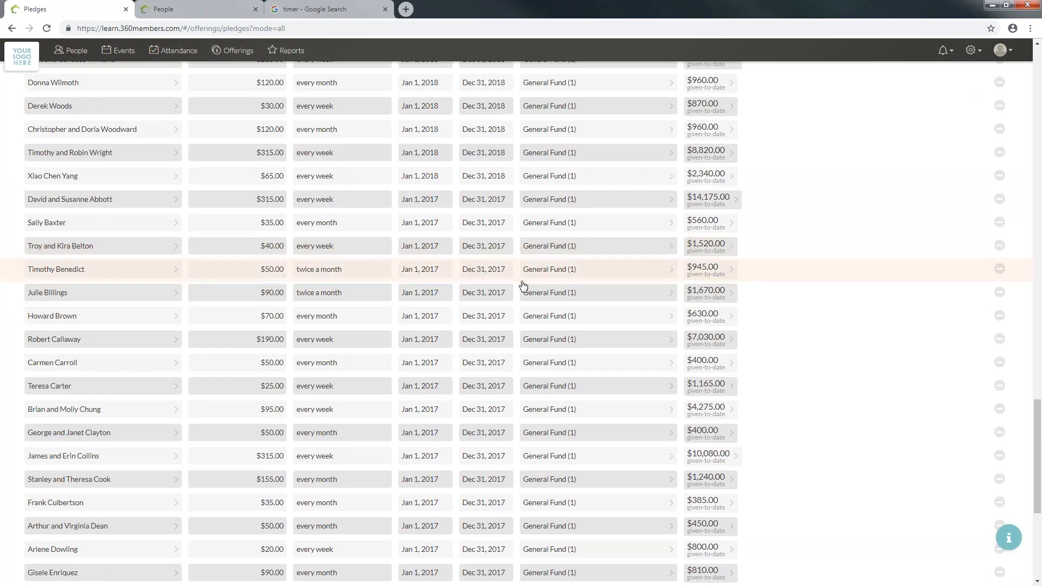
scroll(568, 316, "up", 15)
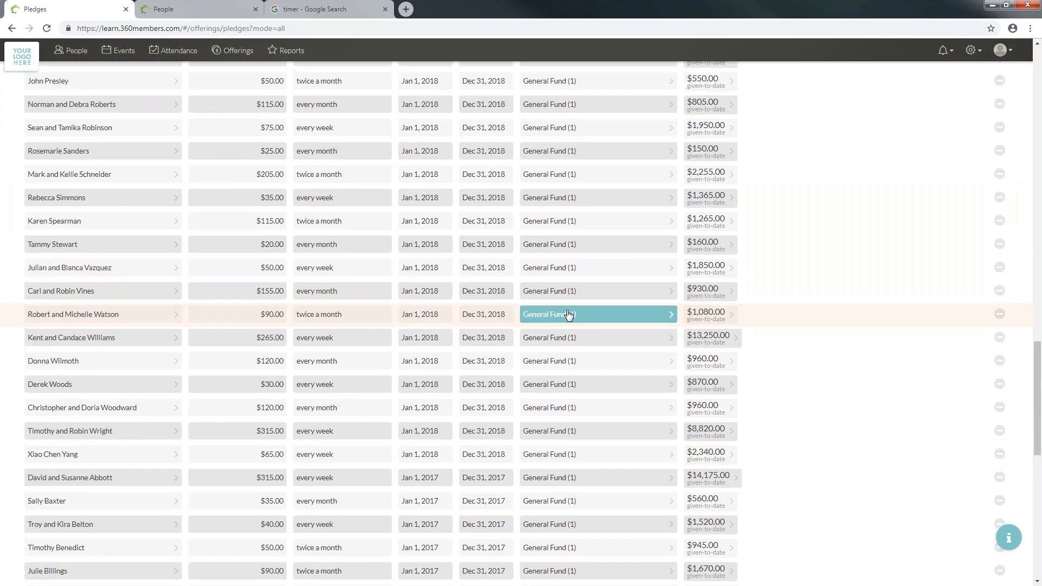
scroll(568, 312, "up", 20)
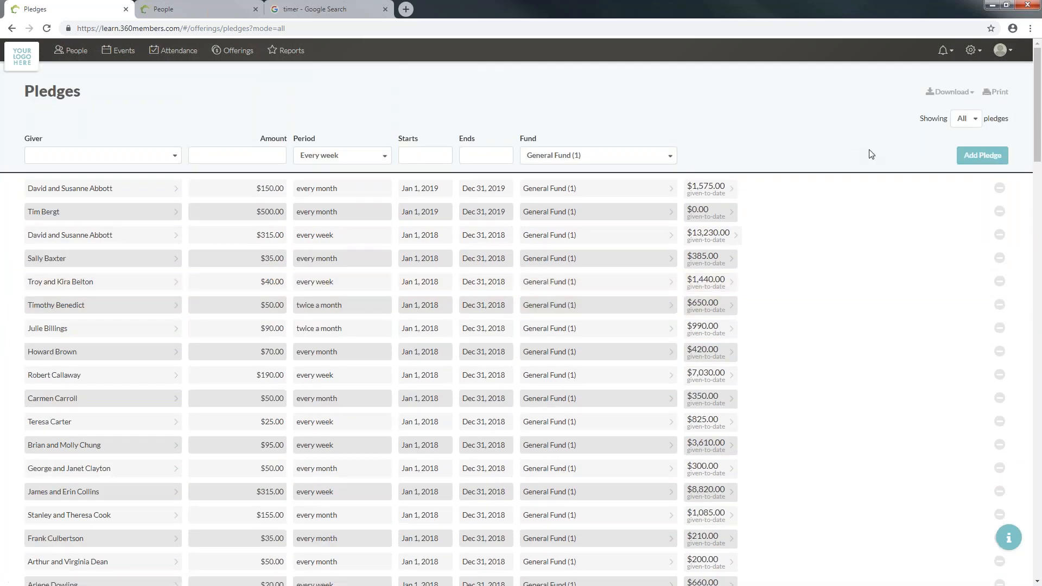
left_click(975, 127)
left_click(970, 140)
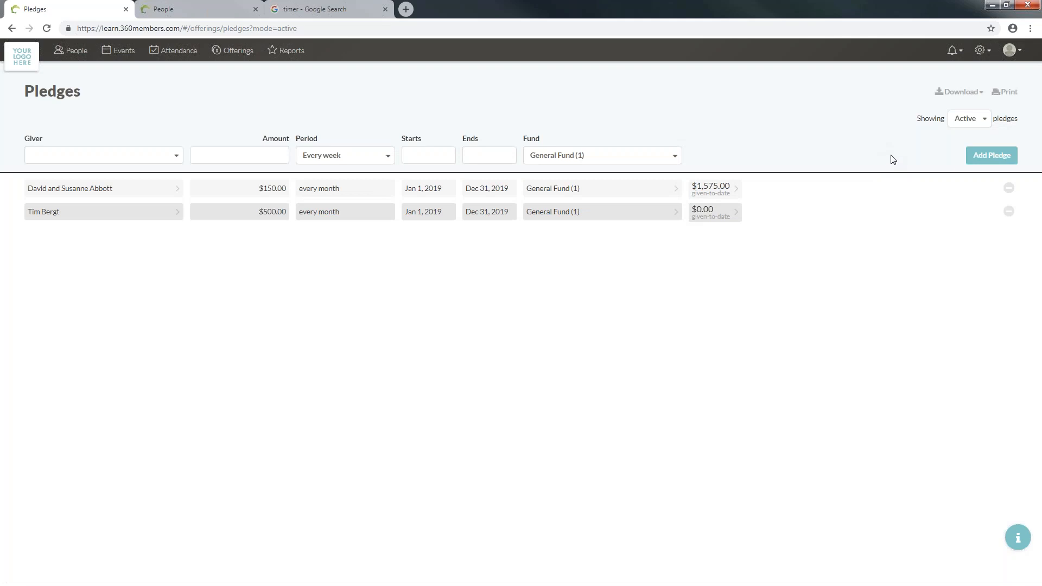
- Download the active pledges in Excel format and open Pledges.xlsx
left_click(971, 96)
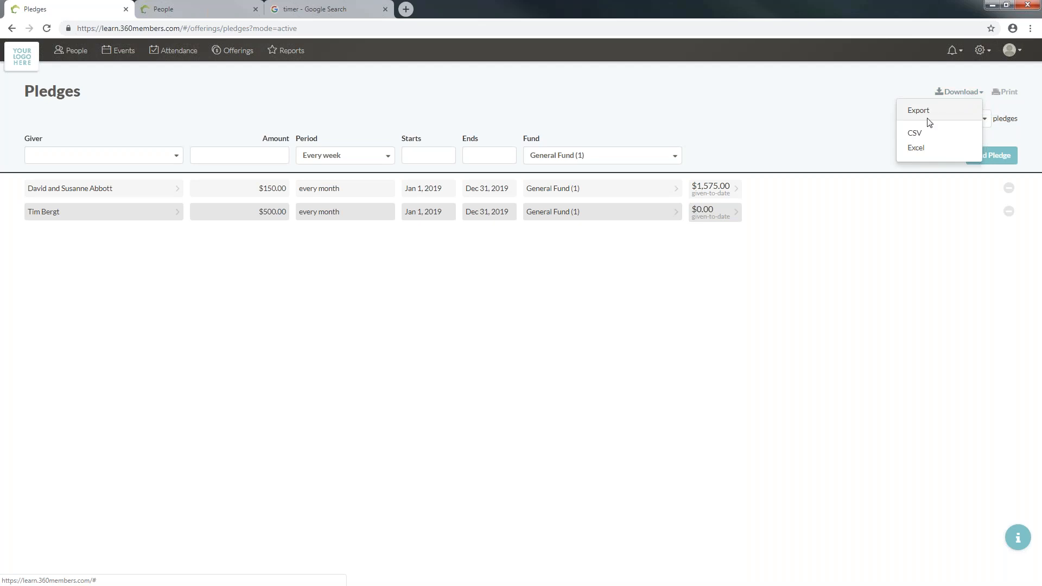
left_click(917, 148)
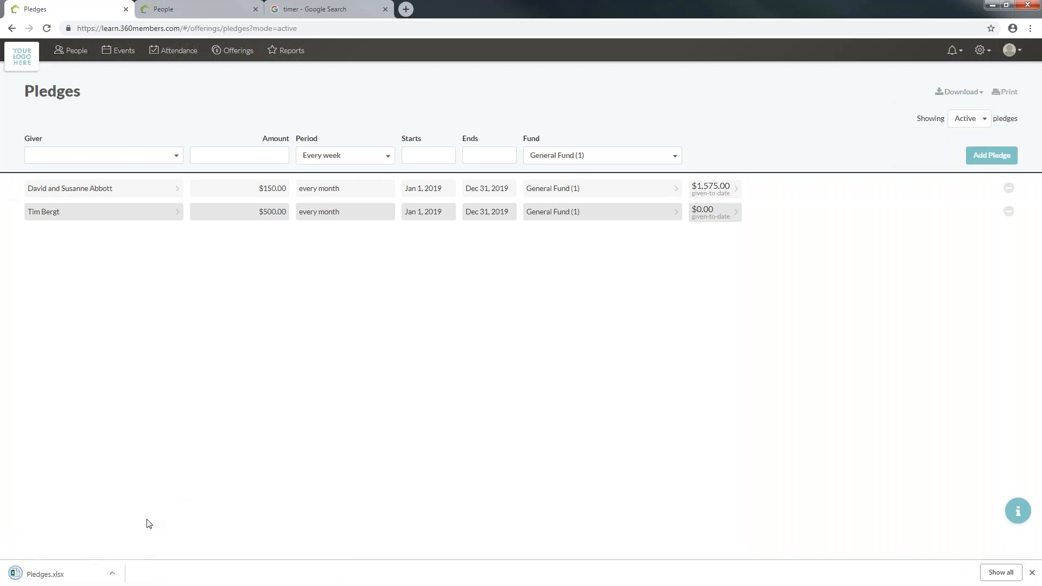
left_click(52, 576)
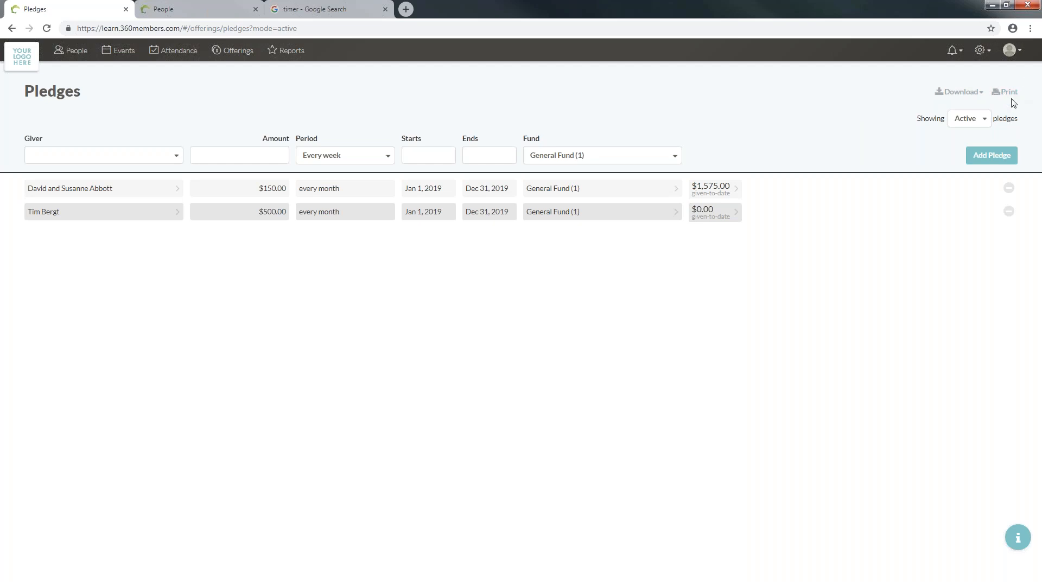
- Preview the printout of the active pledges in landscape orientation and close the preview
left_click(1005, 92)
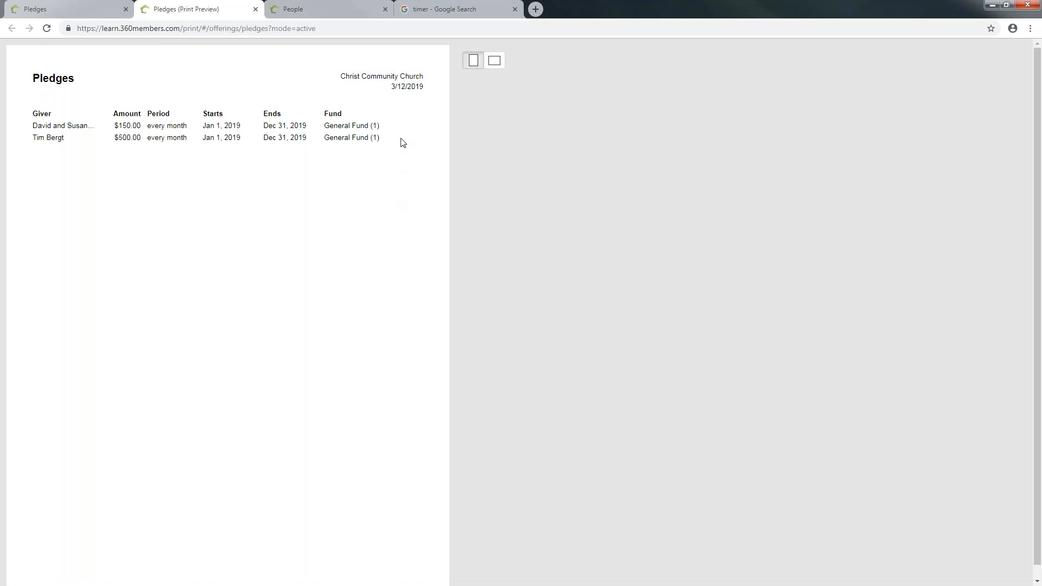
left_click(495, 61)
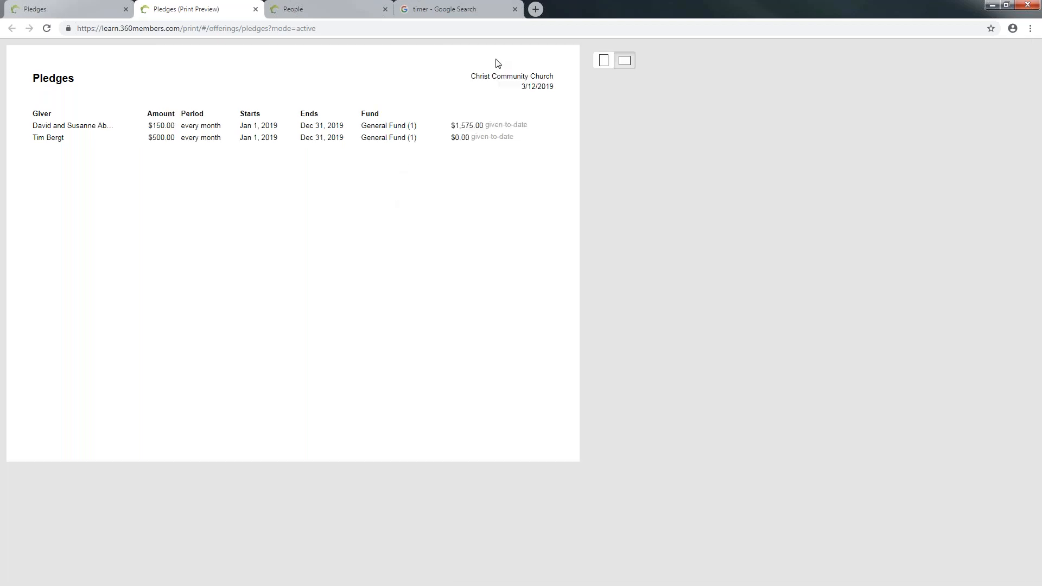
key("ctrl+w")
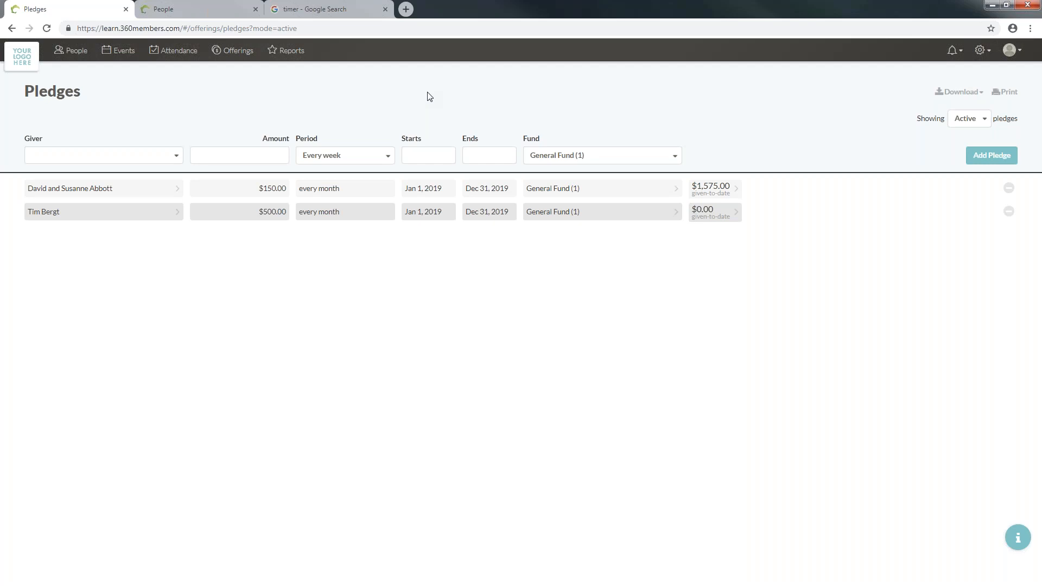
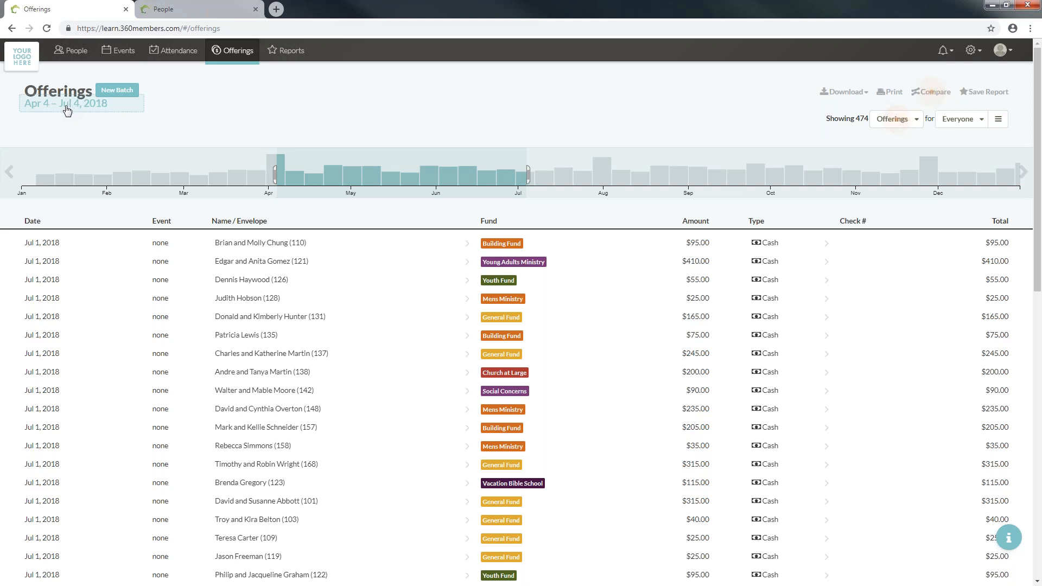
- Set the offerings date range to Apr 1 – Jul 7, 2018 using the calendars
left_click(40, 110)
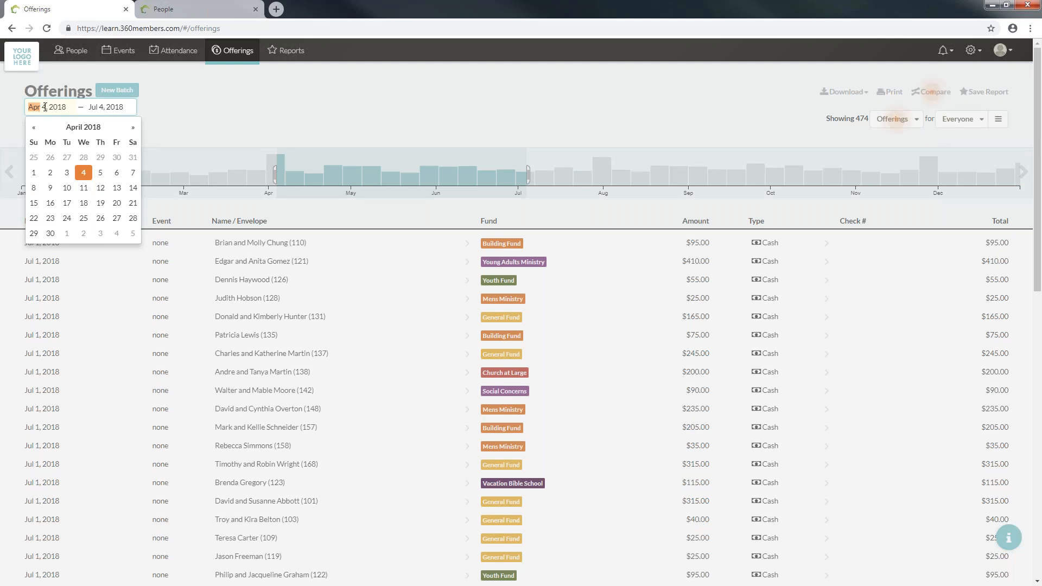
left_click(34, 173)
left_click(103, 107)
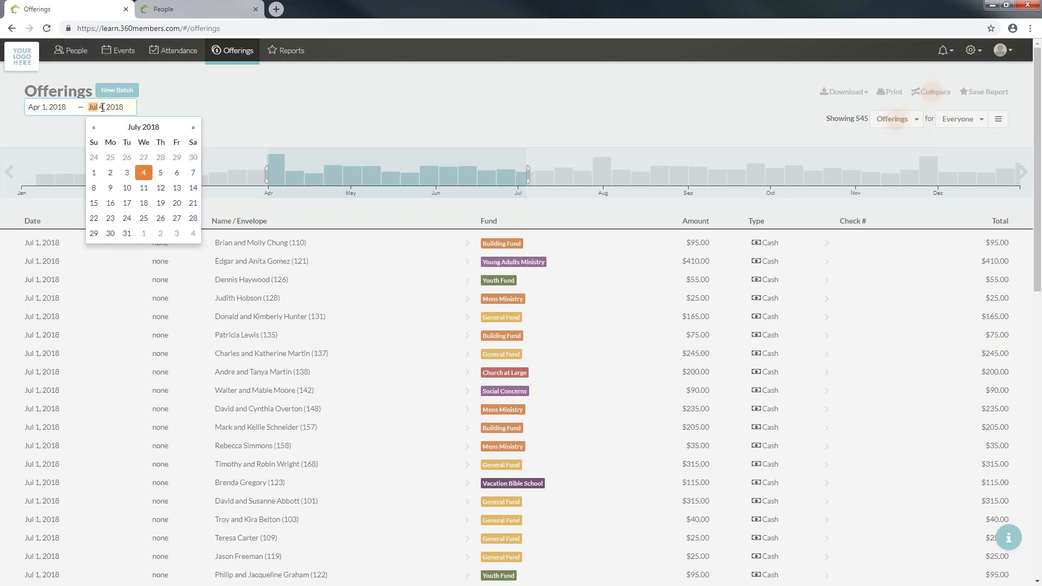
left_click(193, 172)
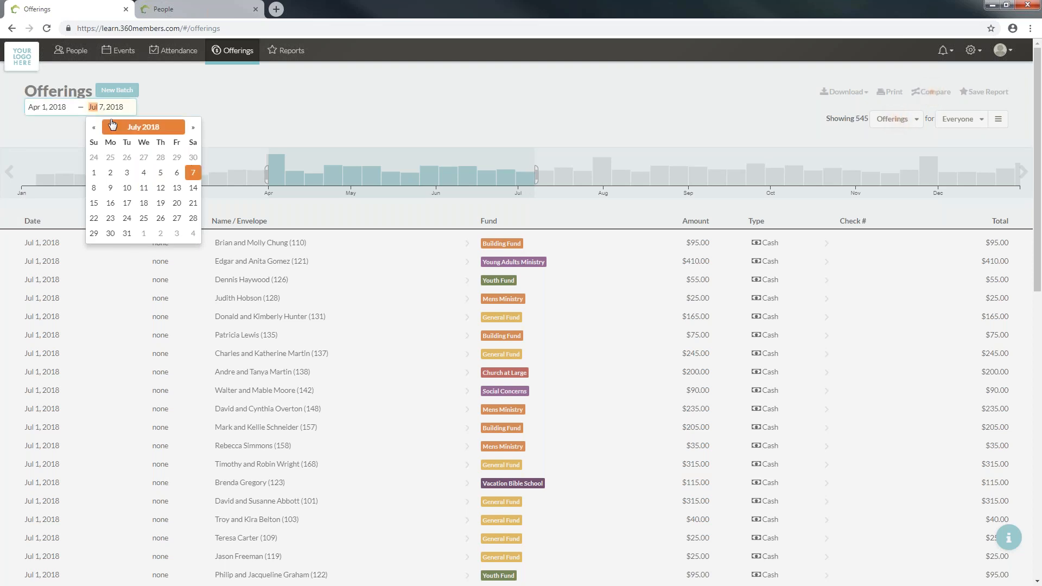
- Shift the offerings timeline back and slide the selected range to Jul 20 – Oct 25, 2017, and forward to Mar 17 – Jun 22, 2018
left_click(10, 179)
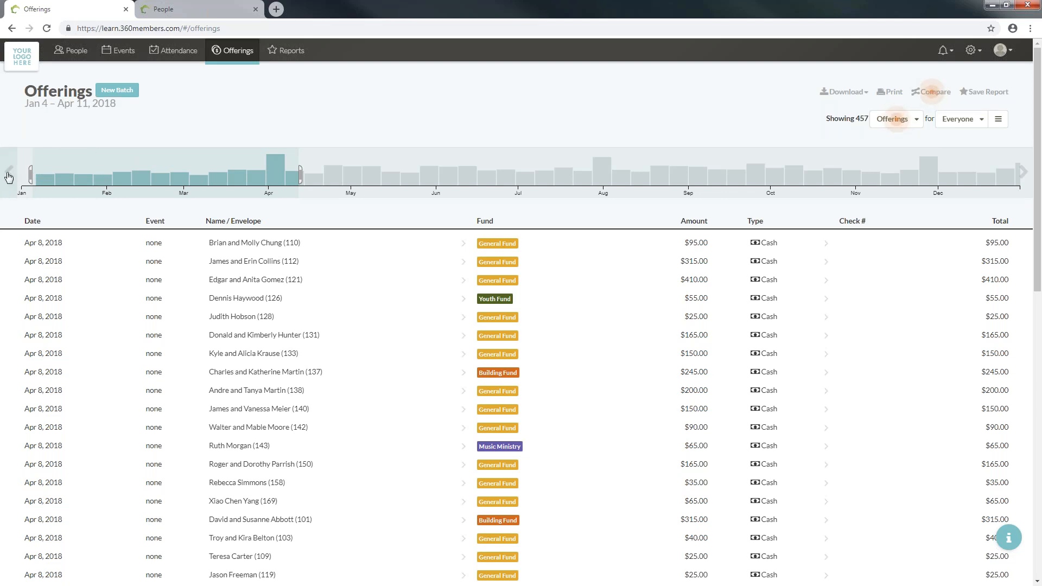
left_click(9, 176)
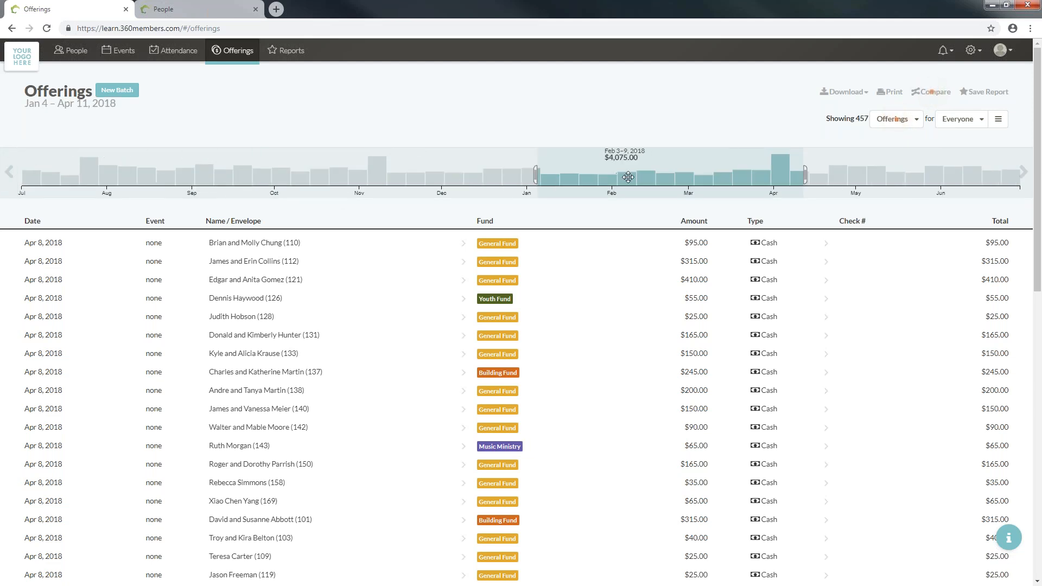
left_click_drag(573, 160, 169, 164)
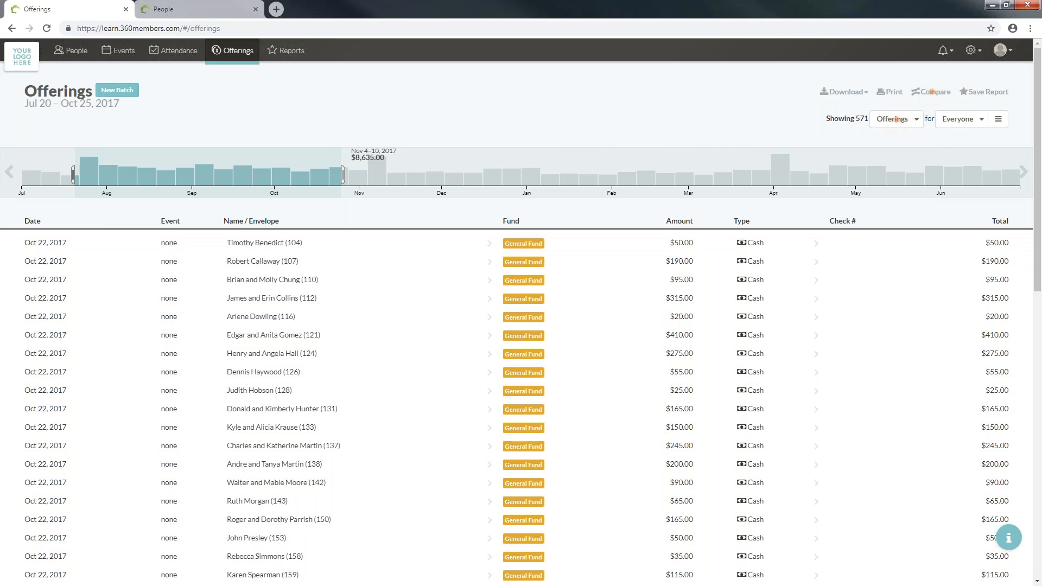
left_click_drag(274, 174, 906, 174)
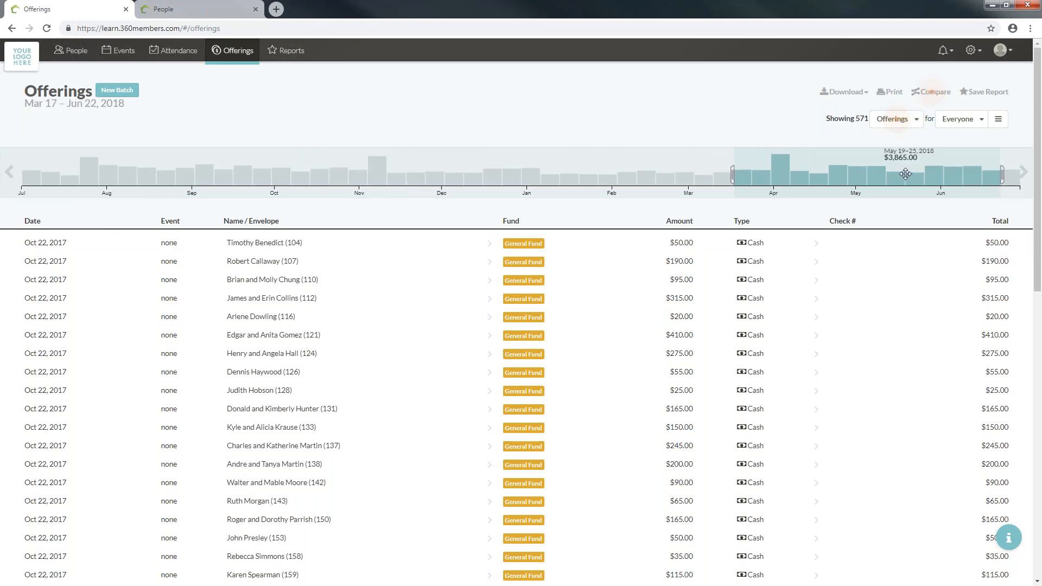
- Set the offerings date range to Mar 1–31, 2018 by choosing new start and end dates
left_click(47, 103)
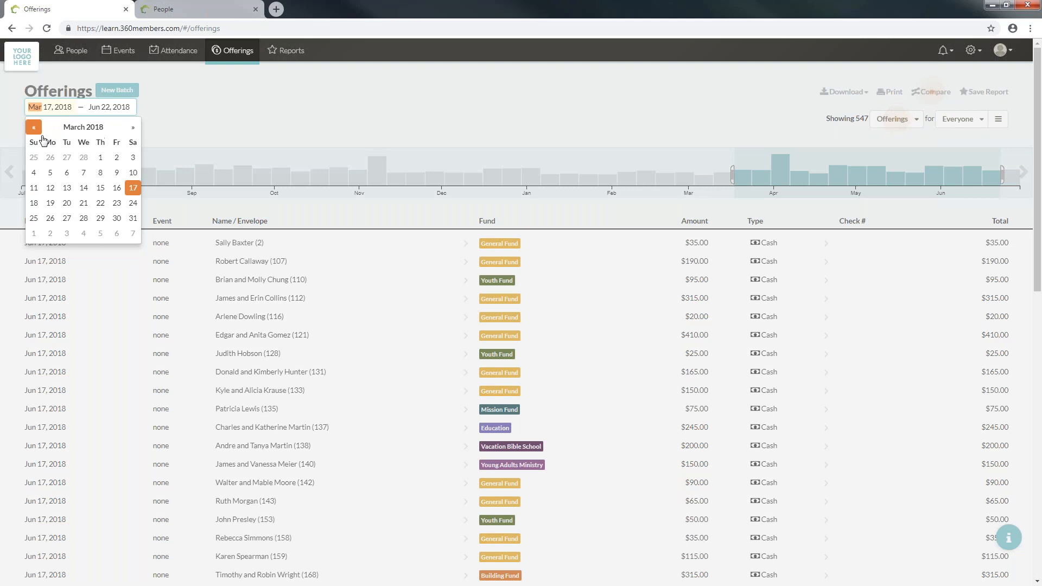
left_click(98, 158)
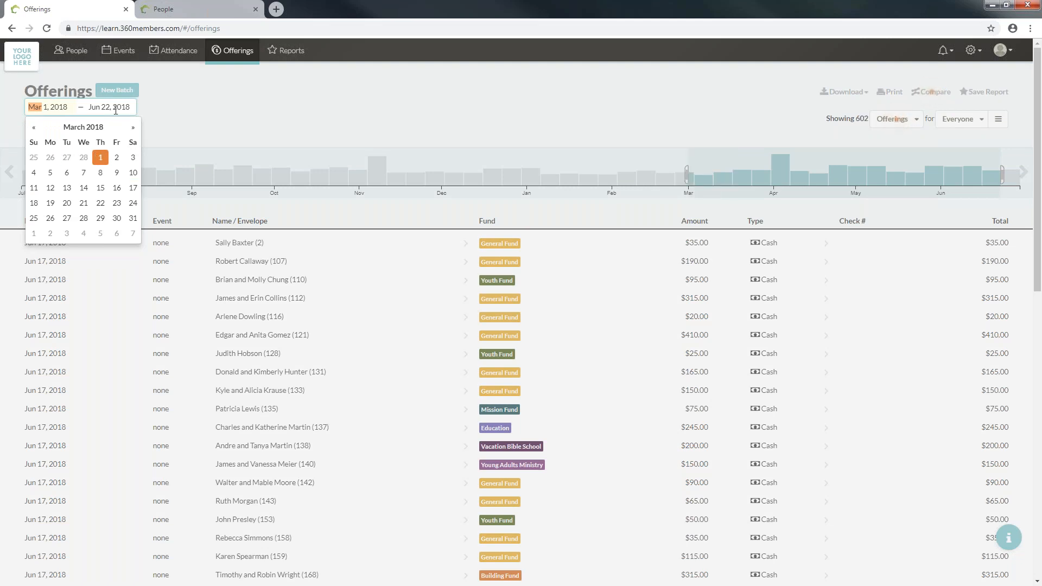
left_click(114, 107)
left_click(99, 128)
left_click(100, 128)
left_click(100, 128)
left_click(193, 219)
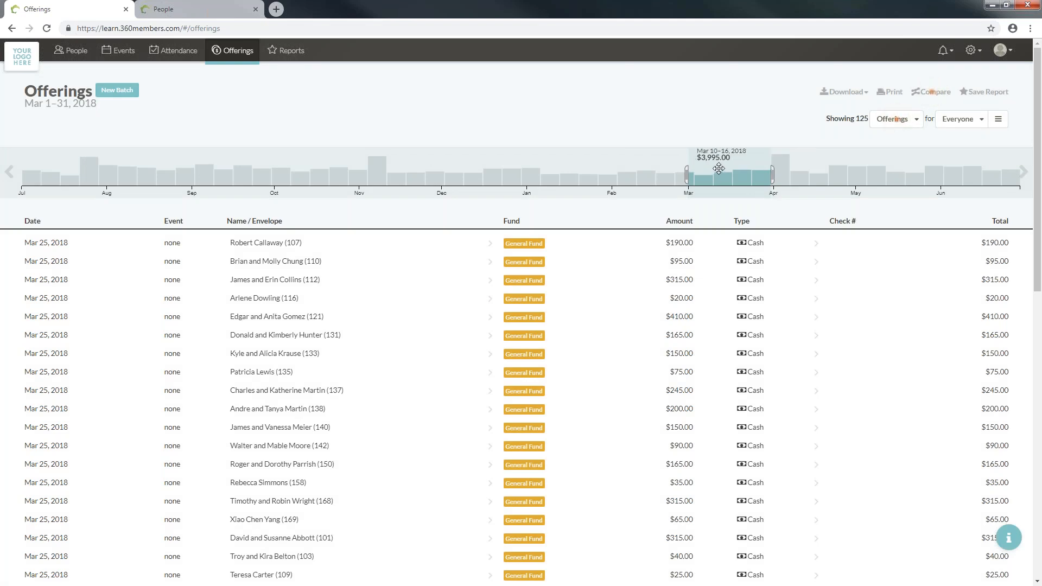
- Slide the selected month on the timeline to Oct 10 – Nov 9, 2017 and stretch both ends to Jul 30 – Dec 31, 2017
left_click_drag(728, 158, 341, 161)
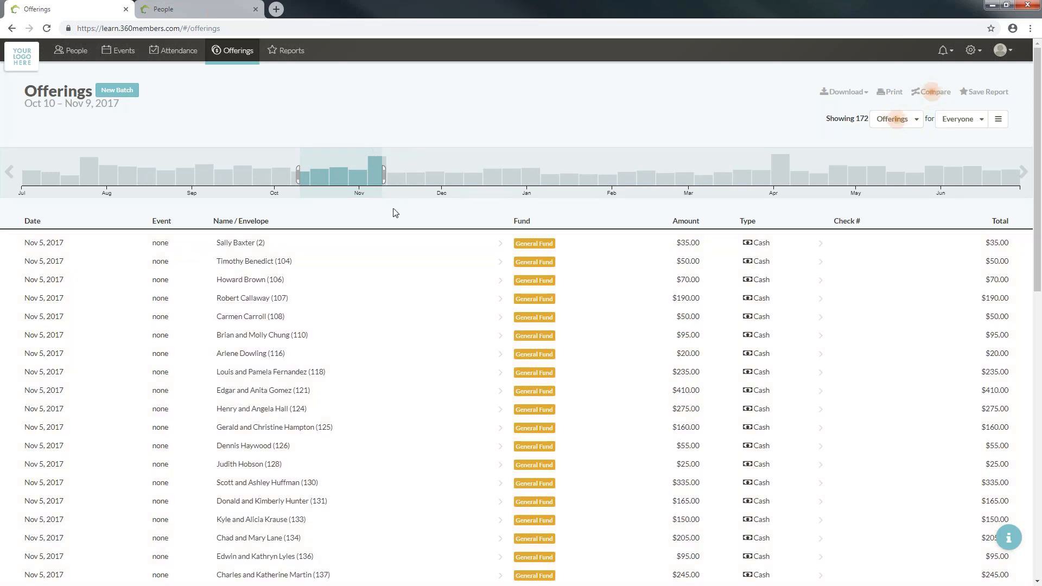
left_click_drag(383, 174, 539, 174)
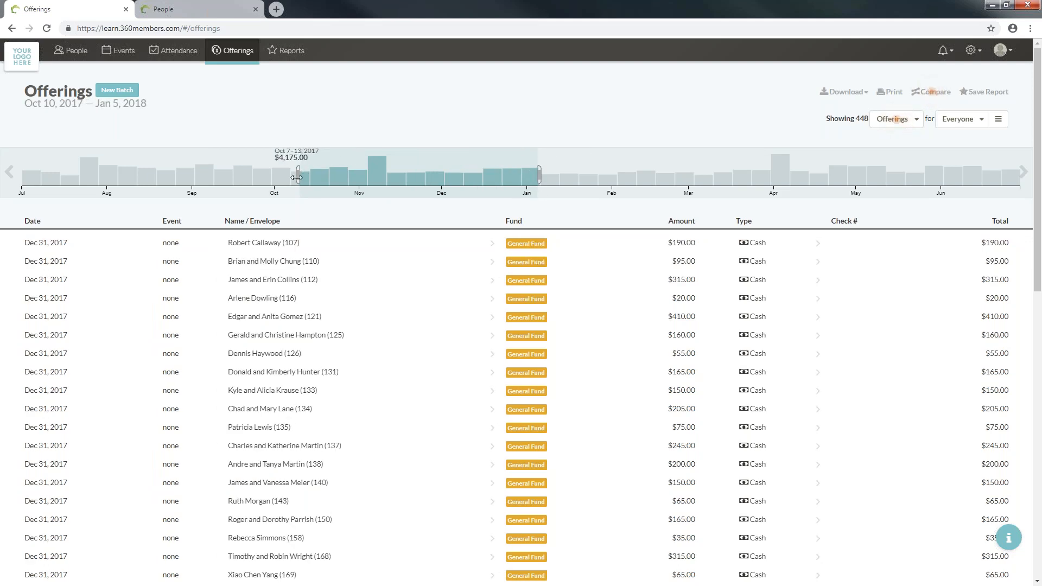
left_click_drag(299, 177, 101, 159)
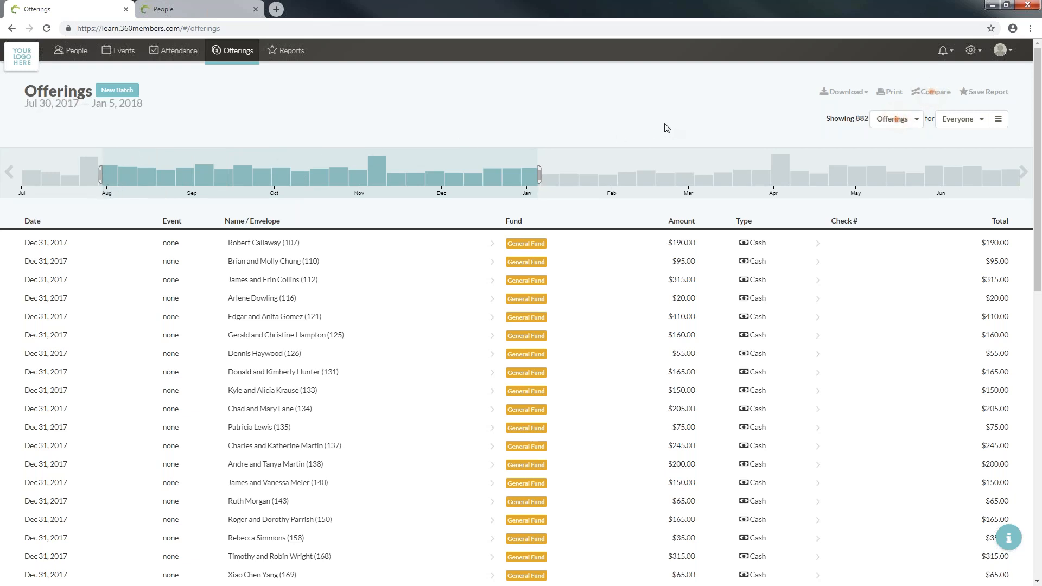
left_click_drag(539, 175, 526, 175)
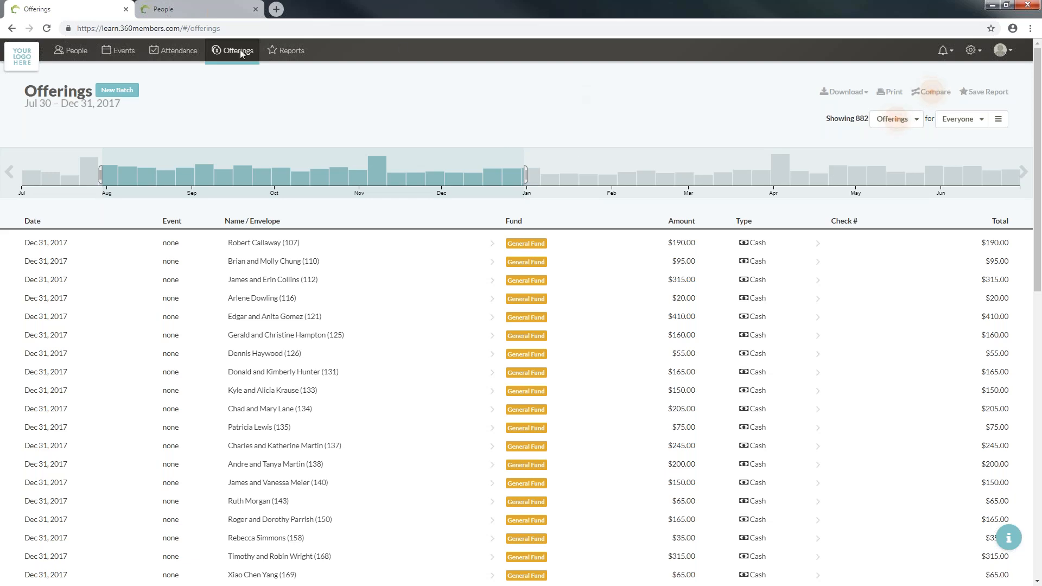
- Set the offerings date range to Apr 8 – Jul 7, 2018 using the calendars
left_click(65, 108)
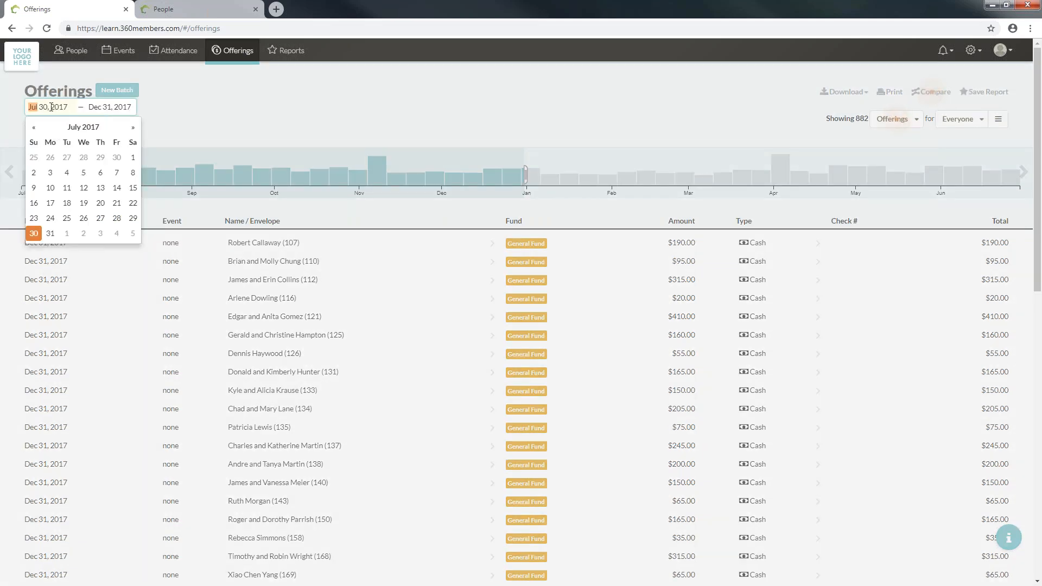
left_click(50, 107)
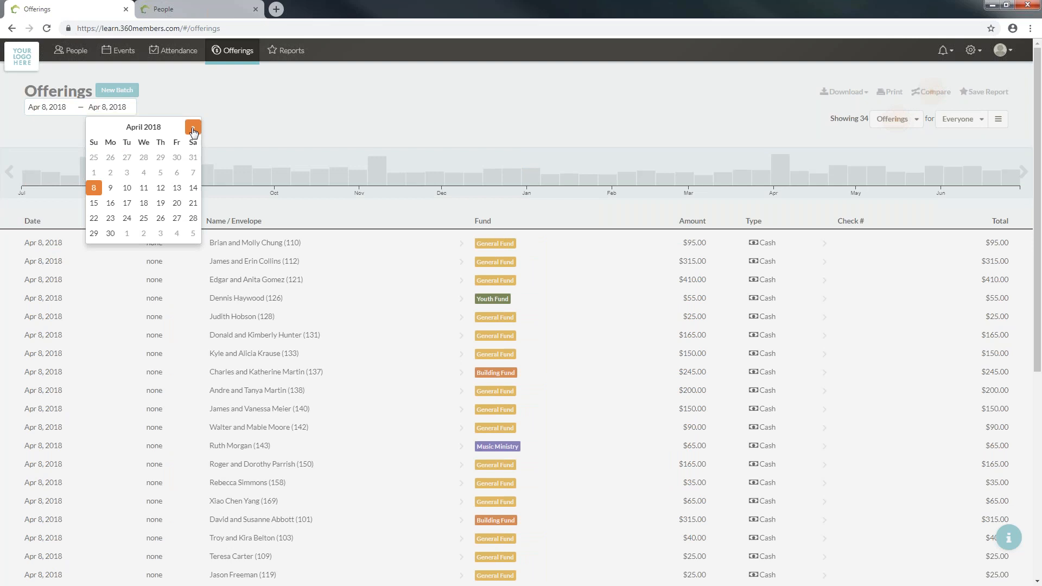
left_click(193, 129)
left_click(192, 129)
left_click(193, 129)
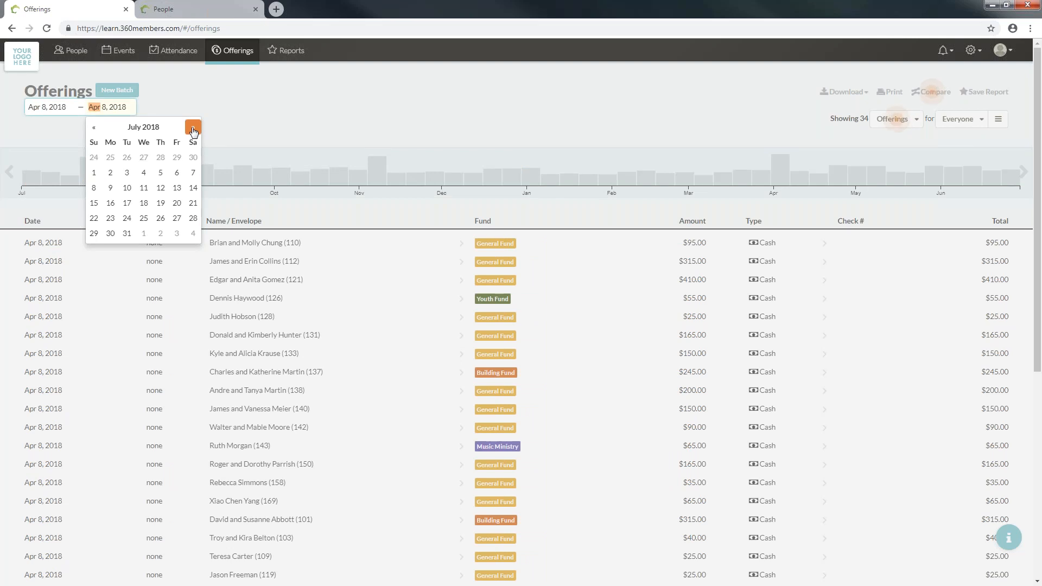
left_click(93, 187)
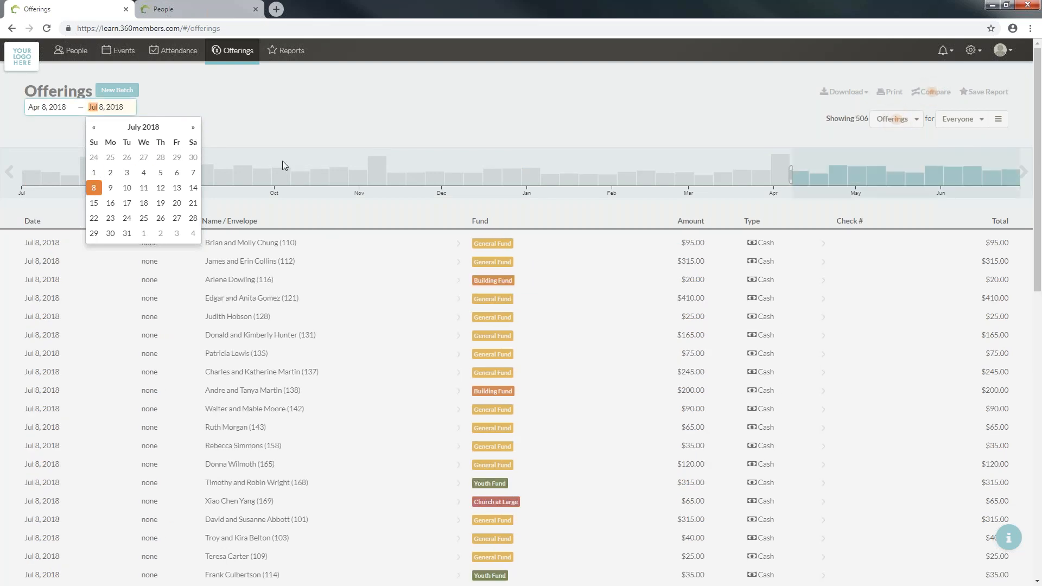
left_click(191, 173)
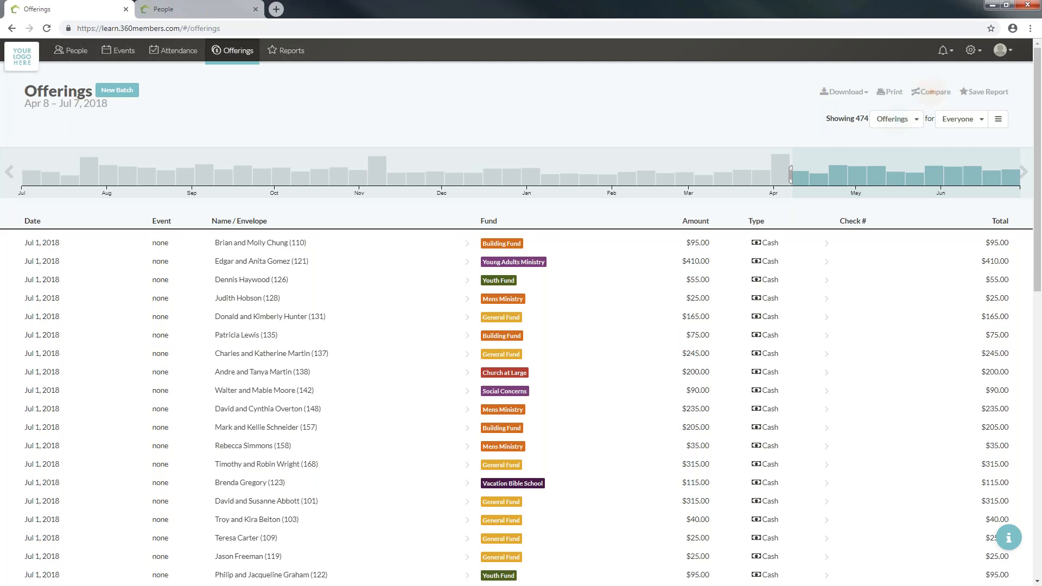
- Browse the available people groups and filter the offerings report to Members
left_click(982, 121)
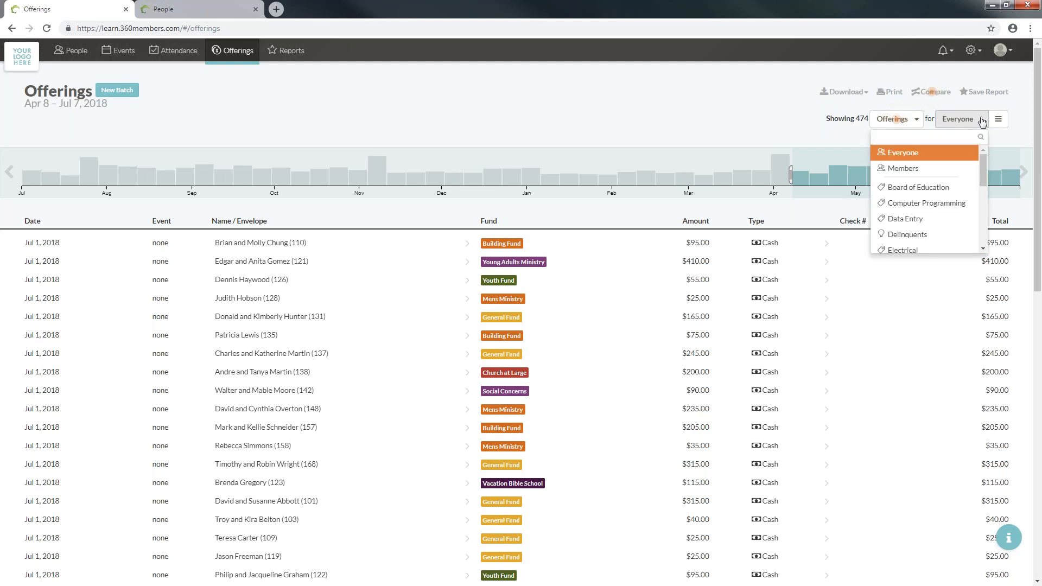
scroll(888, 209, "down", 2)
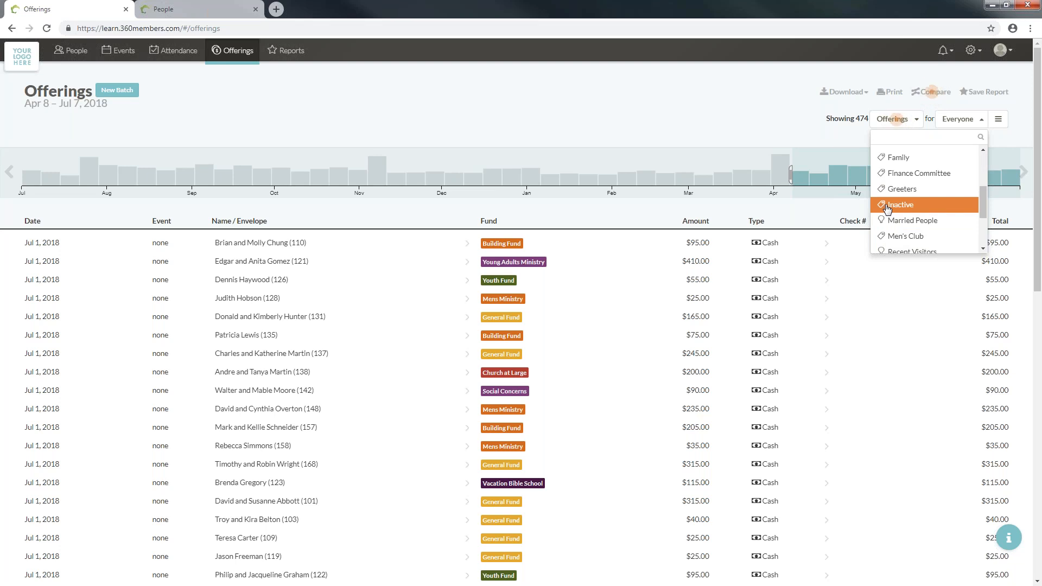
scroll(890, 208, "down", 3)
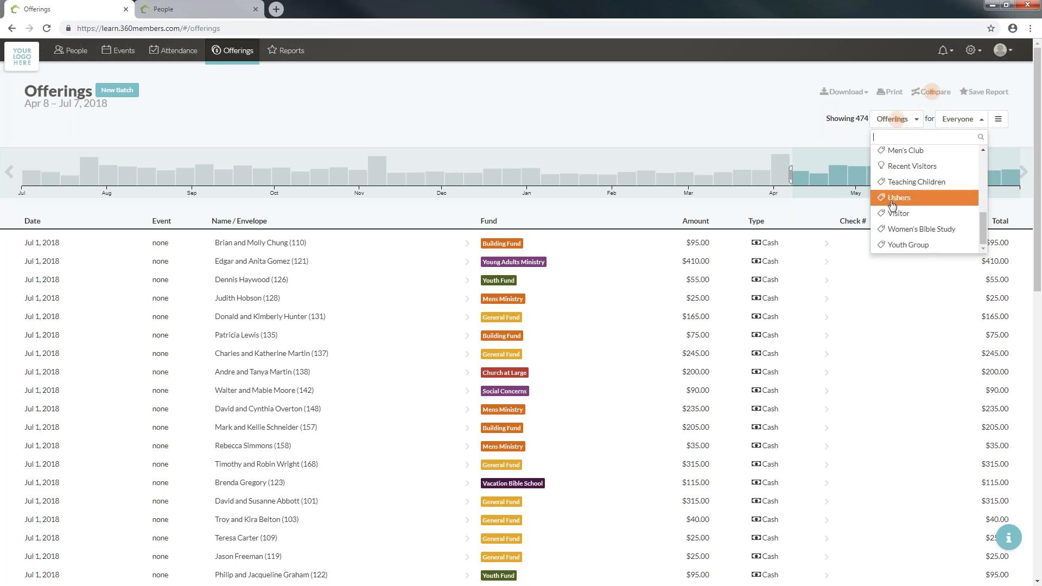
scroll(892, 205, "down", 1)
scroll(895, 196, "up", 5)
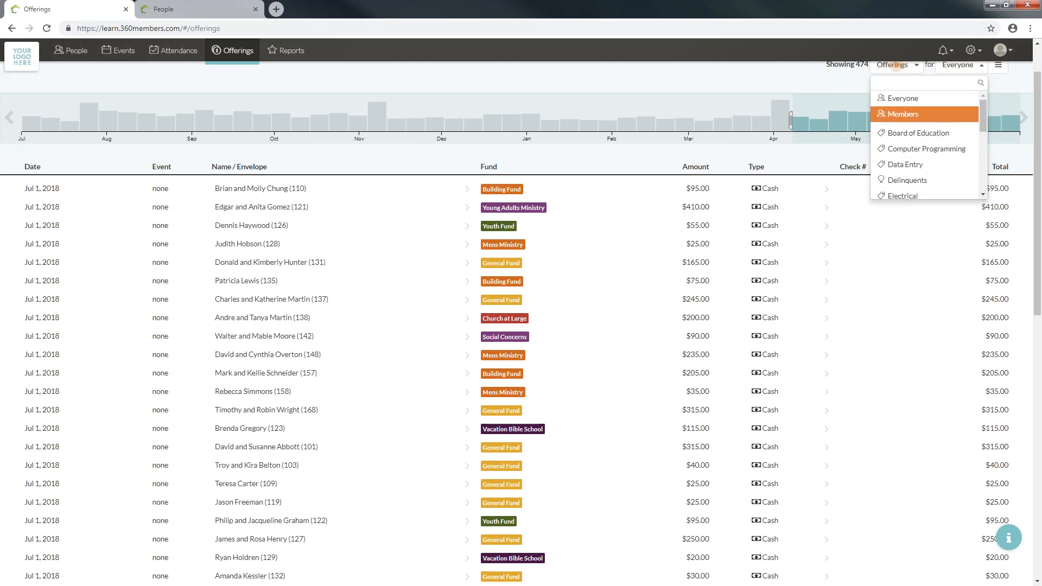
left_click(745, 80)
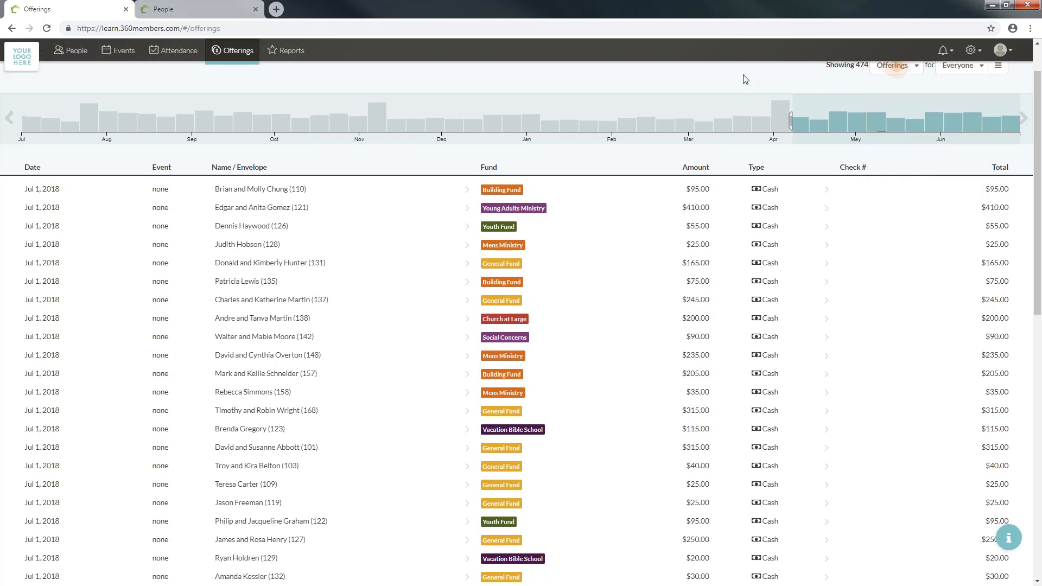
scroll(745, 79, "up", 1)
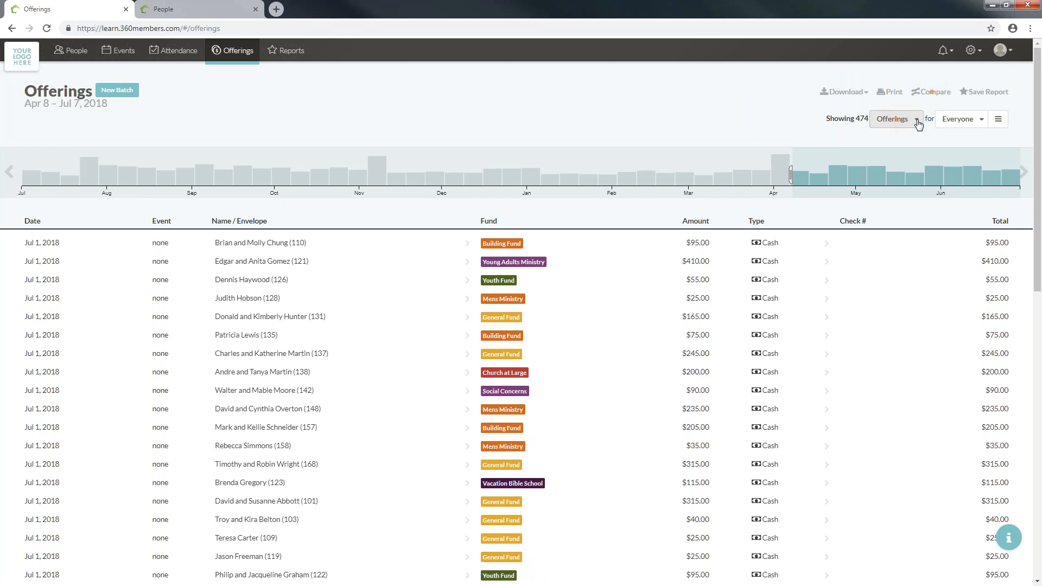
left_click(982, 121)
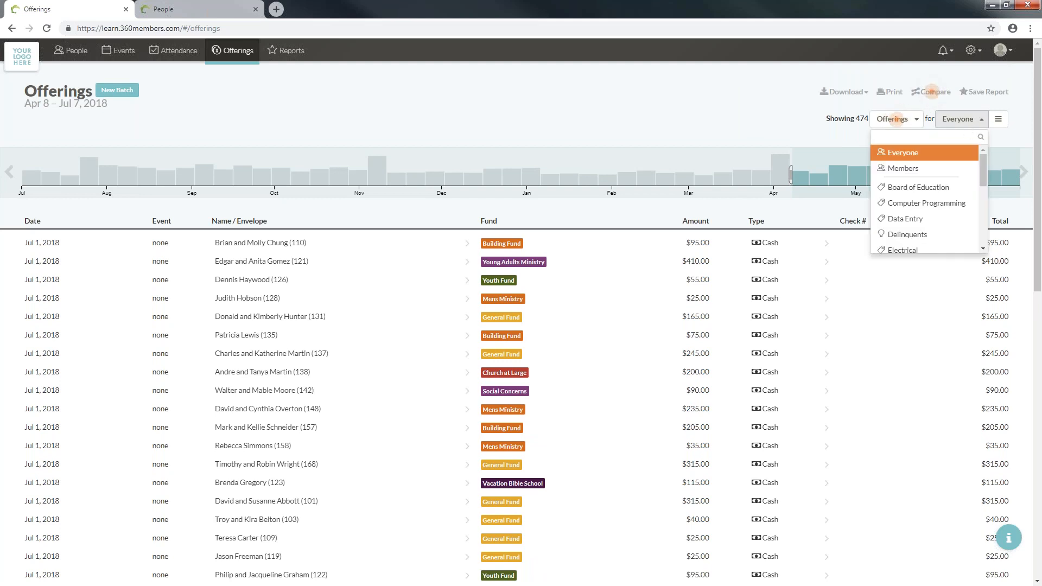
left_click(922, 169)
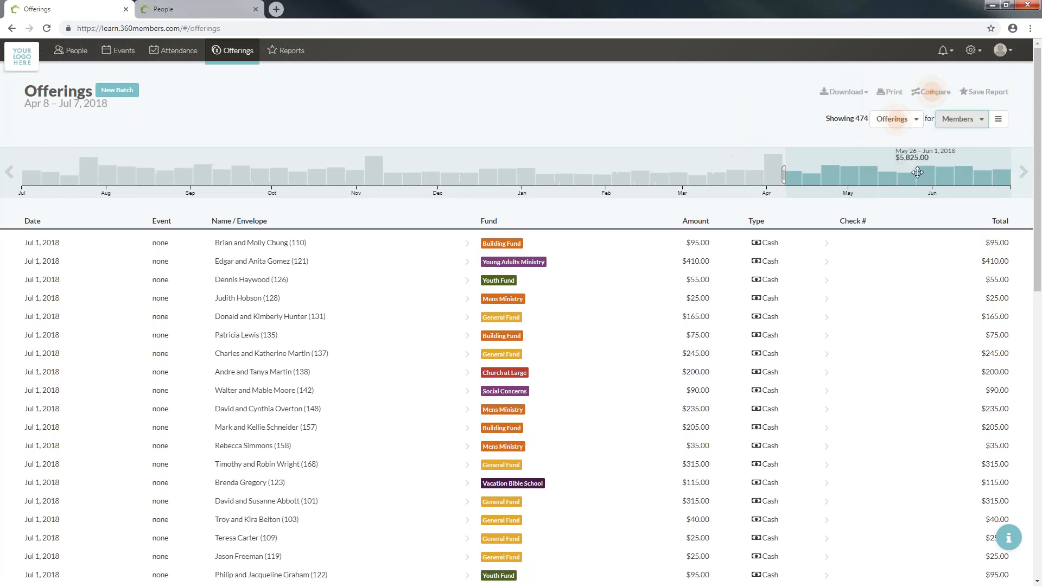
- Change the group's membership trait so it covers people who are not Members now
left_click(999, 121)
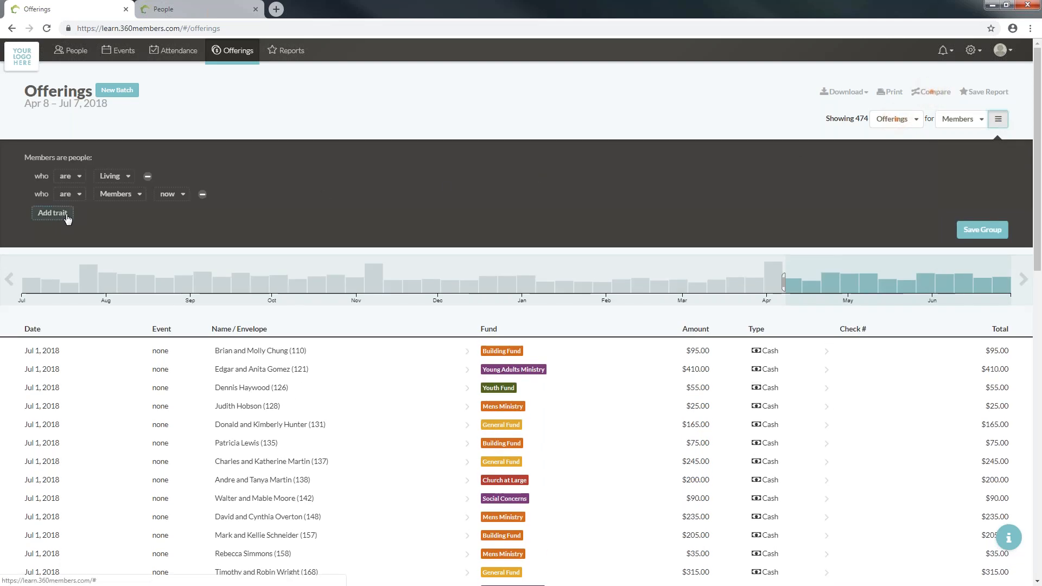
left_click(69, 194)
left_click(70, 217)
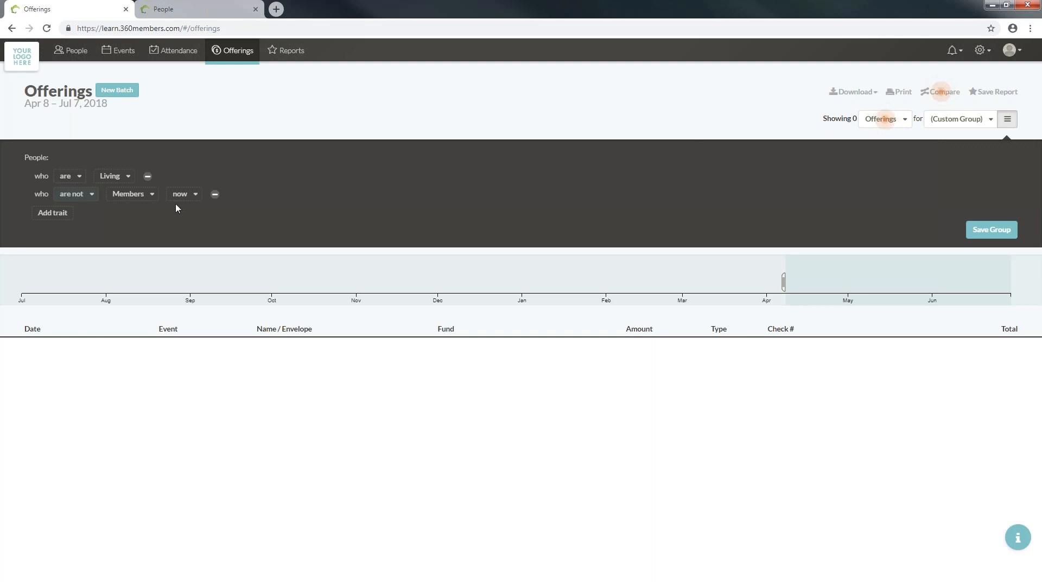
- Set the membership trait back to "are" Members and hide the group's trait settings
left_click(86, 196)
left_click(76, 215)
left_click(1003, 119)
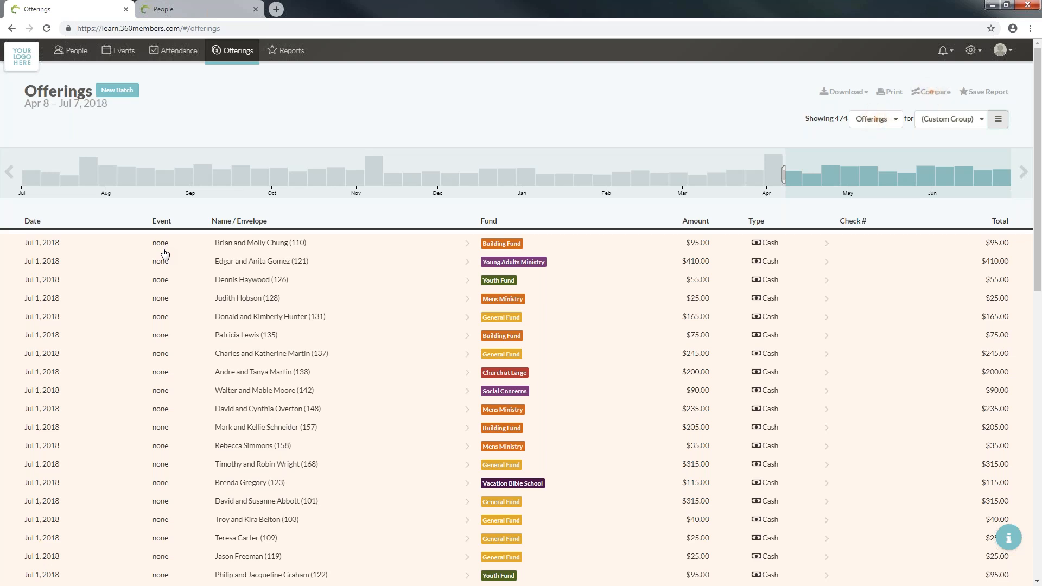
- Examine how the listed offerings are grouped by batch date, from Jul 1, 2018 back through June
scroll(89, 143, "down", 10)
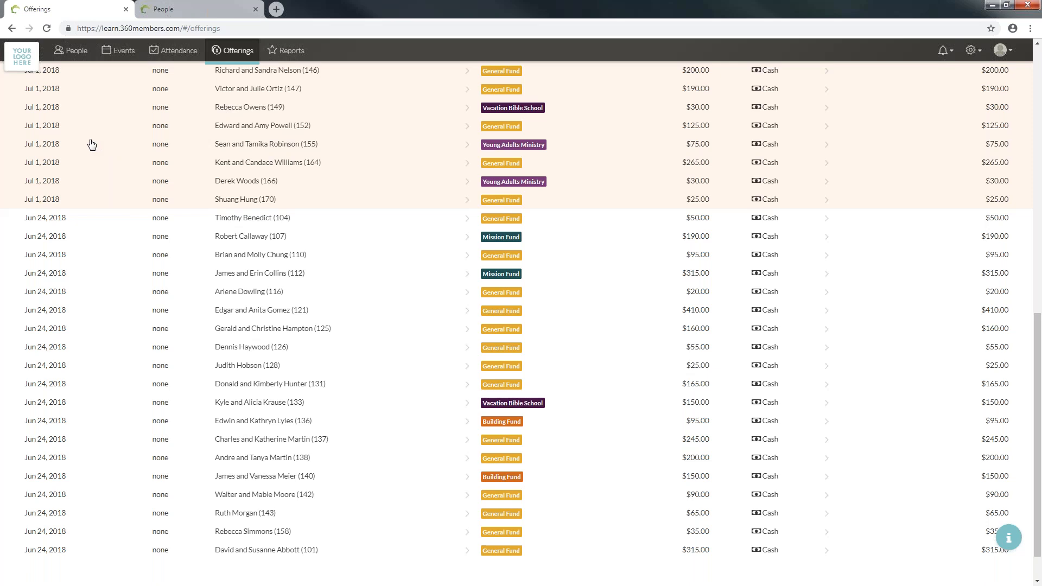
scroll(92, 144, "up", 8)
scroll(128, 244, "down", 10)
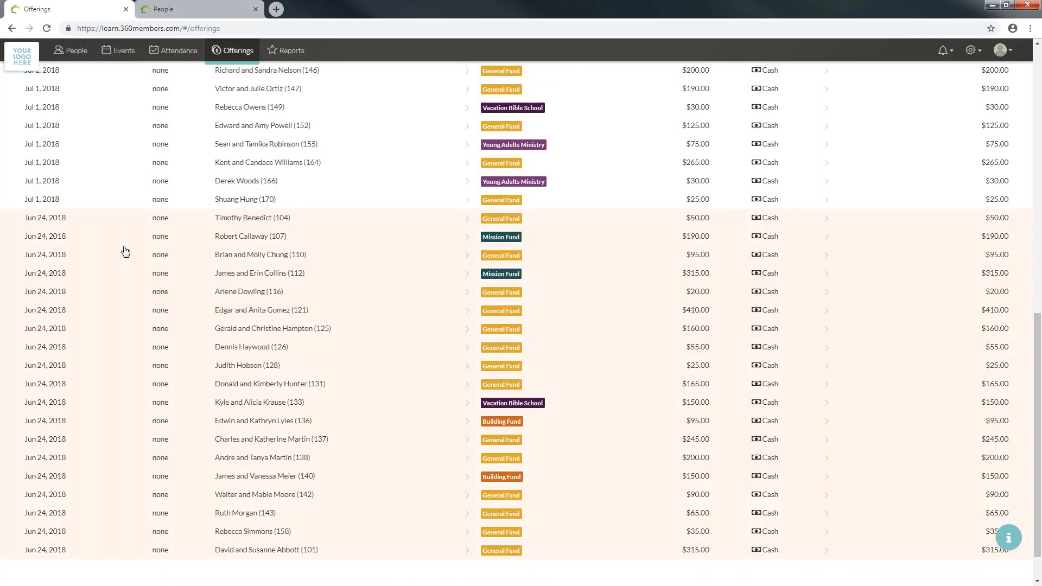
scroll(125, 251, "down", 3)
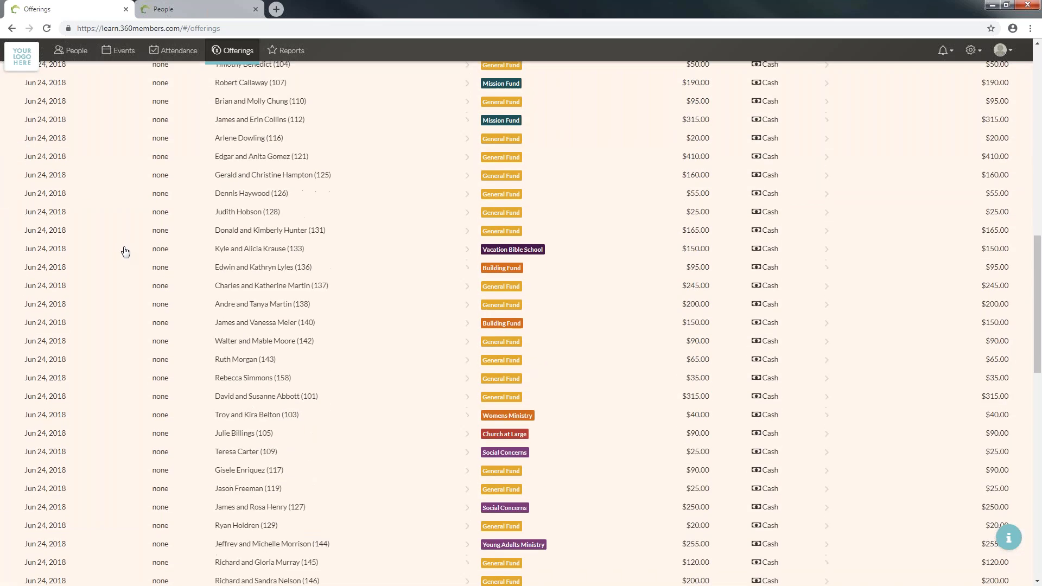
scroll(125, 252, "down", 2)
scroll(128, 251, "down", 10)
scroll(130, 252, "up", 15)
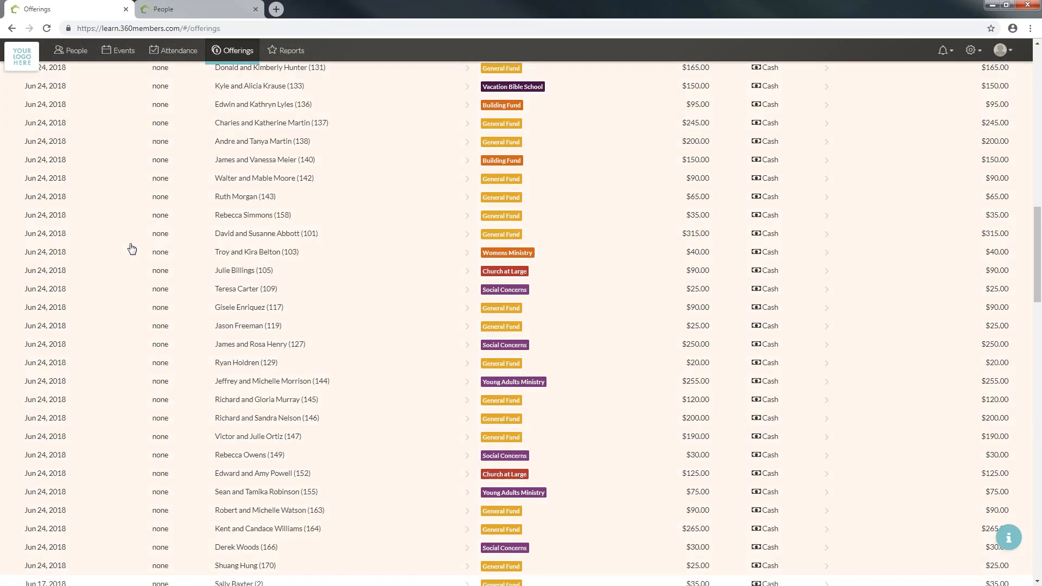
scroll(132, 247, "up", 15)
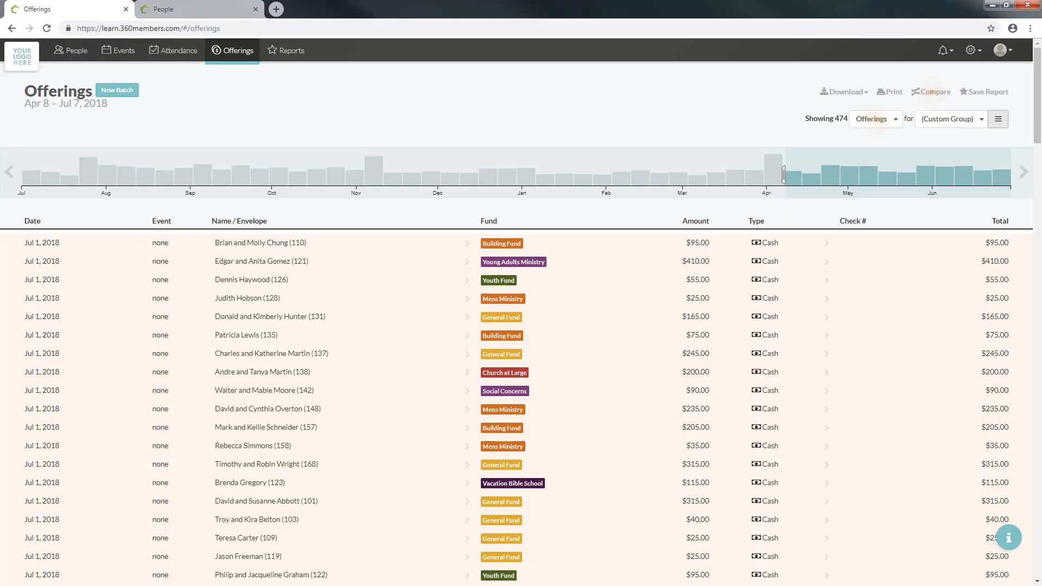
- Set the offerings report's start date to Mar 10, 2019 using the calendar and apply the new range
left_click(65, 103)
left_click(133, 127)
left_click(134, 127)
left_click(133, 127)
left_click(133, 128)
left_click(134, 128)
left_click(134, 127)
left_click(133, 127)
left_click(133, 128)
left_click(134, 127)
left_click(133, 127)
left_click(133, 127)
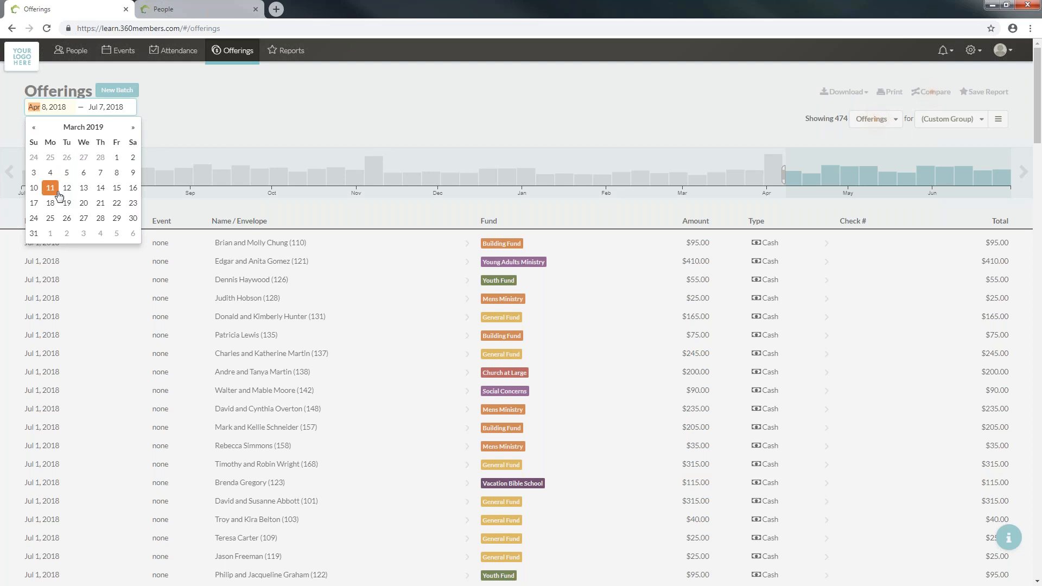
left_click(34, 192)
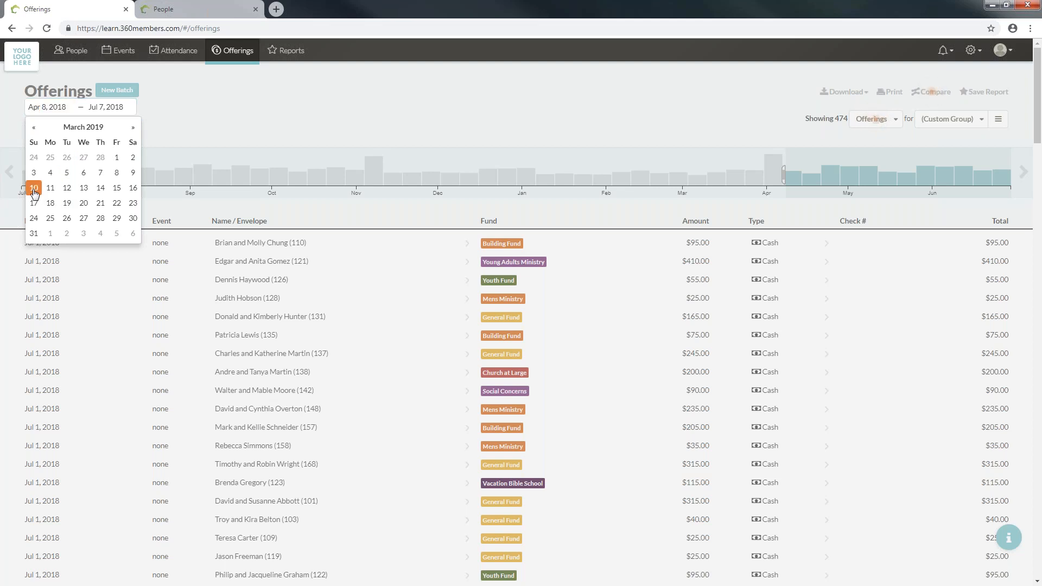
left_click(207, 103)
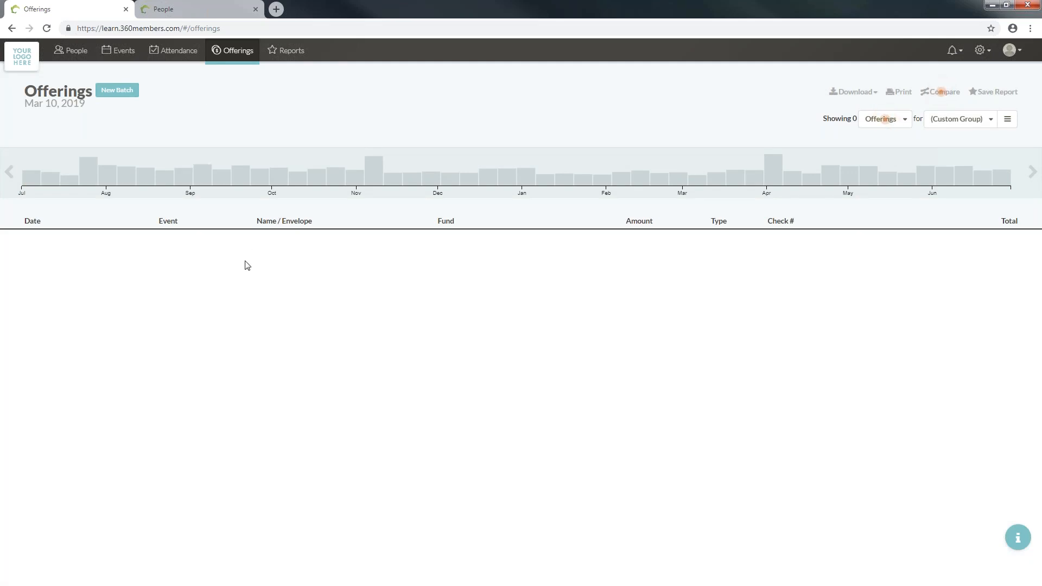
- Set the offerings date range to Jan 1 – Mar 31, 2019
left_click(65, 103)
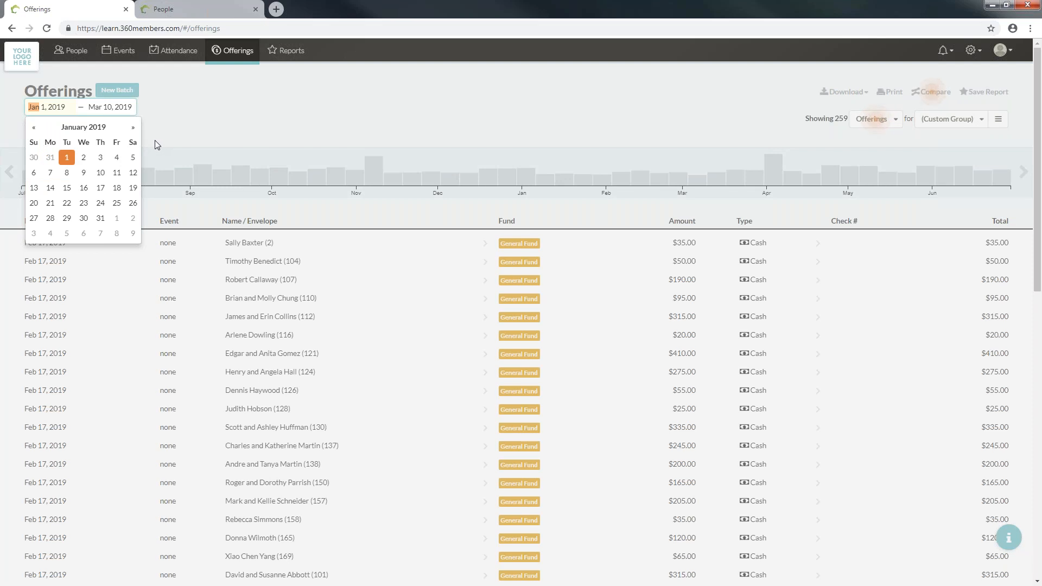
left_click(134, 128)
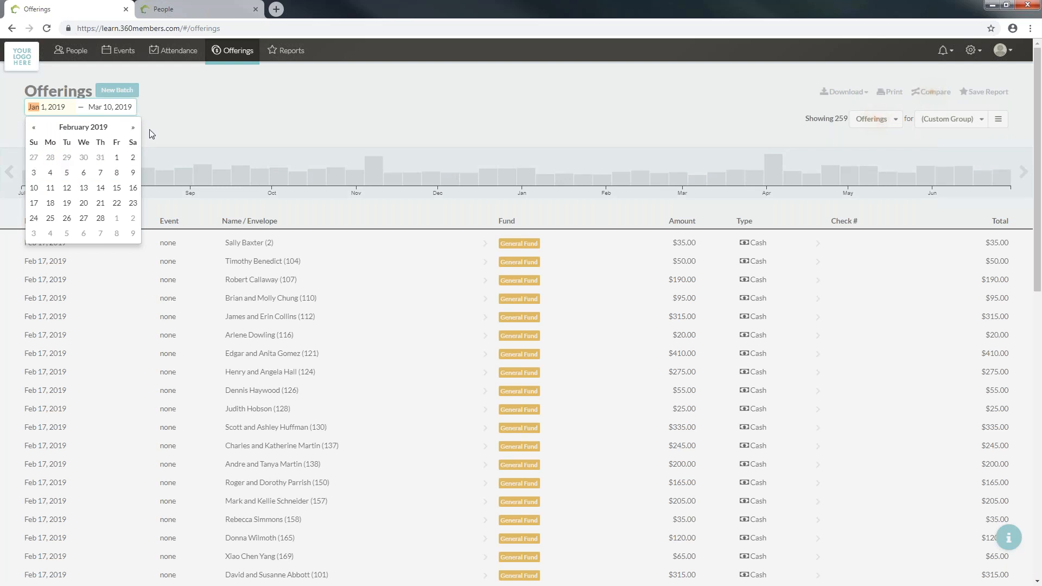
left_click(134, 129)
left_click(34, 233)
left_click(34, 128)
left_click(33, 128)
left_click(67, 157)
left_click(128, 109)
key("Return")
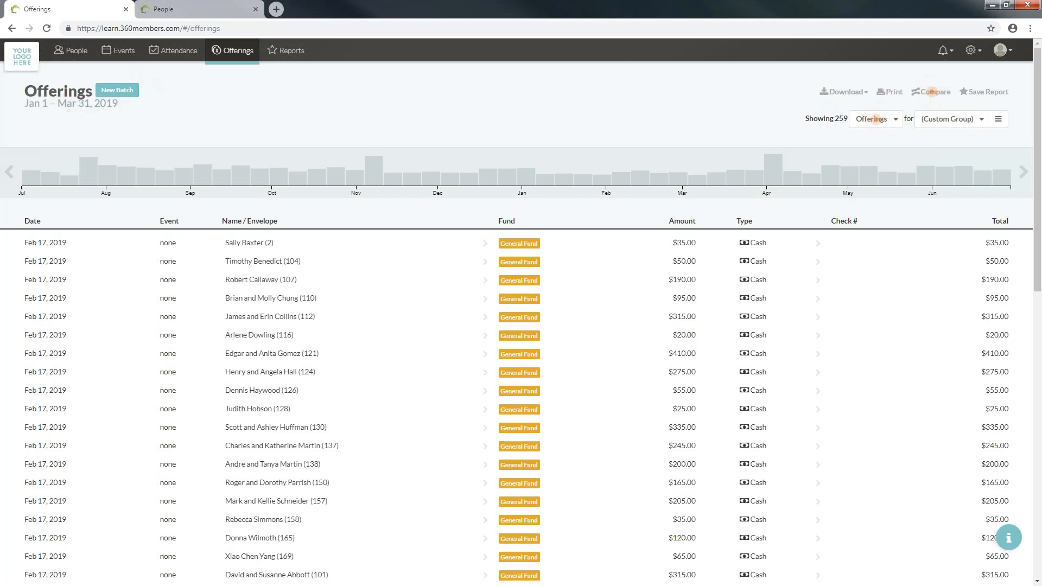
- Start a new offering batch and open its date for editing
left_click(119, 91)
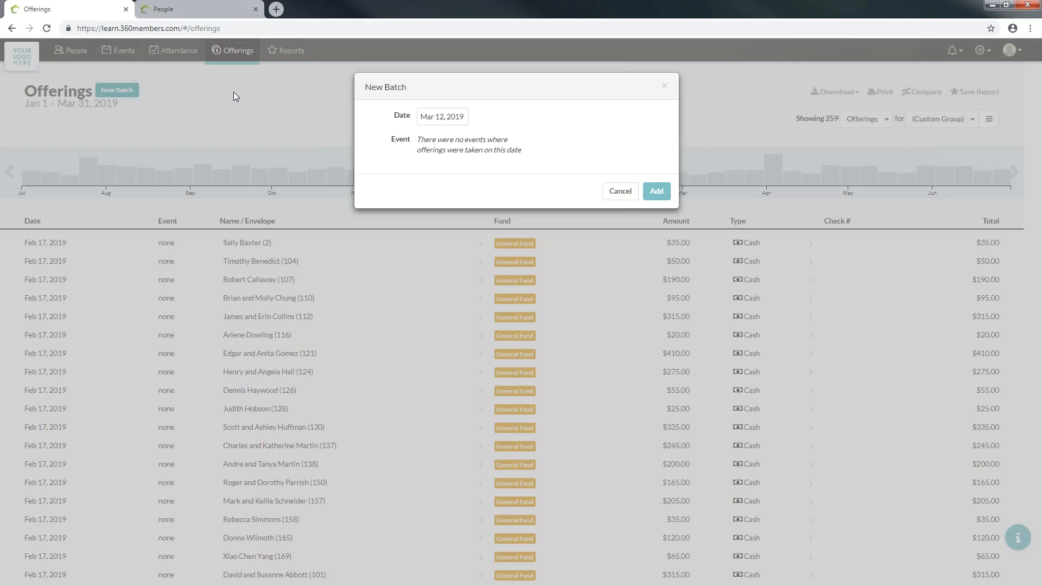
left_click(442, 119)
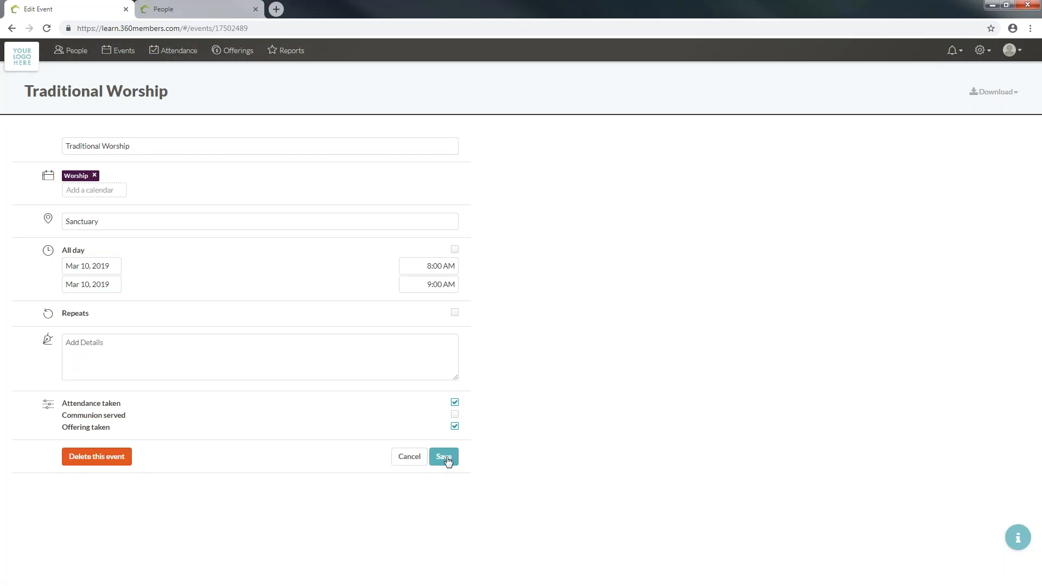
- Save the Mar 10, 2019 Traditional Worship event with its offering taken option enabled, and return to the offerings report
left_click(443, 457)
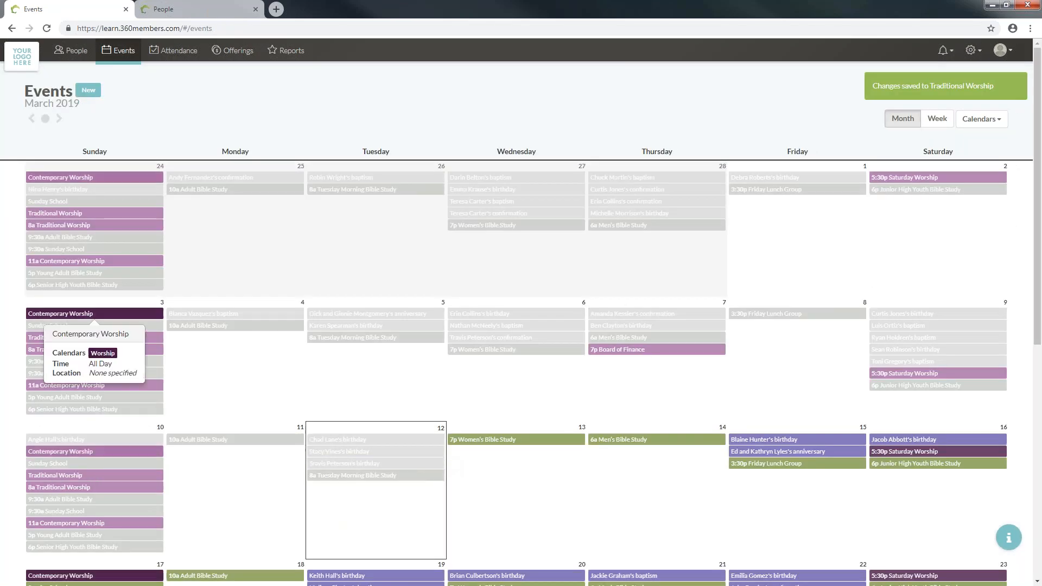
left_click(234, 53)
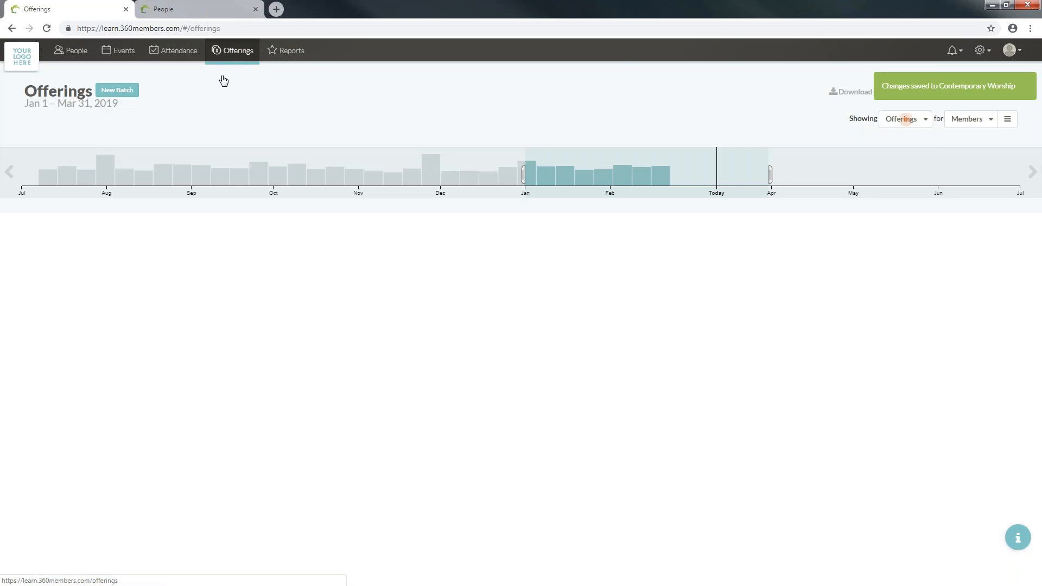
- Create a new batch dated Mar 10, 2019 for the Traditional Worship event, and review its date and event details
left_click(129, 93)
left_click(447, 118)
left_click(425, 198)
left_click(570, 114)
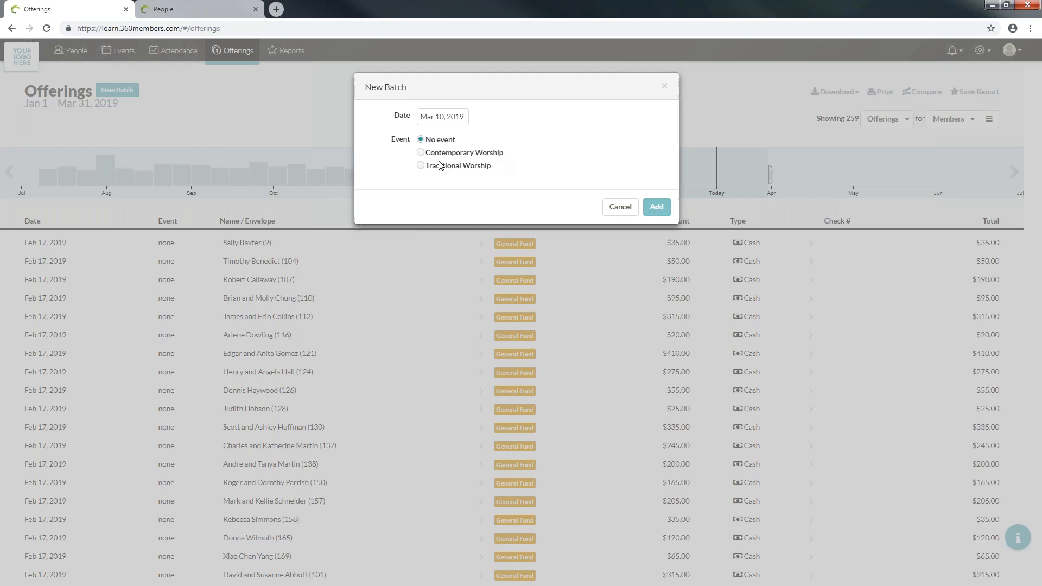
left_click(422, 166)
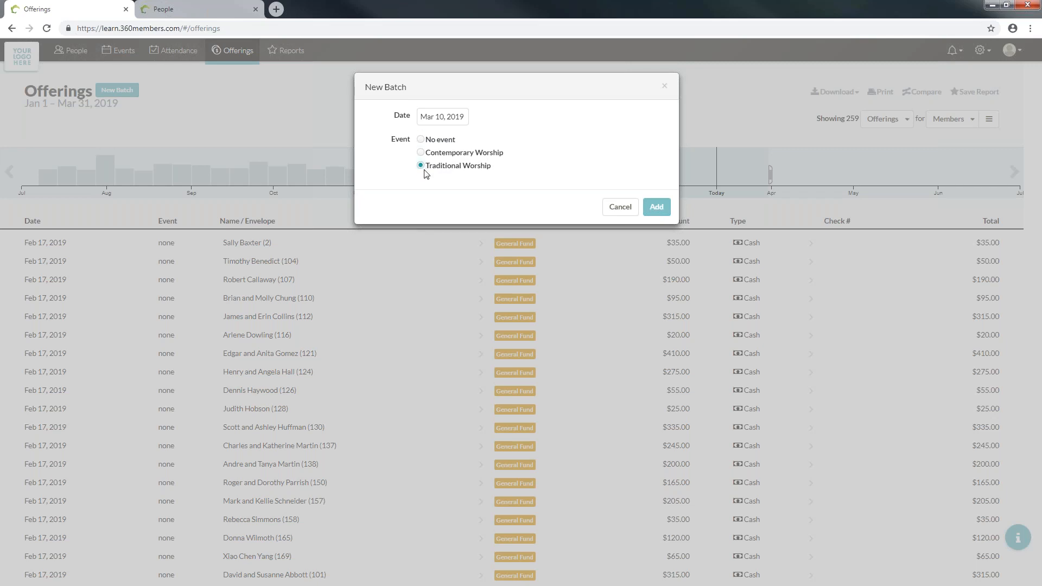
left_click(657, 208)
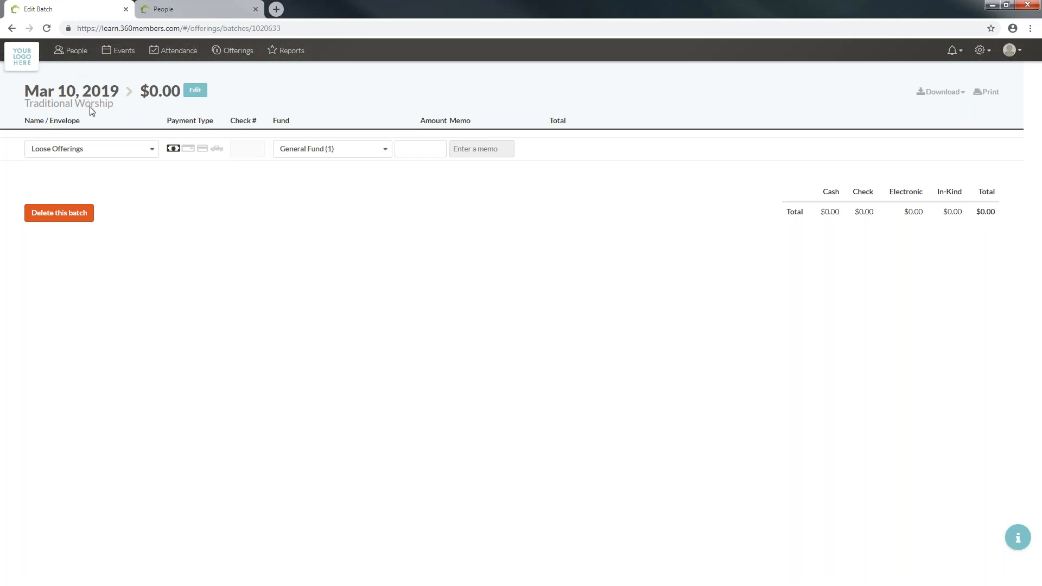
left_click(195, 90)
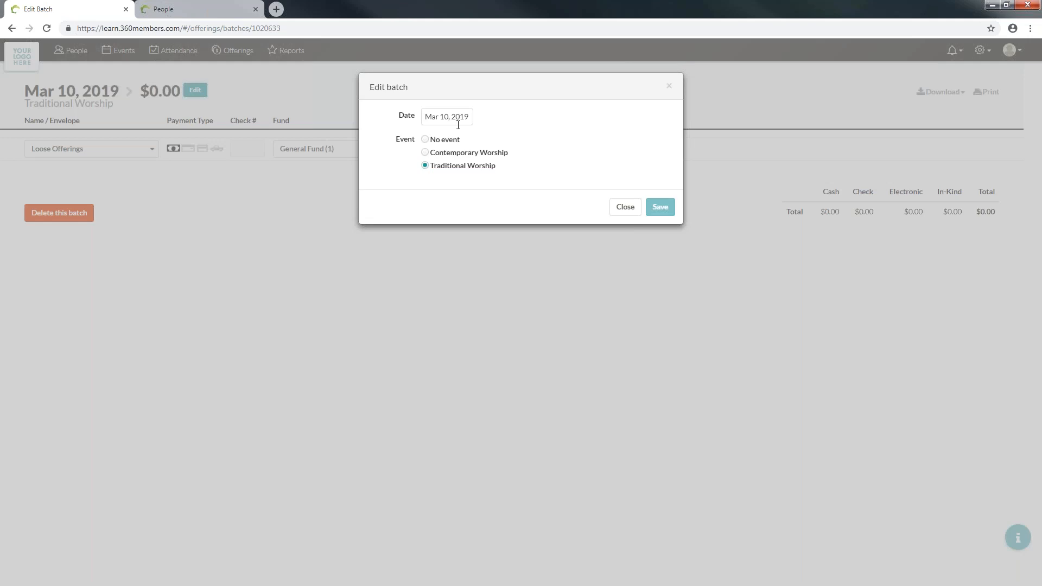
left_click(626, 209)
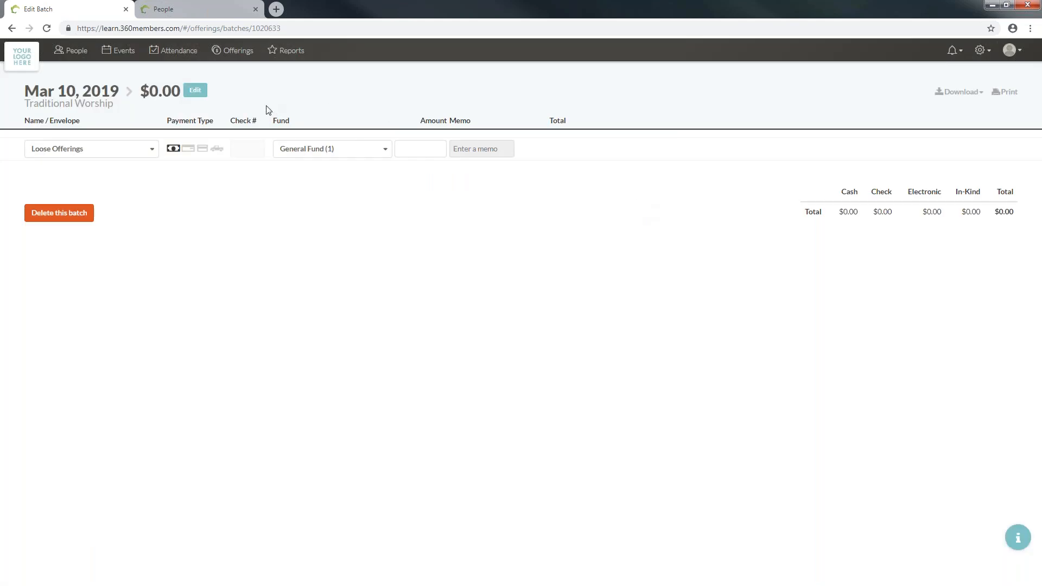
- Set up a loose offering paid by check number 1249 and assigned to General Fund (1)
key("Tab")
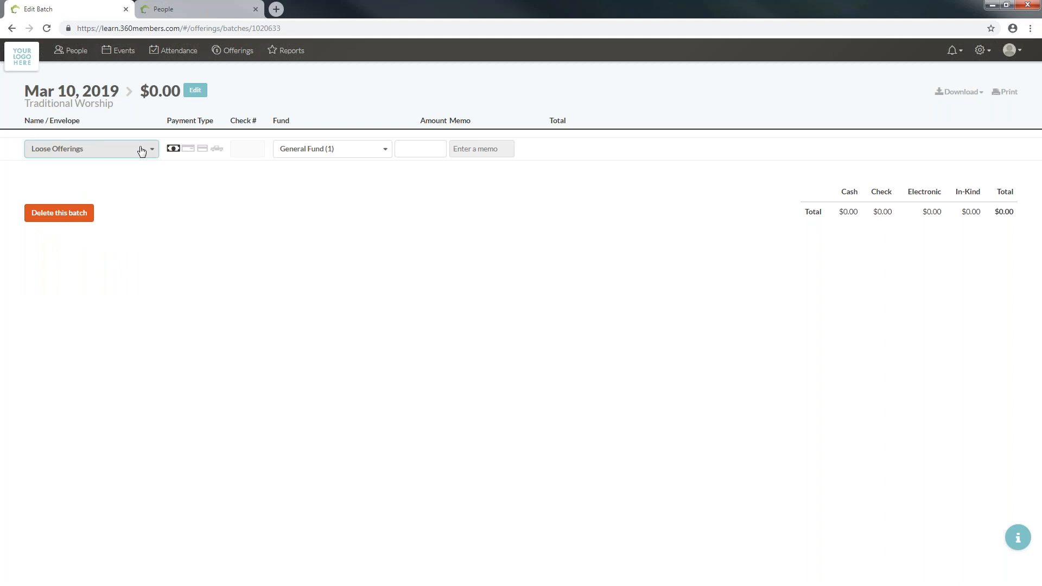
key("Tab")
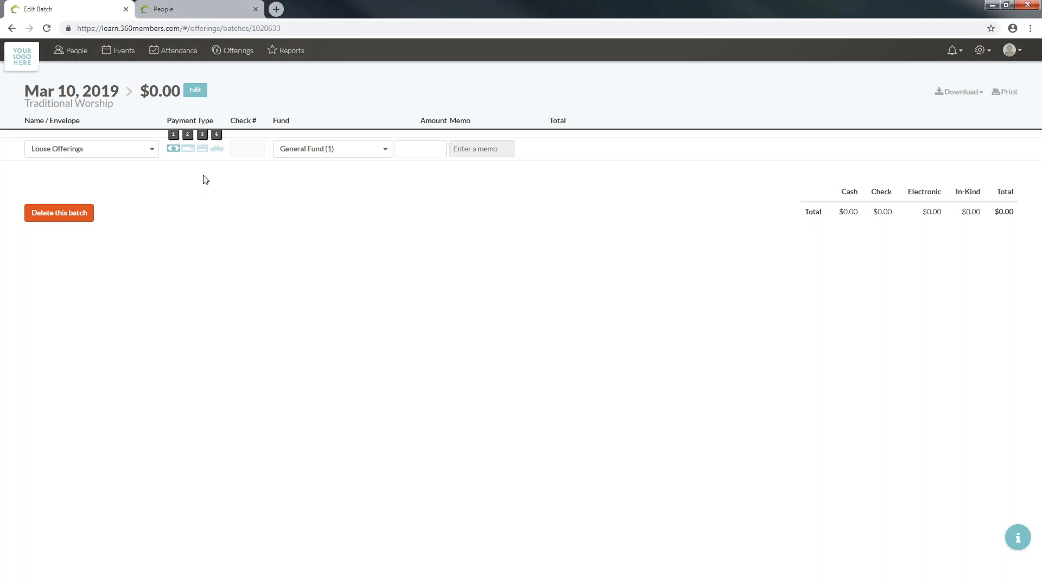
left_click(188, 148)
left_click(241, 146)
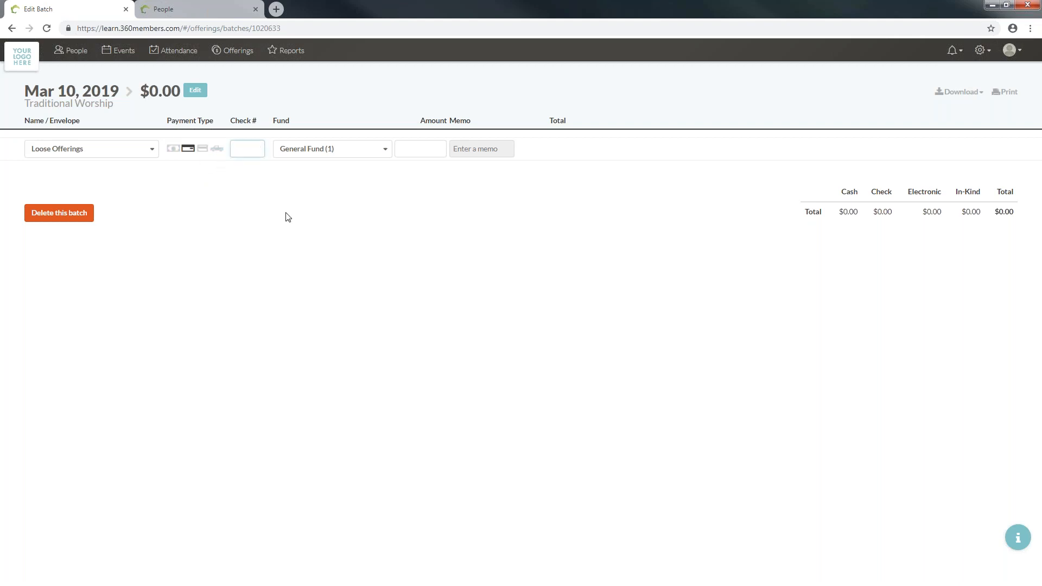
type("1249")
key("Tab")
key("Up")
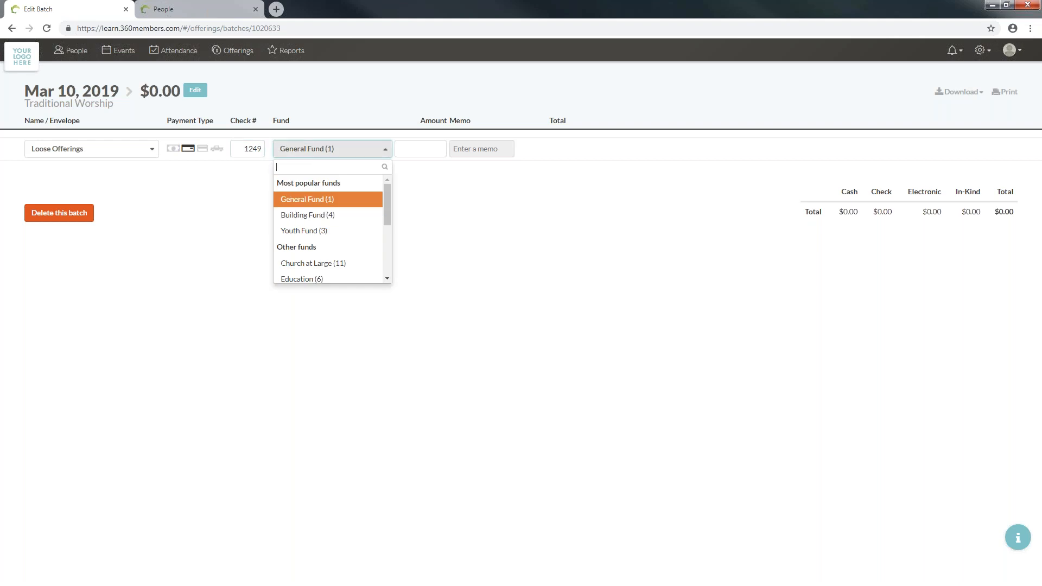
key("Return")
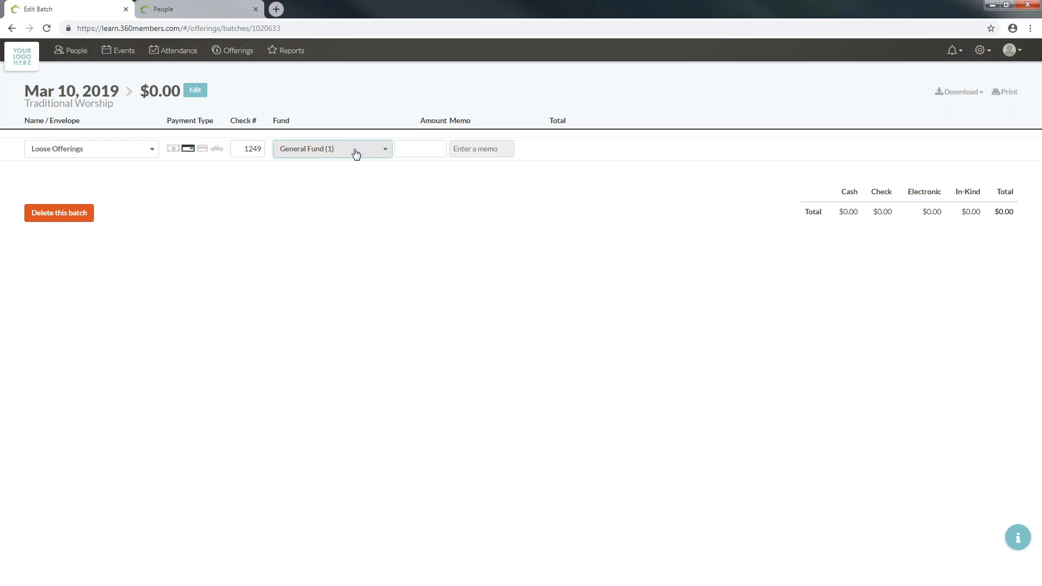
- Set the loose check offering's amount to 100, enter the giver's full name as memo with corrected spelling, and add the offering
left_click(427, 151)
type("100")
key("Tab")
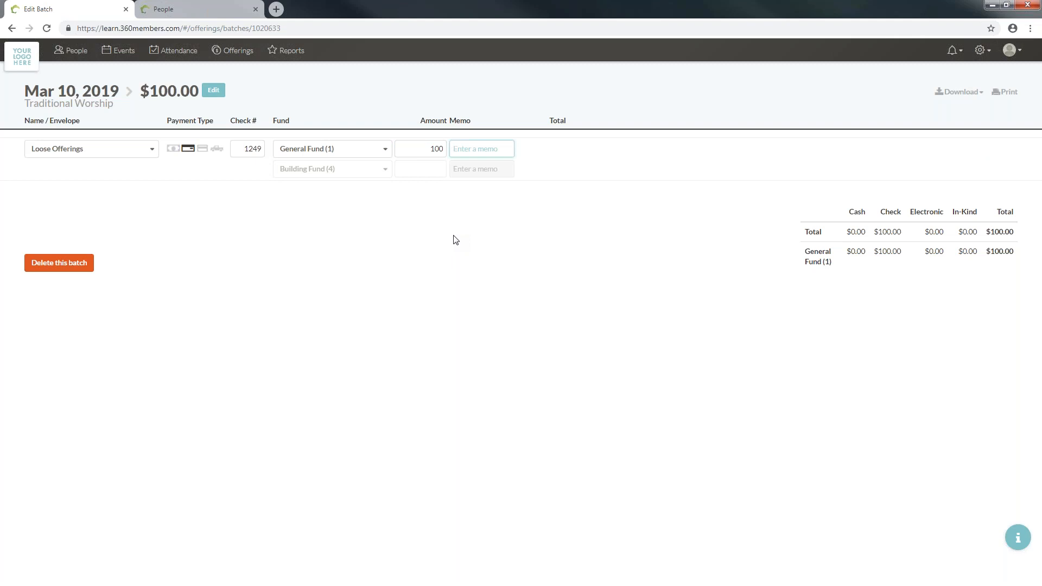
type("JOhn Smith")
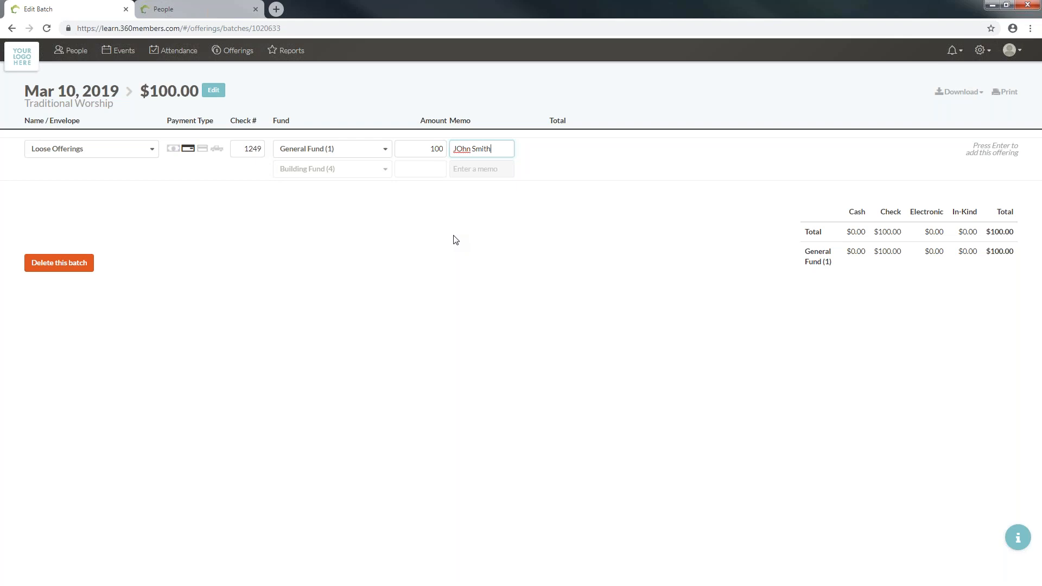
right_click(460, 149)
left_click(481, 161)
key("Return")
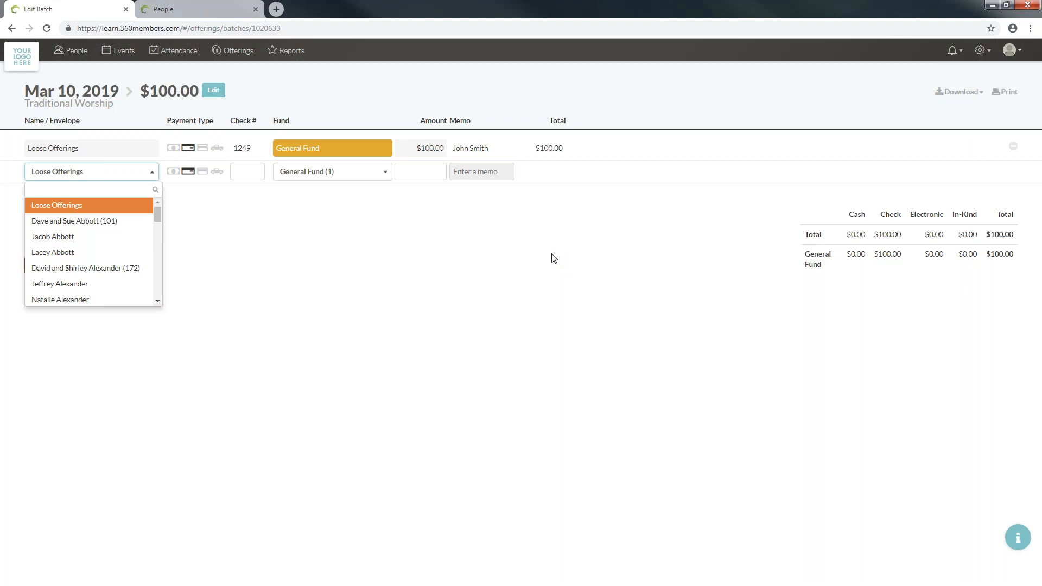
- Add a loose cash offering of .75 to General Fund (1) without a memo
key("Tab")
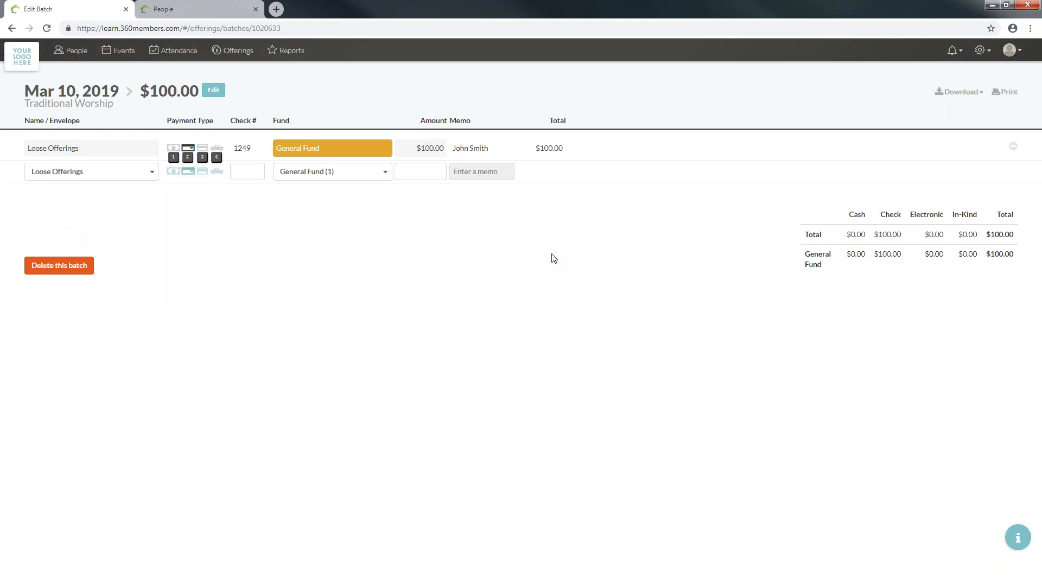
key("1")
key("Tab")
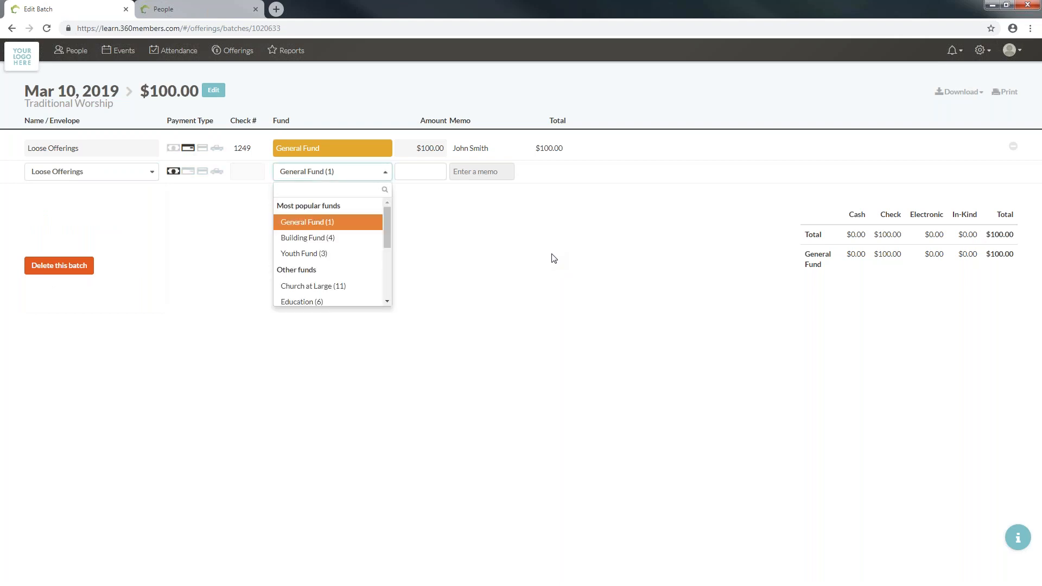
key("Tab")
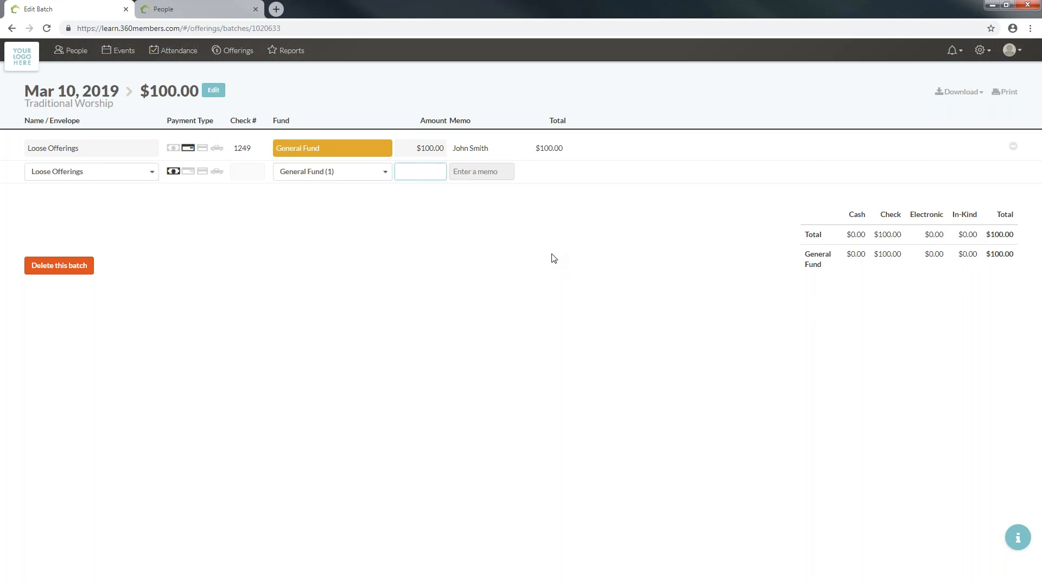
type(".")
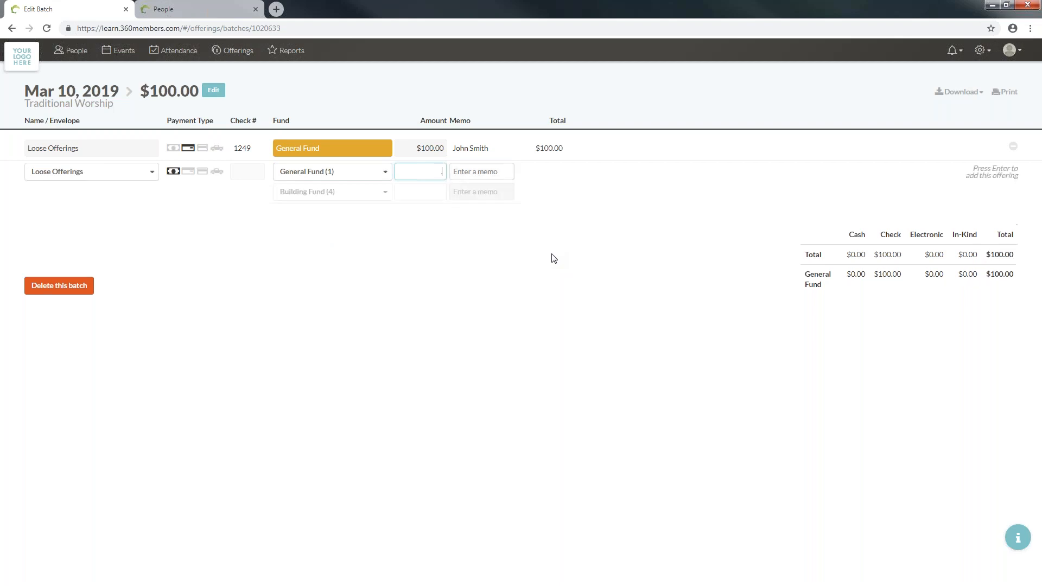
type("75")
key("Tab")
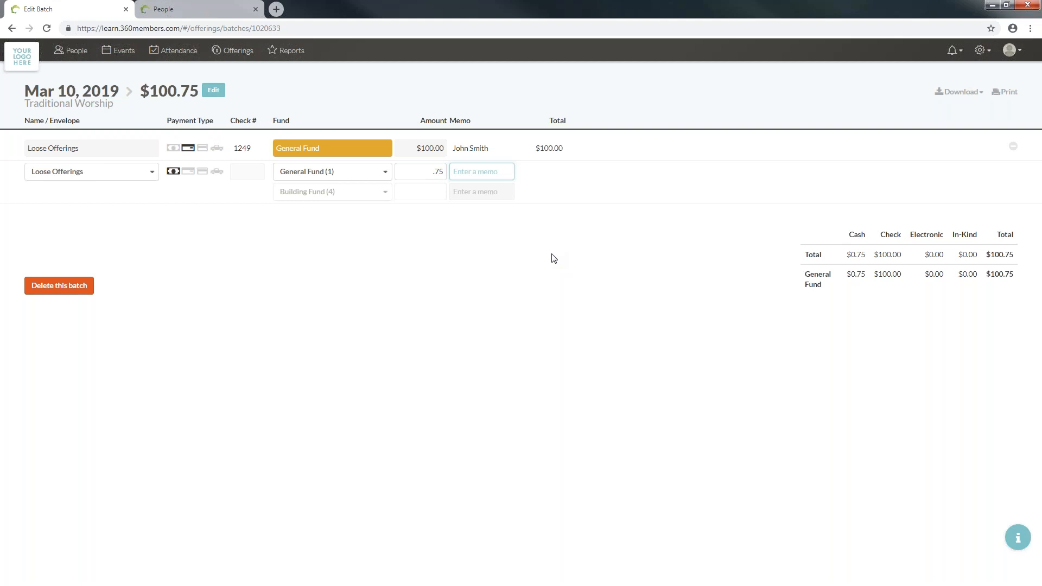
key("Return")
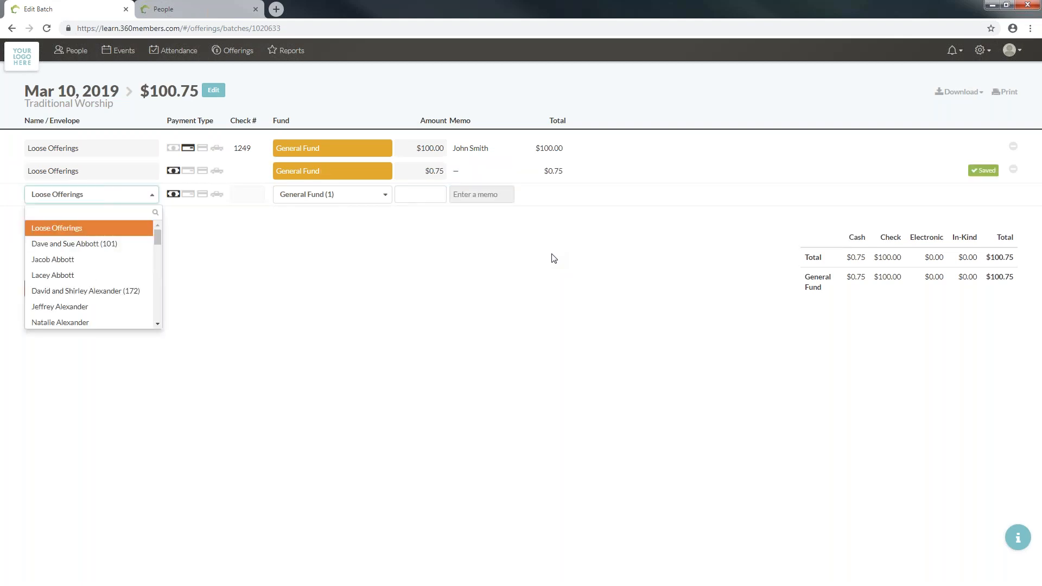
- Add a cash offering of 150 to General Fund (1) for the giver with envelope 3
type("3")
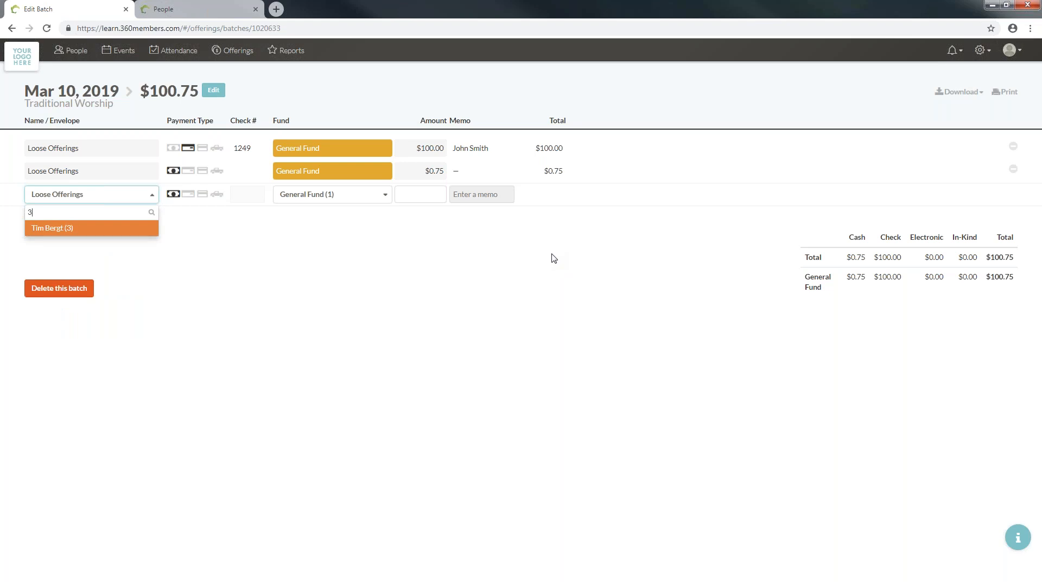
key("Return")
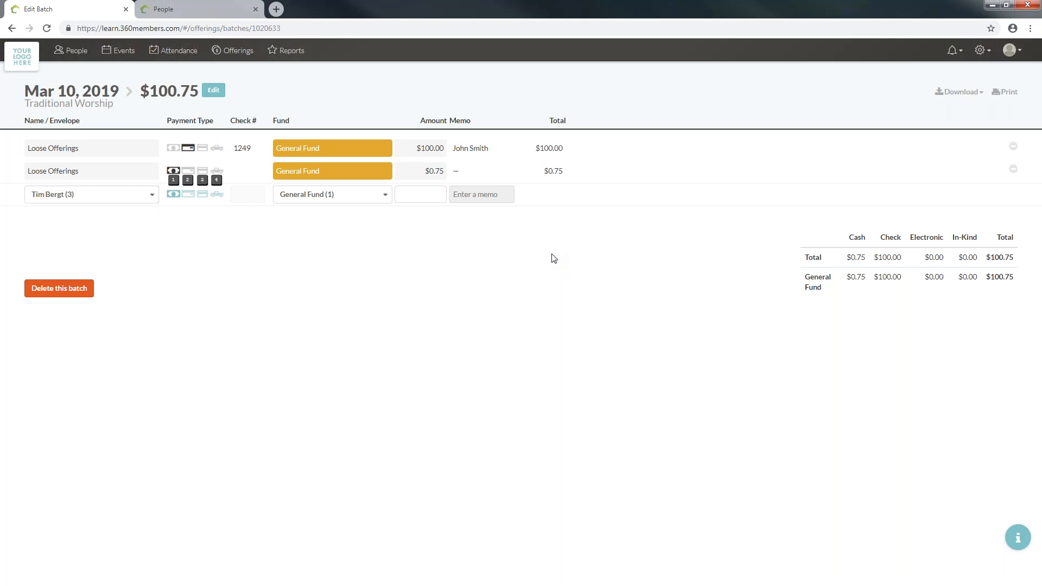
key("1")
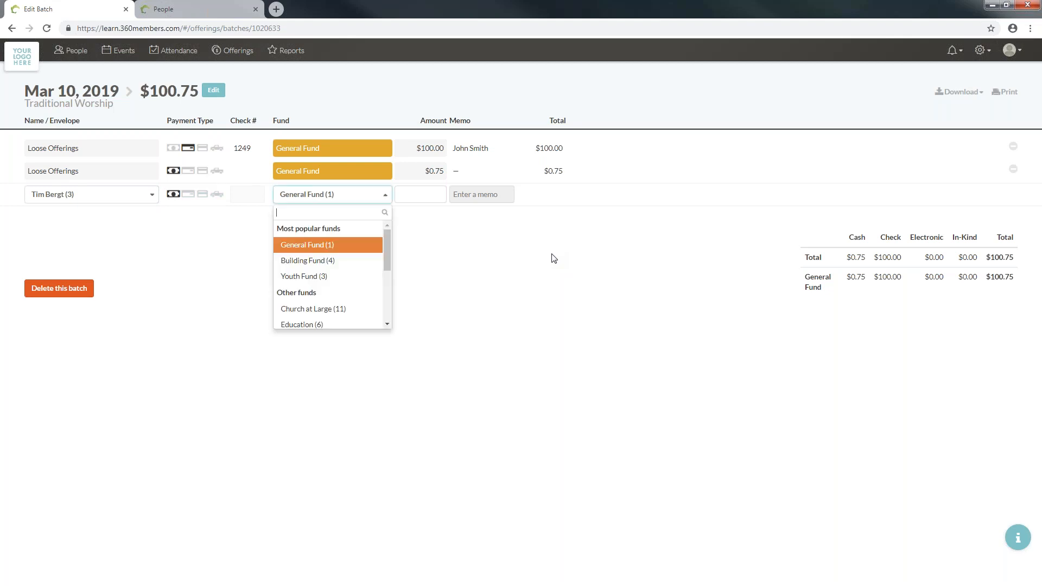
key("Return")
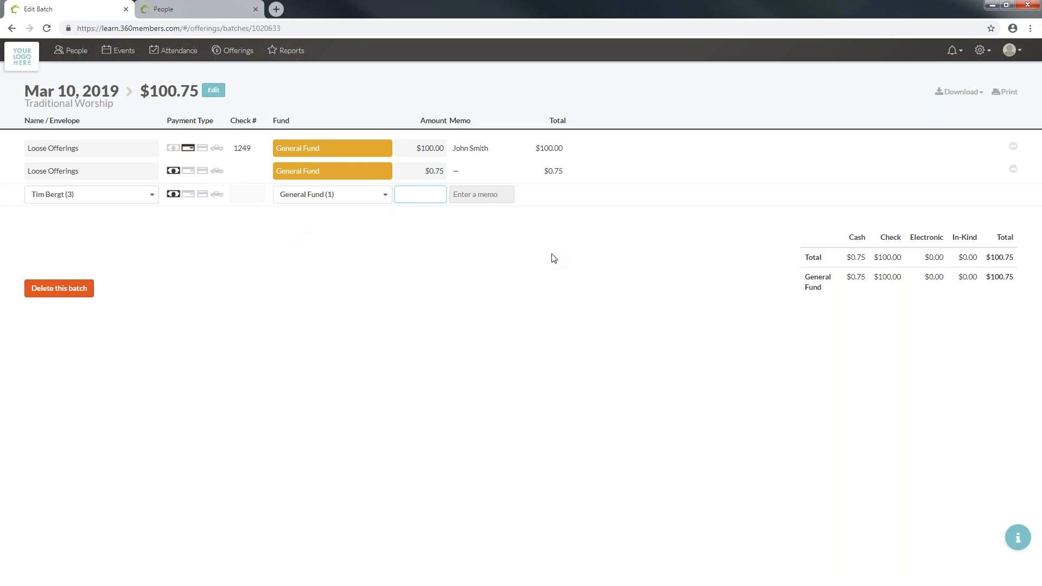
type("150")
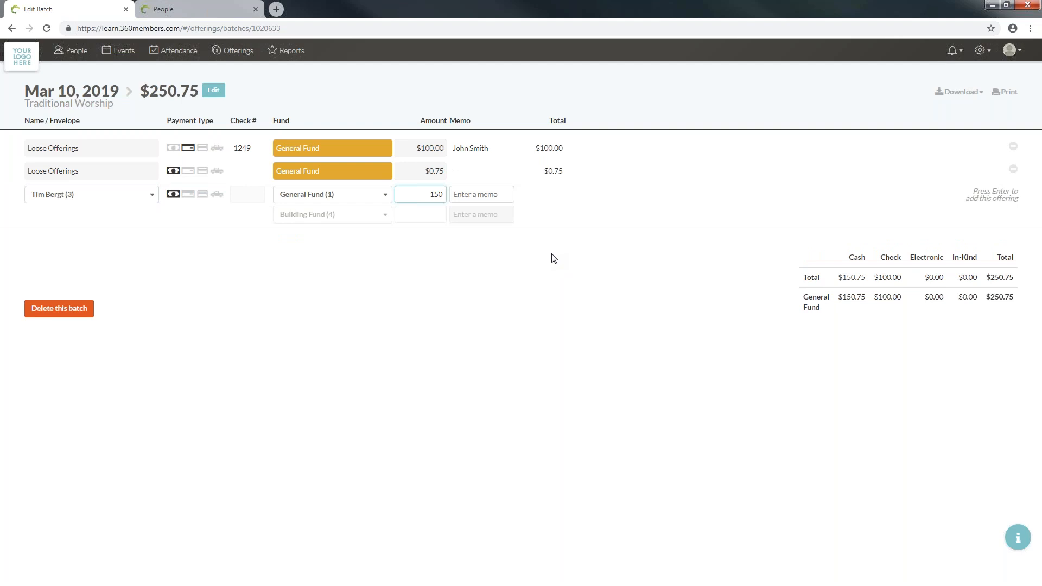
key("Tab")
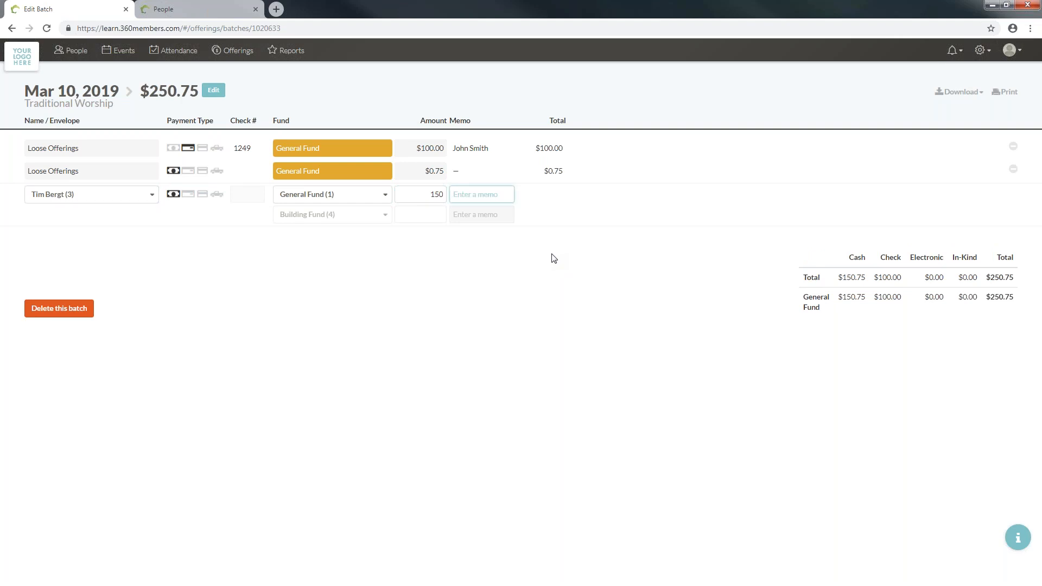
key("Return")
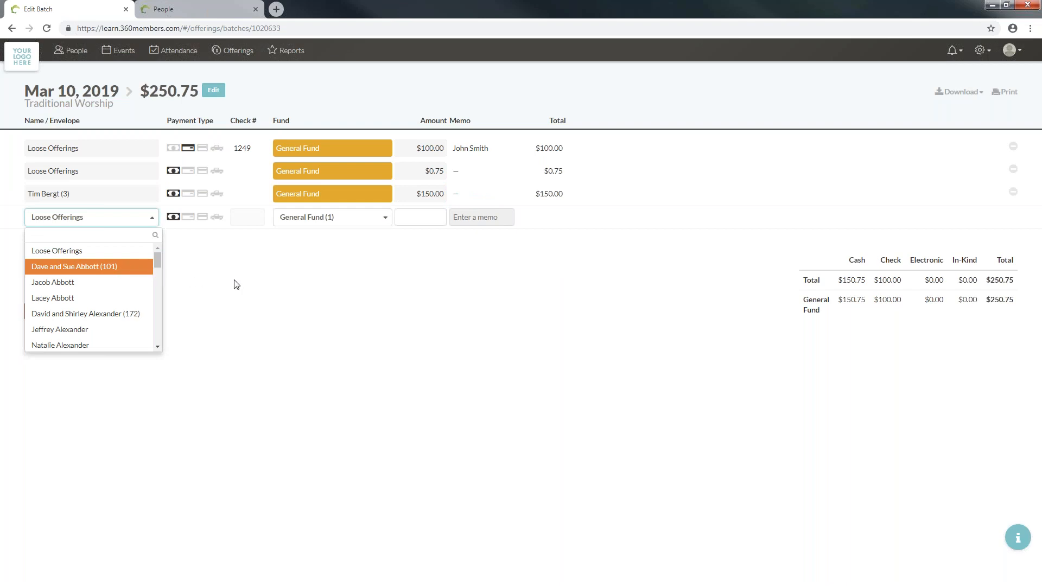
- Search the new offering's giver list by envelope number 101 and by two different last names, clearing each search
type("101")
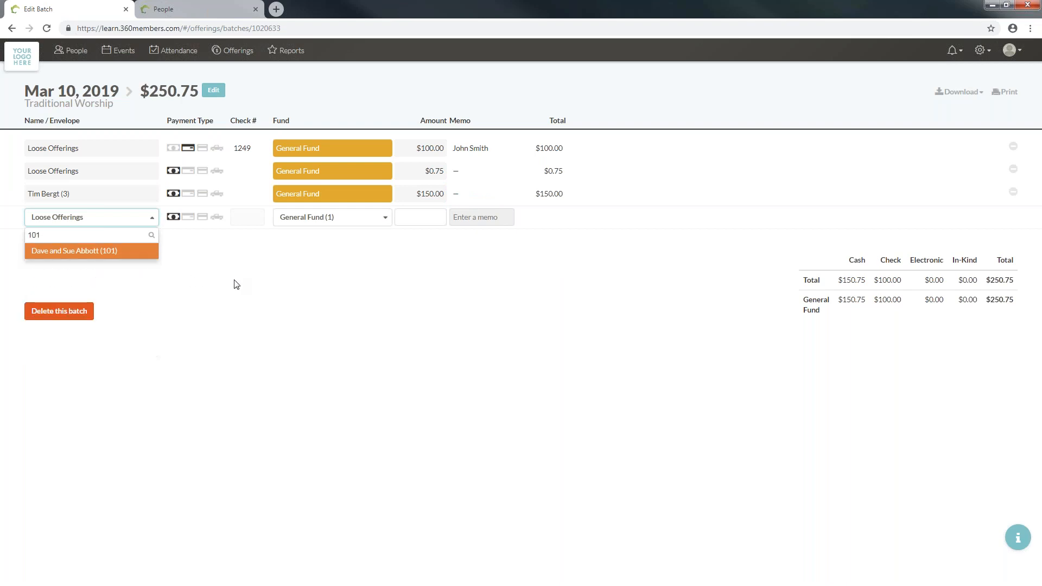
key("BackSpace")
key("BackSpace")
key("BackSpace")
type("Abbott")
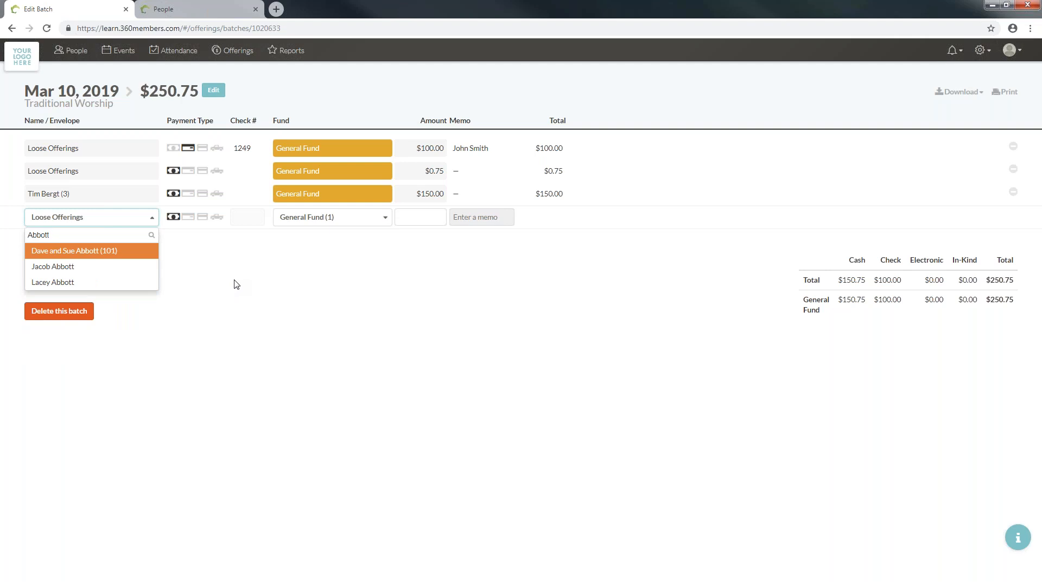
key("BackSpace")
key("BackSpace")
key("BackSpace")
key("BackSpace")
key("BackSpace")
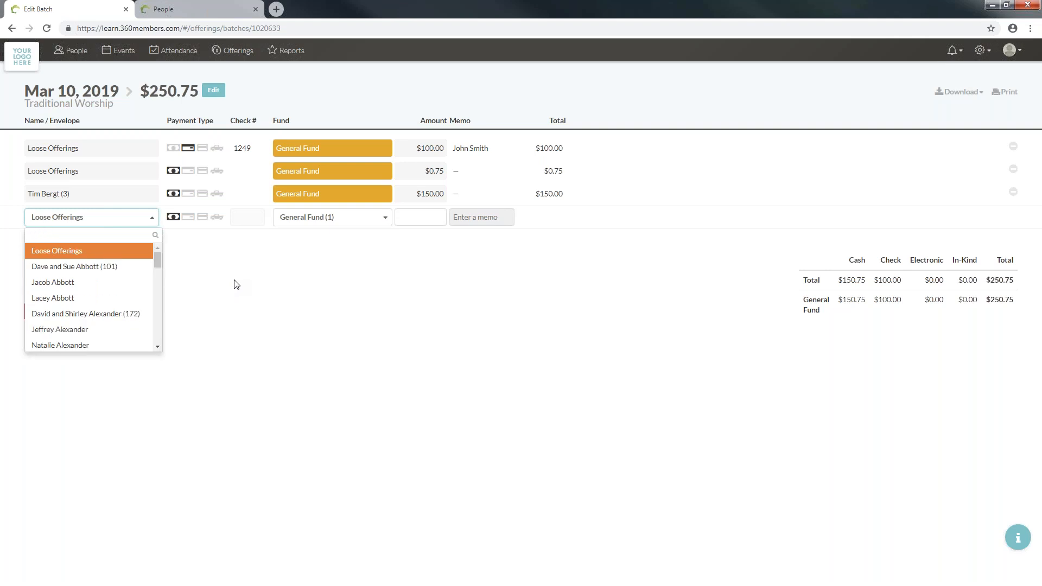
type("martin")
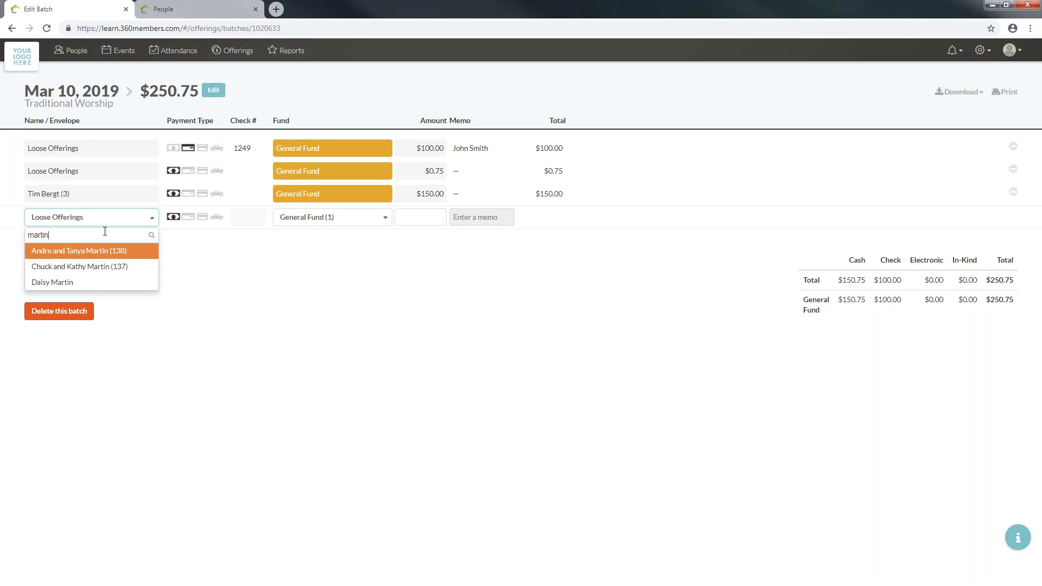
left_click_drag(65, 236, 6, 240)
- Select the giver with envelope 137 for the new offering and set its payment type to check
type("137")
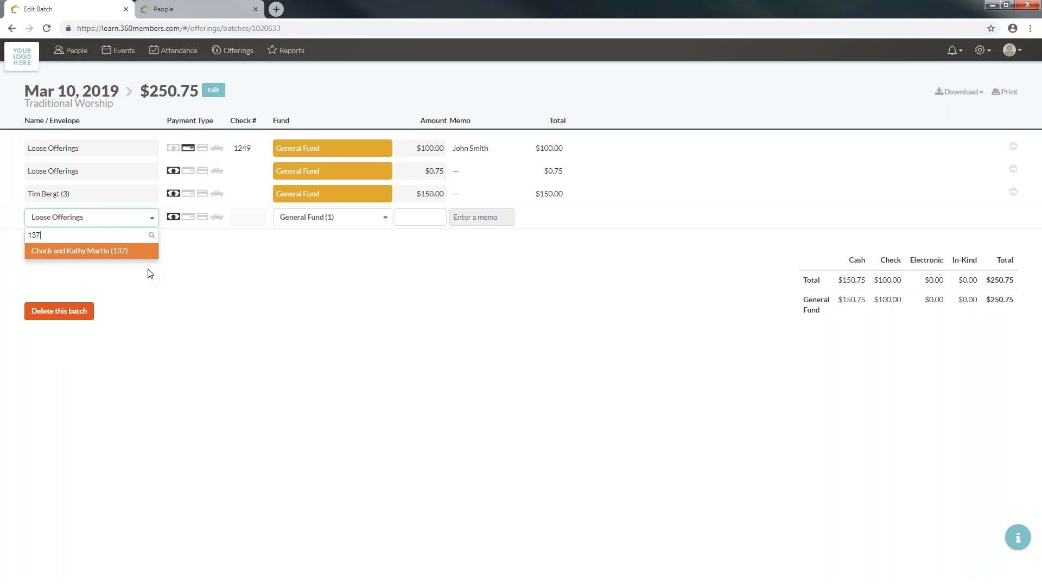
key("Return")
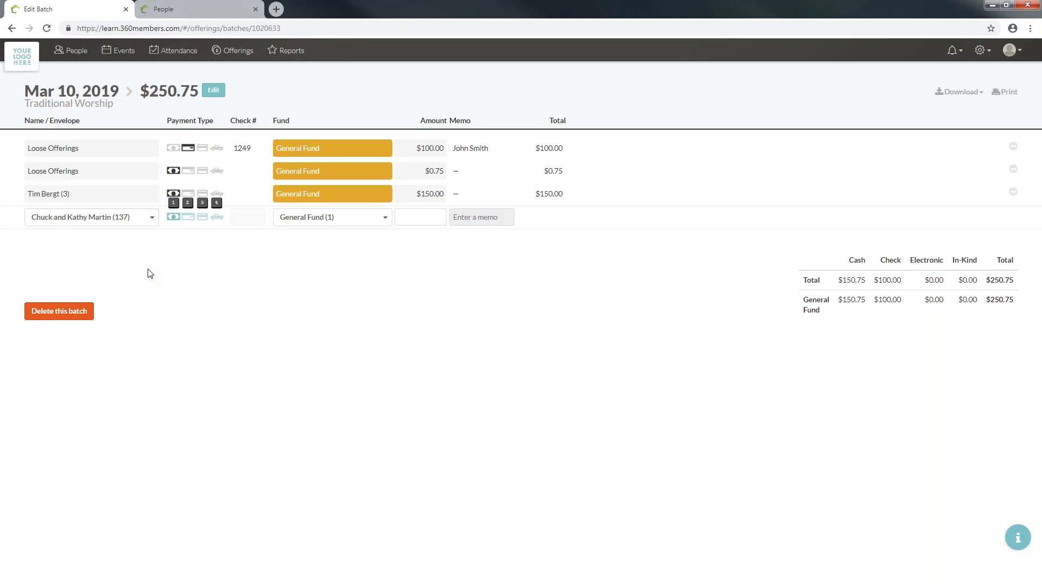
key("2")
key("3")
left_click(187, 218)
left_click(255, 217)
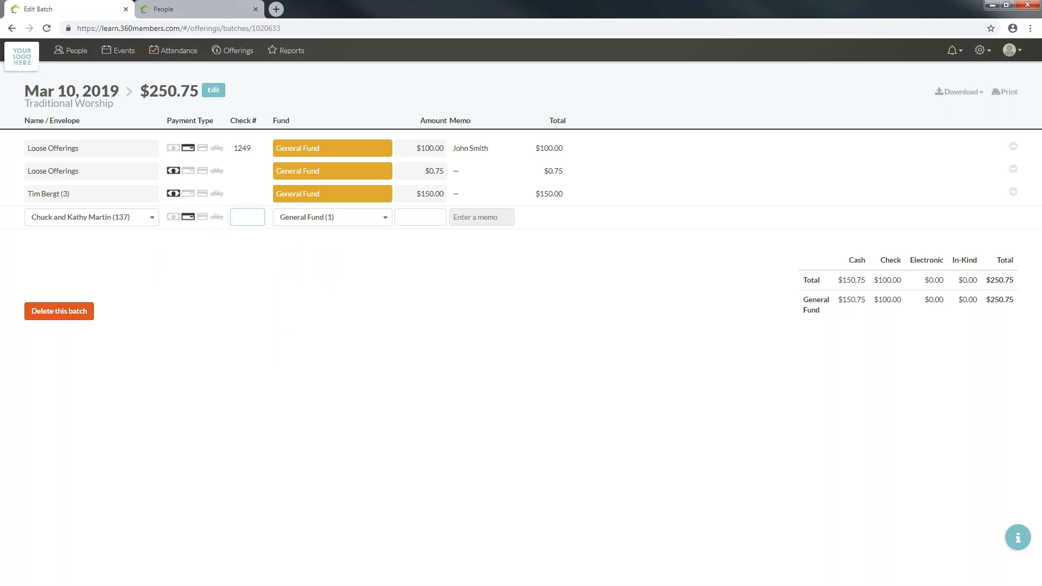
- Enter check number 135 with 100 for Building Fund (4) on the envelope 137 offering, and add it to the batch
type("135")
key("Tab")
type("4")
key("Tab")
type("100")
key("Tab")
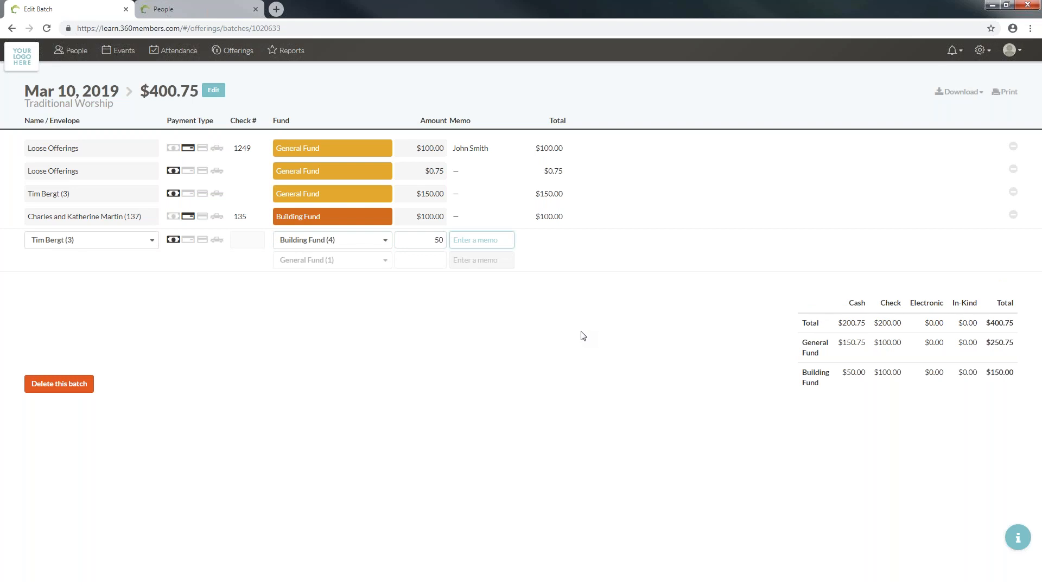
- Add a second fund line of 25 for Youth Fund (3) to the new cash offering for envelope 3
key("Tab")
key("Down")
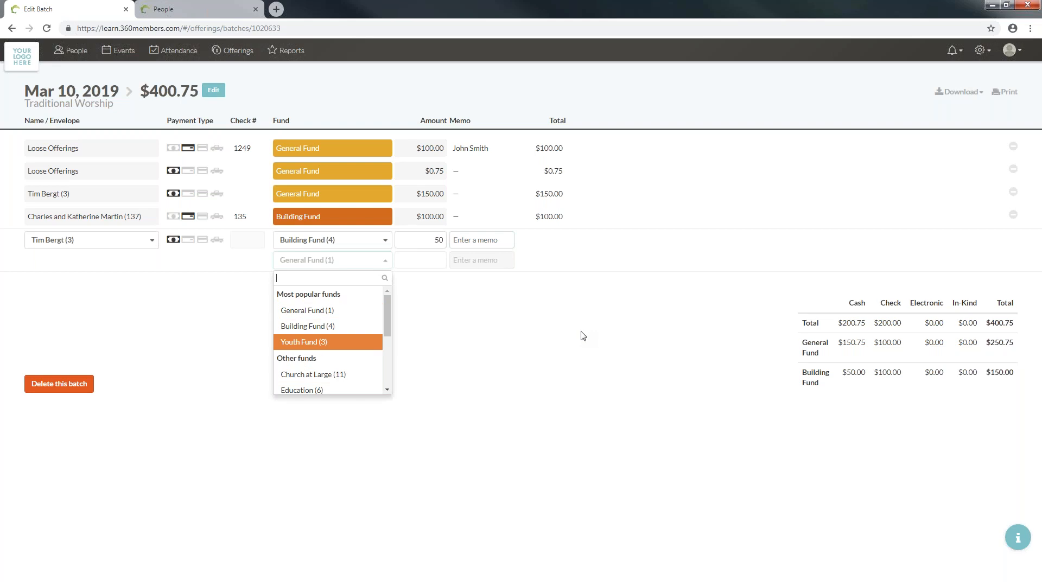
type("3")
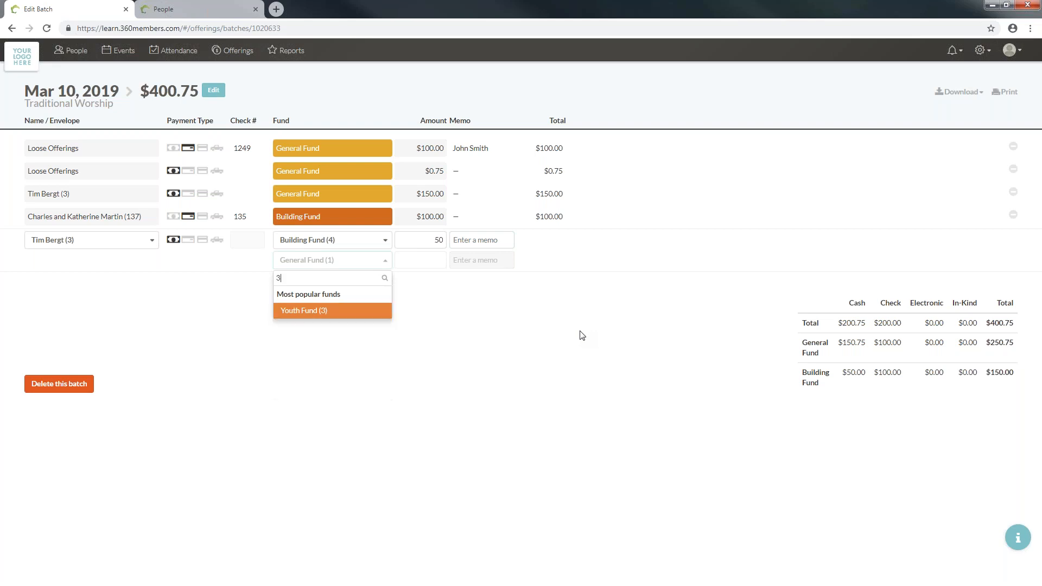
key("Tab")
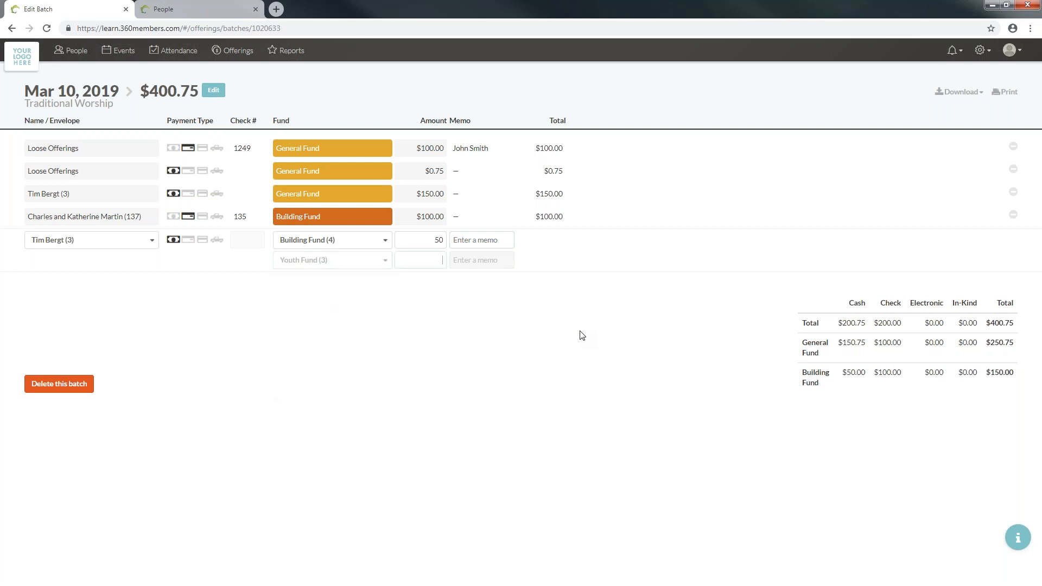
type("25")
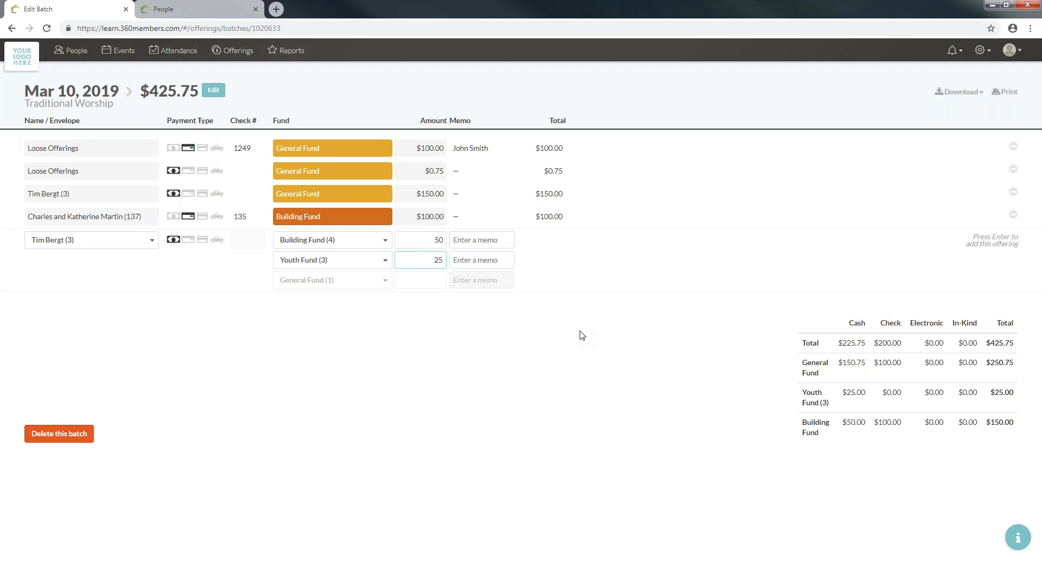
key("Tab")
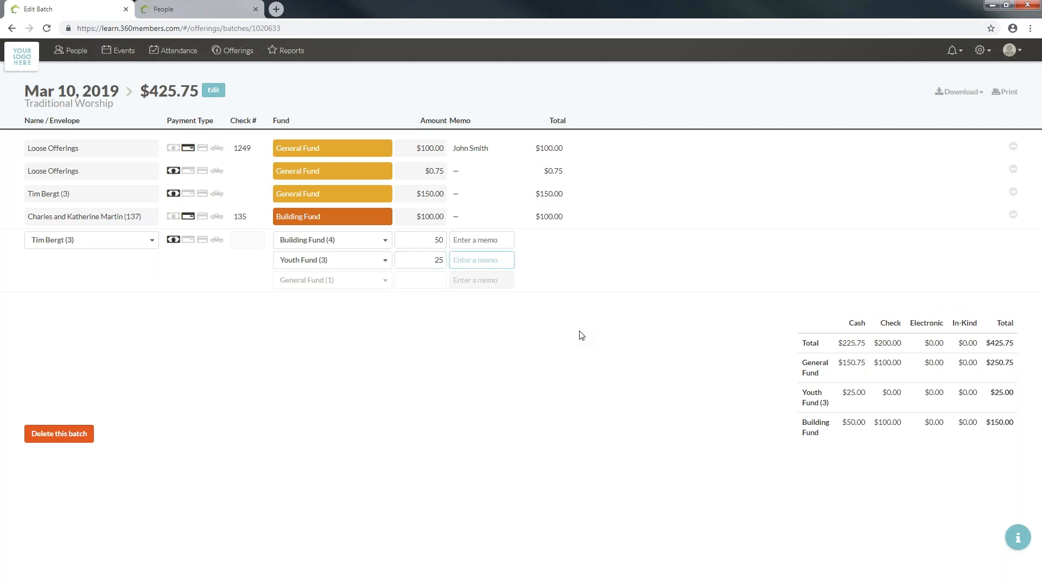
- Add a third fund line of 100 for Music Ministry (7) and add the split-fund offering to the batch
key("Tab")
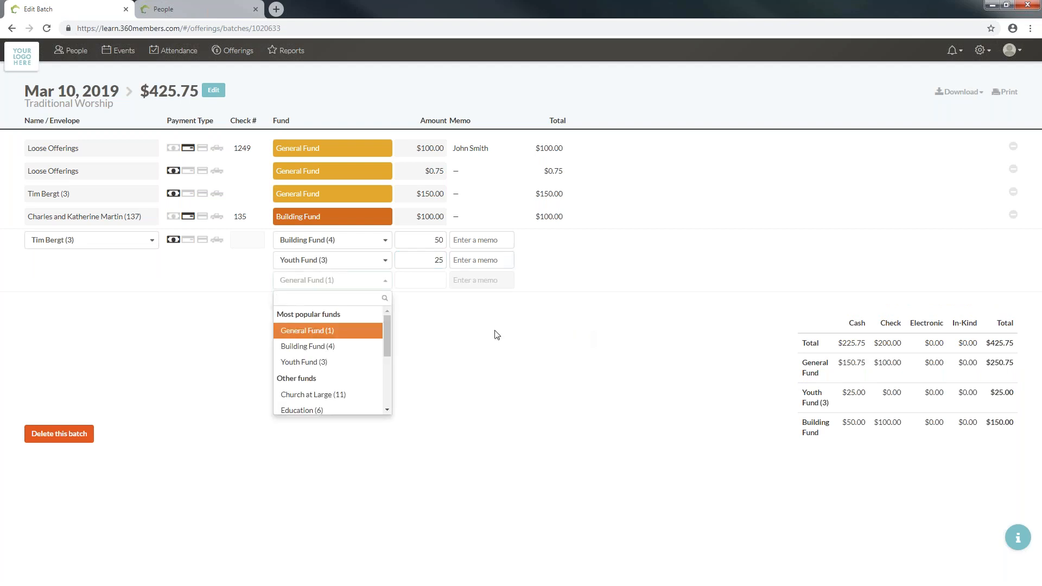
scroll(336, 380, "down", 2)
left_click(315, 378)
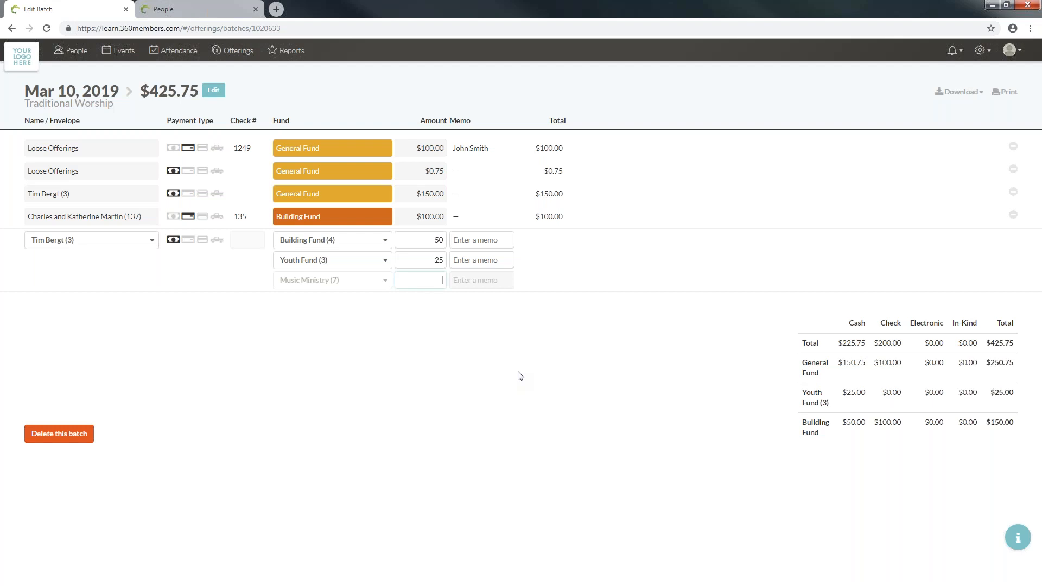
type("100")
key("Tab")
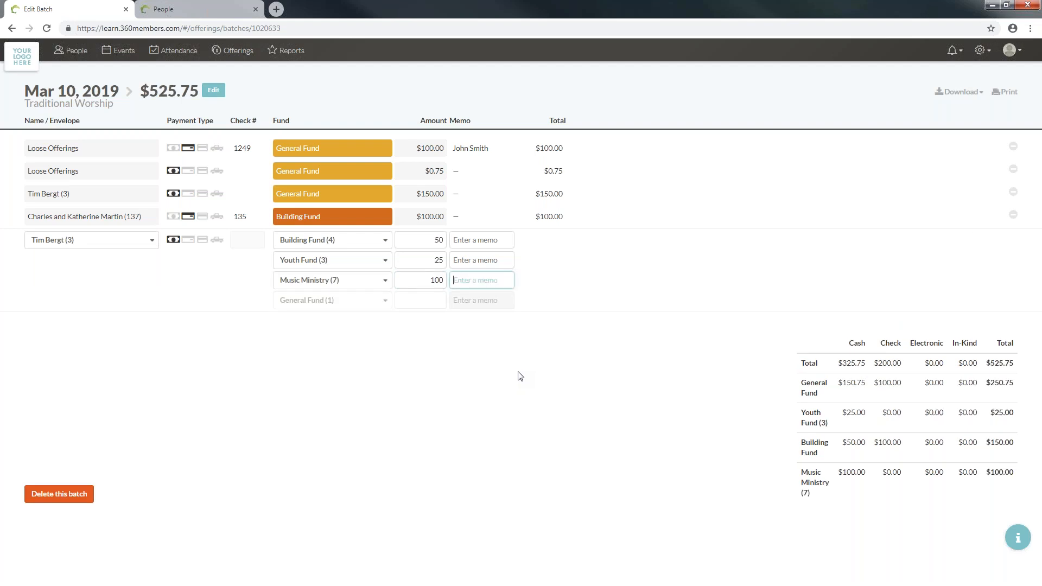
key("Return")
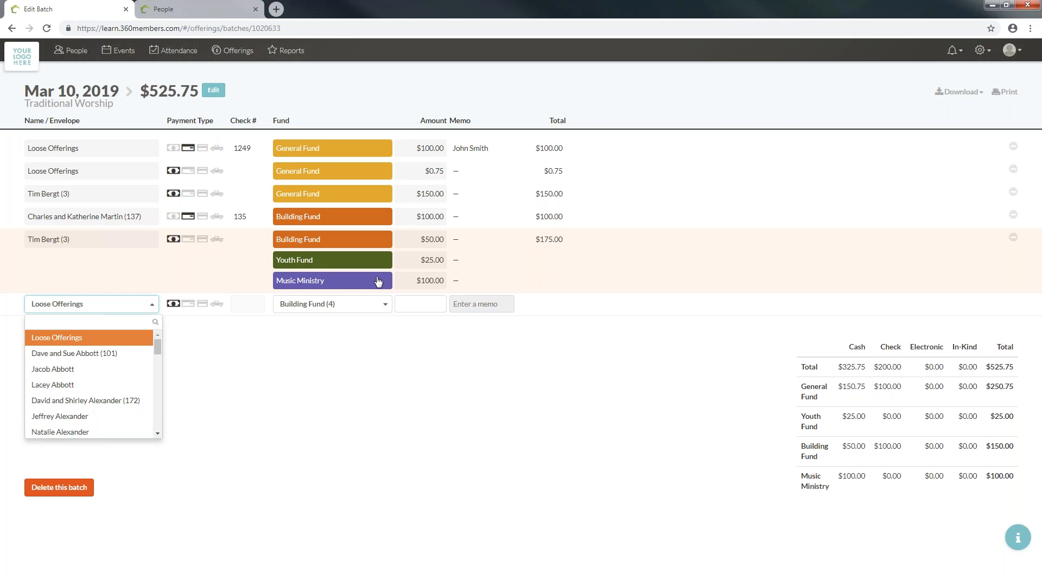
- Close the giver list, view the batch's print preview, and return to the batch
left_click(695, 459)
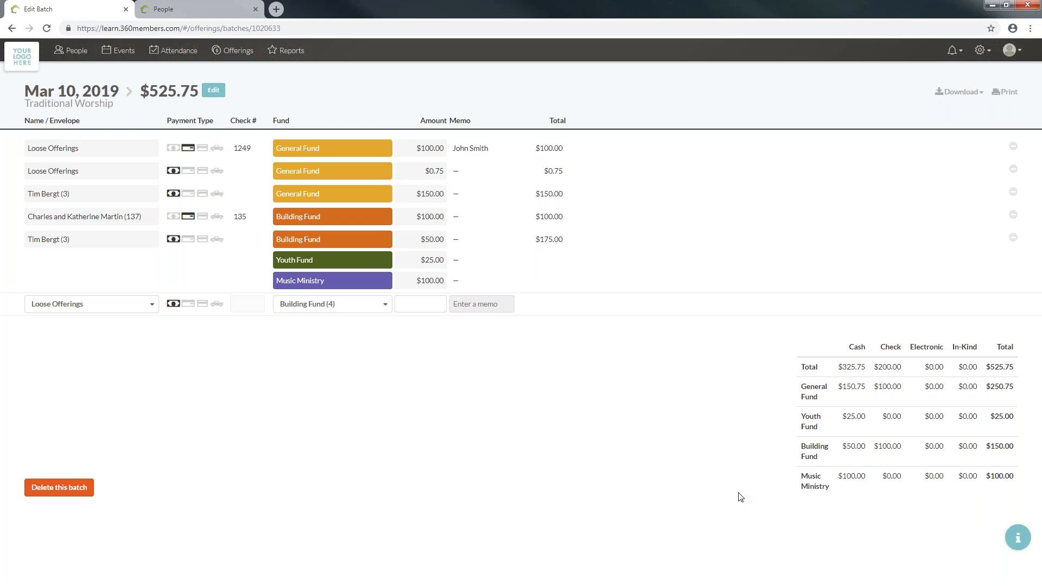
left_click(1005, 92)
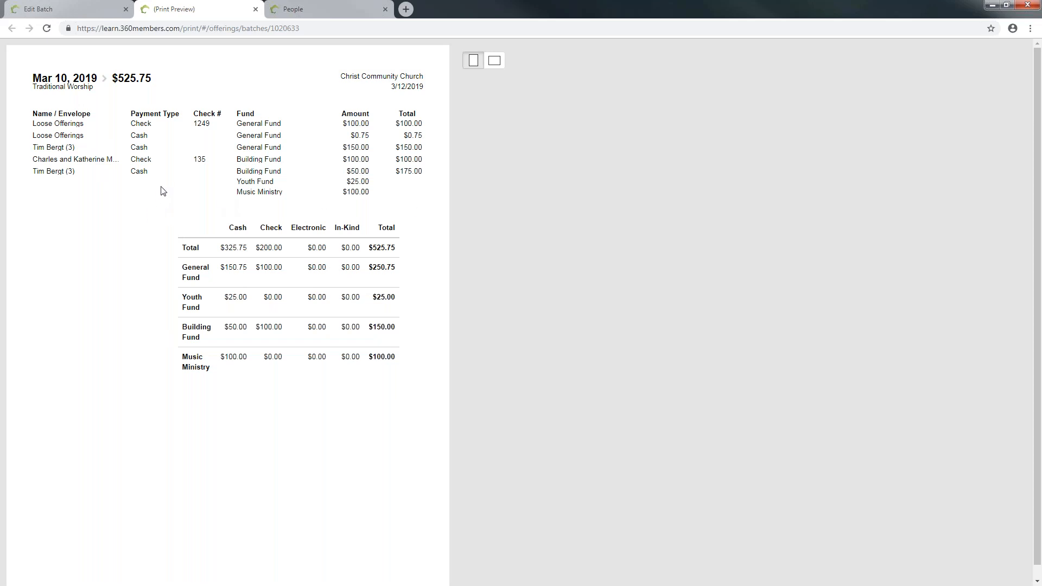
left_click(255, 9)
- Copy the batch's fund totals table and paste it into a blank Word document
left_click_drag(844, 350, 1015, 487)
left_click(1020, 461)
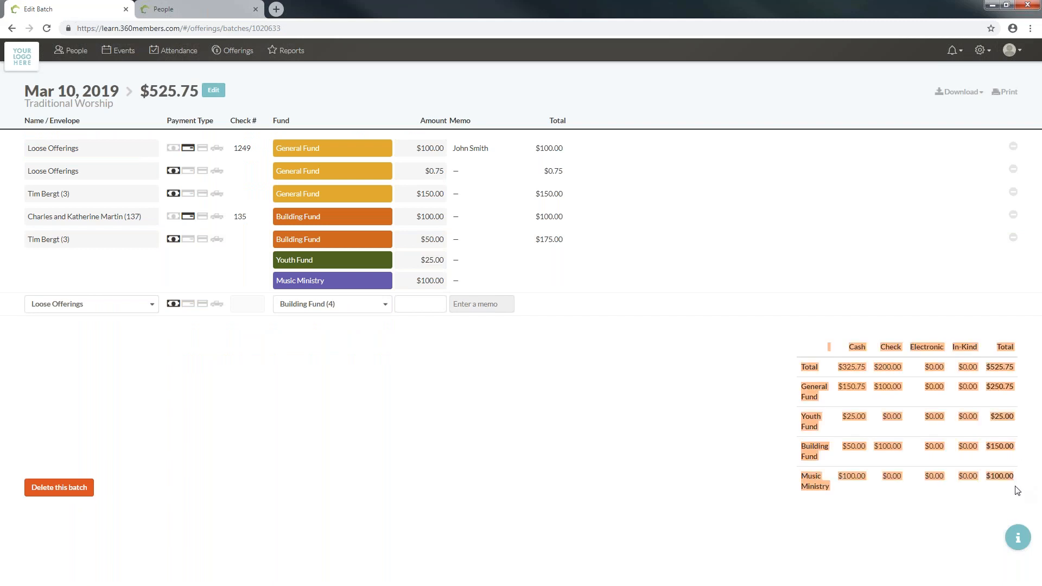
right_click(896, 417)
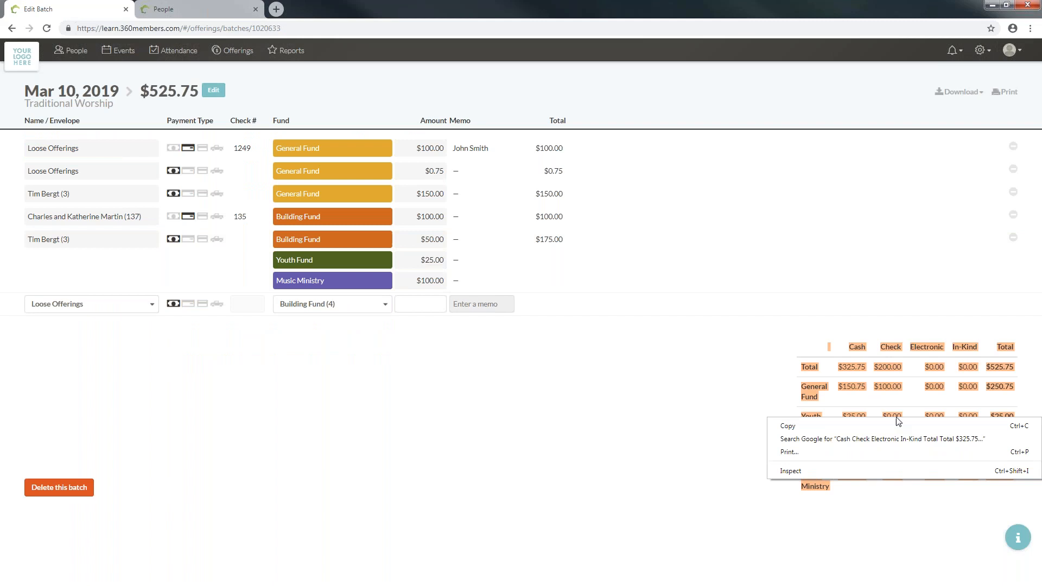
left_click(820, 426)
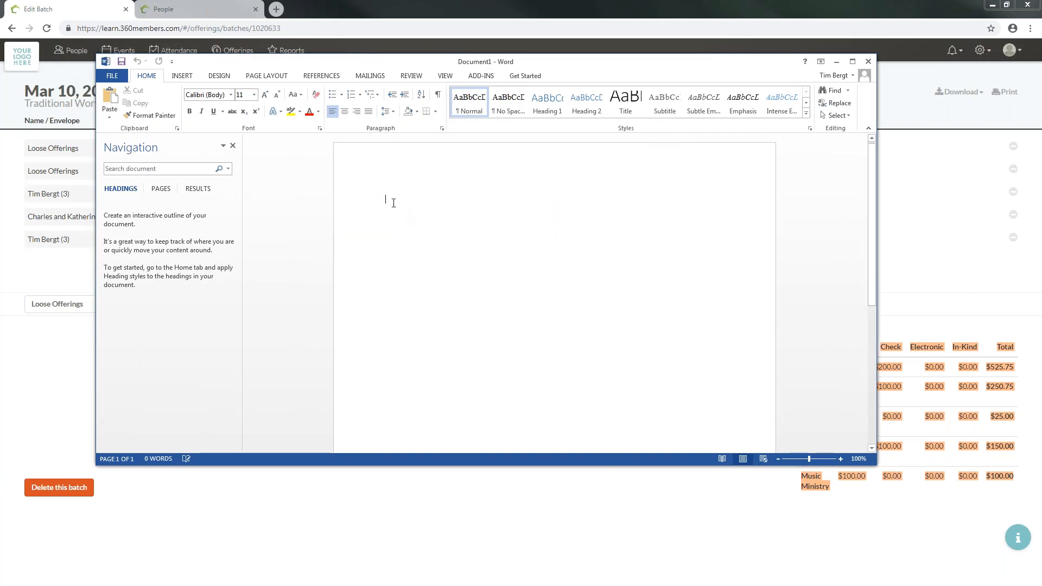
key("ctrl+v")
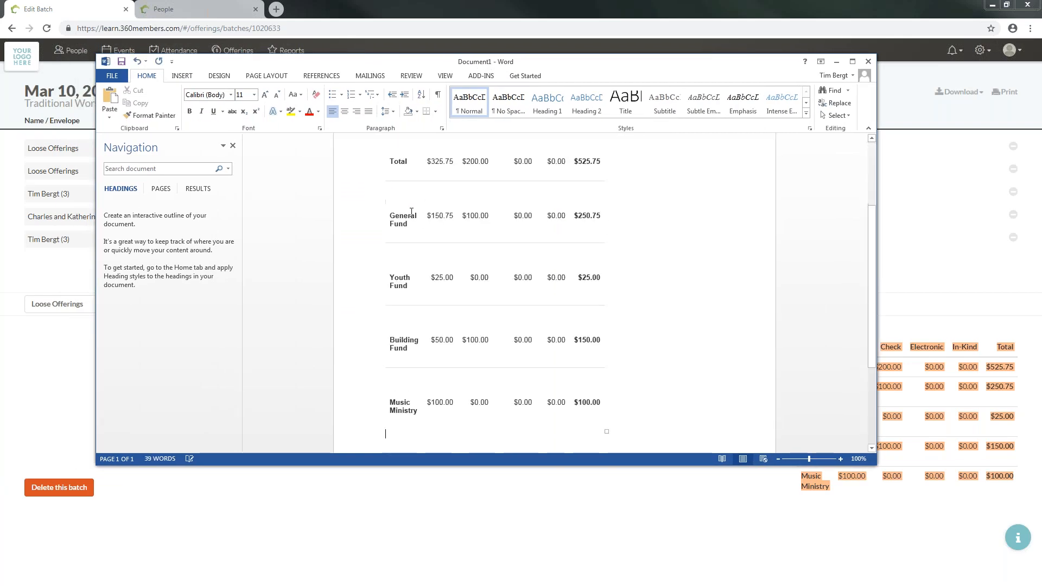
- Look over the pasted fund totals table and close the Word document without saving
scroll(724, 296, "up", 3)
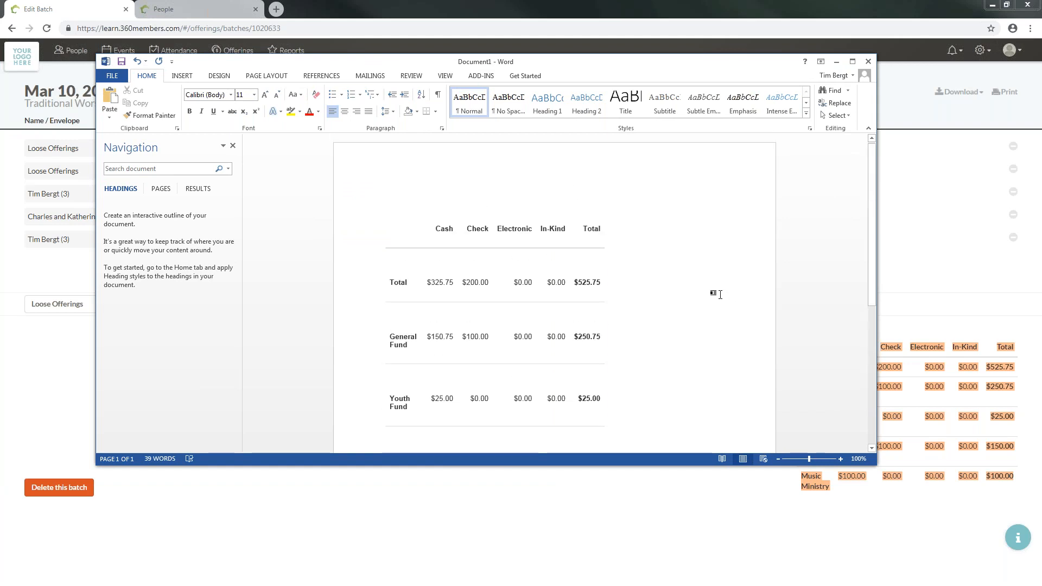
scroll(689, 230, "down", 5)
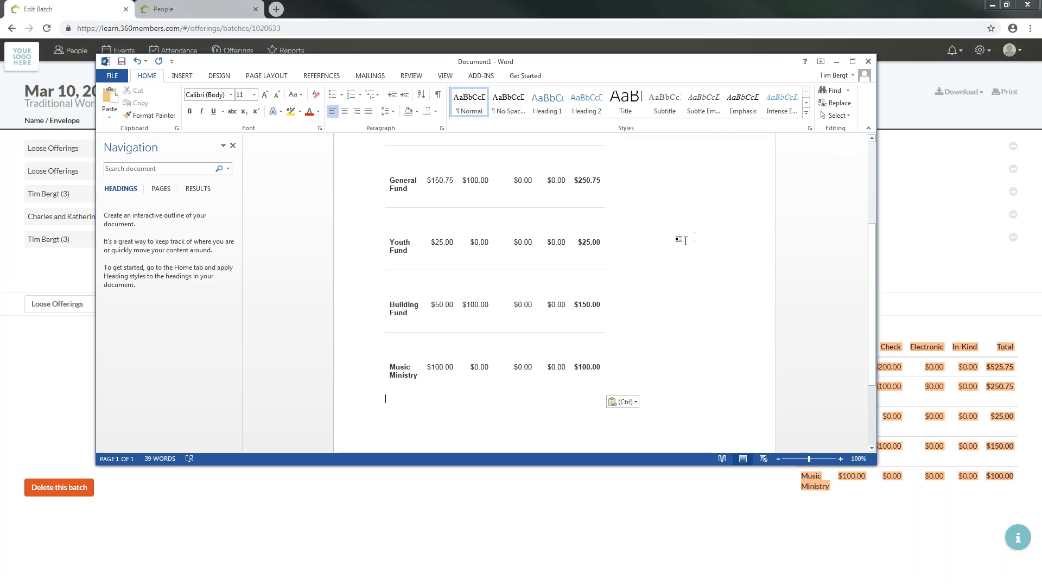
left_click(869, 61)
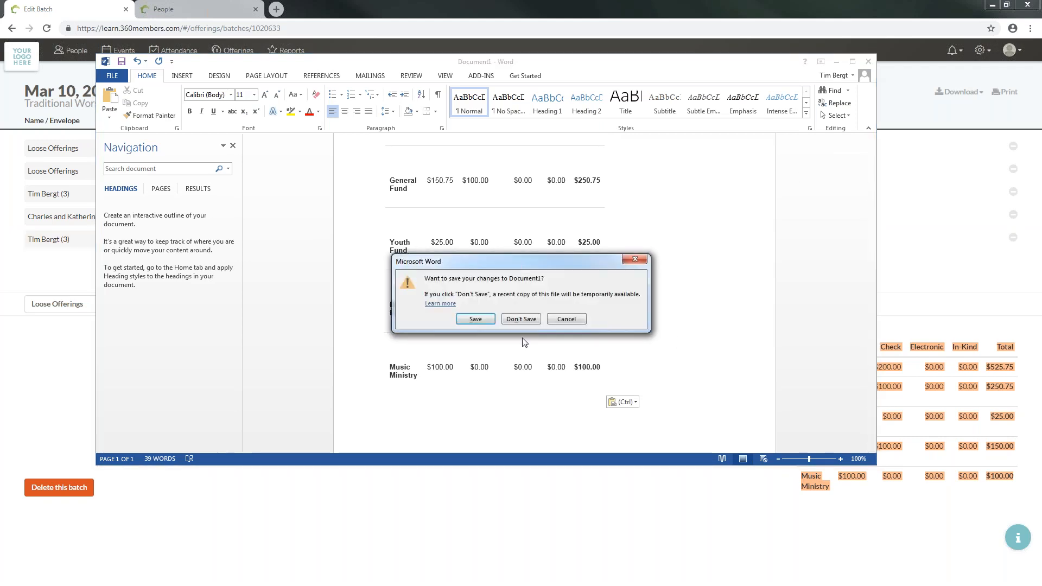
left_click(517, 320)
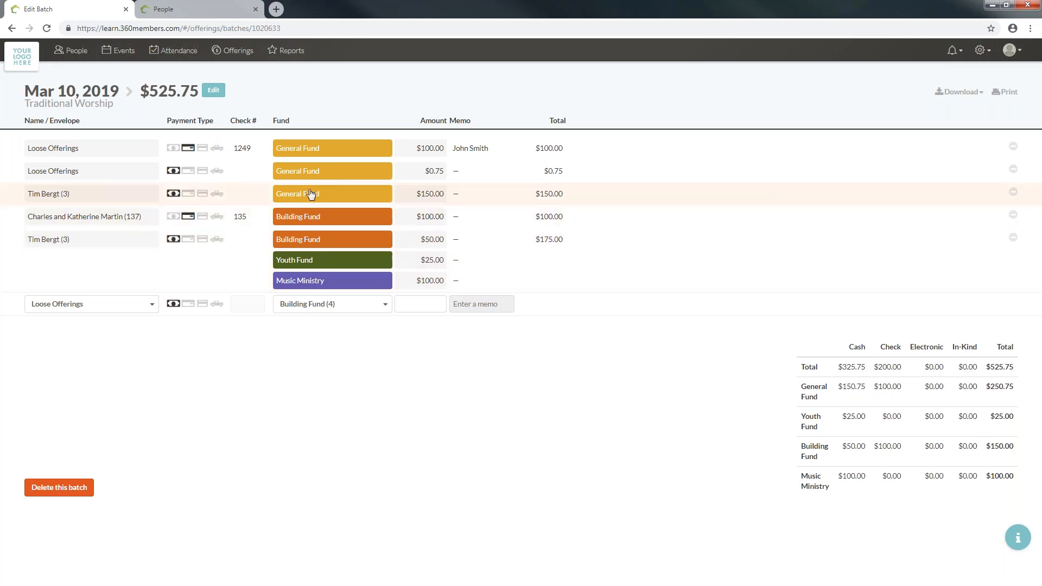
- Reassign the 150 General Fund cash offering from envelope 3 to the giver with envelope 109, and save it
left_click(98, 195)
left_click(106, 194)
scroll(93, 302, "down", 3)
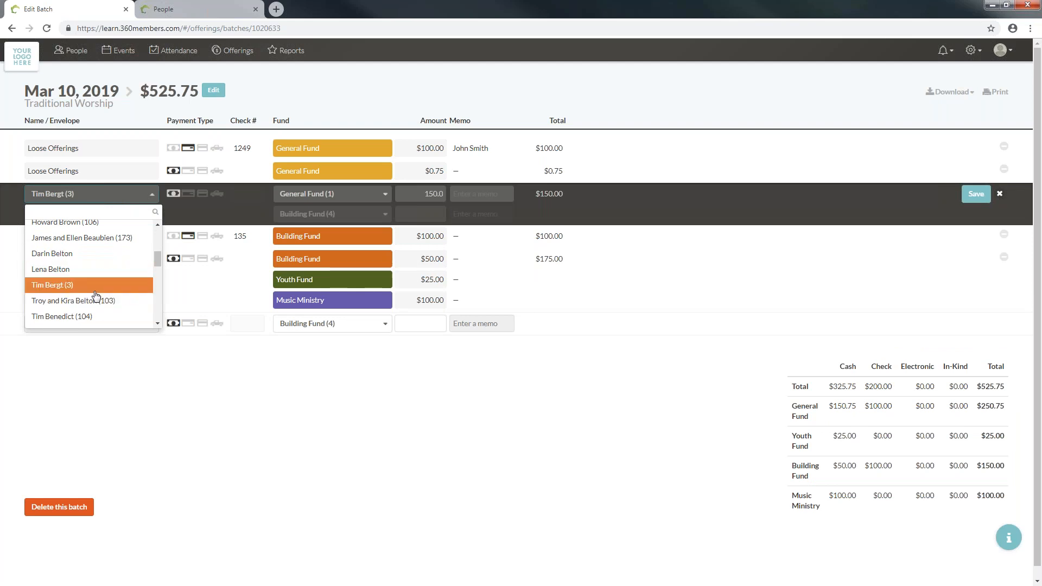
scroll(96, 296, "down", 2)
scroll(97, 294, "down", 3)
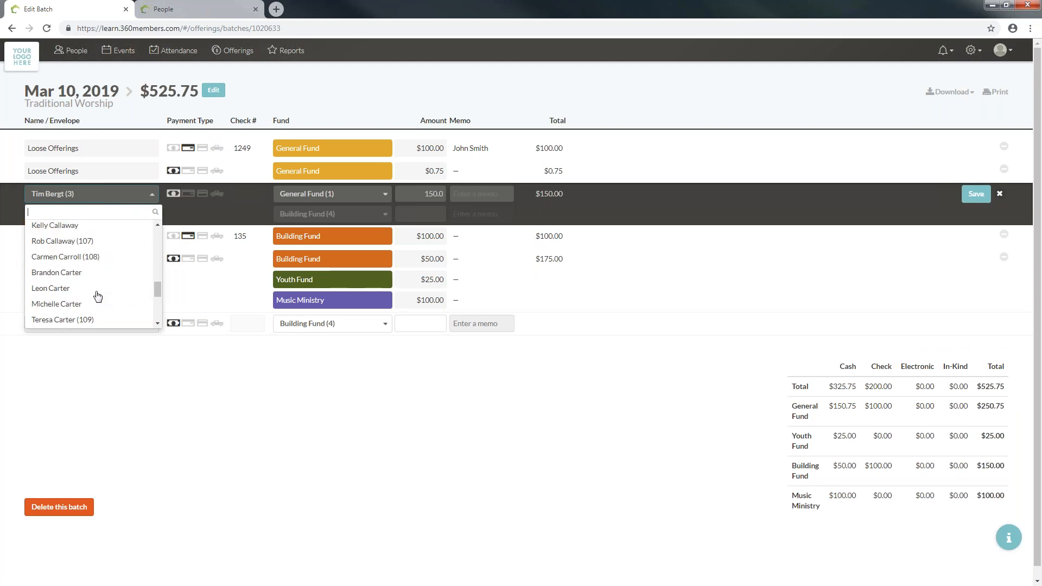
left_click(82, 320)
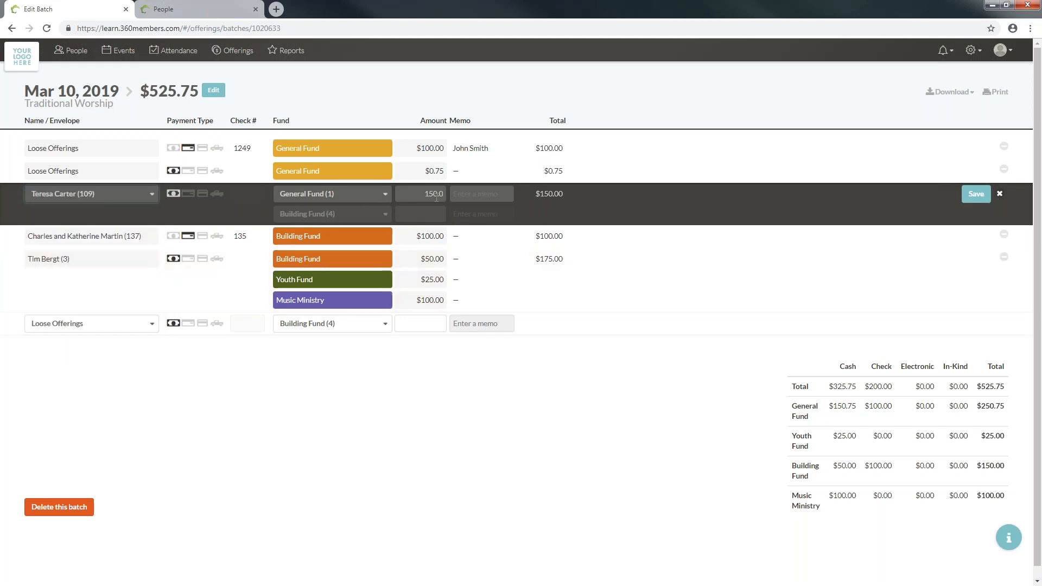
left_click(971, 200)
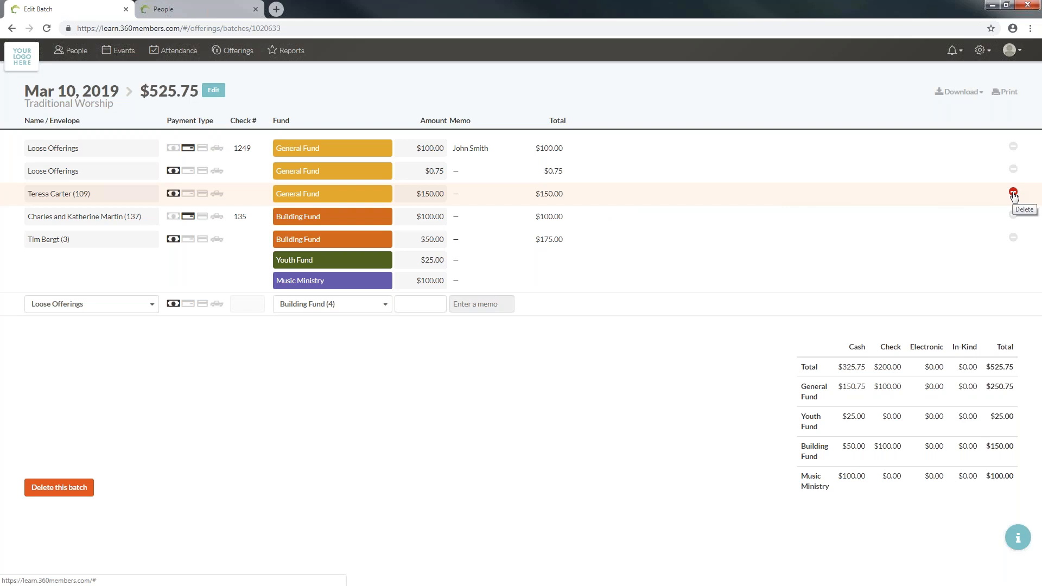
- Delete the General Fund offering for envelope 109 from the batch
left_click(1013, 193)
left_click(980, 197)
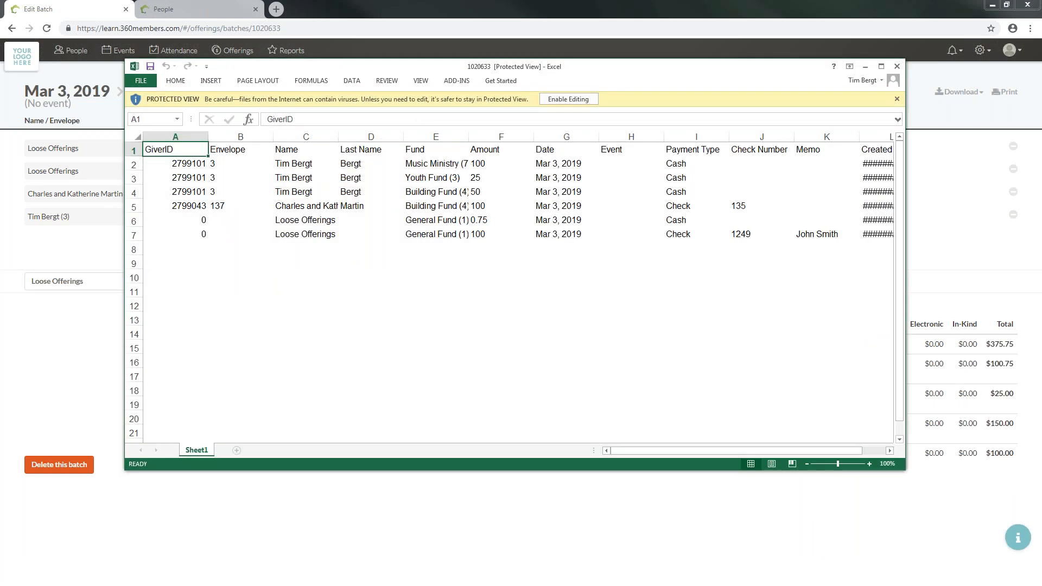
- Enable editing in the downloaded Excel workbook and format the whole sheet with font size 10 and auto-fitted column widths
left_click(557, 100)
left_click(149, 179)
left_click(304, 111)
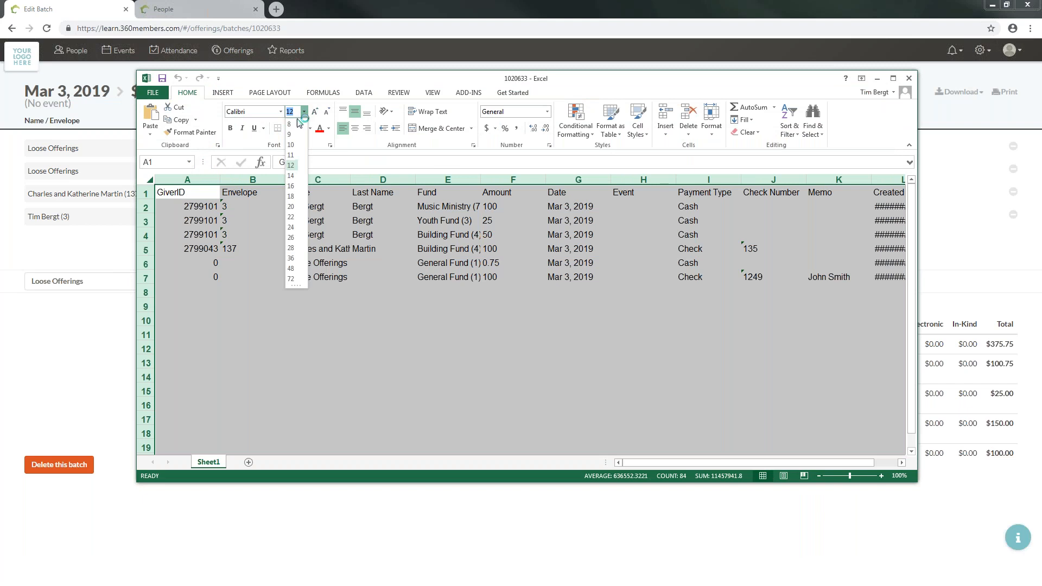
left_click(290, 149)
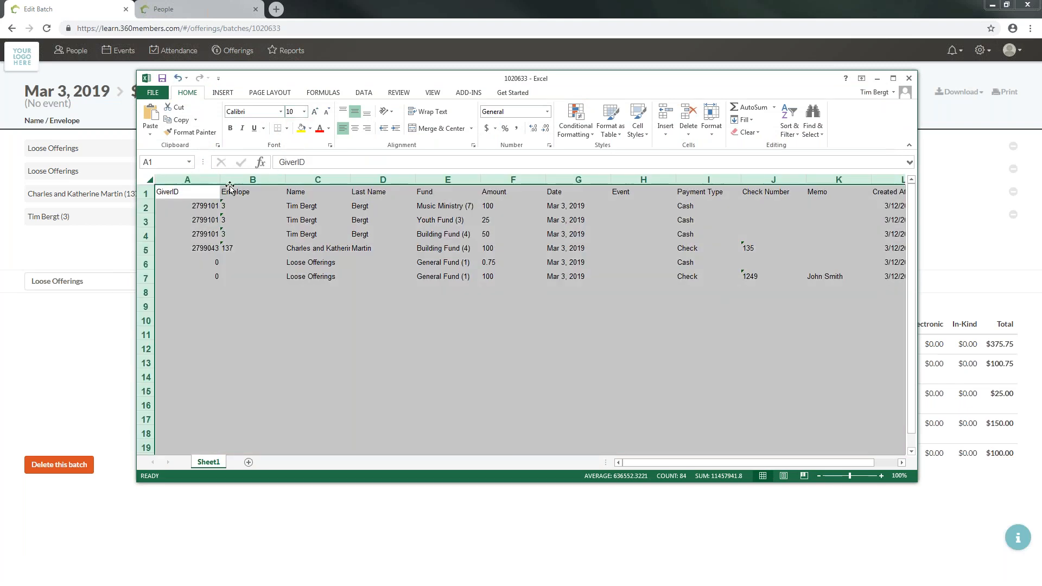
double_click(220, 179)
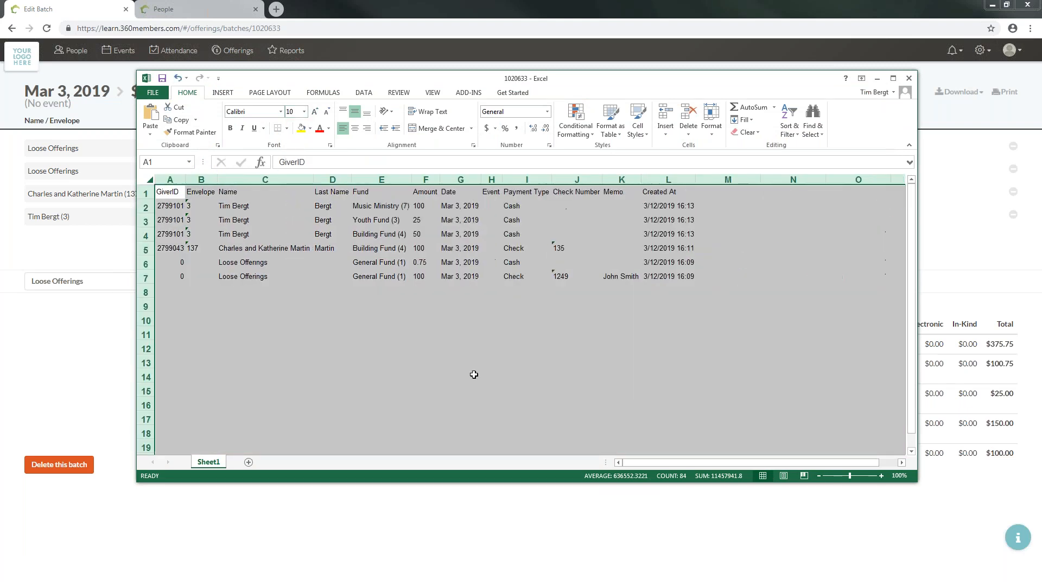
- Deselect the sheet's cells and close the Excel workbook without saving the changes
left_click(749, 410)
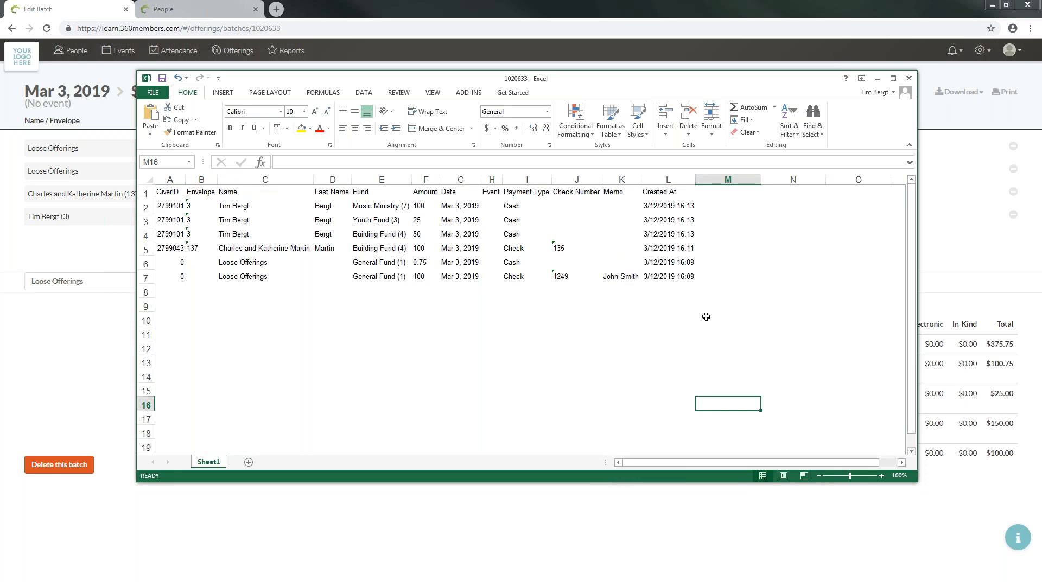
left_click(909, 79)
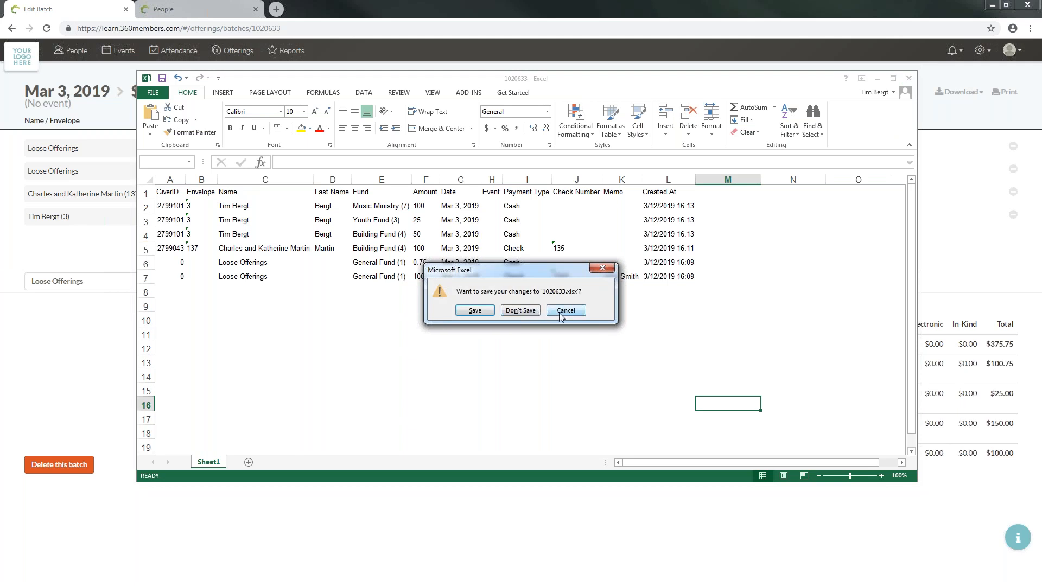
left_click(536, 311)
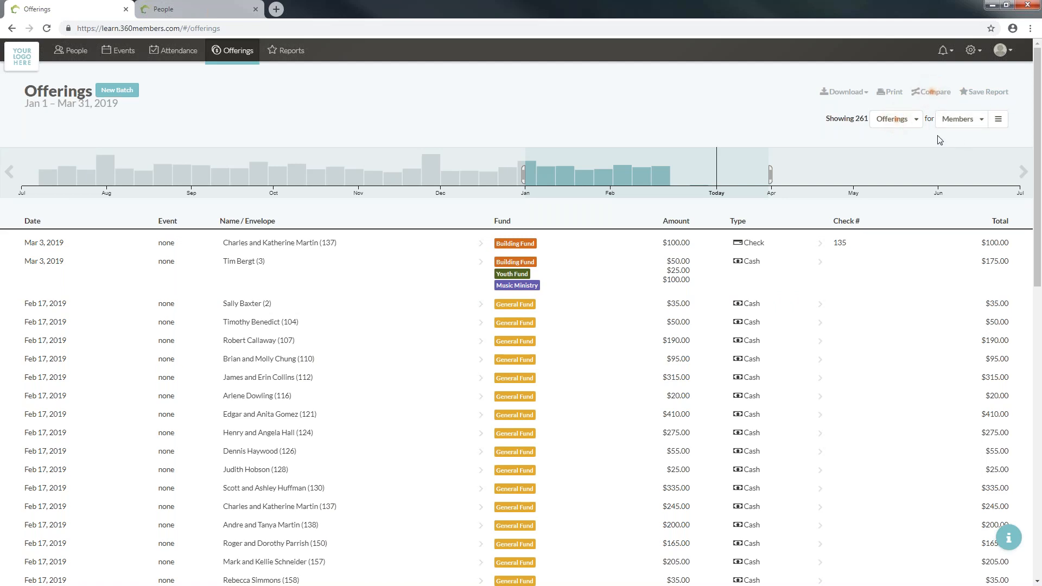
- Show the Everyone group in the People Givers list and hide the Next envelope number column
left_click(977, 120)
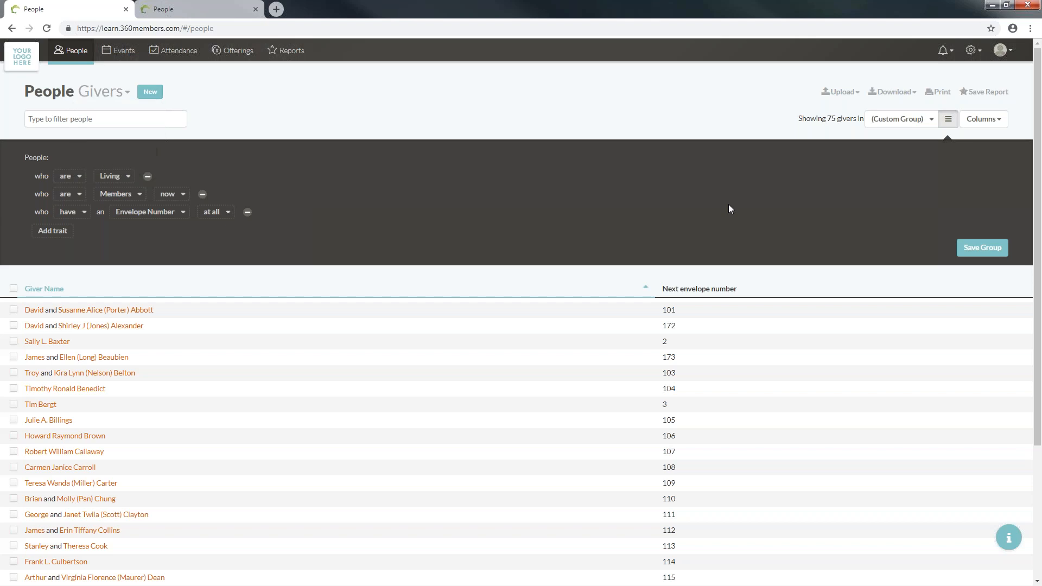
left_click(958, 125)
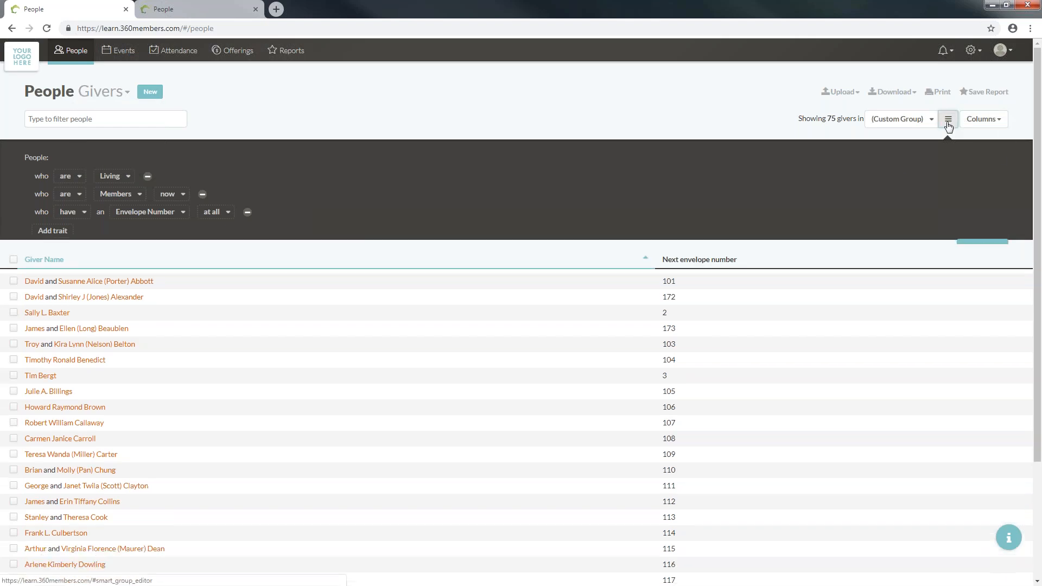
left_click(931, 123)
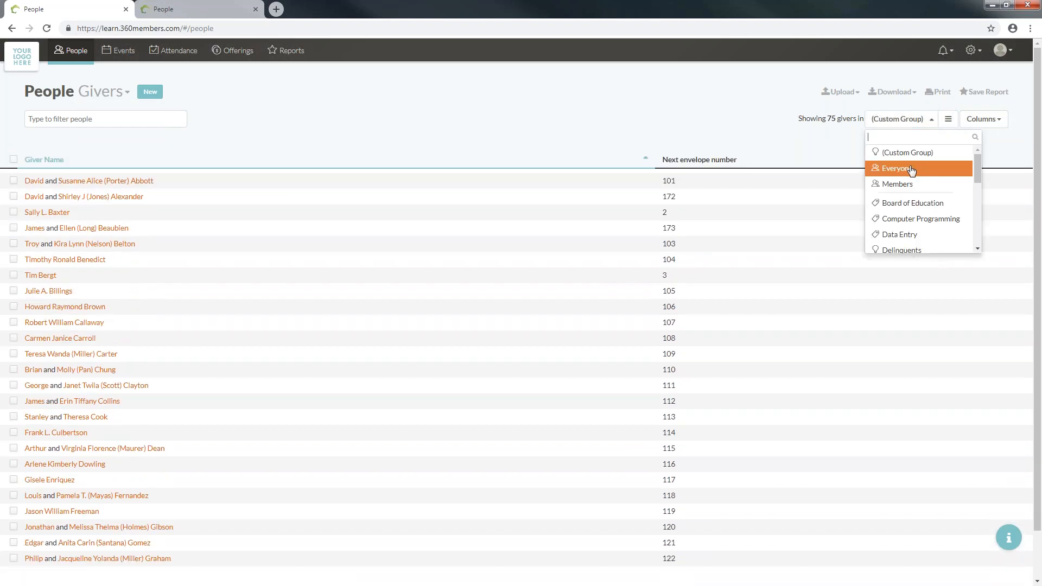
left_click(912, 169)
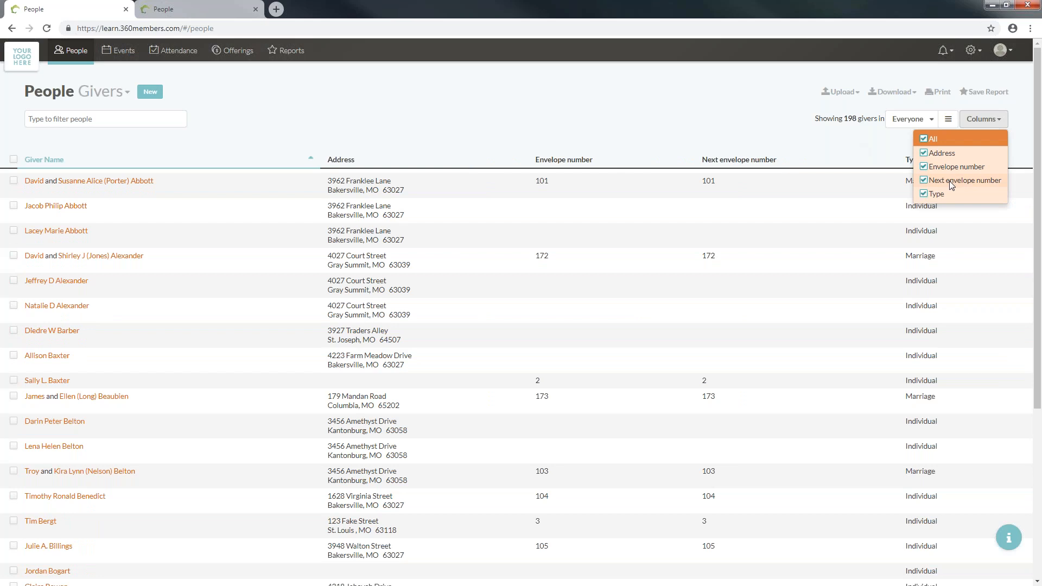
left_click(951, 183)
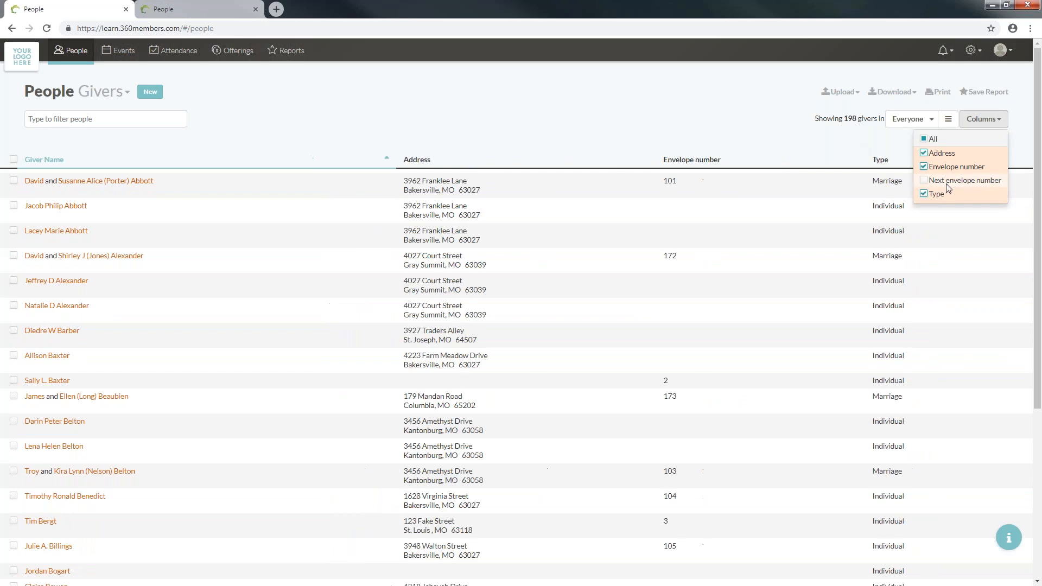
- Filter the Givers list to people who have contributed any amount to any fund during the year 2019
left_click(699, 110)
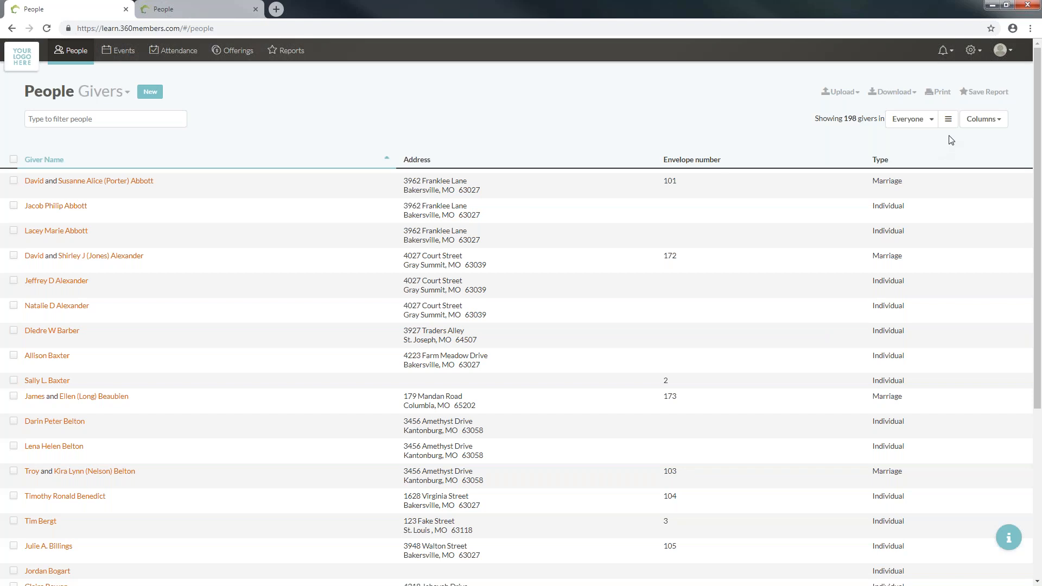
left_click(949, 120)
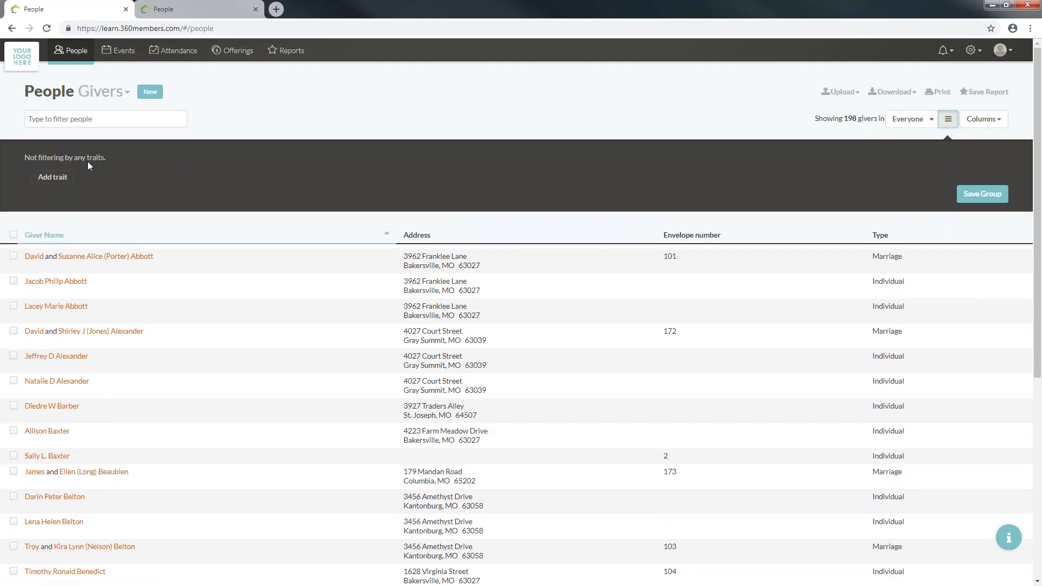
left_click(59, 182)
left_click(144, 273)
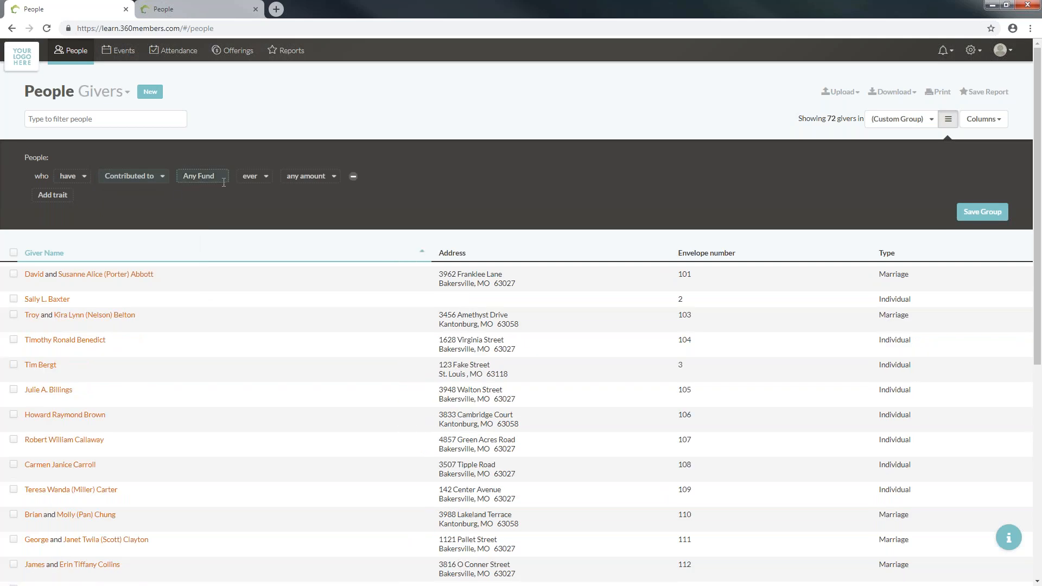
left_click(264, 178)
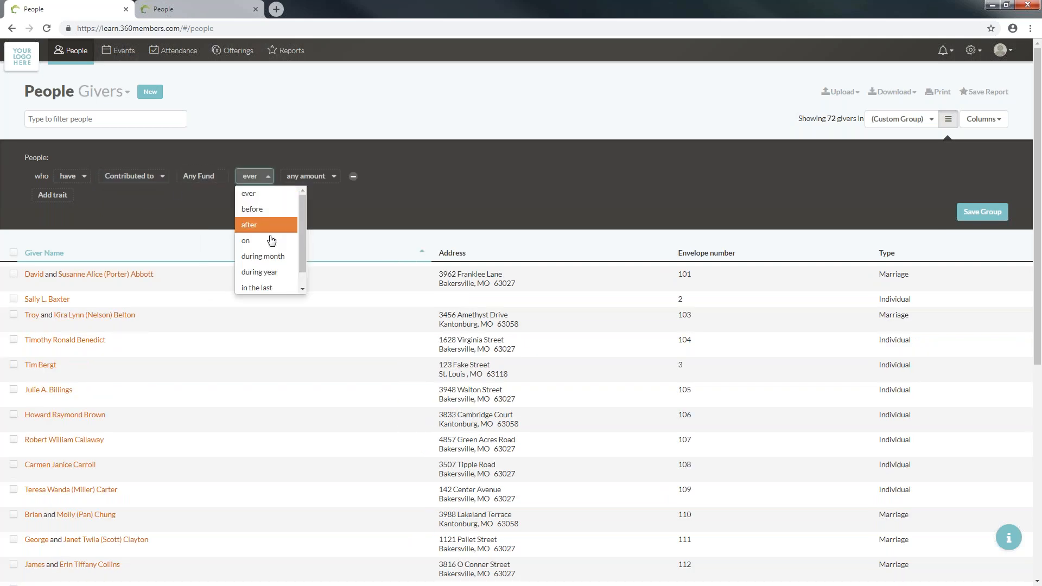
left_click(269, 272)
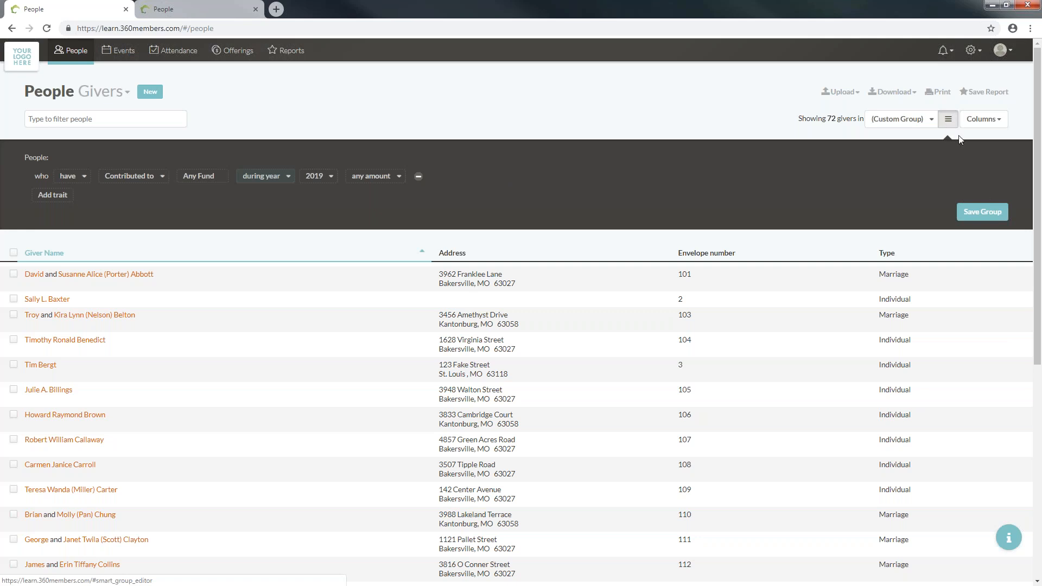
left_click(948, 119)
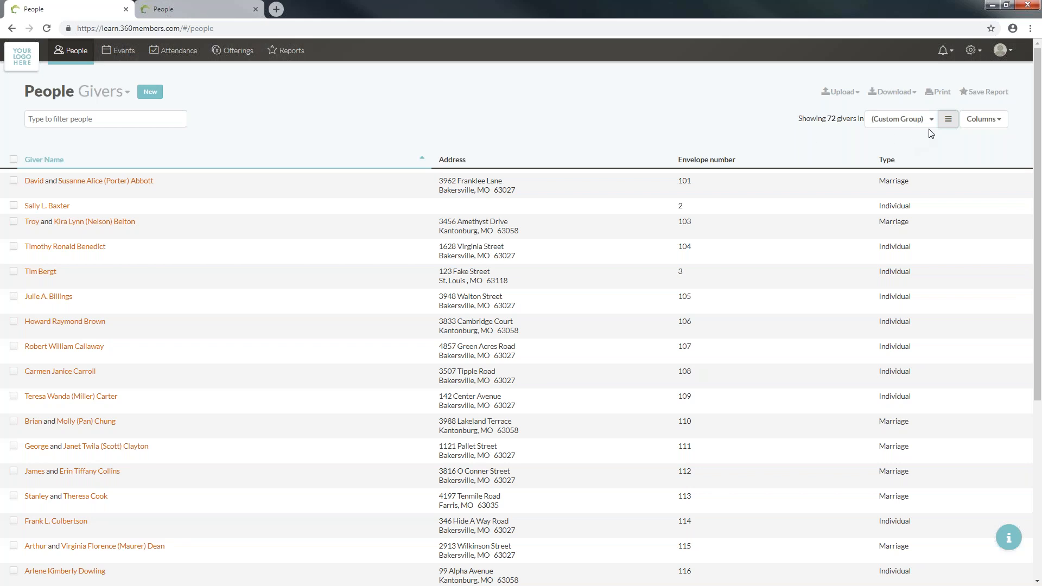
left_click(947, 120)
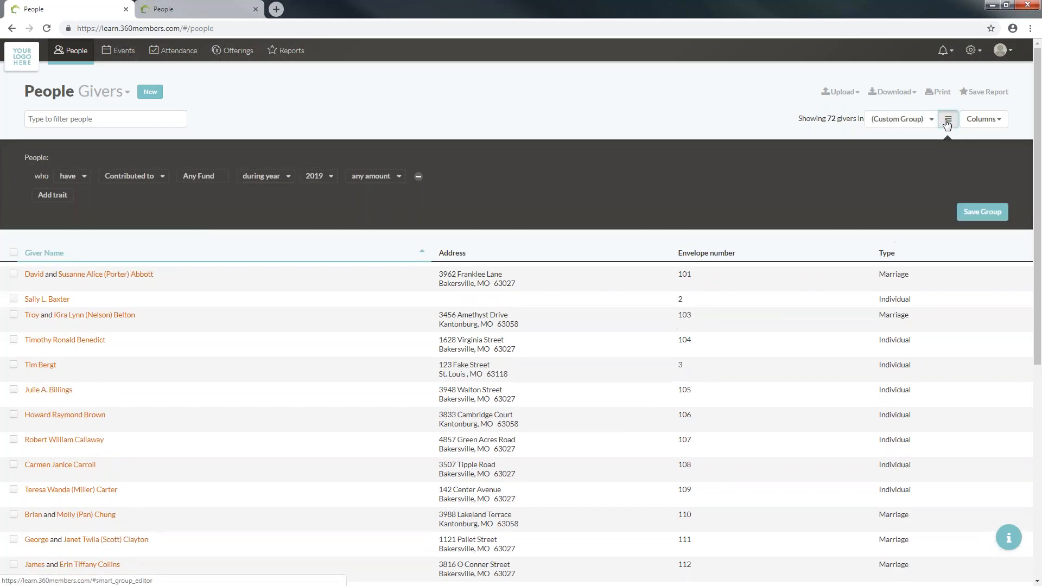
left_click(947, 125)
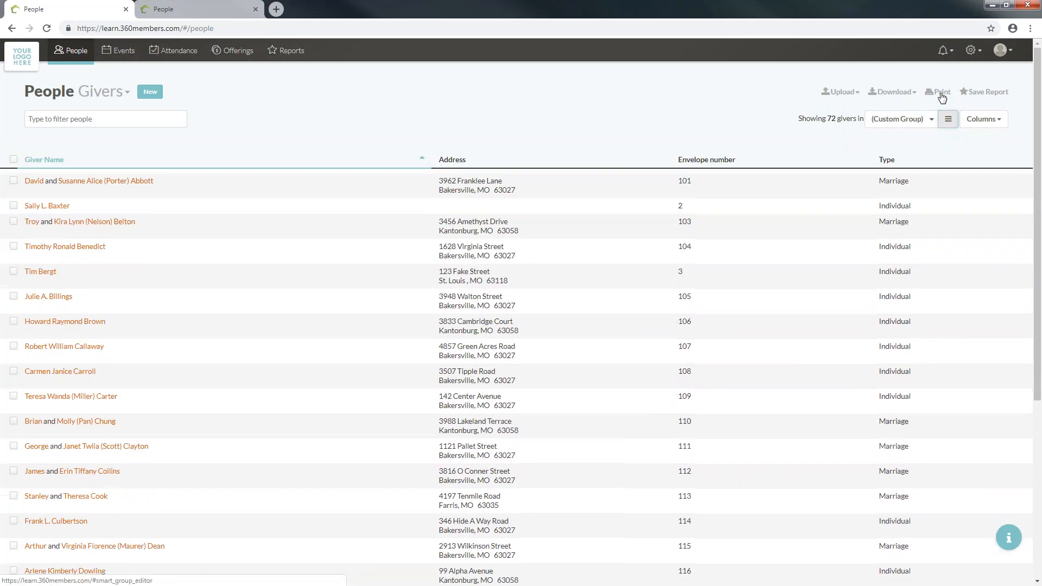
- Start contribution statements for the filtered givers with a date range of Jan 1, 2019 to Mar 31, 2019
left_click(894, 93)
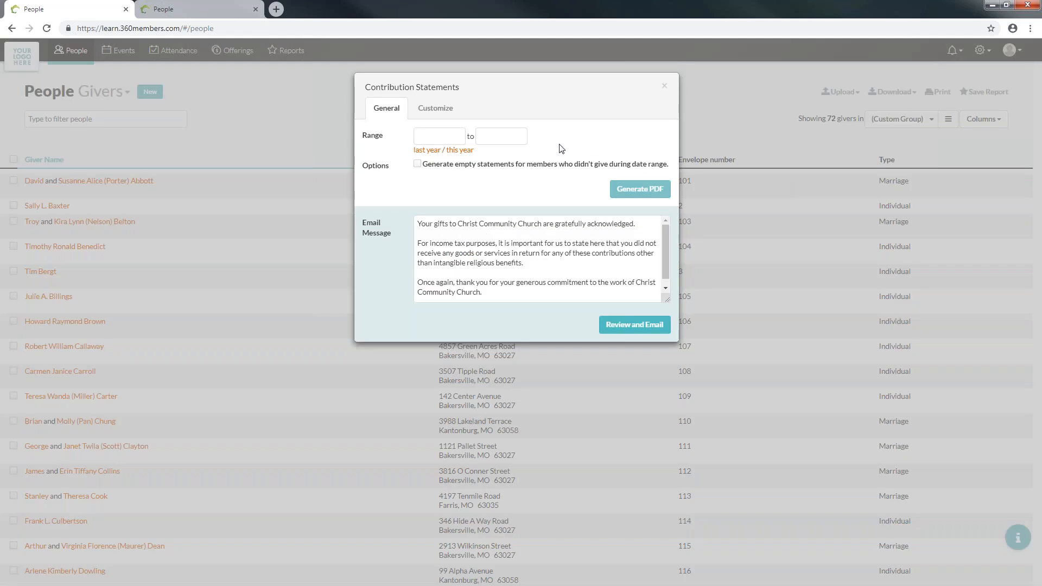
left_click(452, 151)
left_click(505, 136)
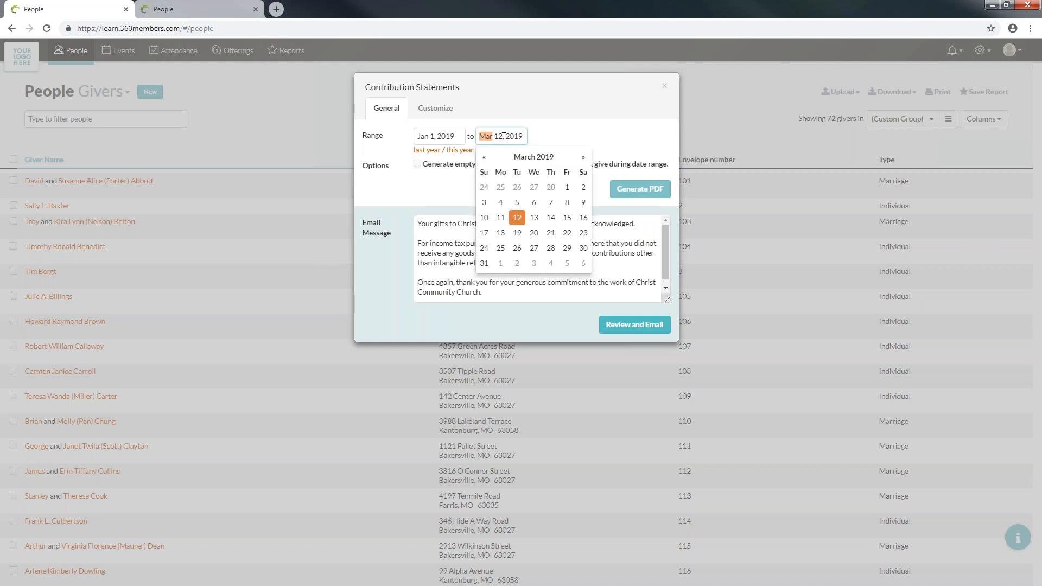
left_click(484, 264)
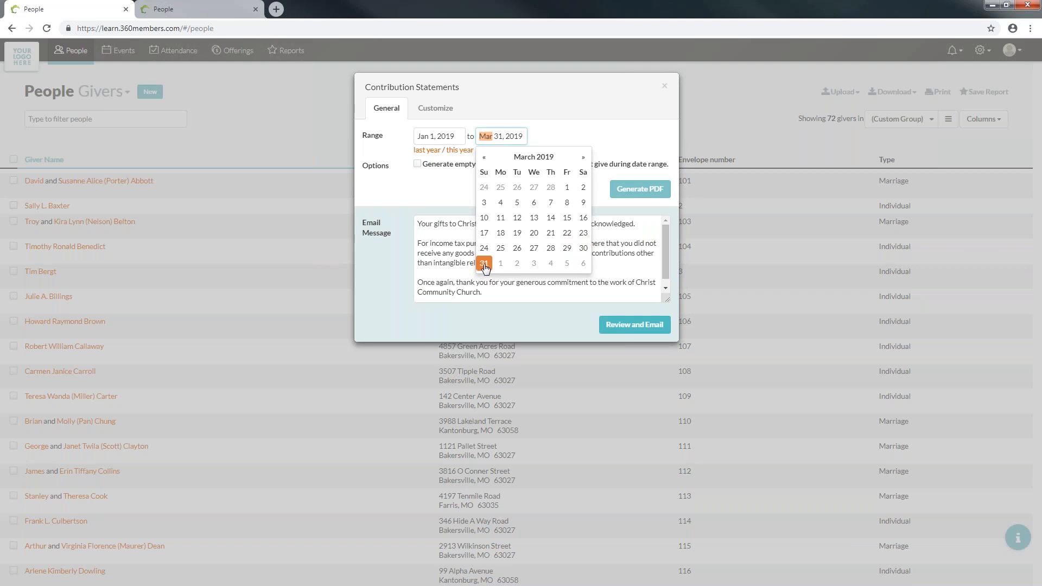
left_click(569, 101)
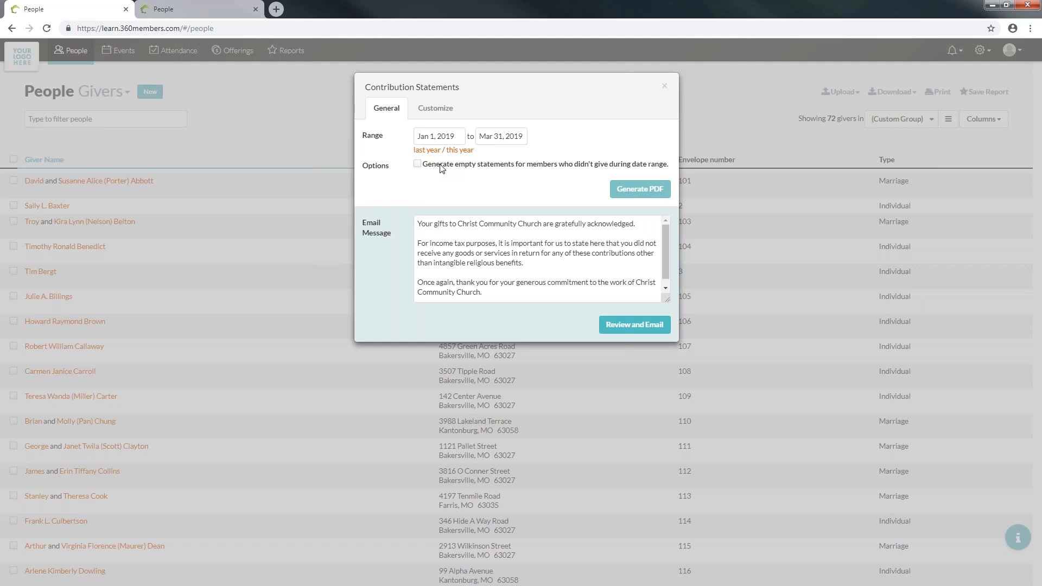
left_click(638, 191)
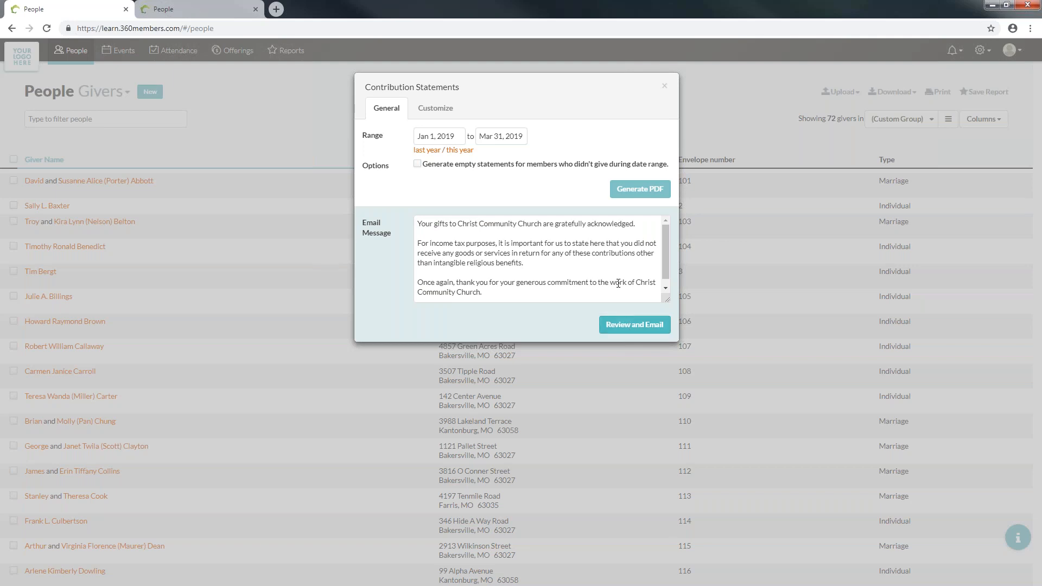
- Customize the contribution statements to include a summary of givers' pledges and an itemized list of each offering
left_click(435, 109)
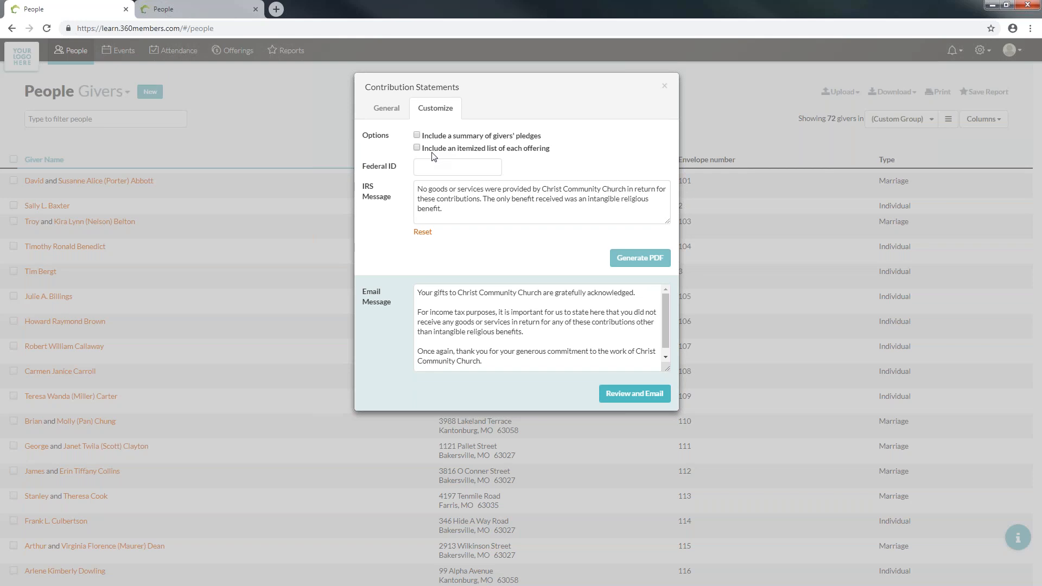
left_click(417, 149)
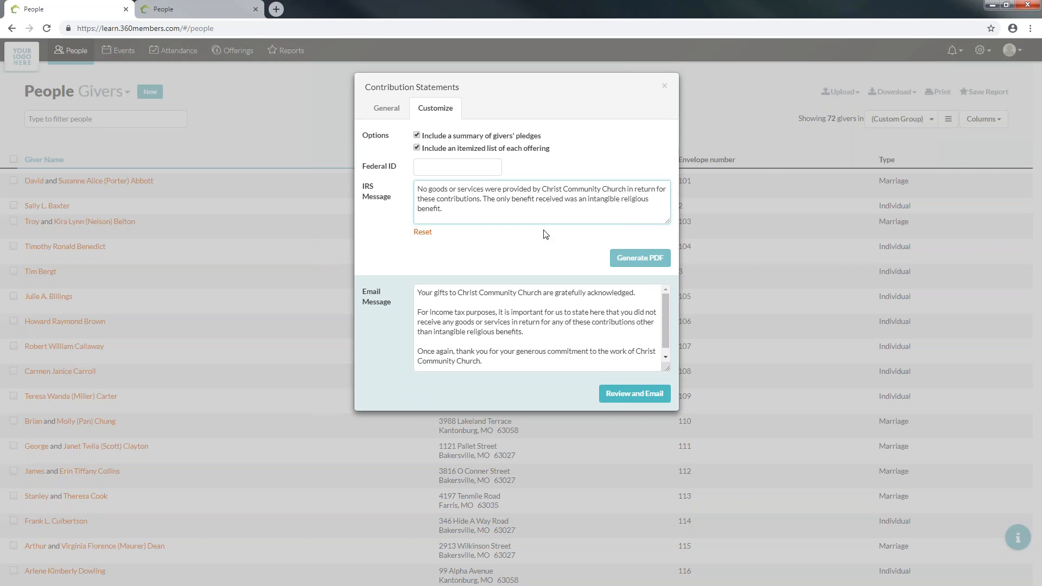
type("Additional")
key("BackSpace")
key("BackSpace")
key("BackSpace")
key("BackSpace")
key("BackSpace")
key("BackSpace")
key("BackSpace")
key("BackSpace")
key("BackSpace")
key("BackSpace")
key("BackSpace")
- Leave the Federal ID blank, generate the contribution statements PDF and open it
left_click(442, 168)
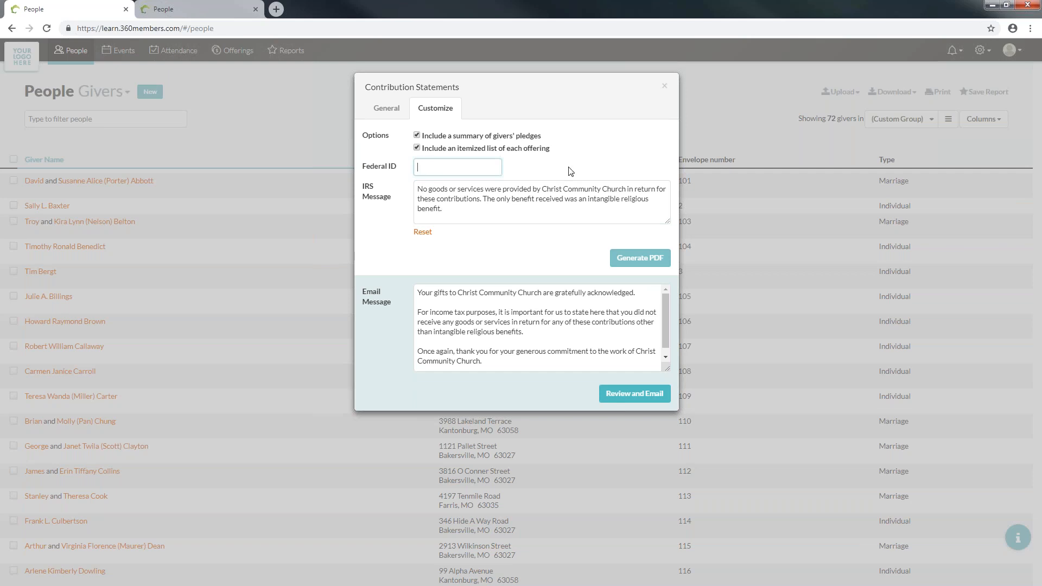
left_click(646, 260)
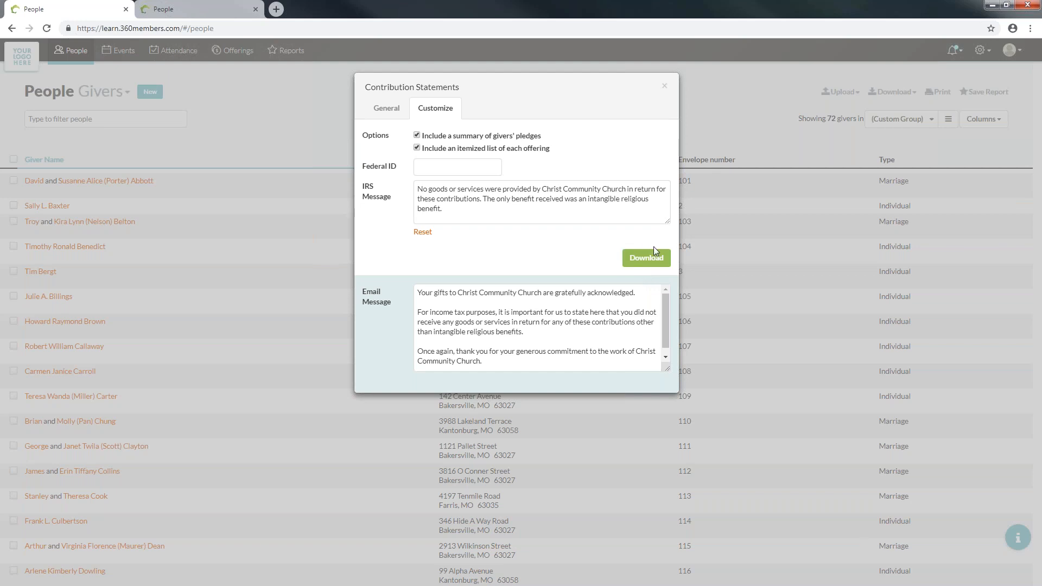
left_click(642, 262)
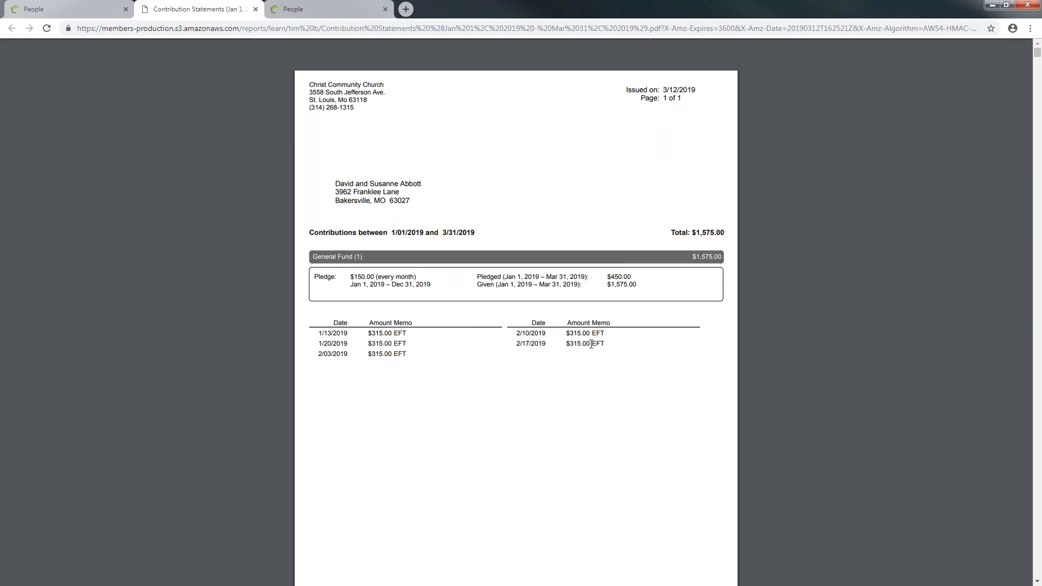
- Examine the pledge summaries and itemized offerings on the first five givers' statements and close the PDF
scroll(598, 314, "down", 9)
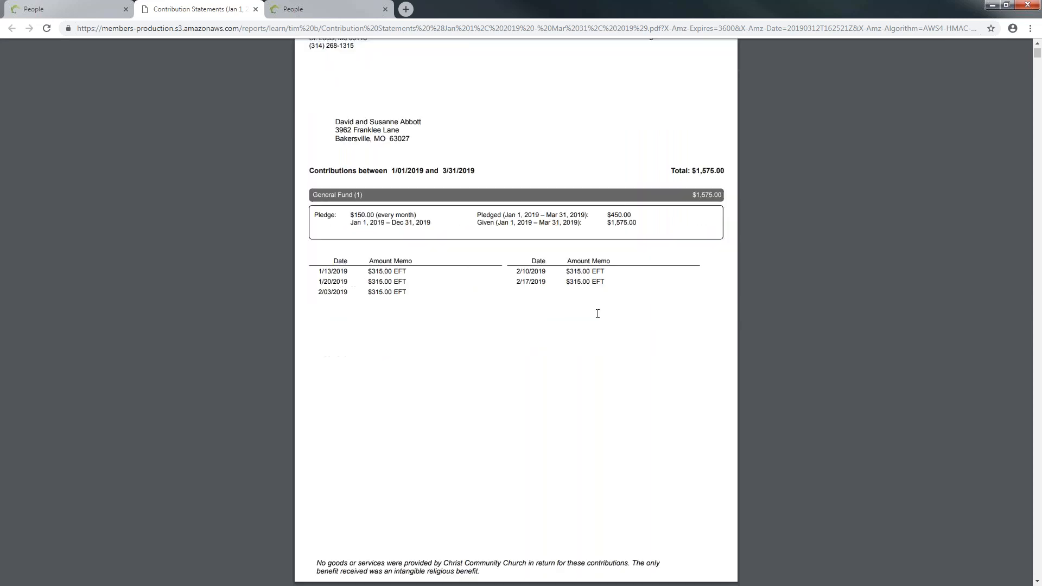
scroll(596, 314, "down", 7)
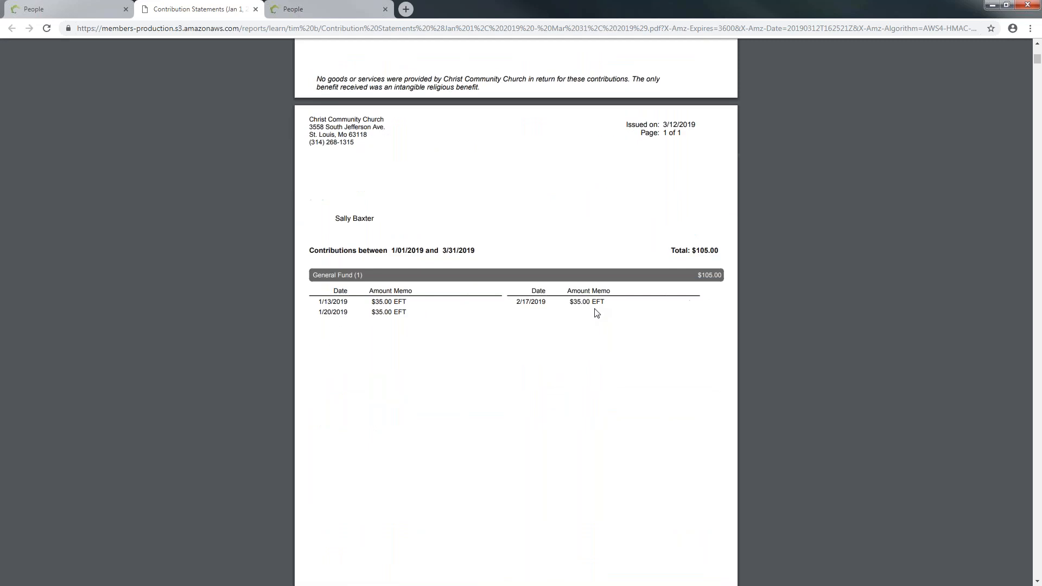
scroll(596, 307, "down", 9)
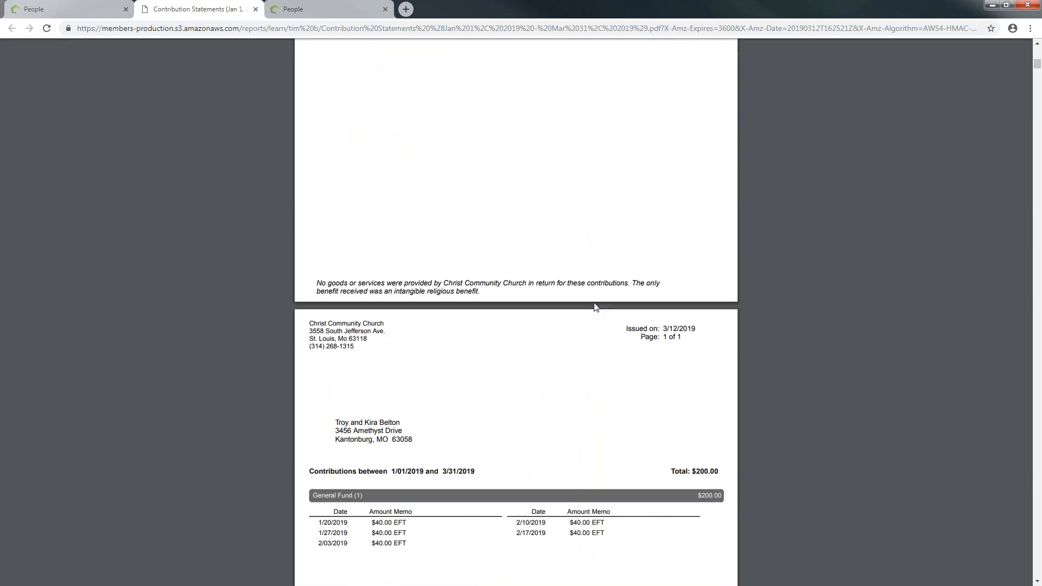
scroll(596, 305, "down", 4)
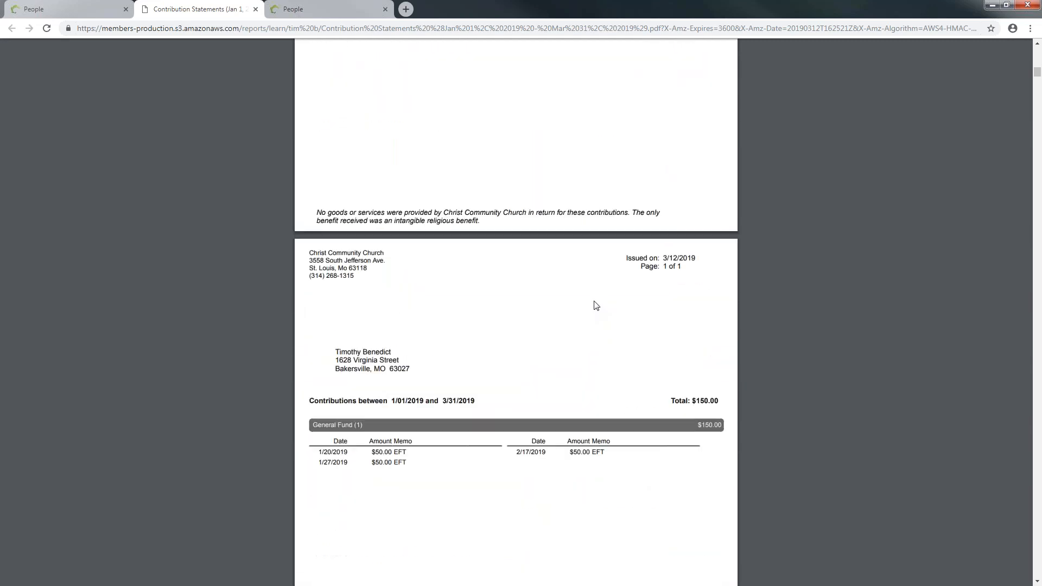
scroll(596, 305, "down", 15)
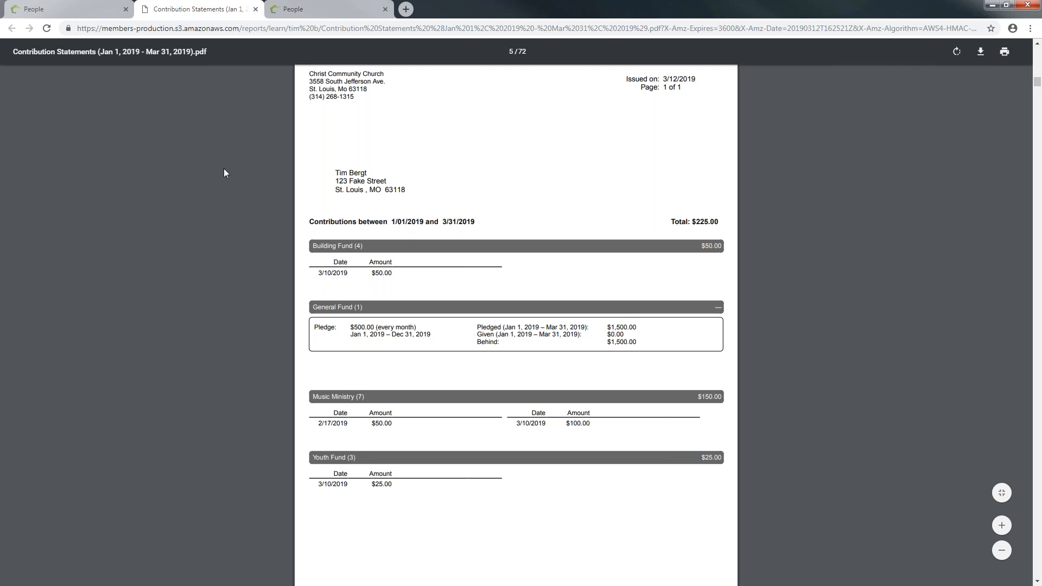
left_click(255, 10)
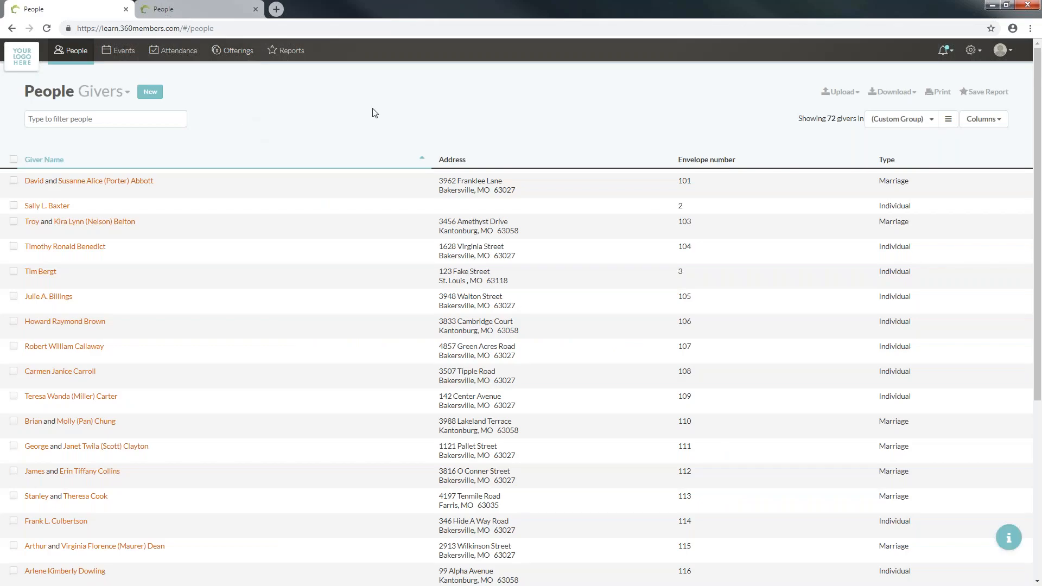
- Regenerate the contribution statements PDF without the summary of givers' pledges and the itemized list of each offering
left_click(896, 93)
left_click(851, 205)
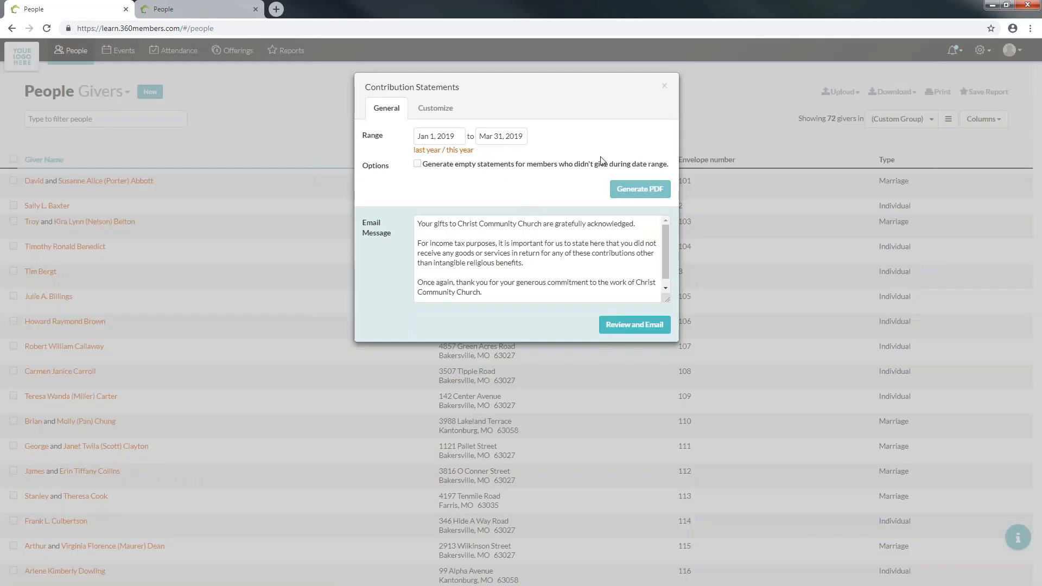
left_click(435, 110)
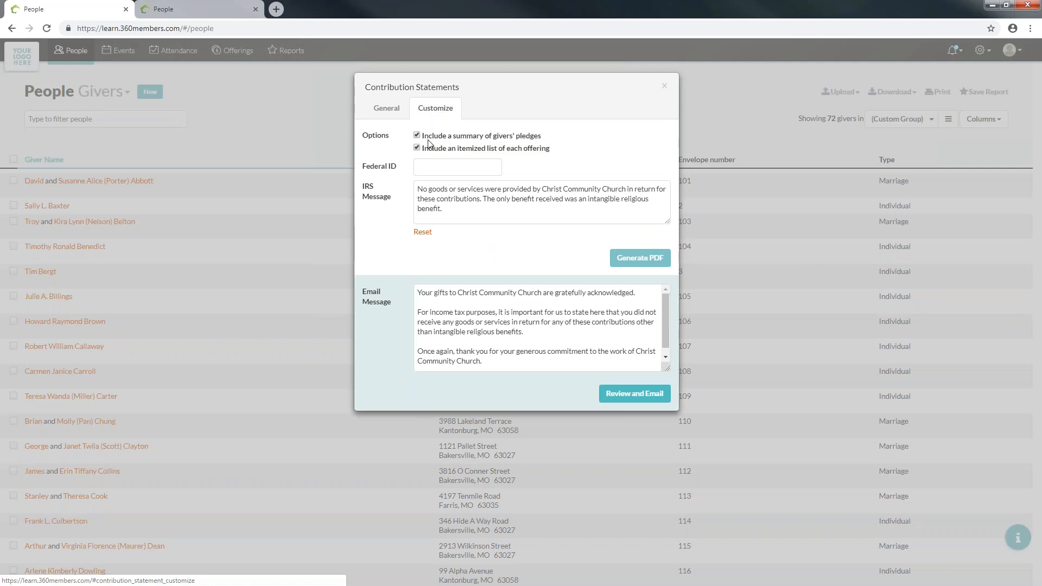
left_click(417, 147)
left_click(417, 135)
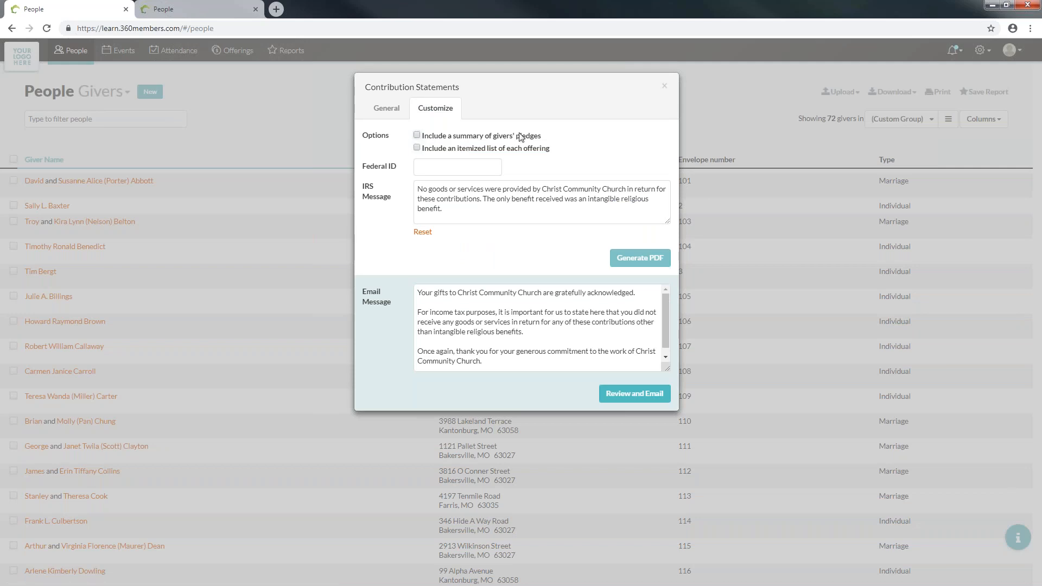
left_click(633, 258)
- Examine the per-fund totals on the condensed contribution statements of the first five givers and close the PDF
scroll(520, 245, "down", 10)
scroll(521, 247, "down", 12)
scroll(522, 246, "down", 12)
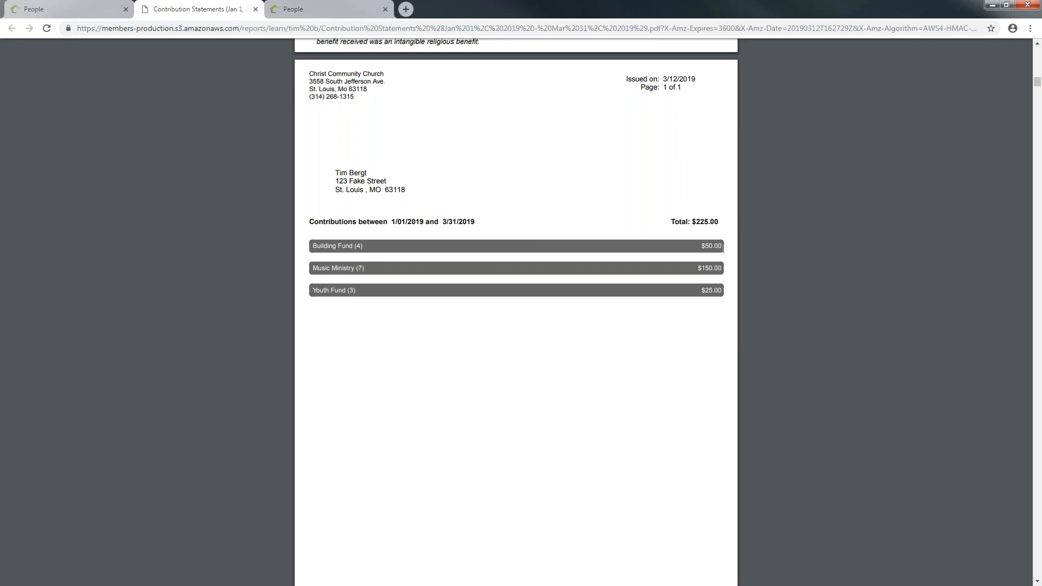
scroll(454, 466, "up", 20)
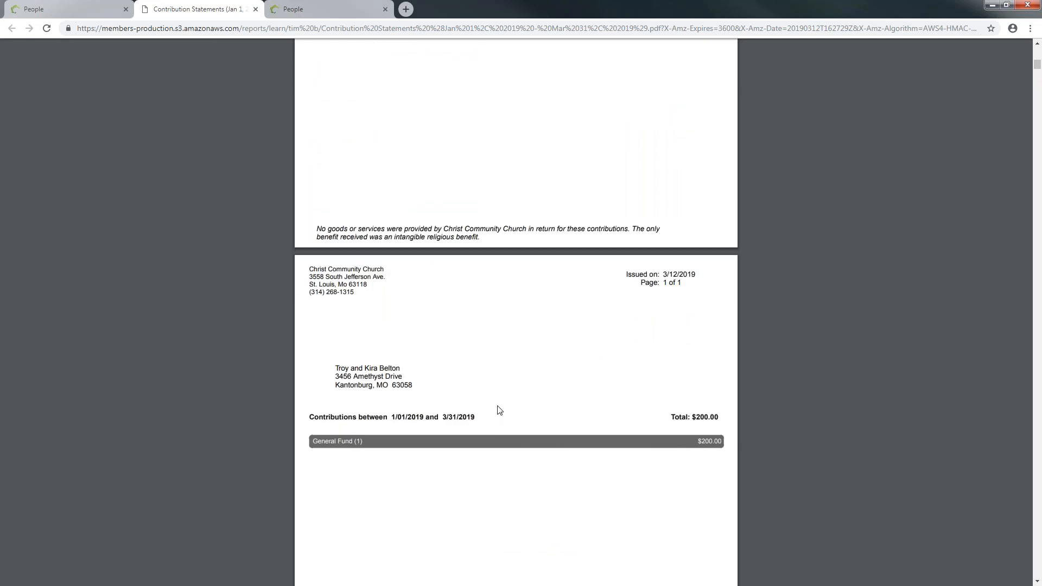
scroll(497, 409, "up", 9)
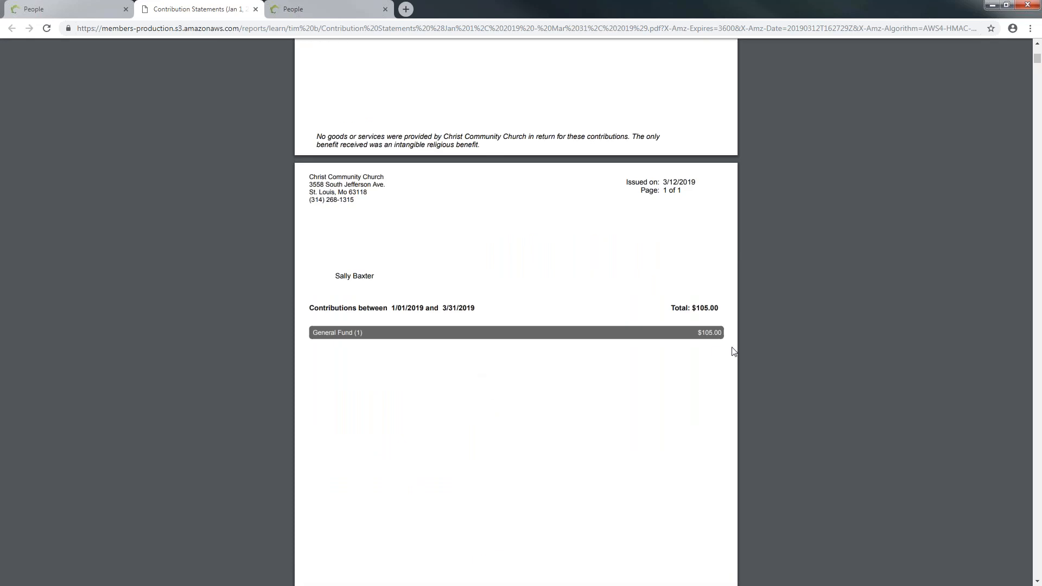
scroll(632, 325, "up", 9)
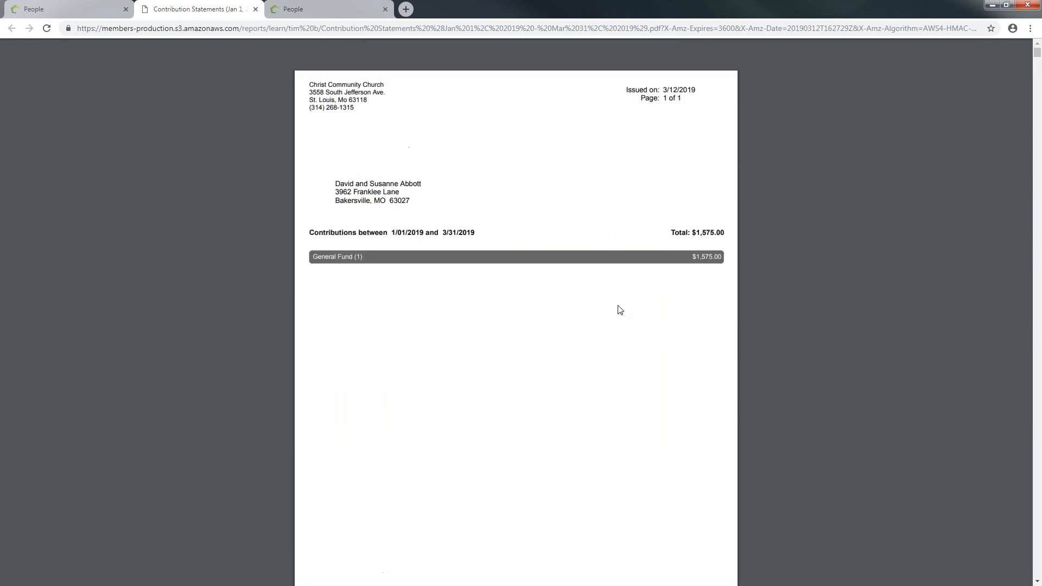
left_click(255, 9)
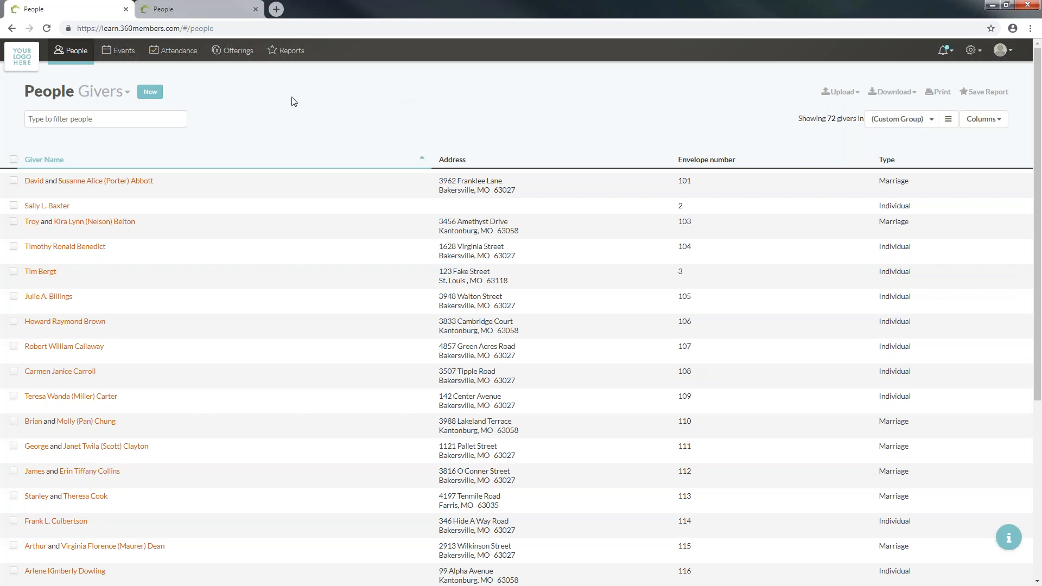
- Start a new report based on the Trends view
left_click(288, 54)
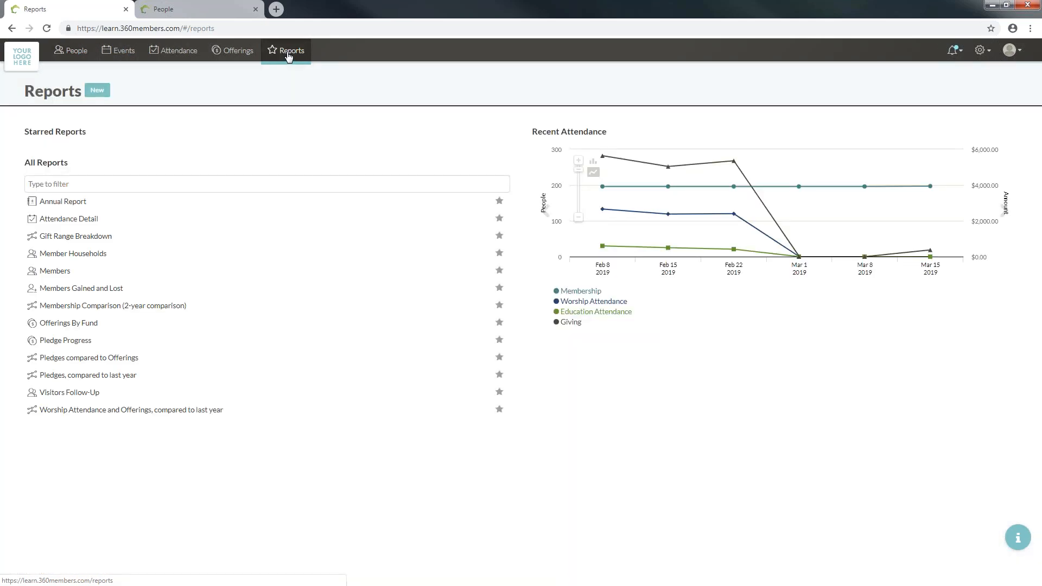
left_click(97, 90)
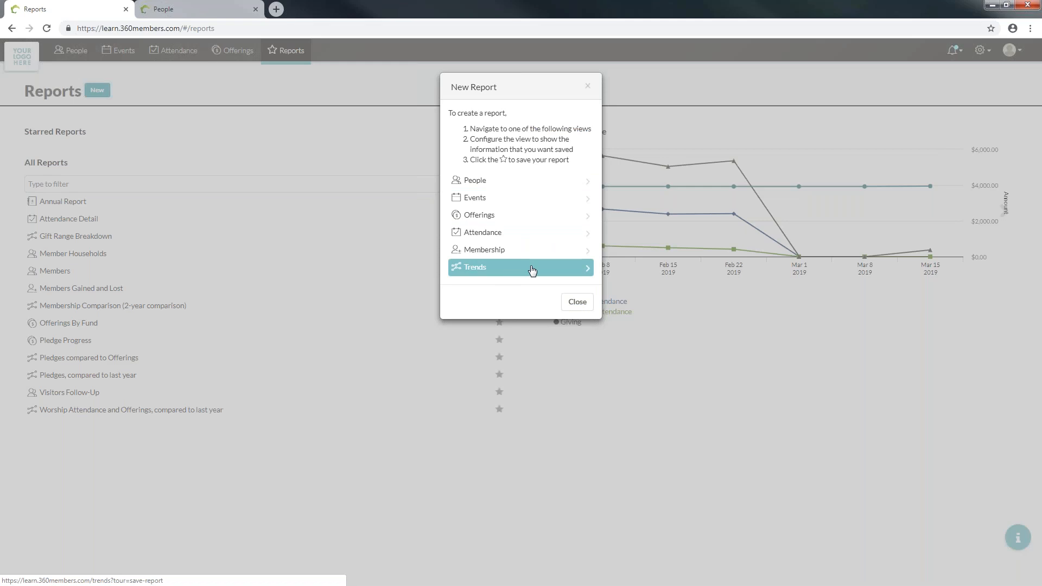
left_click(526, 268)
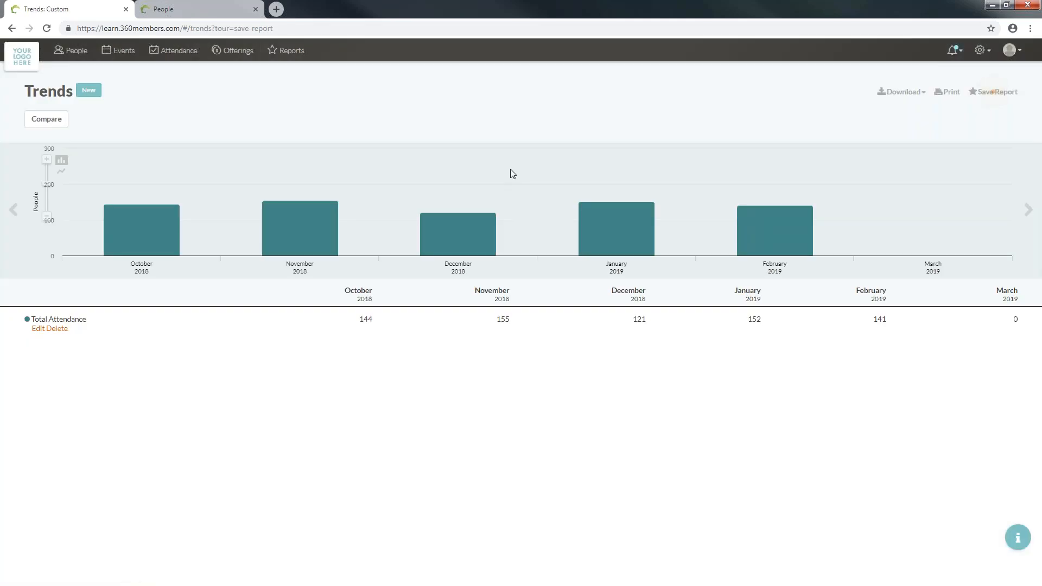
- Replace the Total Attendance trend with a new Offerings trend to All Funds for Everyone, keeping the default name
left_click(61, 333)
left_click(87, 91)
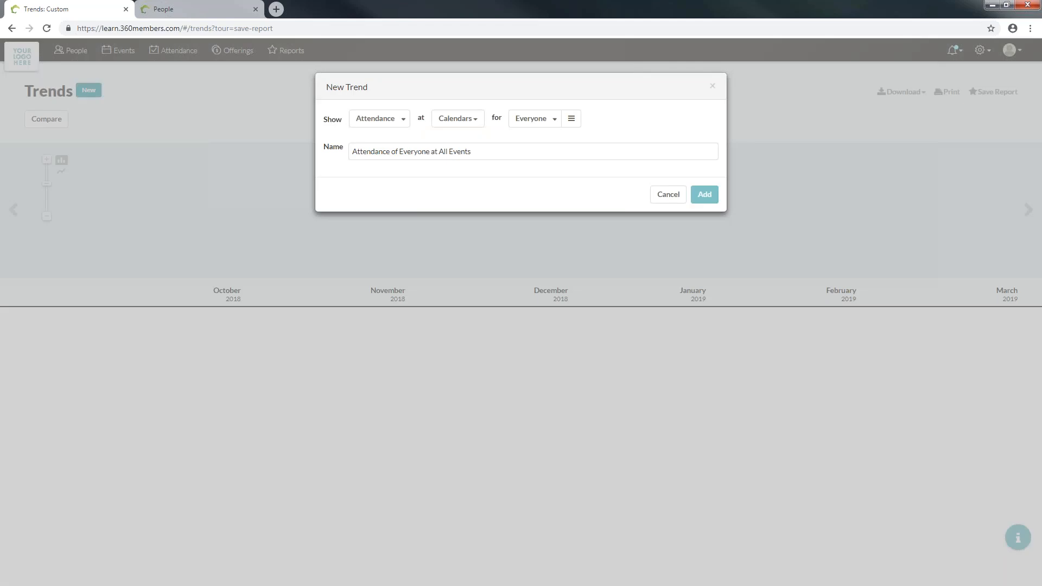
left_click(401, 121)
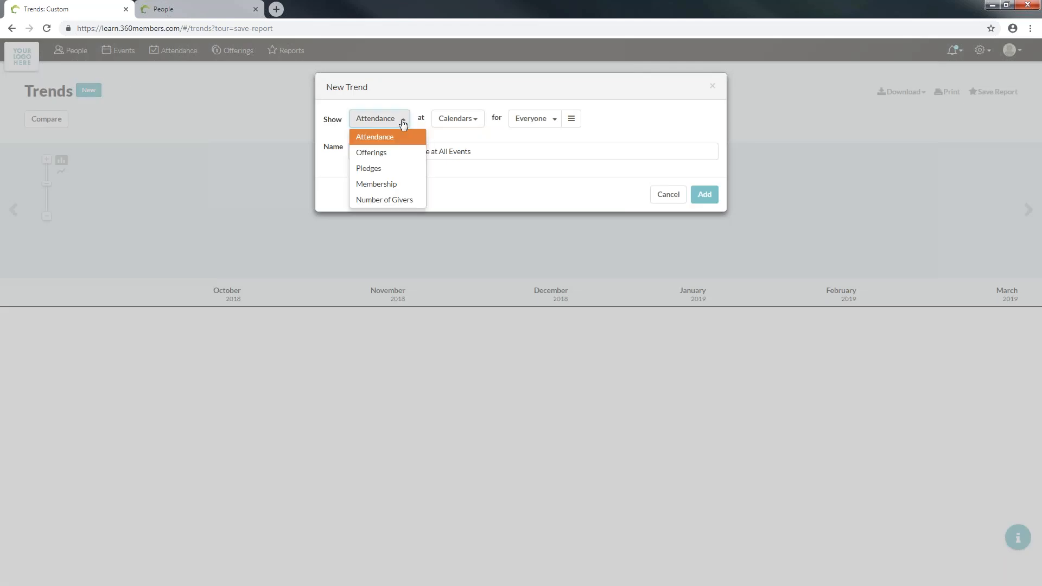
left_click(387, 153)
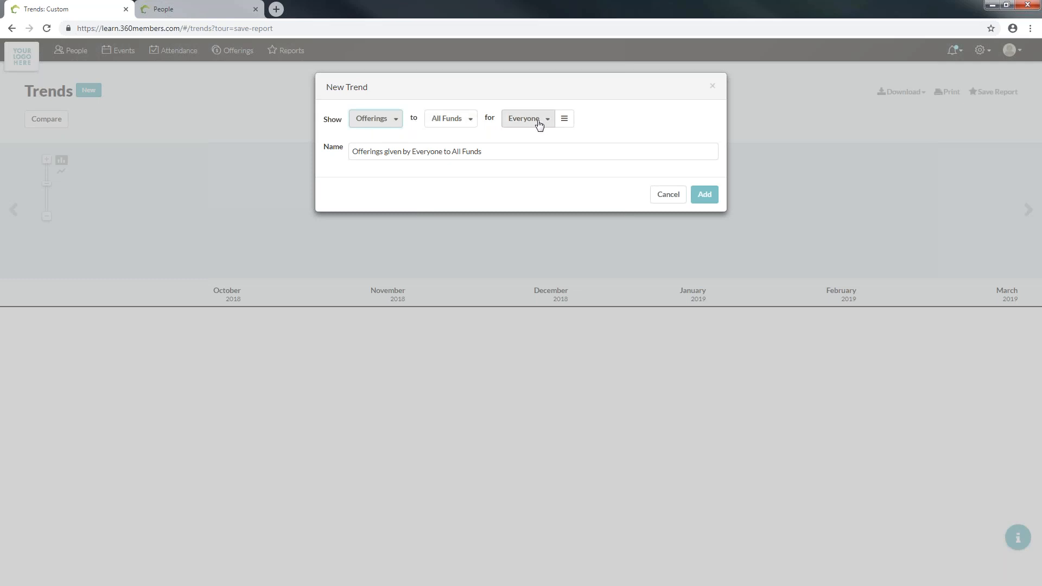
left_click(492, 152)
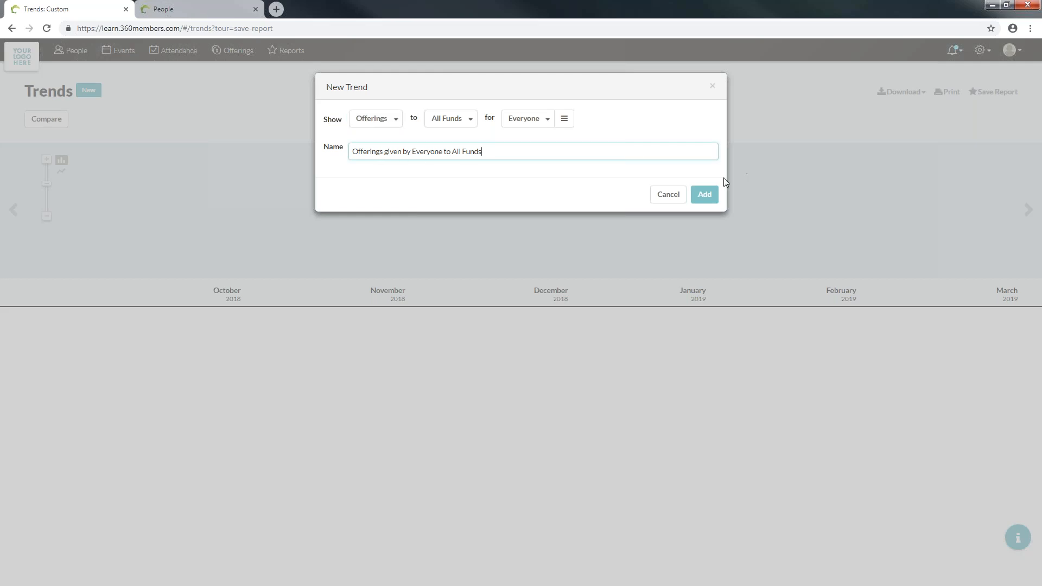
left_click(705, 196)
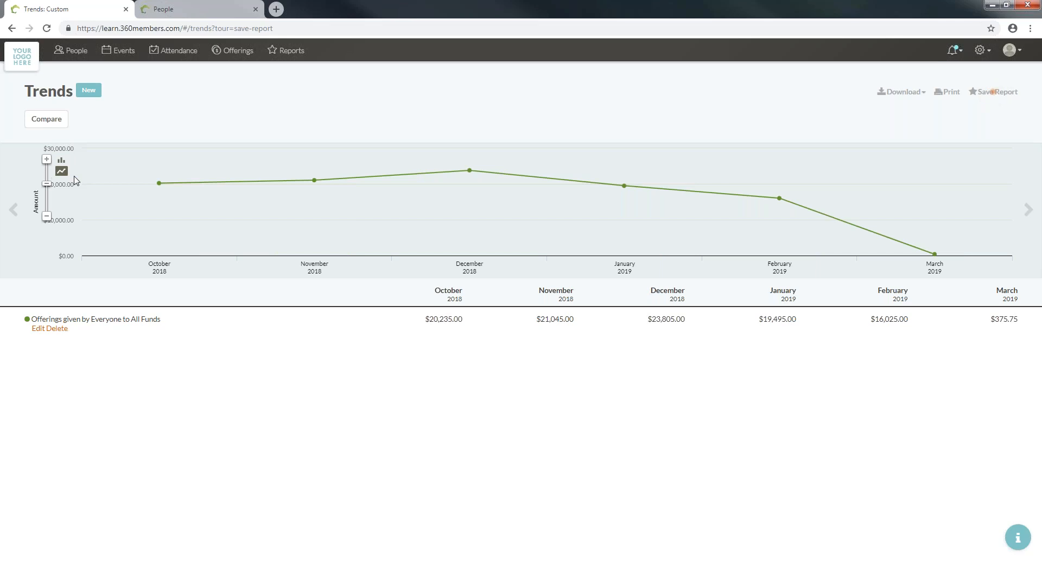
- Show the offerings trend as a bar chart with weekly periods
left_click(61, 161)
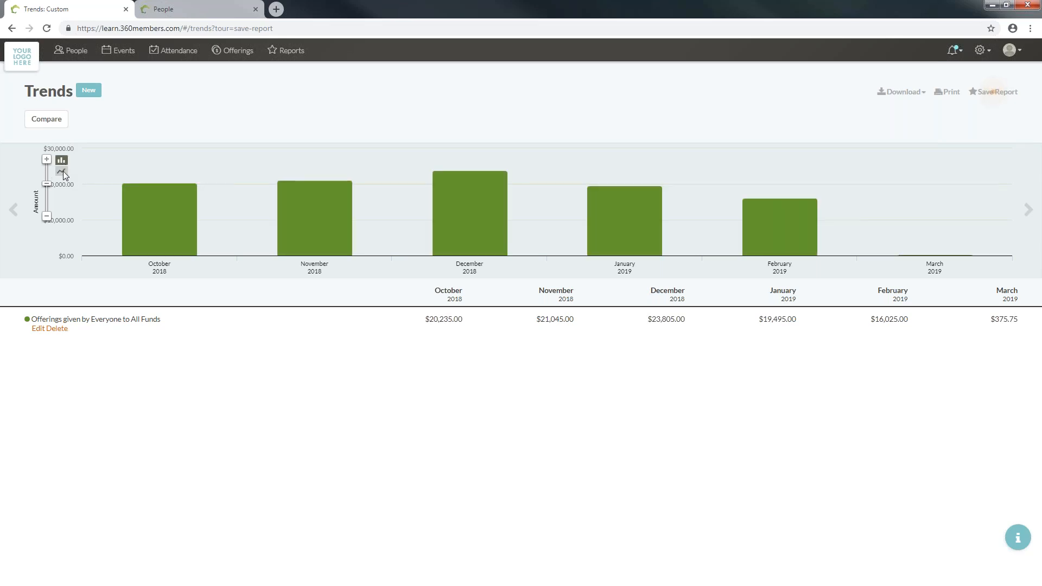
left_click(47, 159)
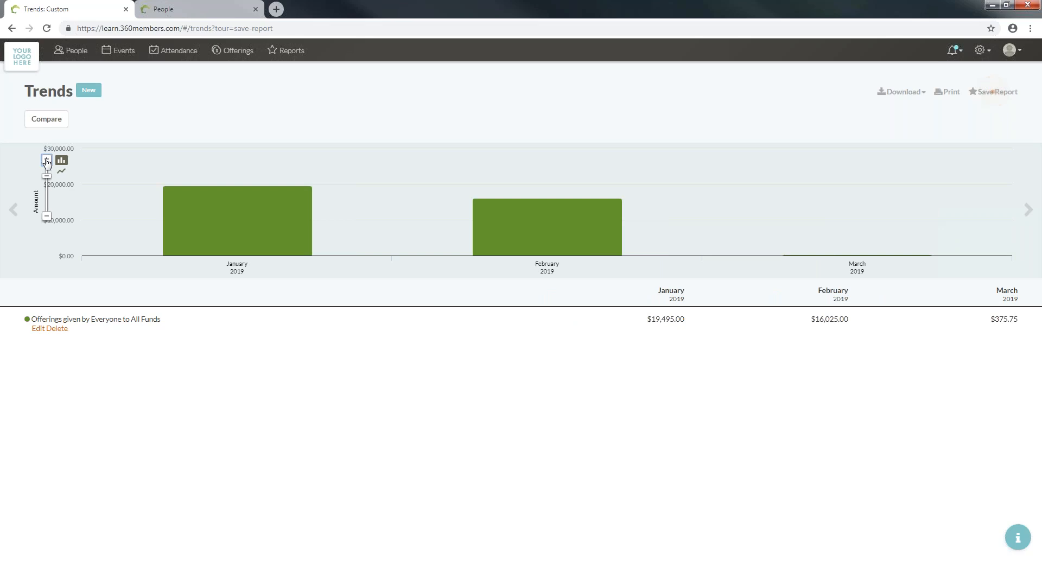
left_click(46, 161)
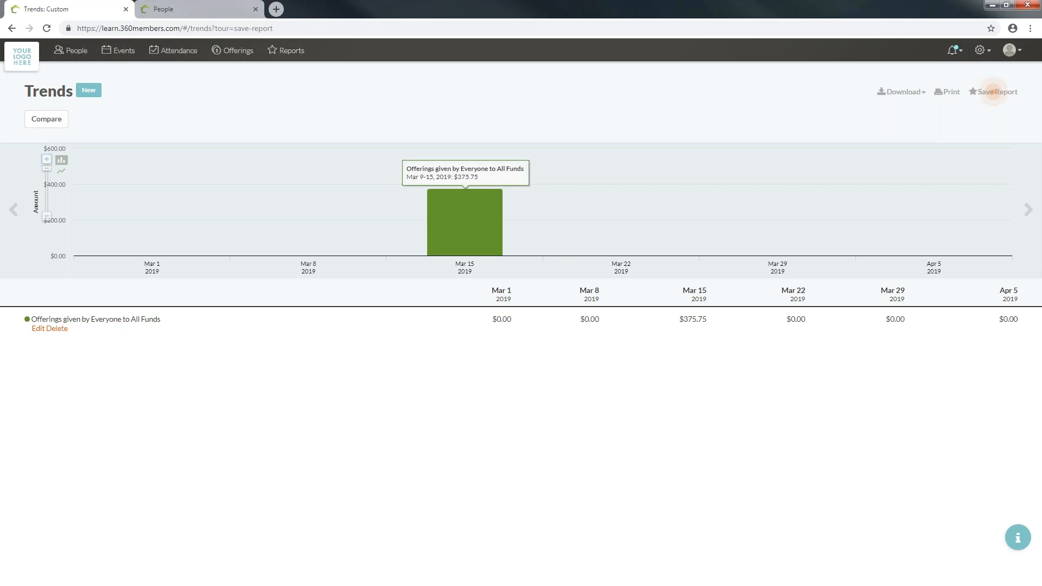
- Go back through the weekly periods to January 18 to February 22, 2019 and examine the offering amounts of individual weeks
left_click(15, 216)
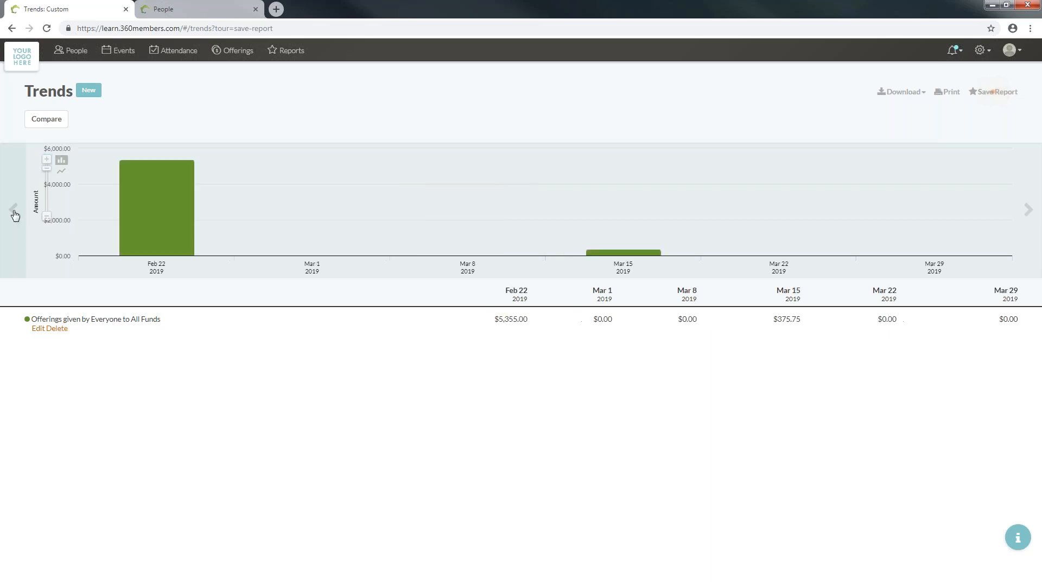
left_click(16, 215)
left_click(17, 215)
left_click(16, 215)
left_click(15, 216)
left_click(16, 216)
mouse_move(308, 246)
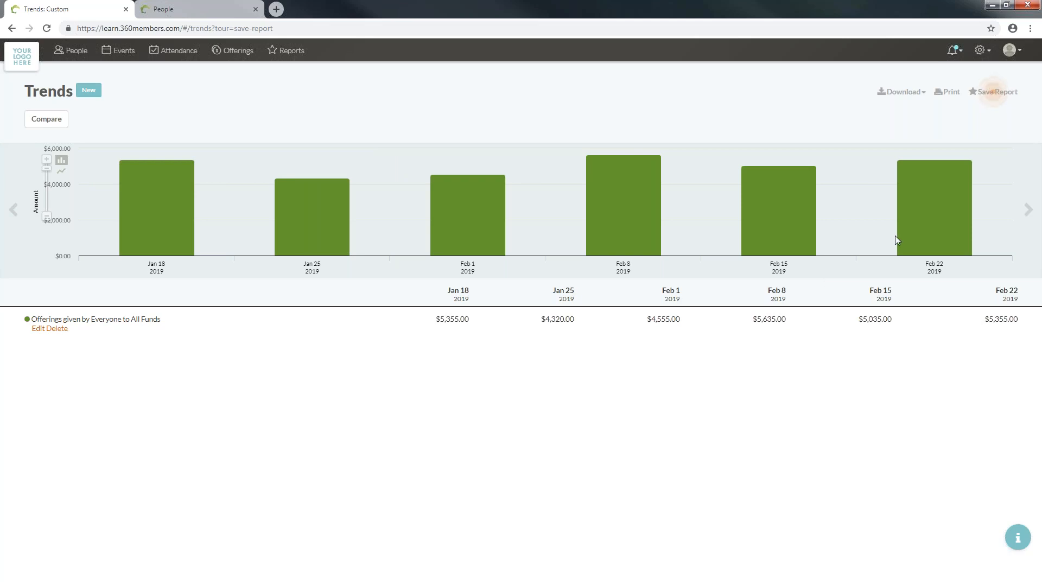
mouse_move(924, 211)
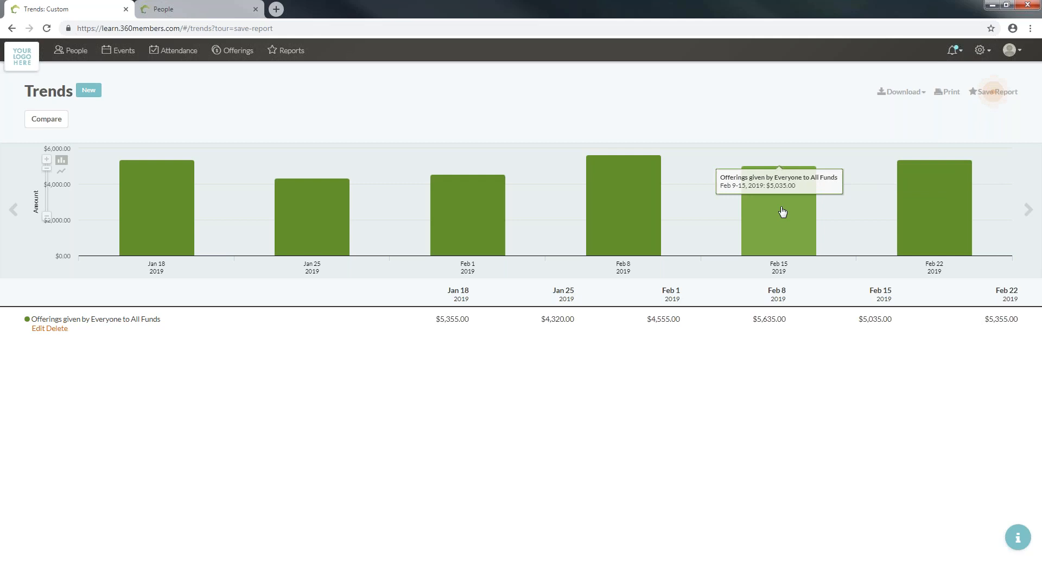
mouse_move(629, 210)
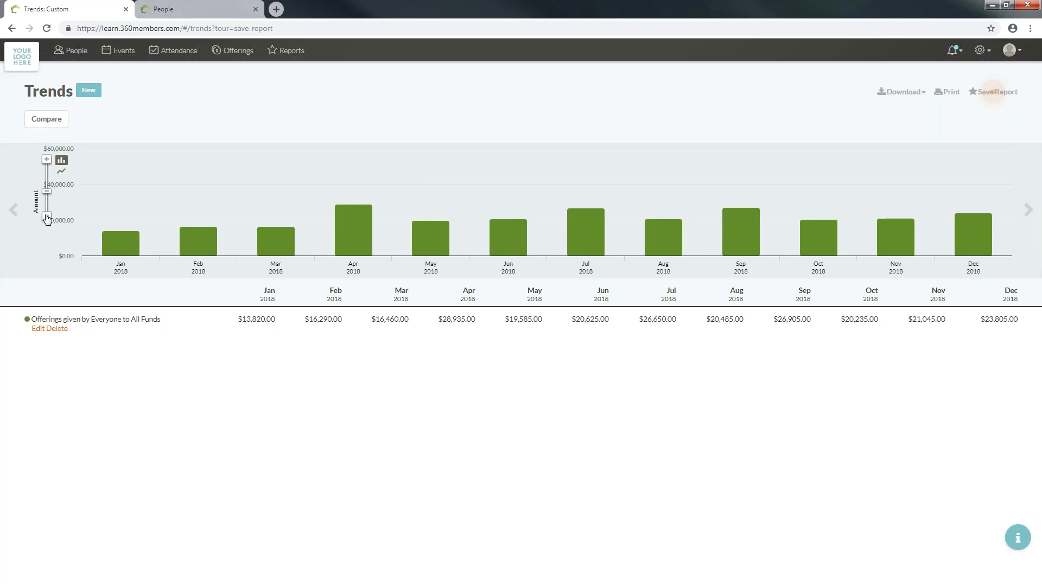
- Show the offerings trend by month for July to December 2018, compared over 2 years
left_click(47, 218)
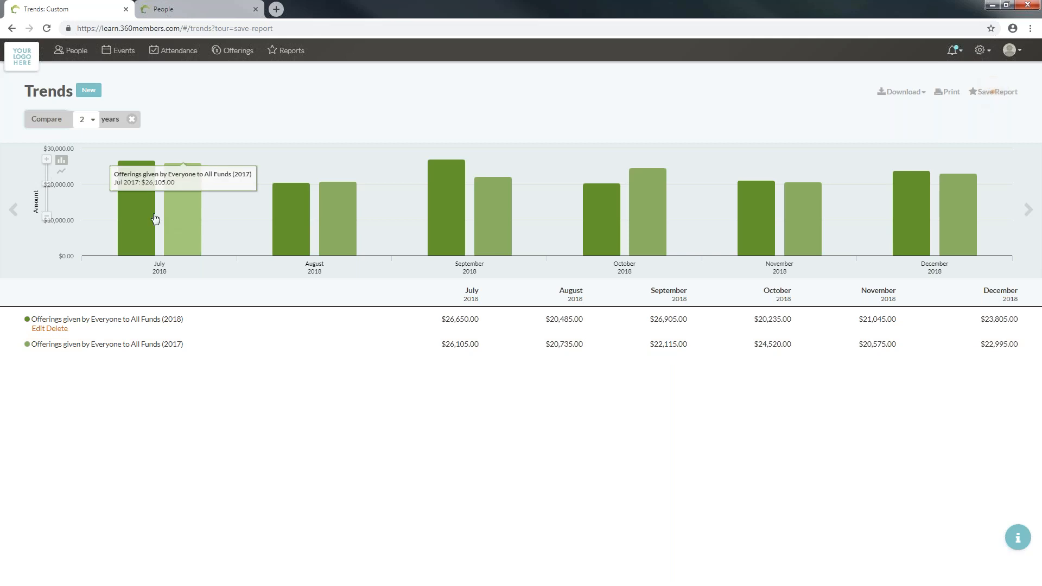
mouse_move(140, 218)
mouse_move(281, 218)
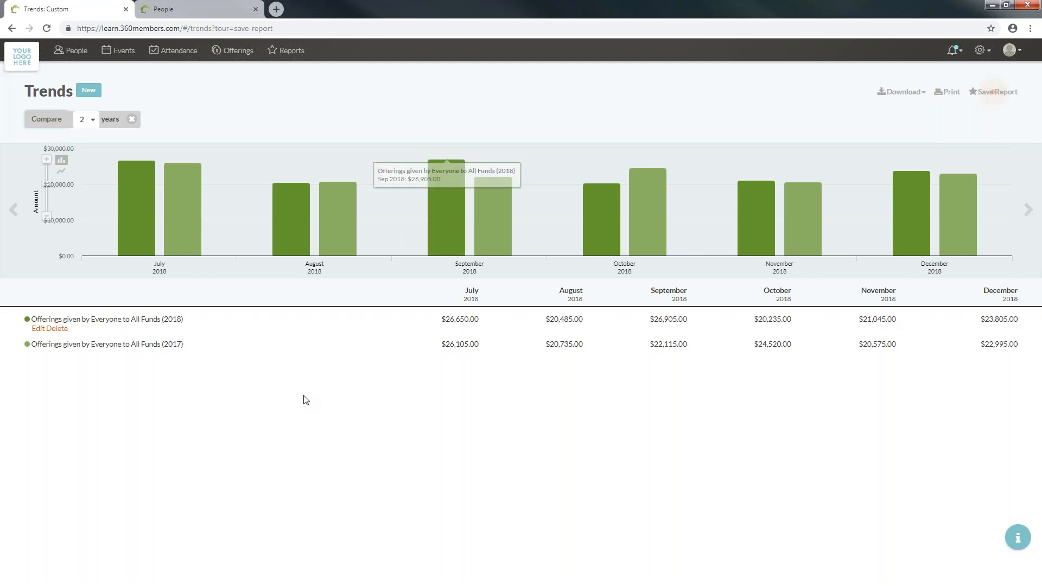
- Compare the offerings trend over 3 and 4 years and return the comparison to 2 years
left_click(94, 121)
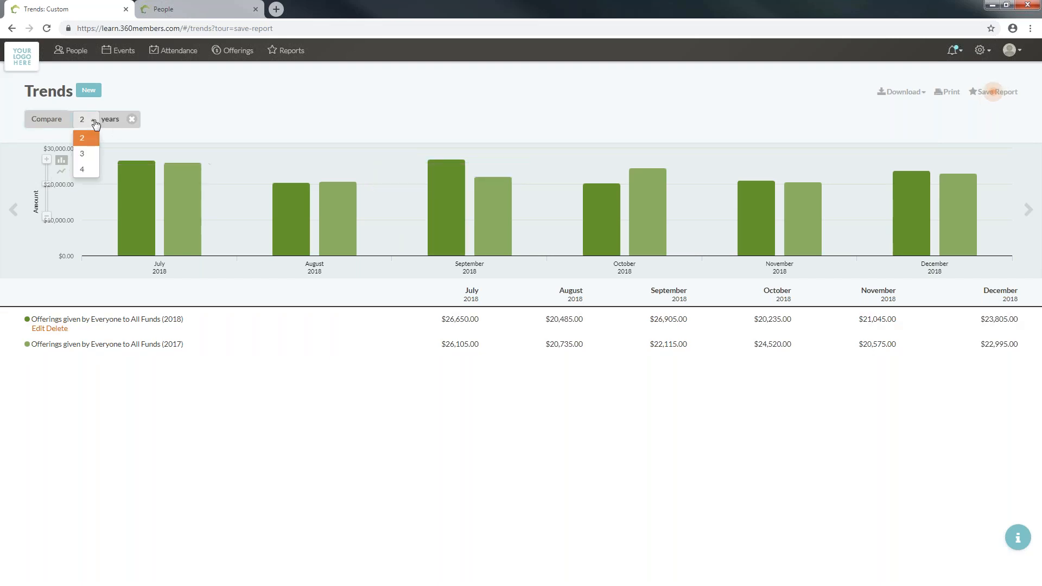
left_click(86, 154)
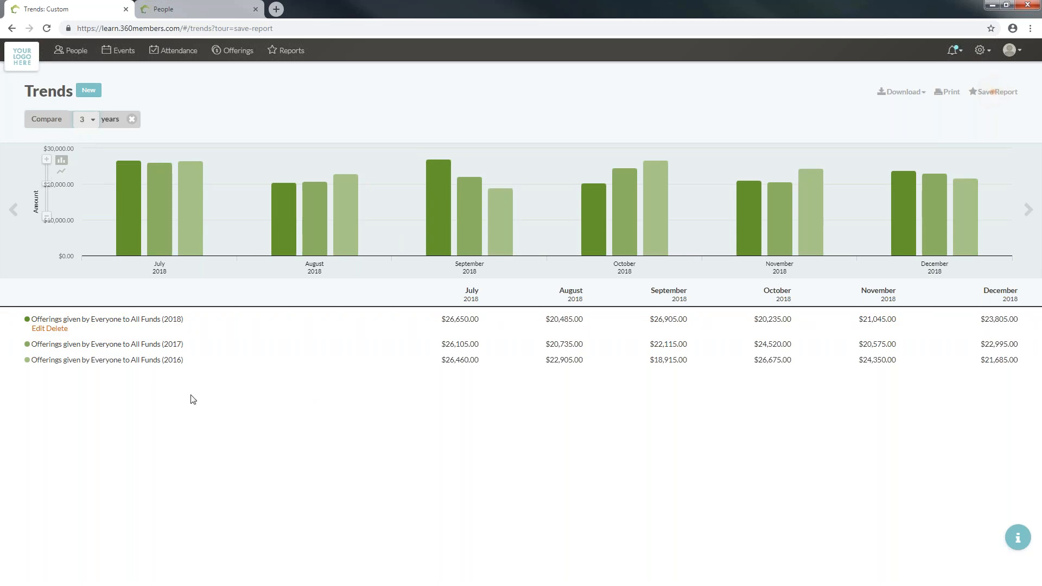
left_click(87, 119)
left_click(84, 156)
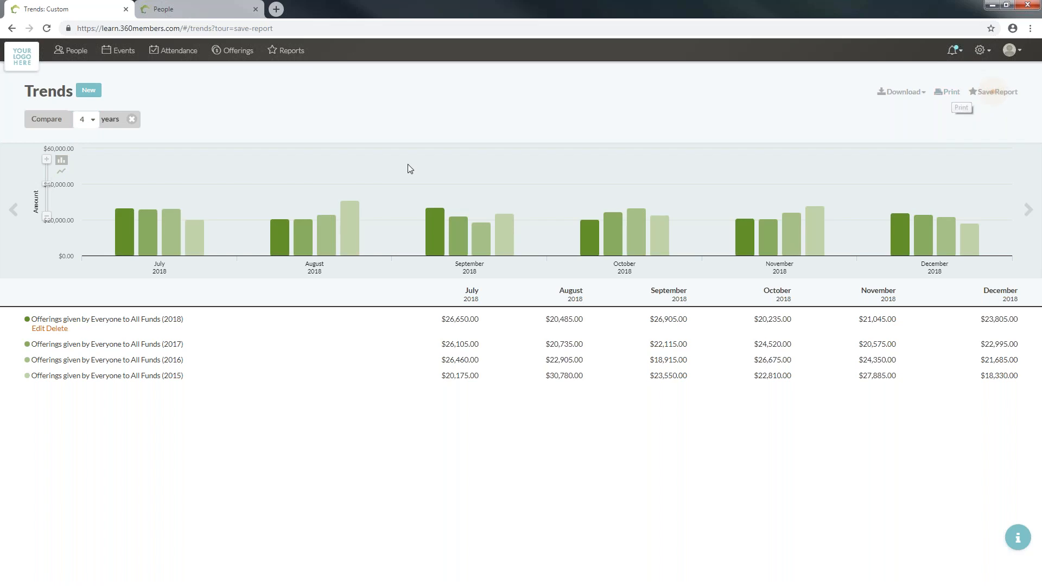
left_click(93, 123)
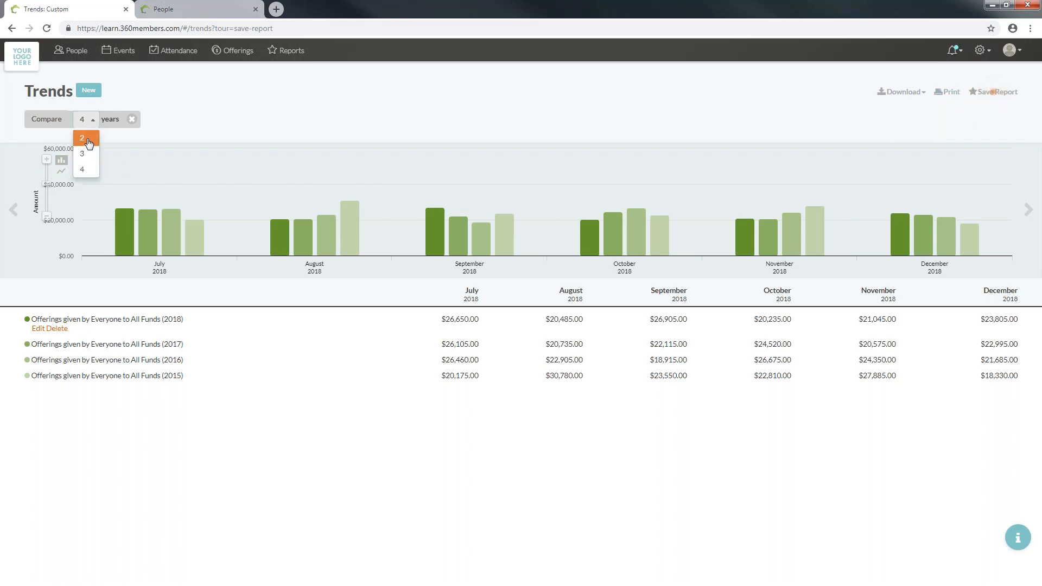
left_click(83, 138)
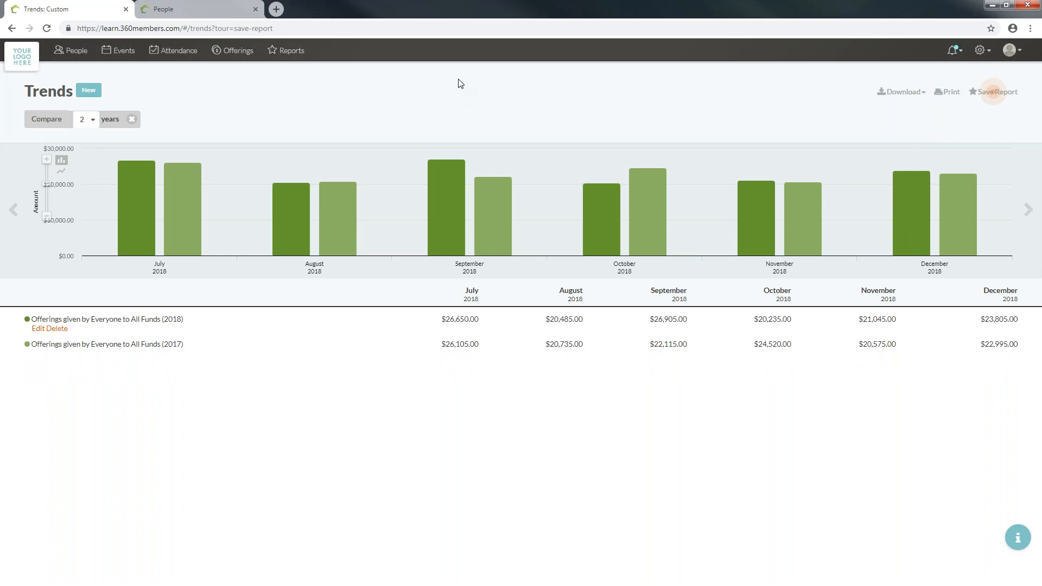
- Preview the printed Trends report in landscape and portrait orientation and close the previews
left_click(948, 94)
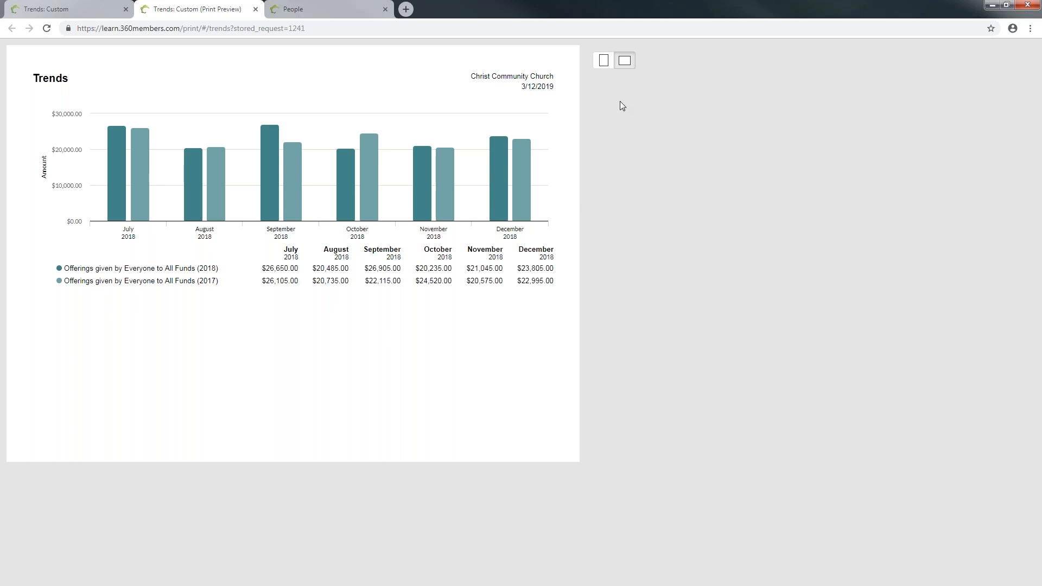
left_click(255, 10)
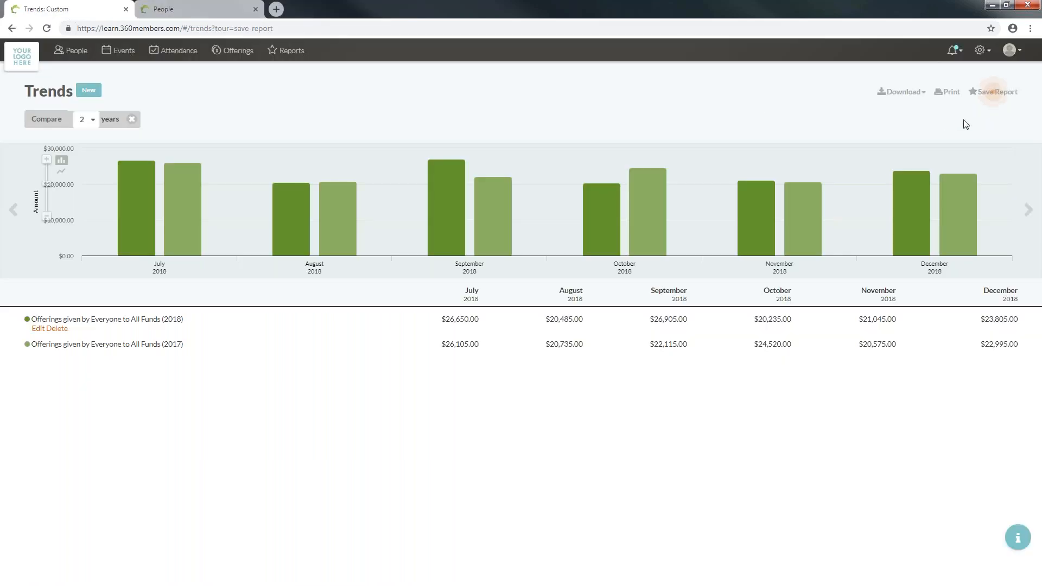
left_click(948, 92)
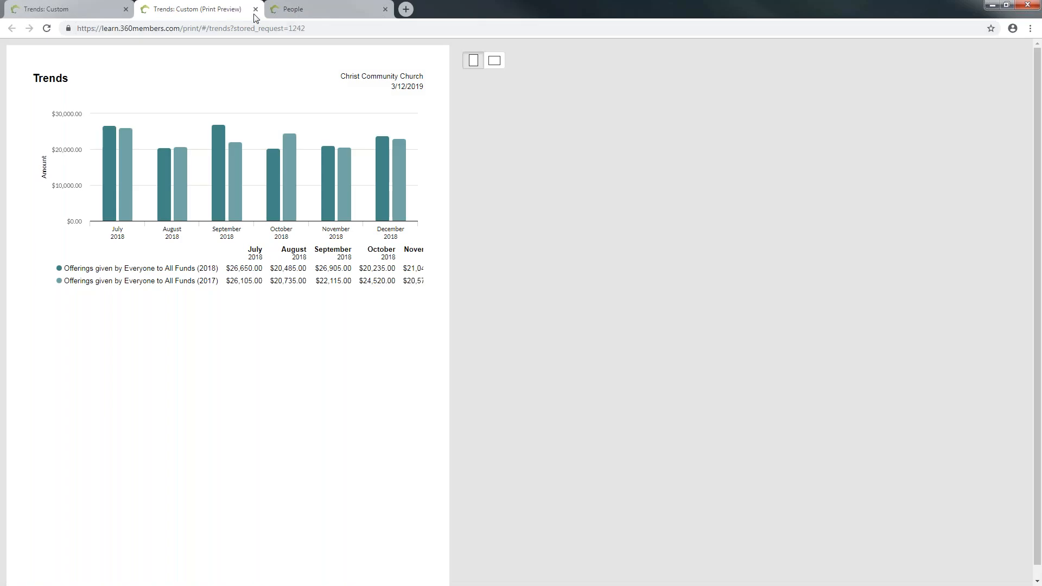
left_click(255, 10)
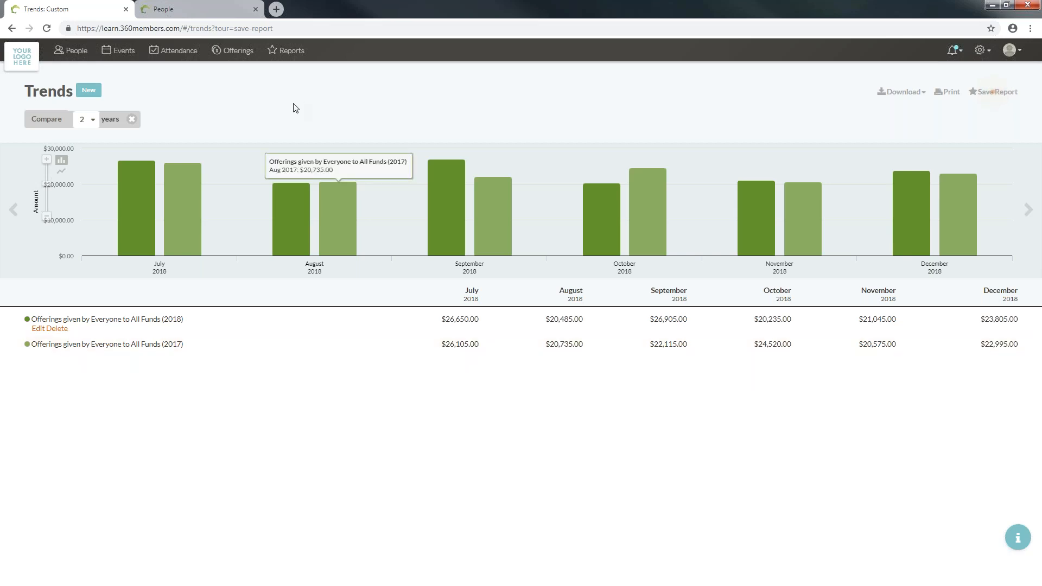
- Switch to the browser tab with the People list and open that site's Vanco Integration settings
left_click(195, 12)
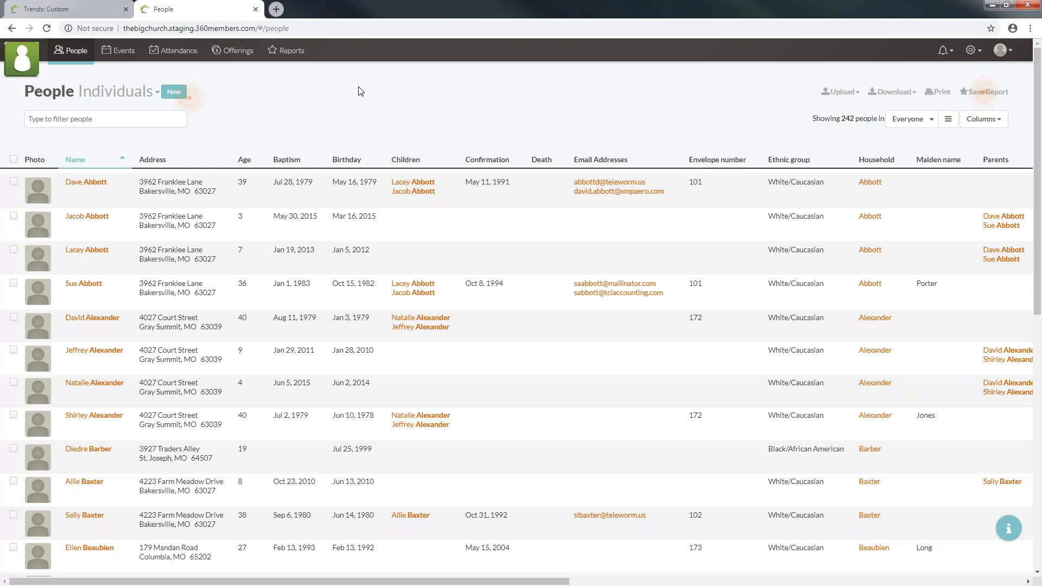
left_click(972, 50)
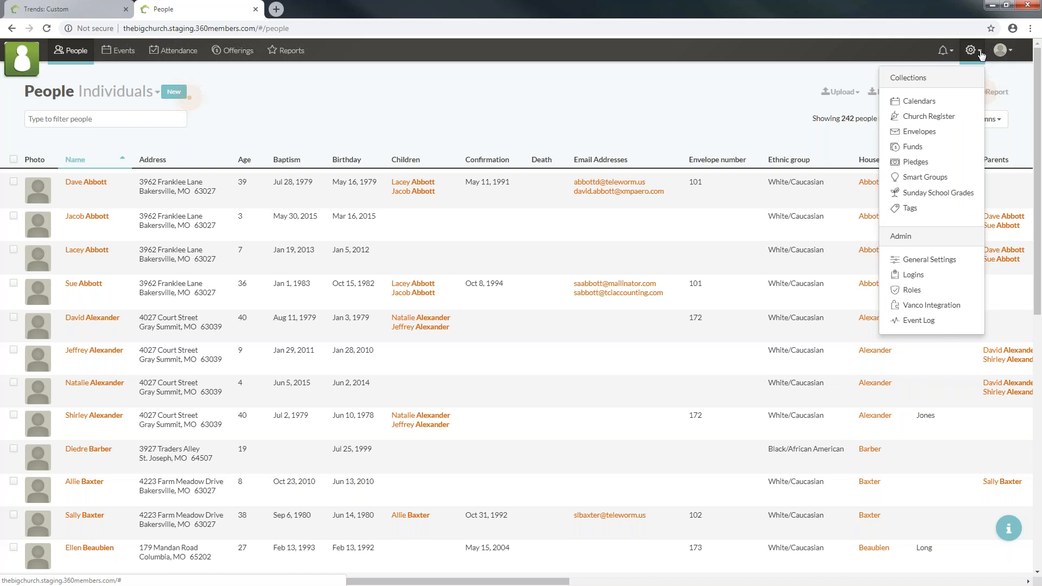
left_click(918, 307)
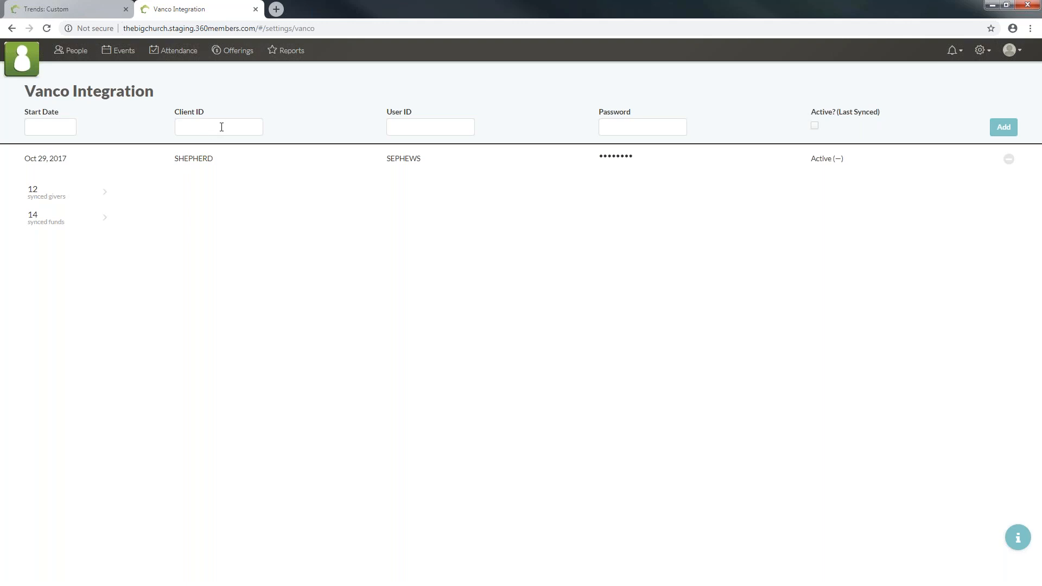
- Inspect the Members giver choices for the unmatched Vanco giver in the synced givers and cancel without linking
left_click(72, 196)
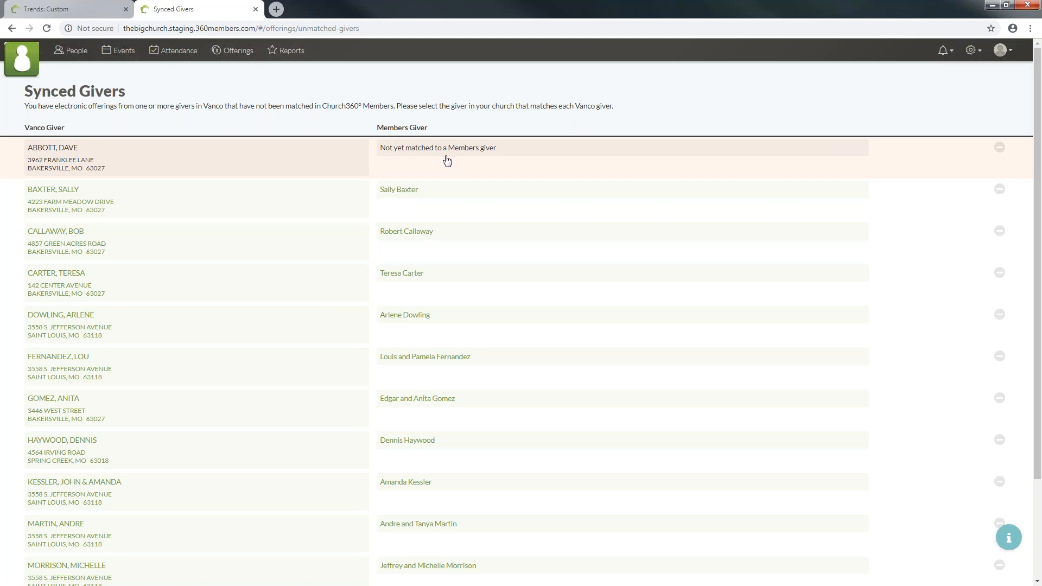
left_click(464, 161)
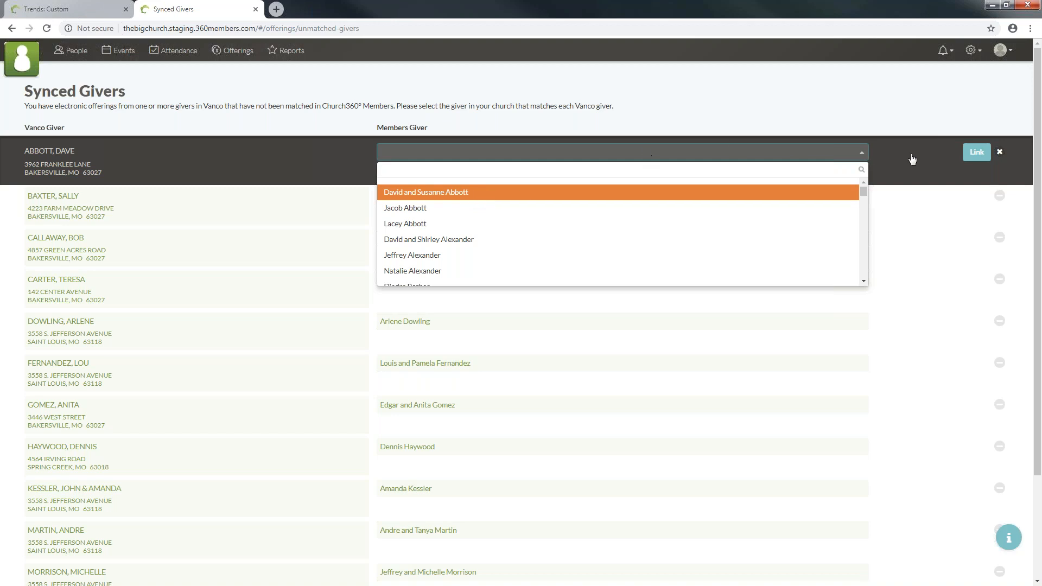
left_click(999, 152)
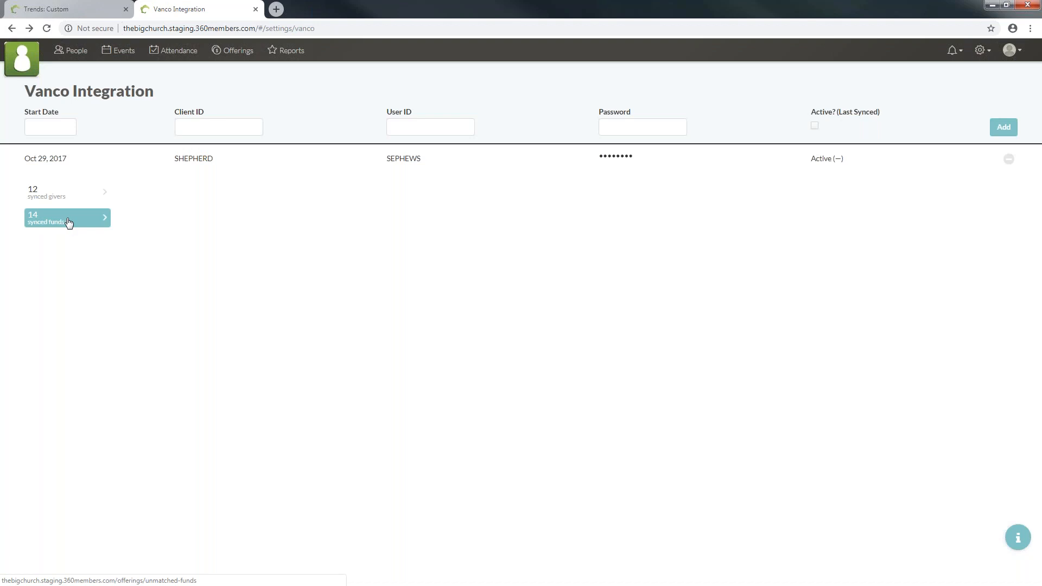
- Open the synced funds and bring up the Members fund choices for the unmatched Vanco Building Fund
left_click(69, 223)
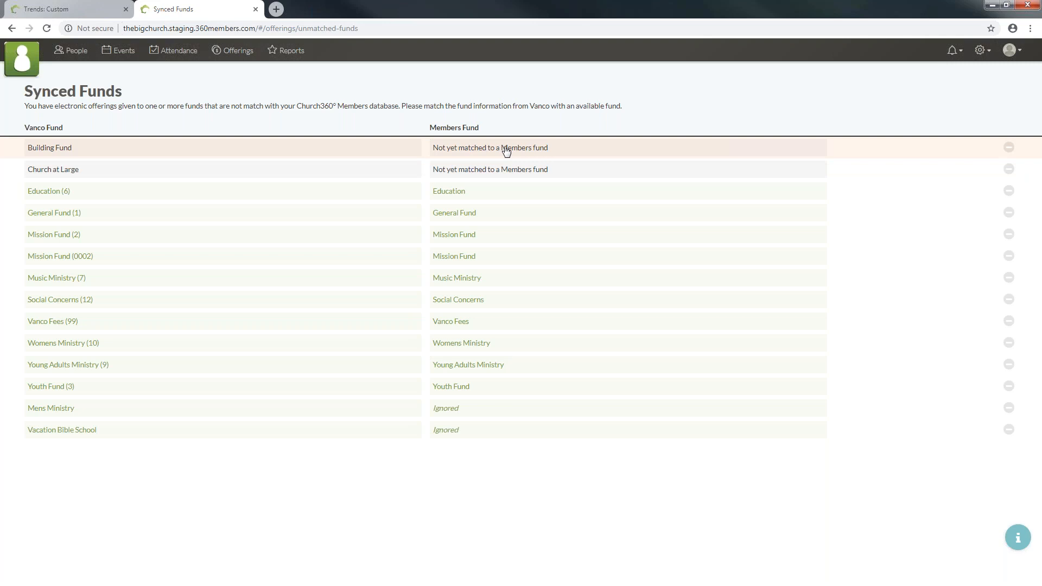
left_click(563, 151)
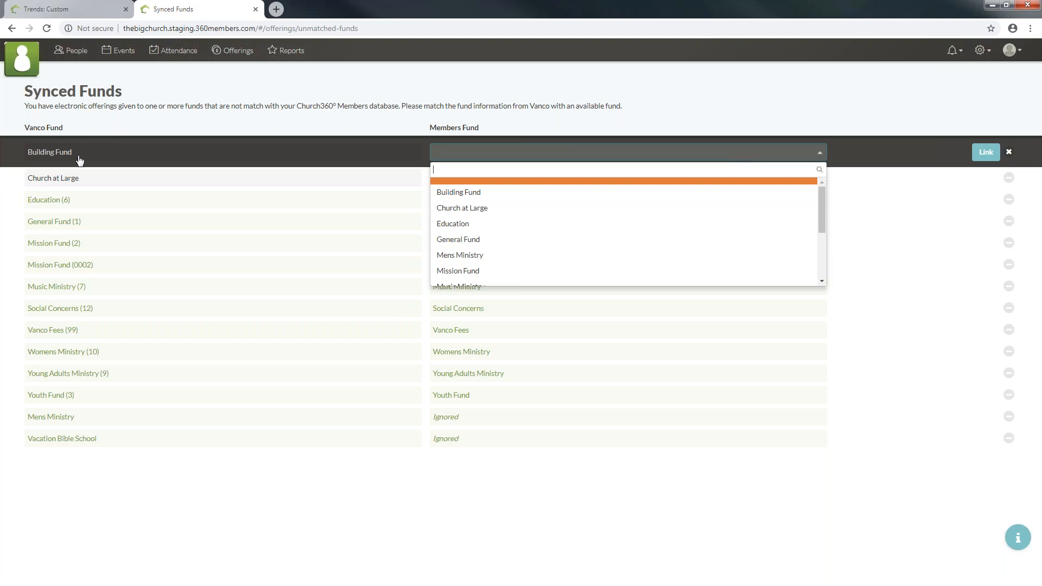